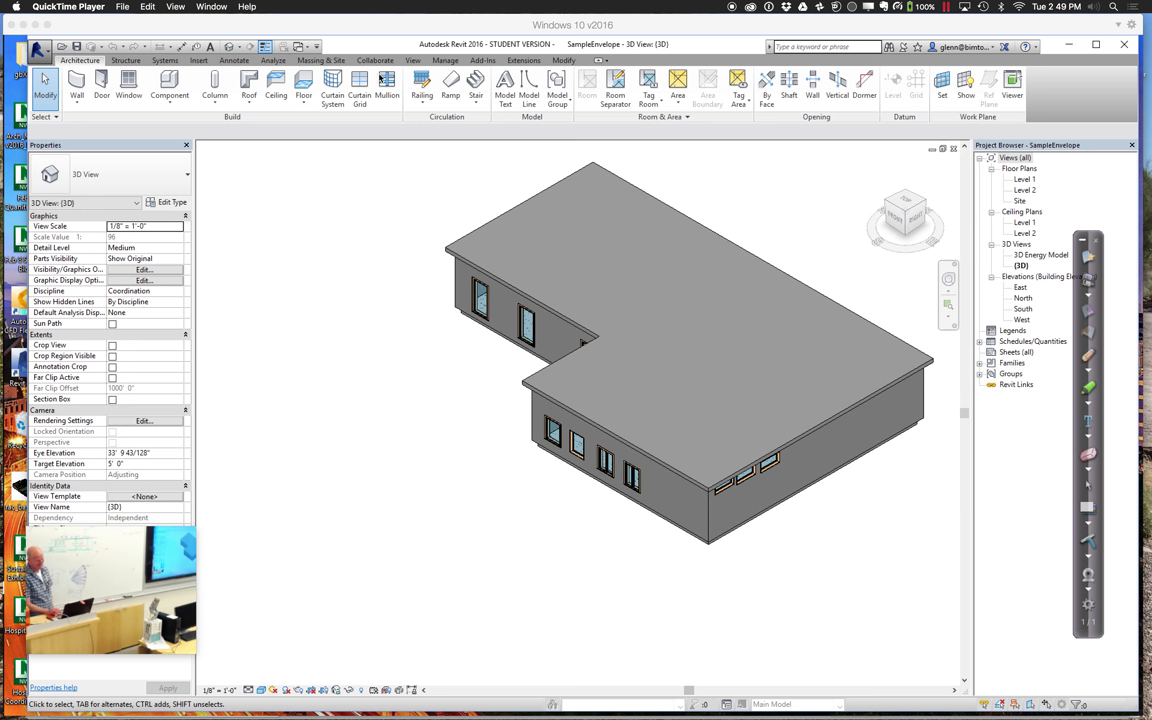
Begin a new cloud lighting analysis of the building and continue past the welcome message to the study settings.
left_click(280, 65)
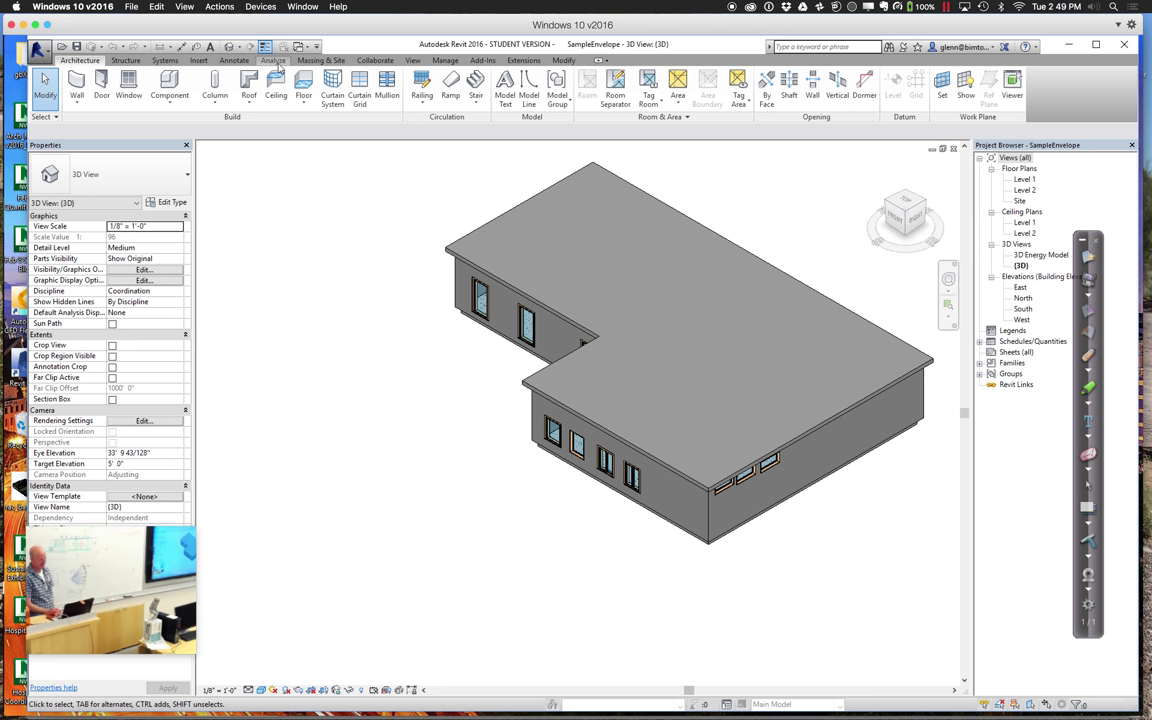
left_click(275, 61)
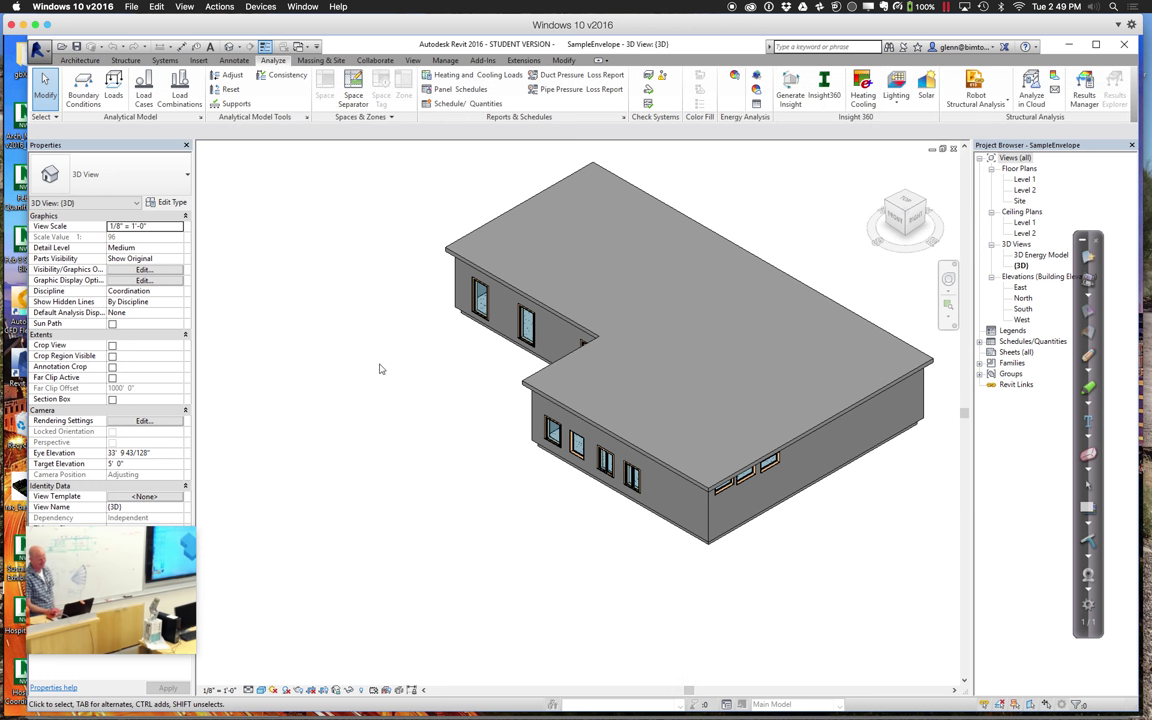
left_click(896, 102)
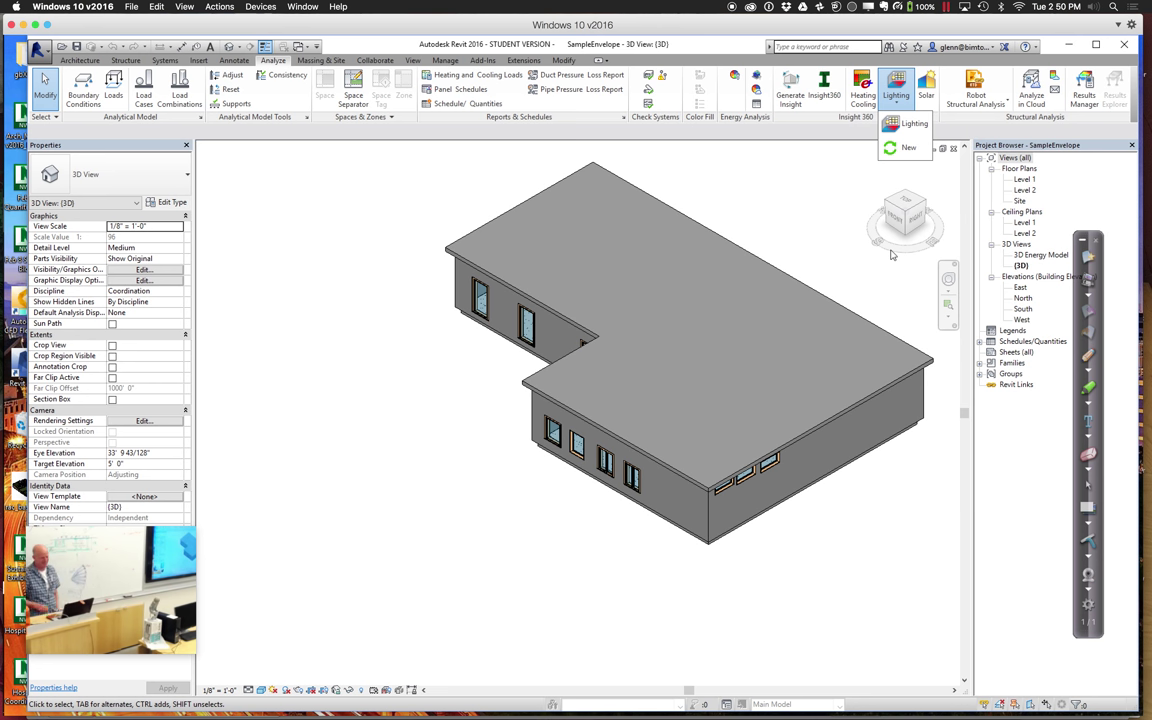
left_click(910, 152)
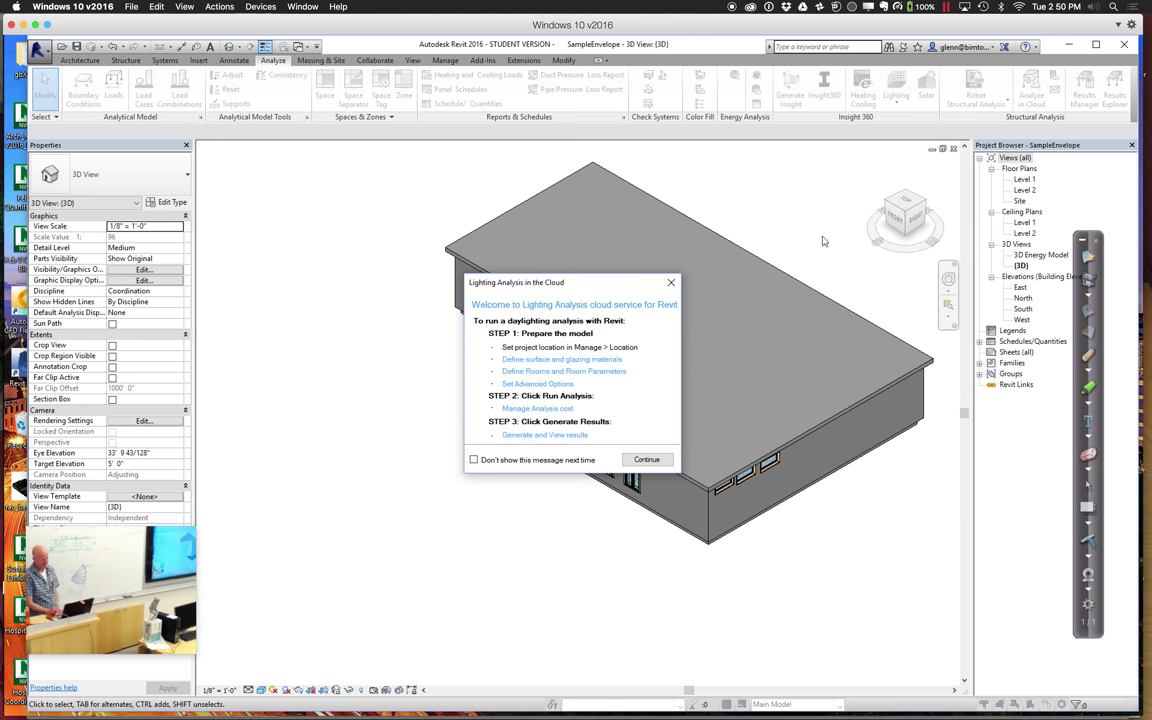
left_click(648, 459)
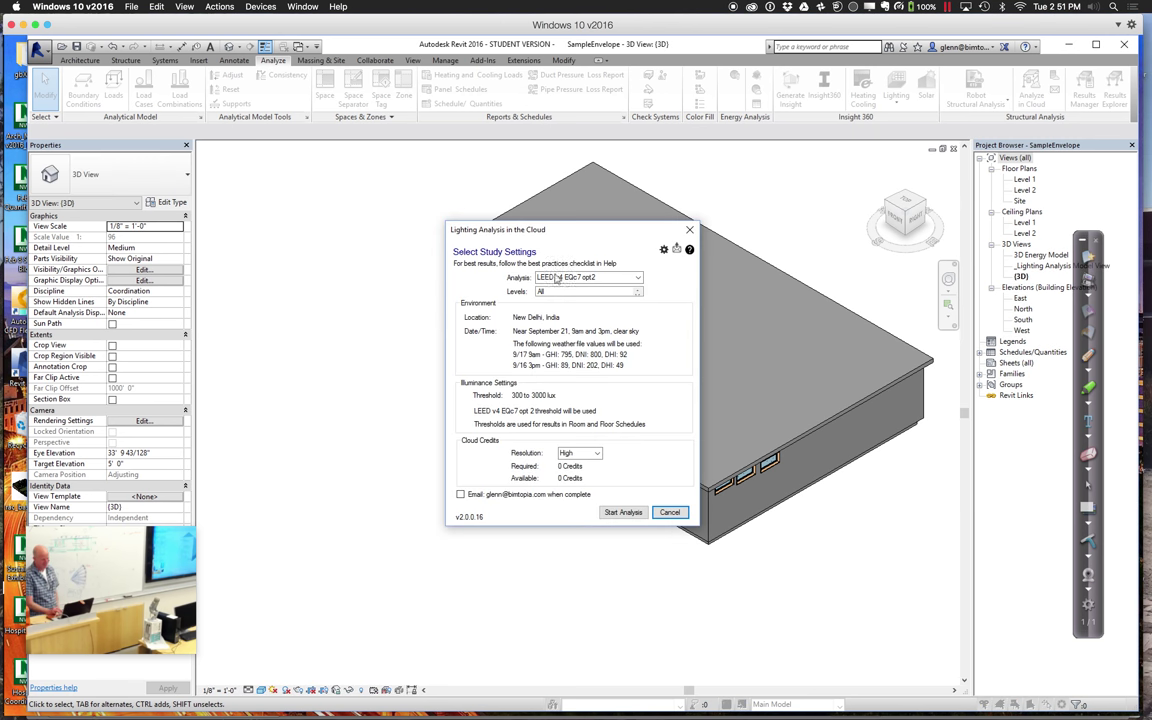
Configure the lighting study with the LEED v4 EQc7 opt2 analysis, Level 1 only, and Low resolution.
left_click(556, 279)
left_click(638, 278)
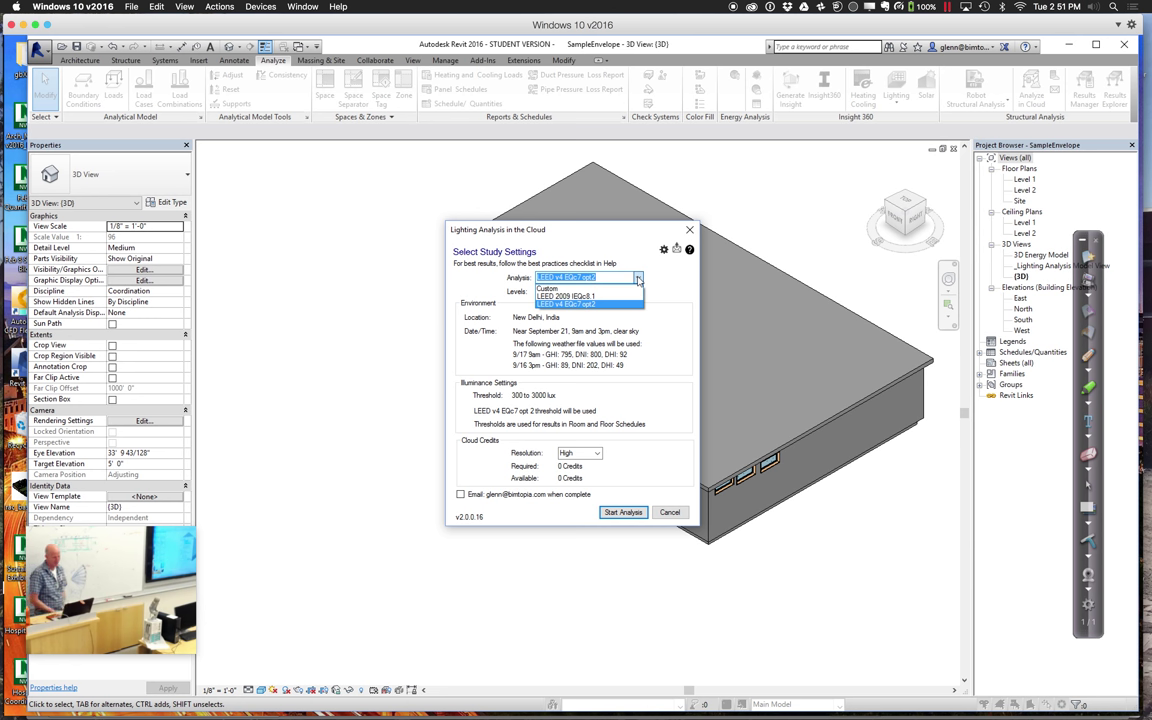
left_click(604, 305)
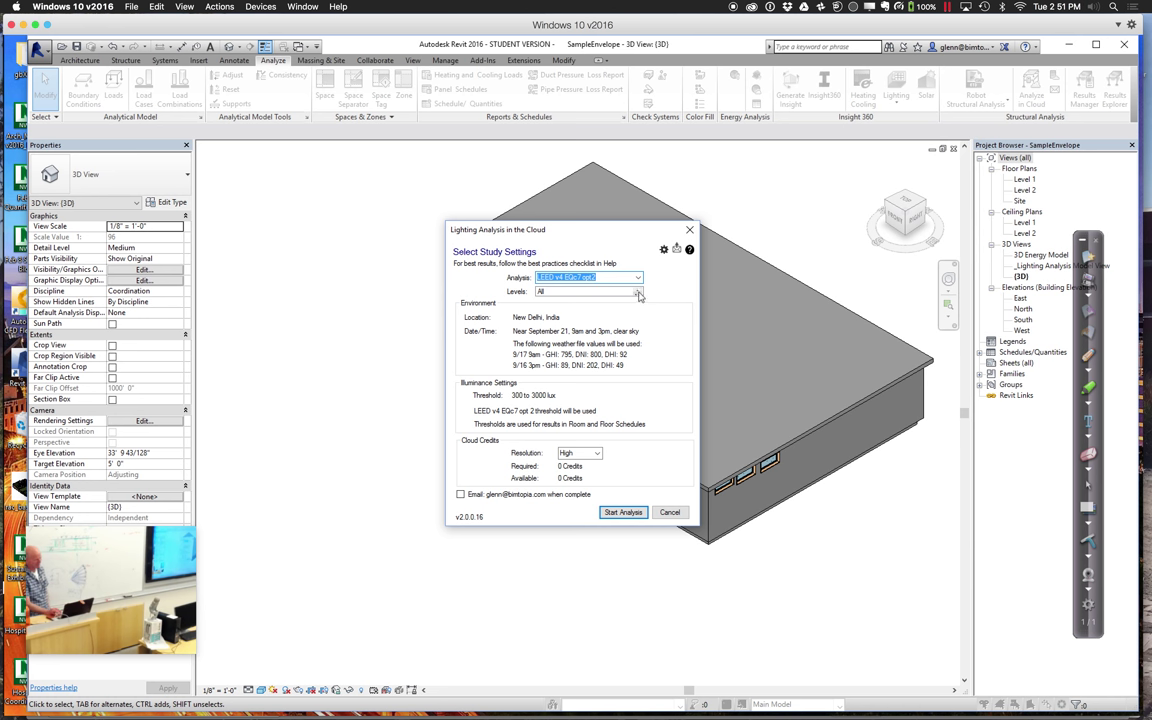
left_click(577, 294)
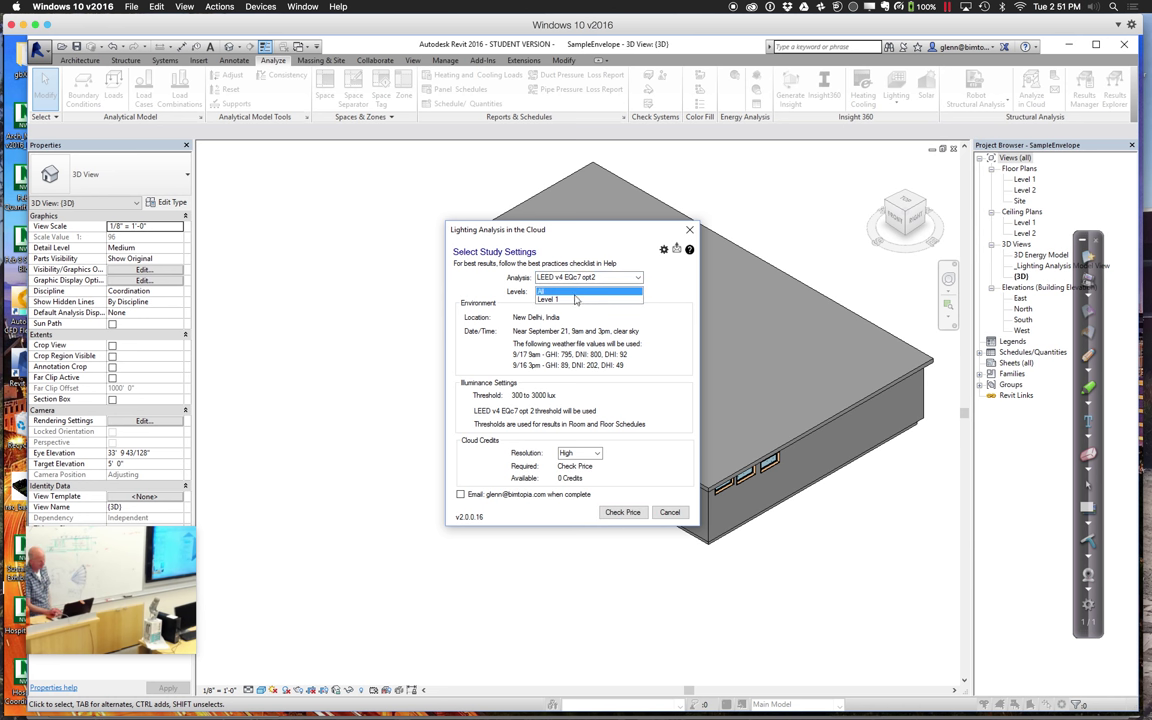
left_click(570, 300)
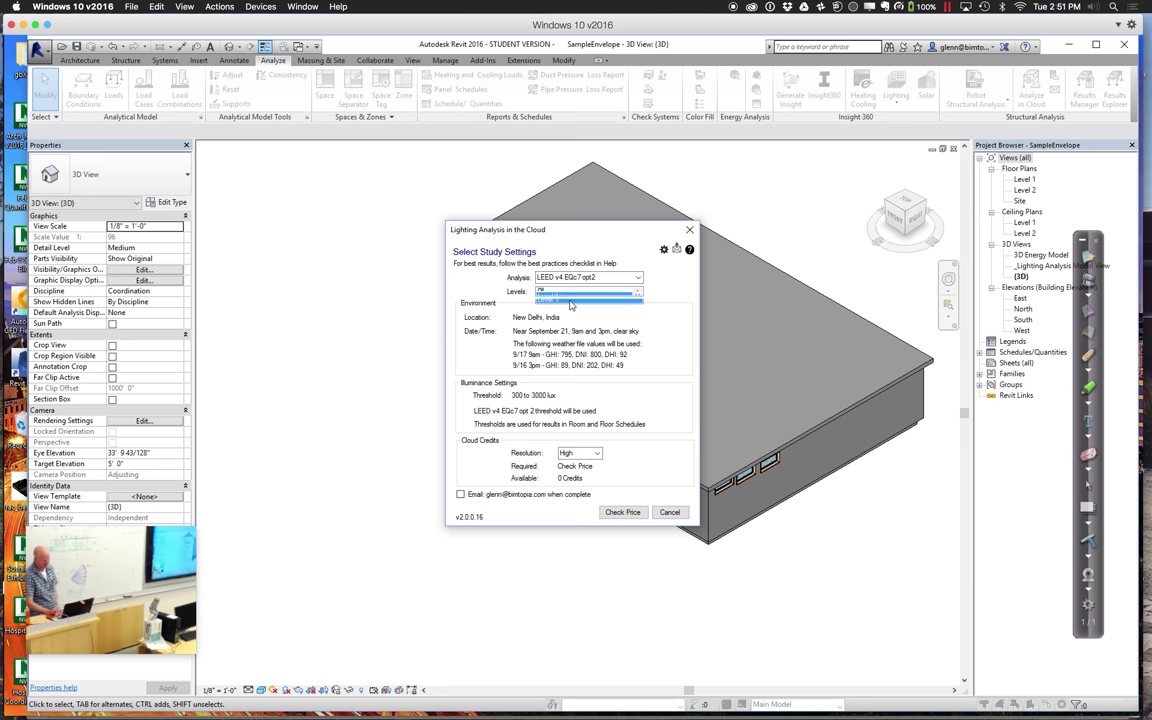
left_click(597, 455)
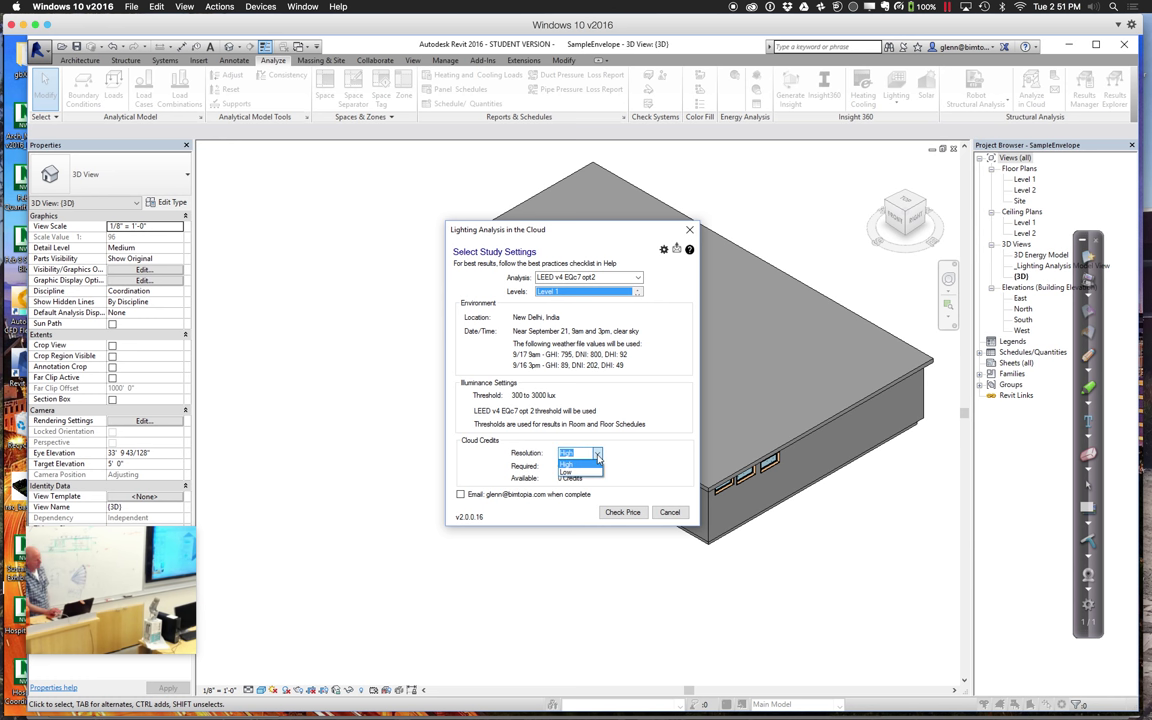
left_click(586, 474)
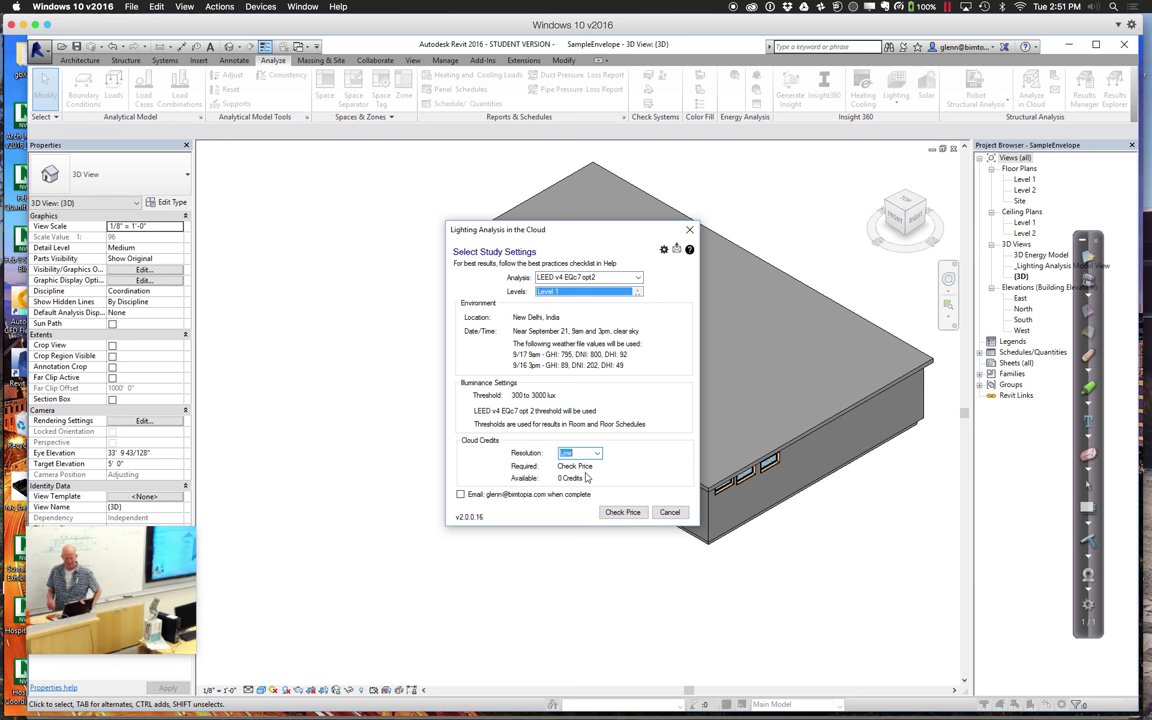
Check the cloud credit price of the lighting study and start the analysis.
left_click(621, 513)
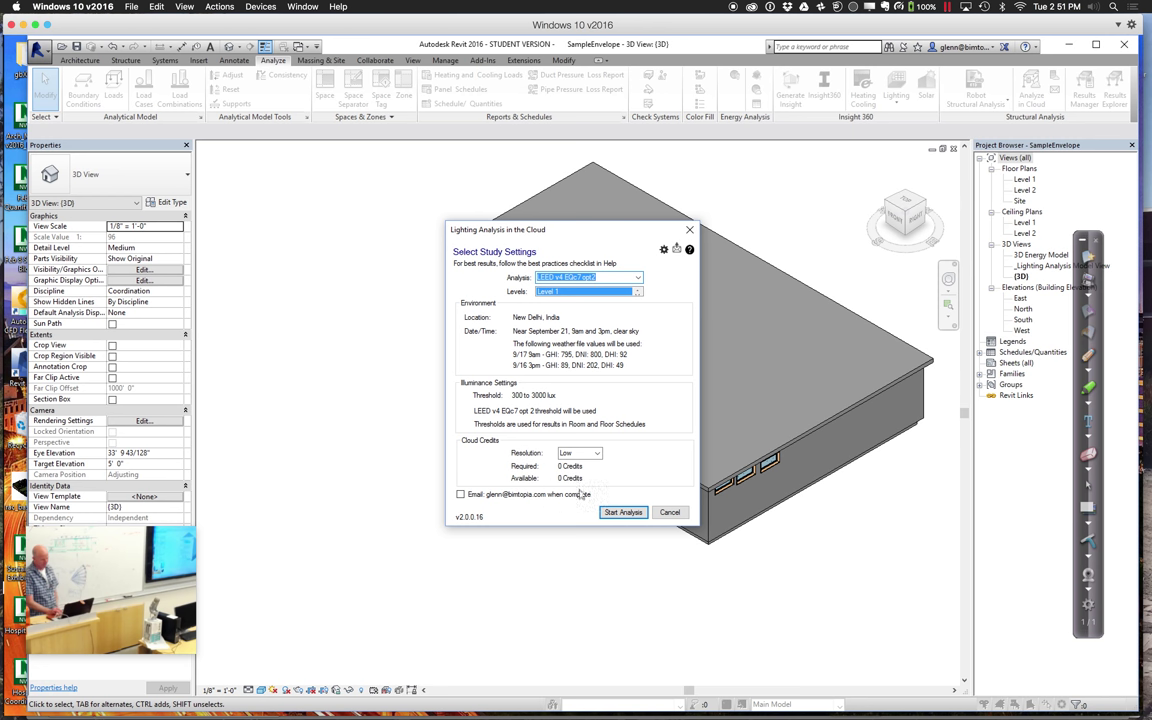
left_click(622, 512)
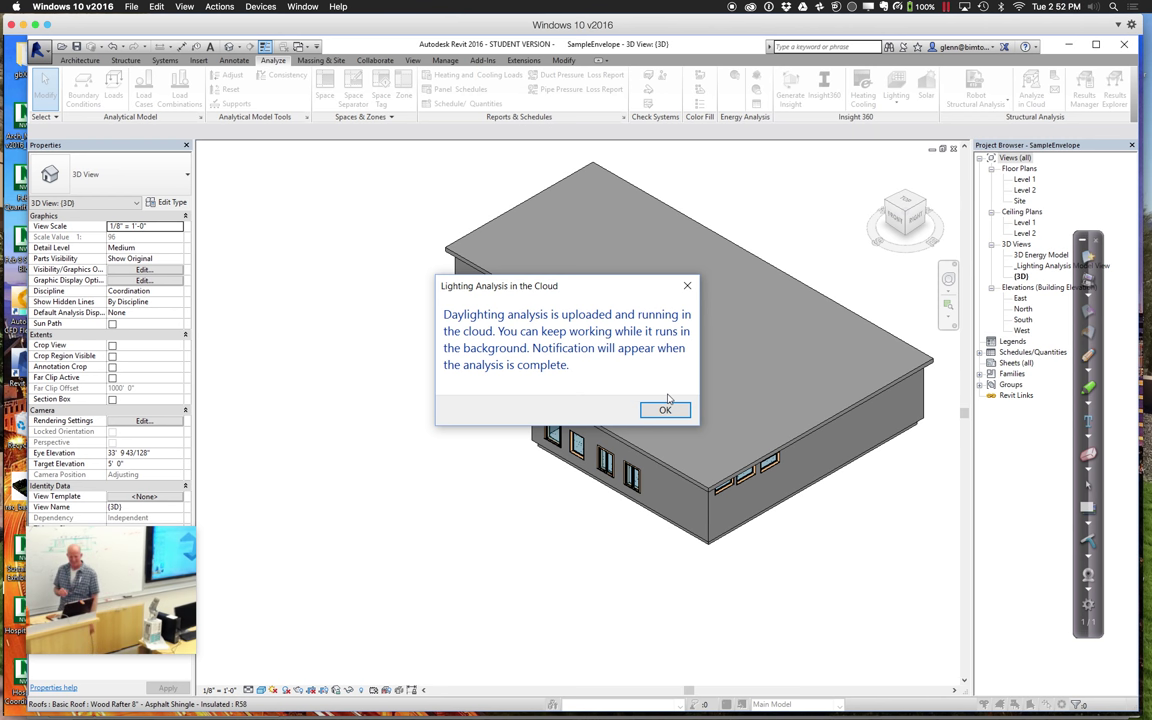
left_click(665, 410)
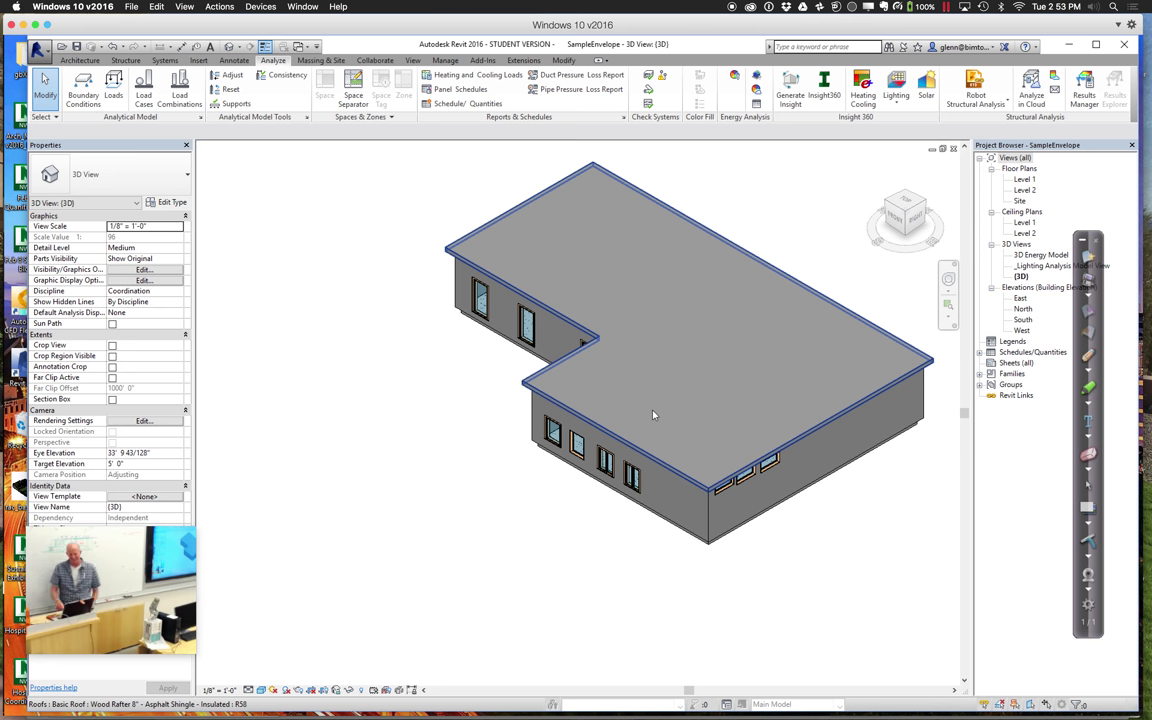
Set the 3D view's sun settings to a Single Day solar study and turn on shadows.
left_click(885, 208)
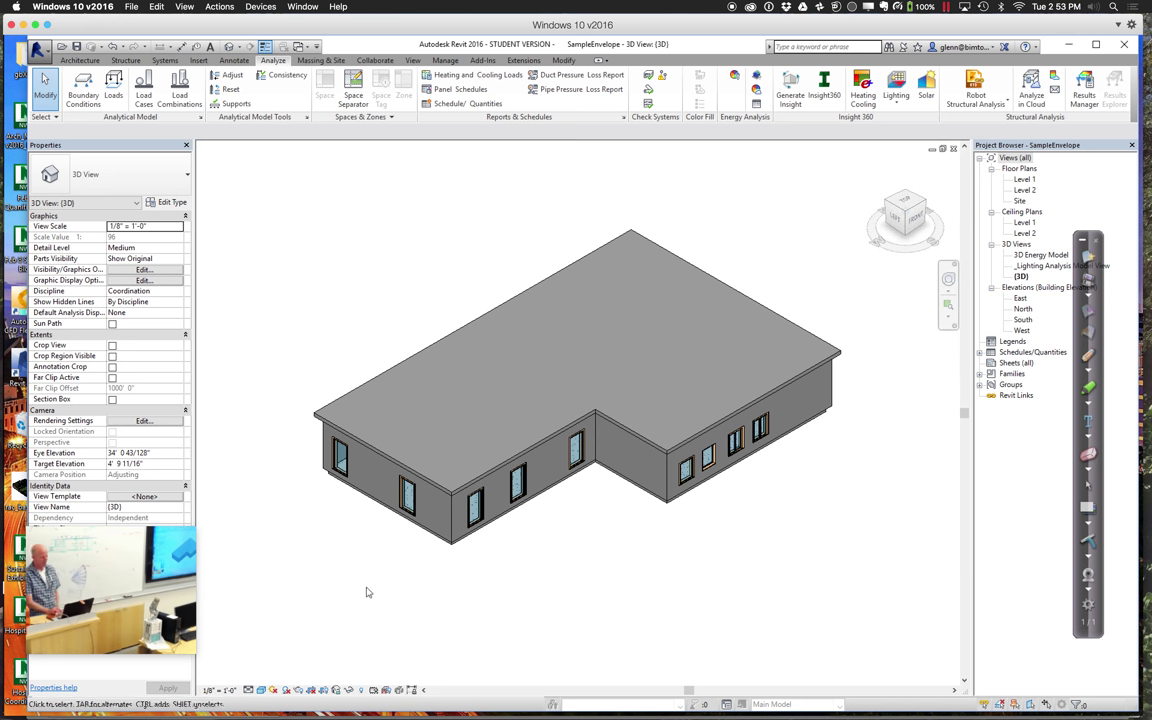
left_click(274, 691)
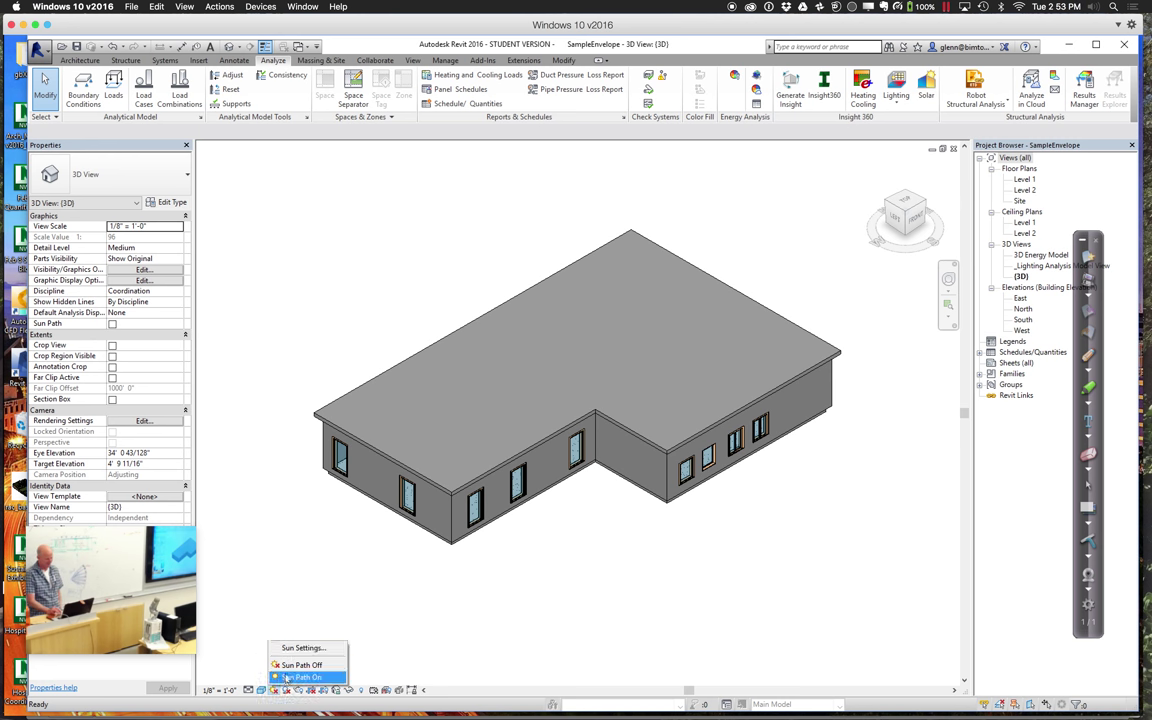
left_click(296, 649)
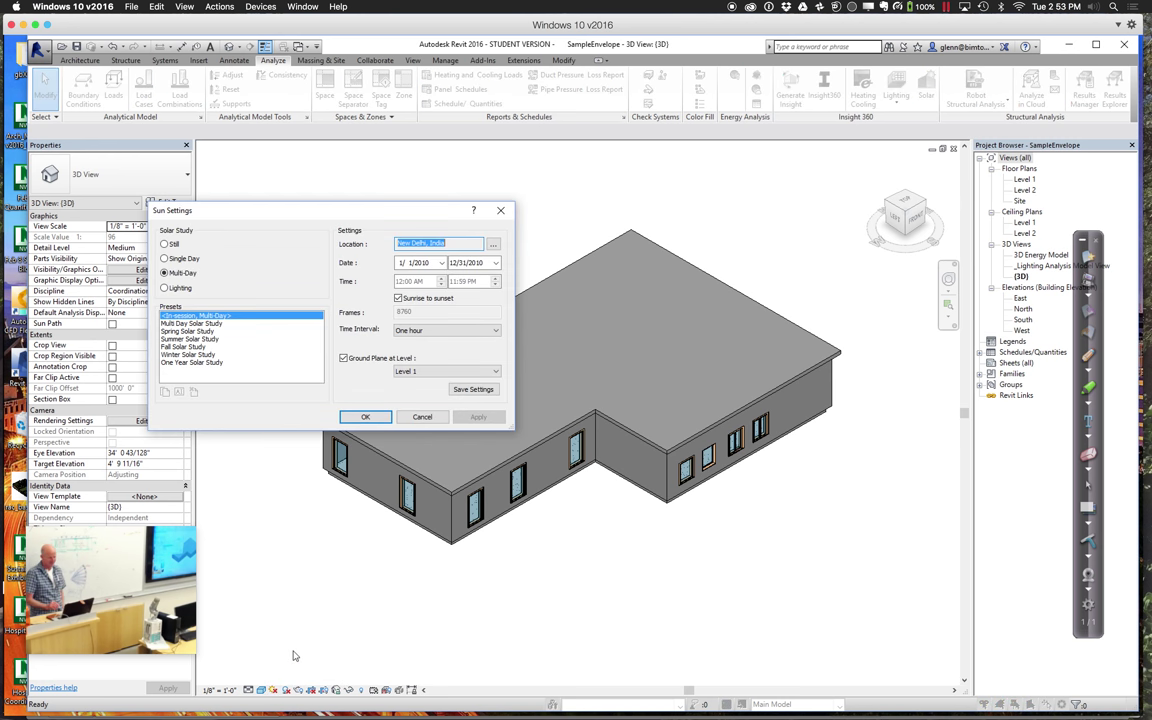
left_click(165, 259)
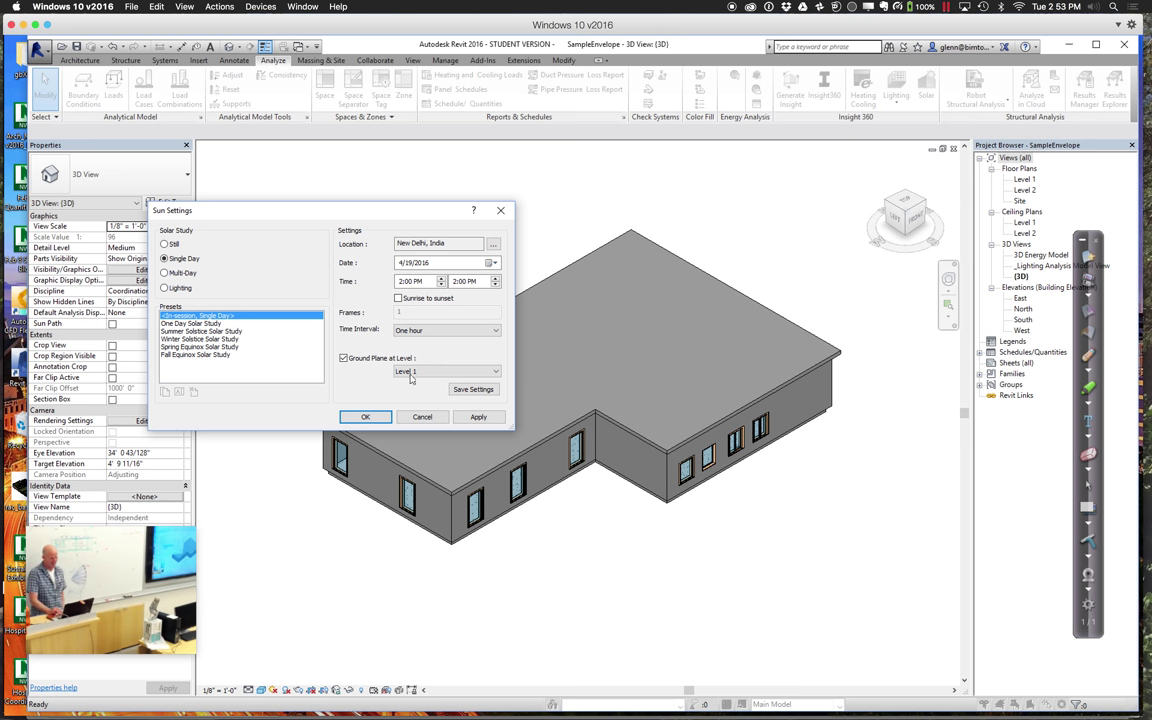
left_click(366, 417)
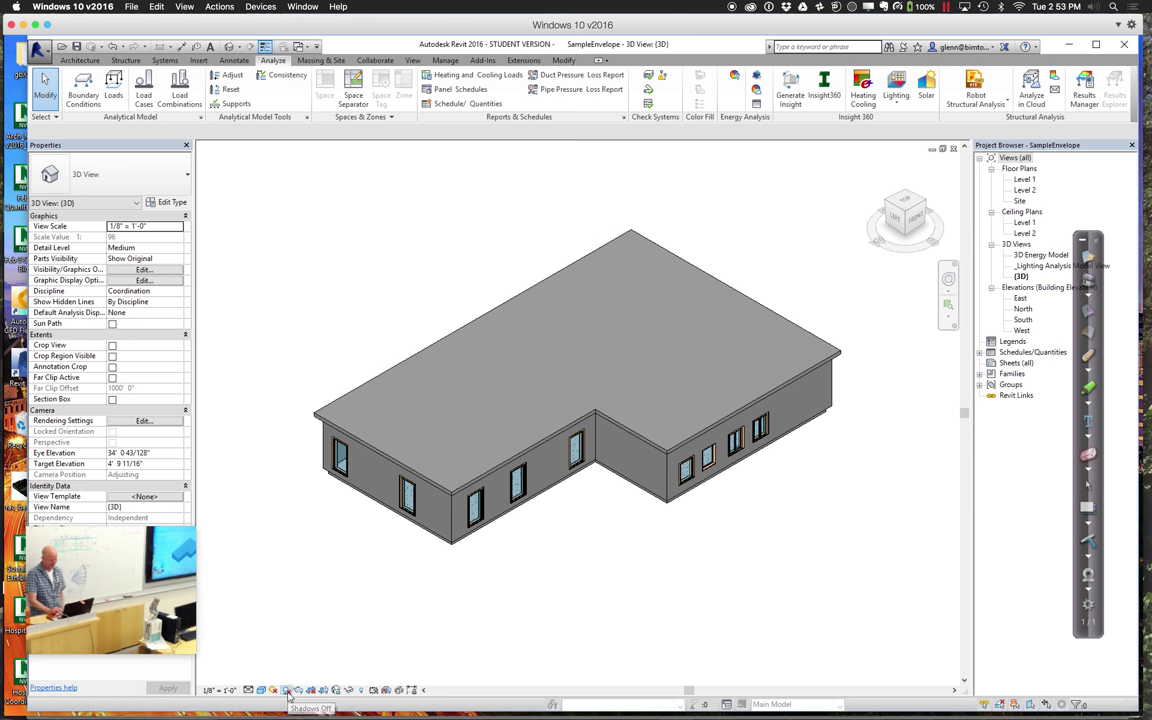
left_click(288, 694)
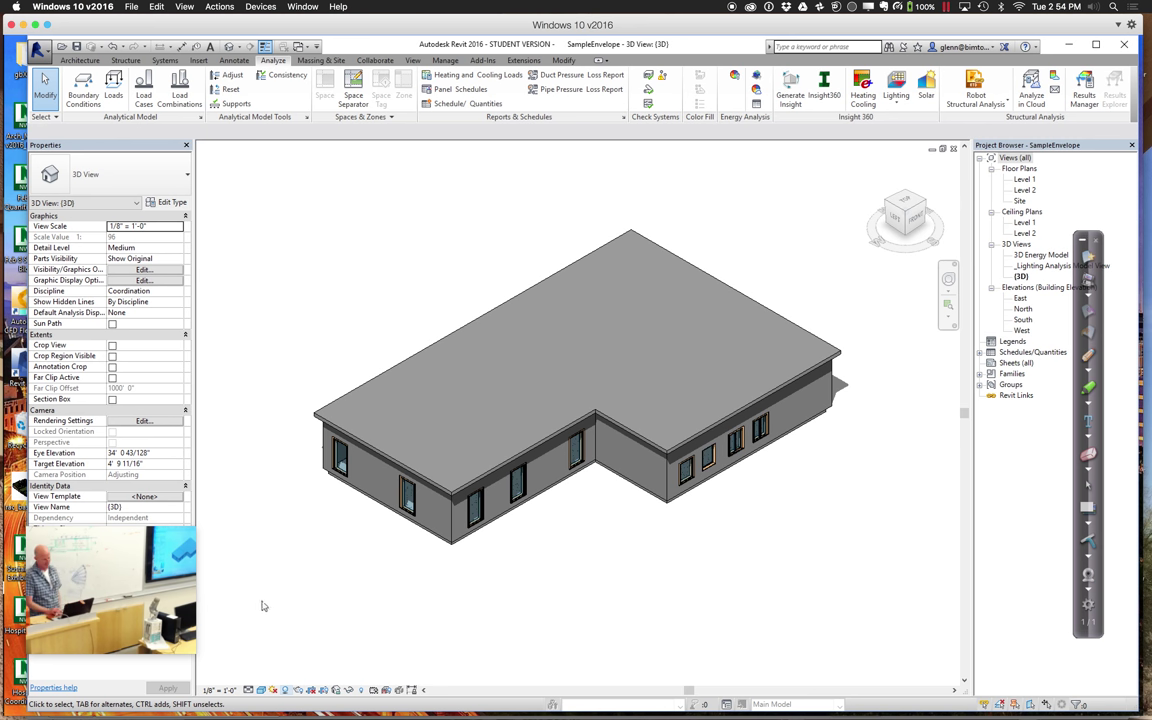
Accept the completed cloud lighting analysis and generate its results in the model, dismissing the results summary.
left_click(477, 482)
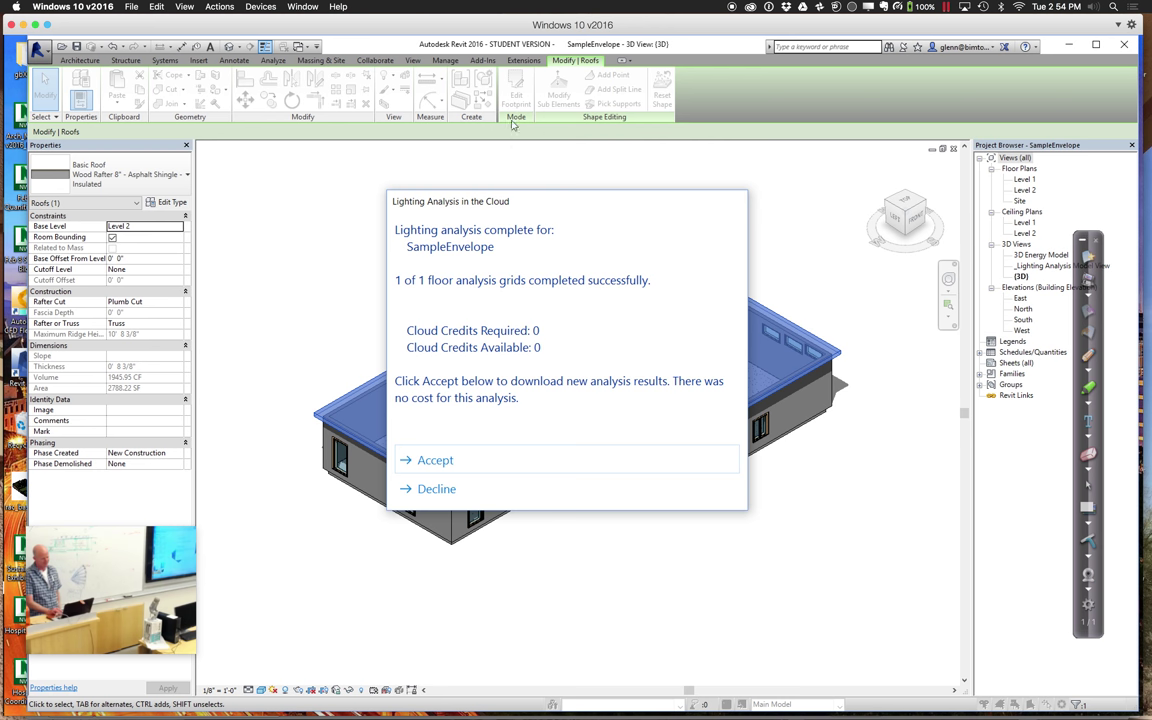
left_click(413, 460)
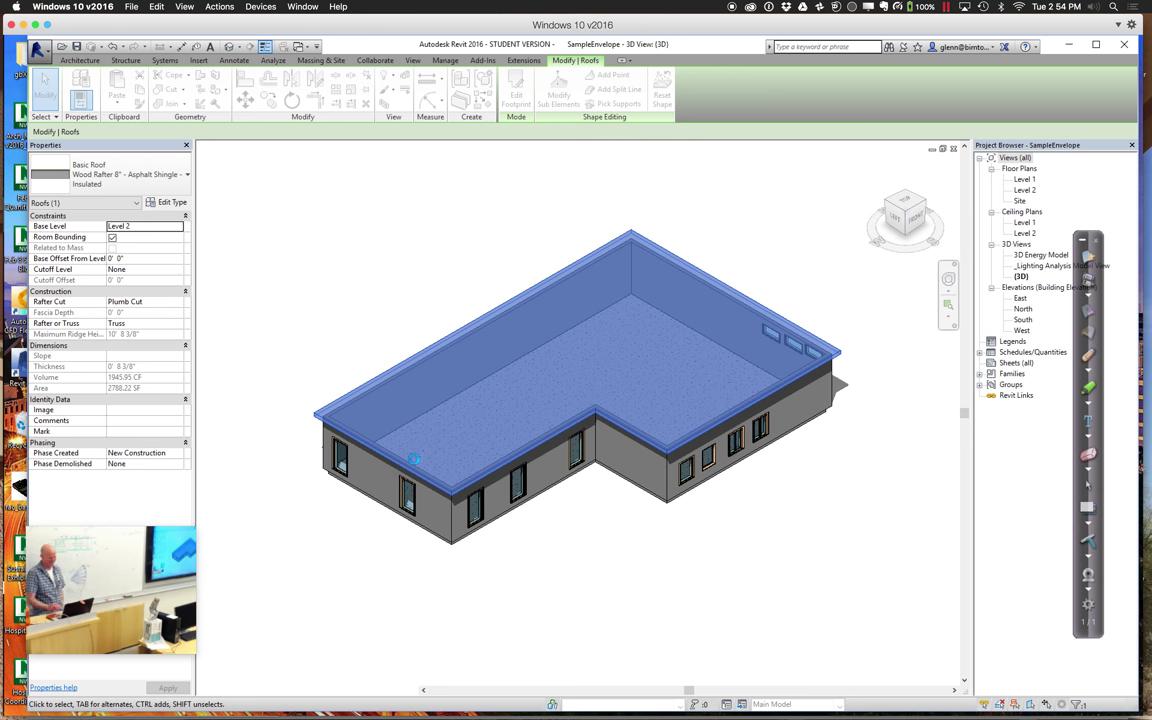
left_click(338, 299)
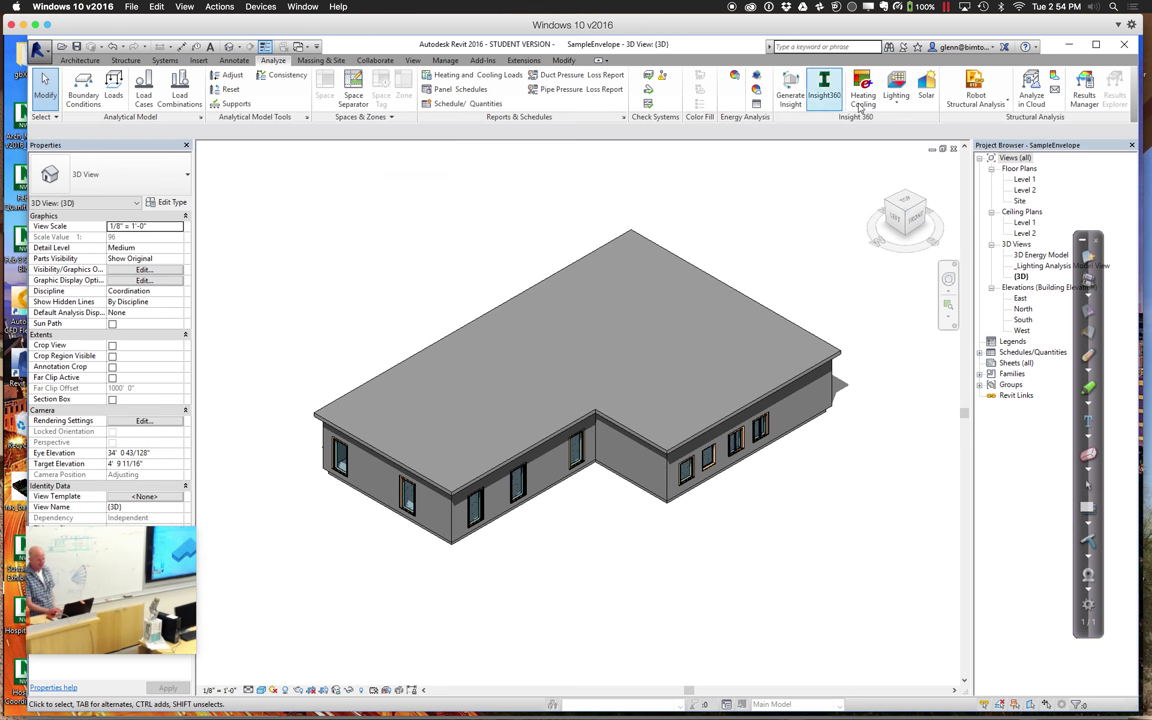
left_click(895, 103)
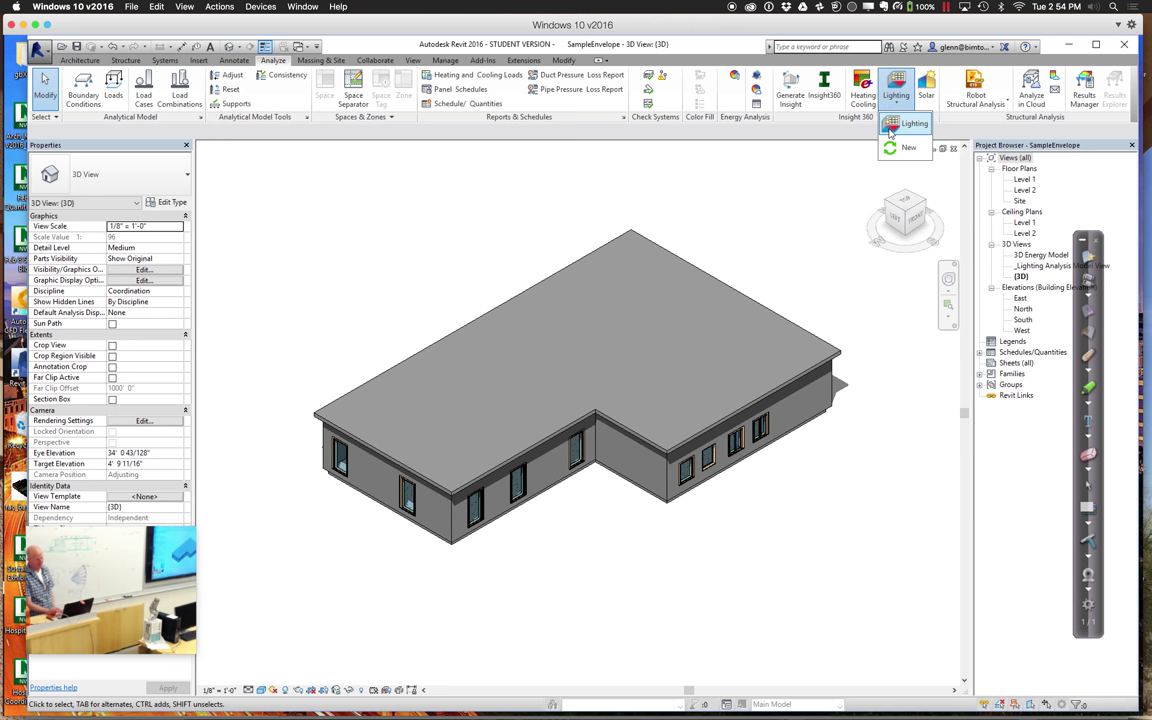
left_click(890, 129)
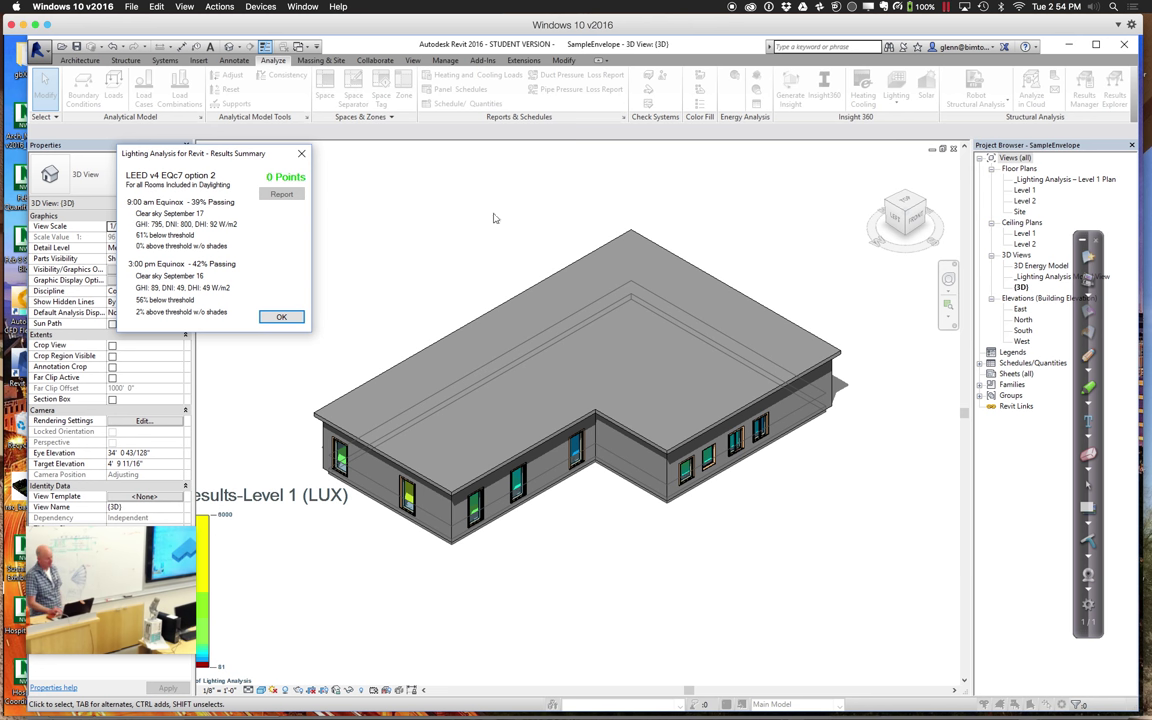
left_click(282, 316)
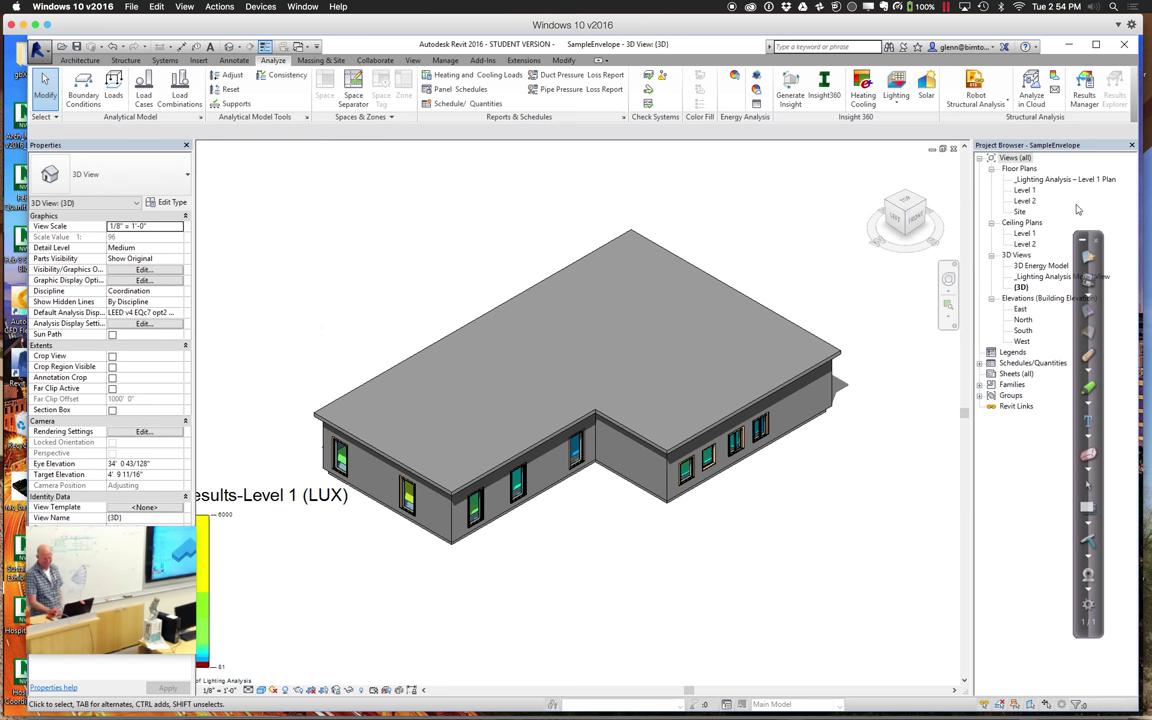
Open the _Lighting Analysis – Level 1 Plan view and examine the illuminance legend and the daylight distribution across the floor.
double_click(1059, 180)
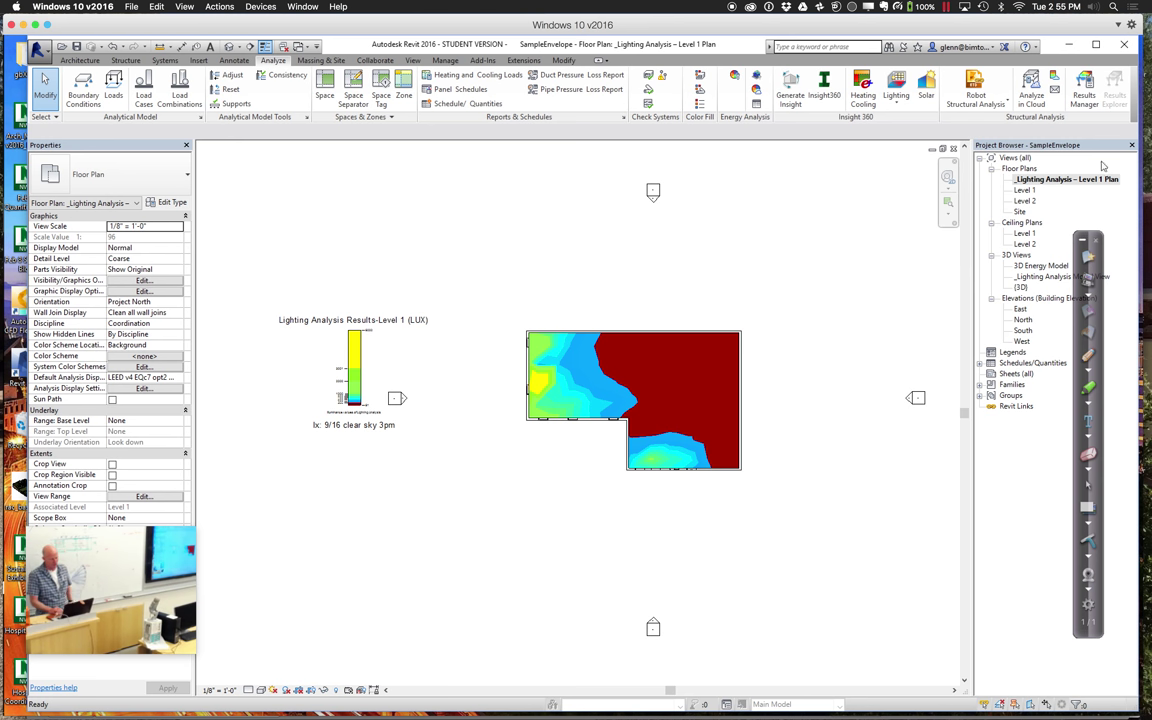
left_click(948, 203)
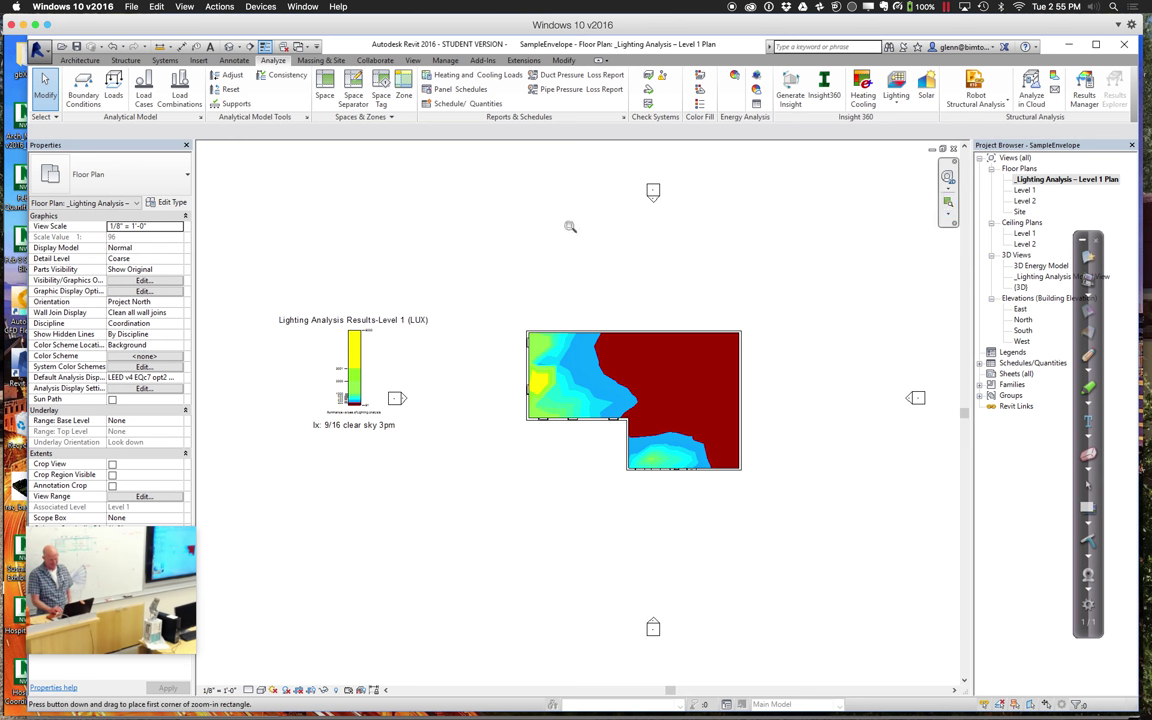
left_click_drag(305, 277, 672, 489)
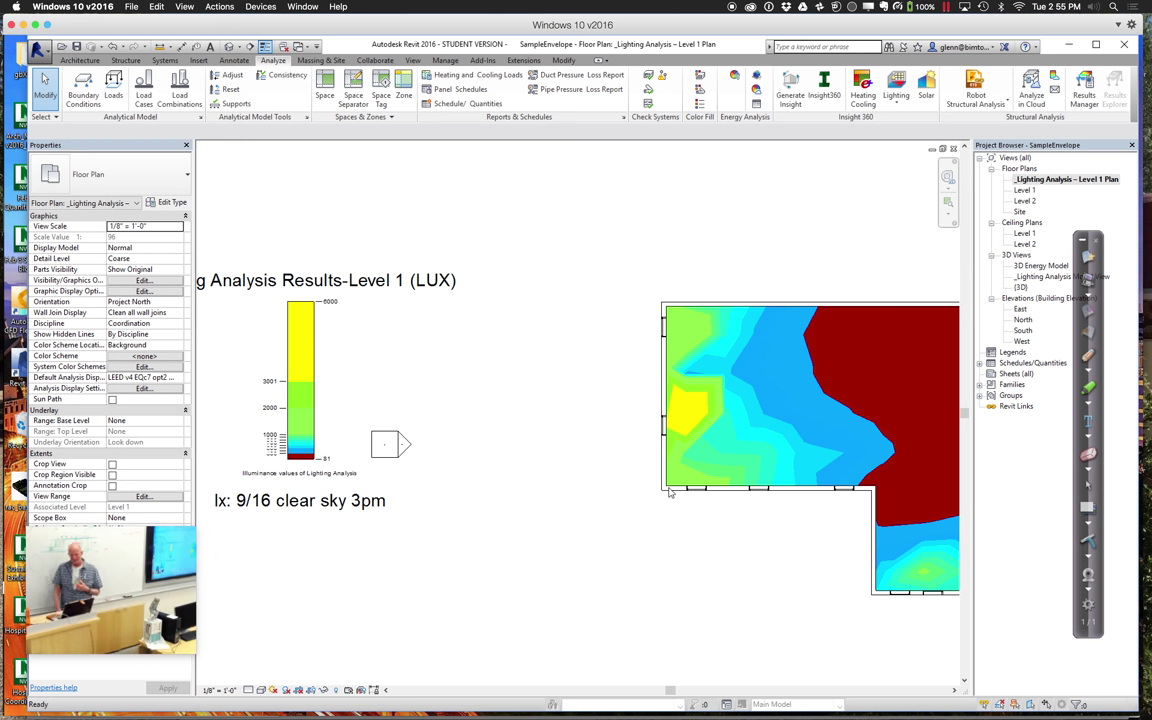
left_click(955, 691)
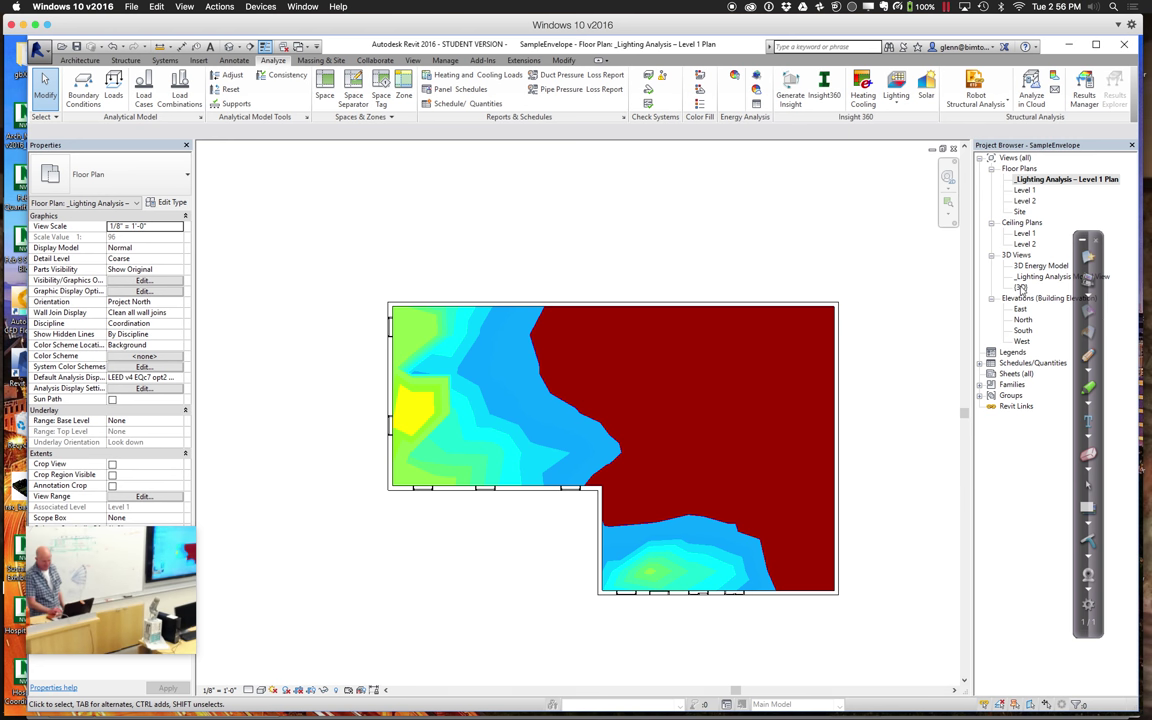
In the {3D} view, change the exterior wall with the four windows to the Storefront curtain wall type and continue past the analysis warning.
double_click(1026, 190)
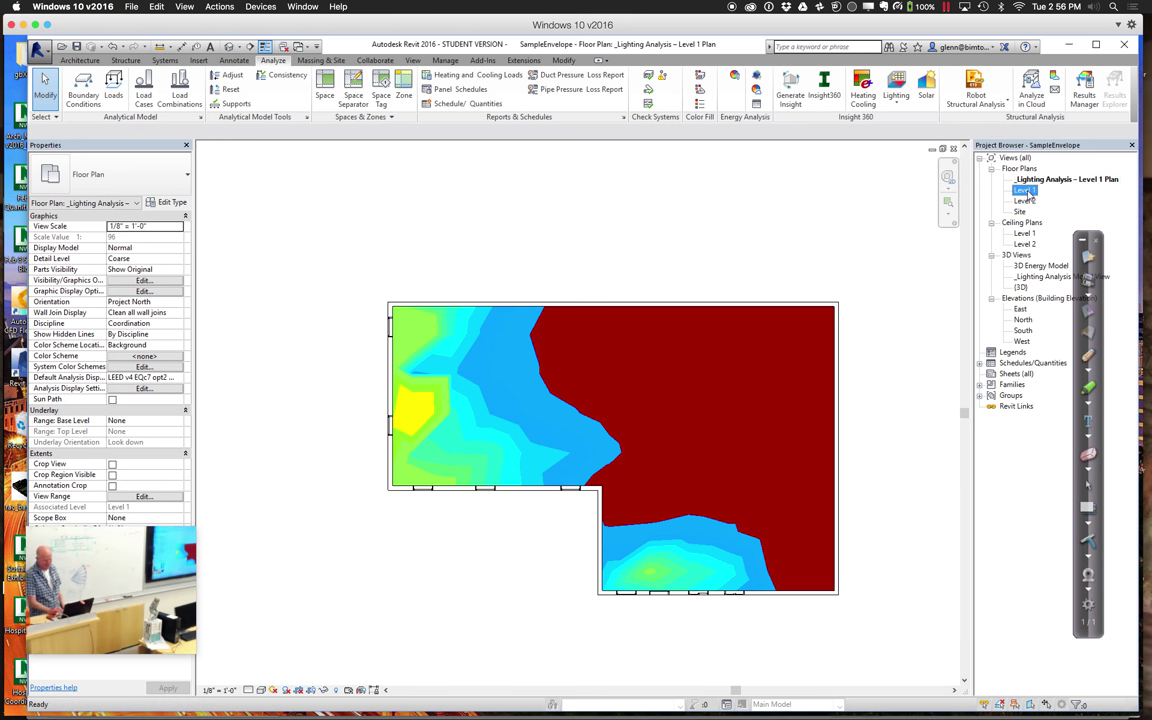
double_click(1020, 288)
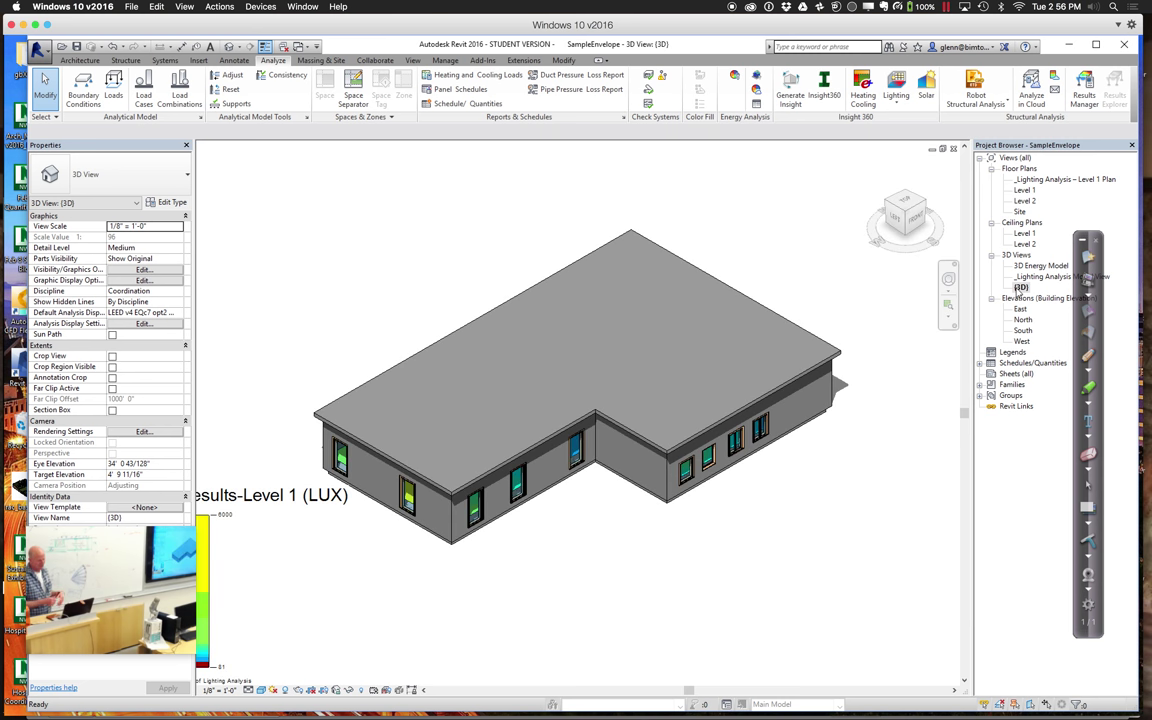
left_click(798, 432)
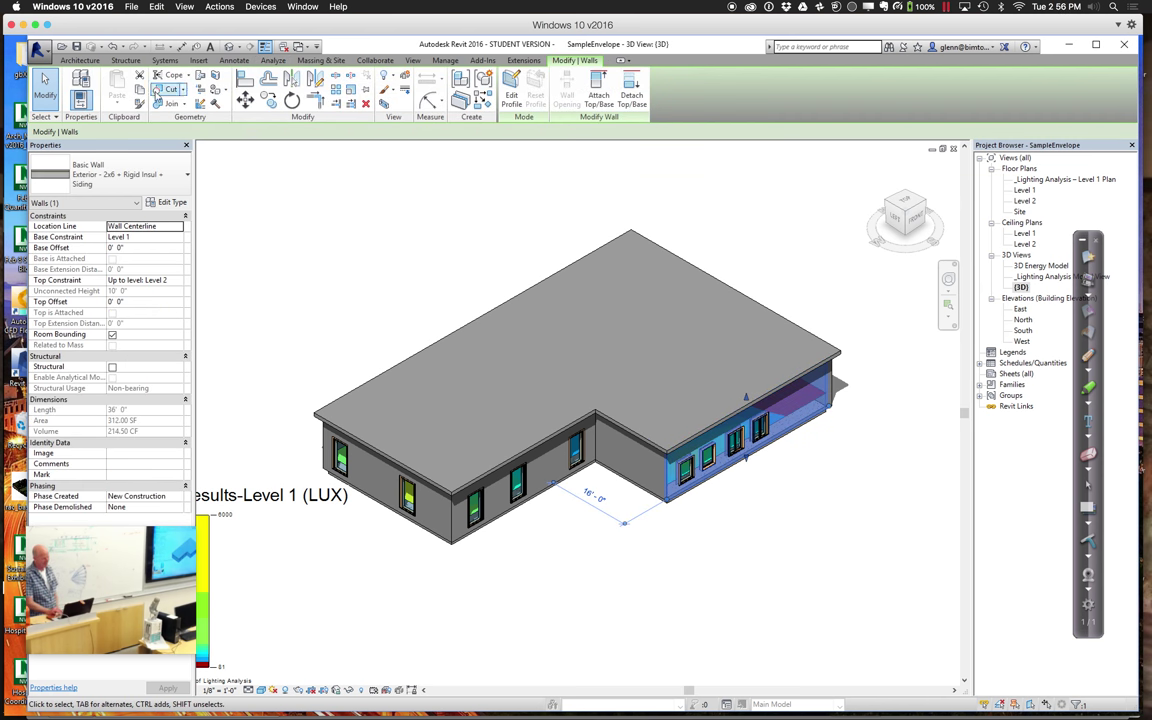
left_click(80, 60)
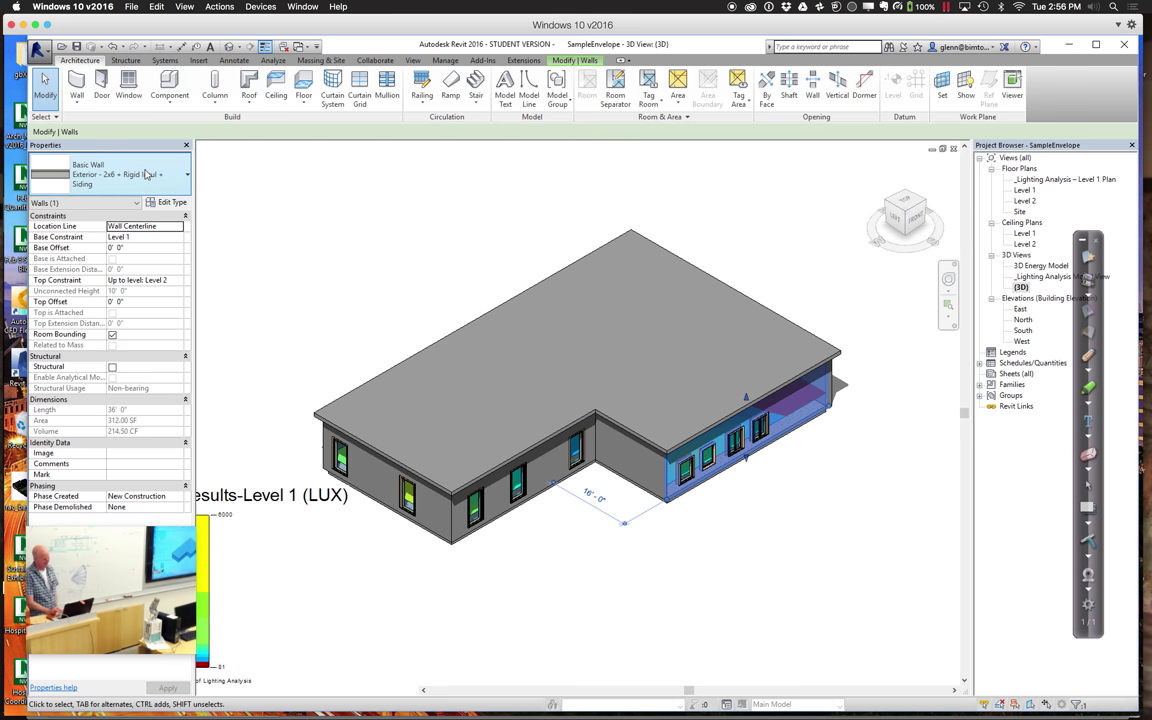
left_click(146, 175)
scroll(187, 443, "down", 5)
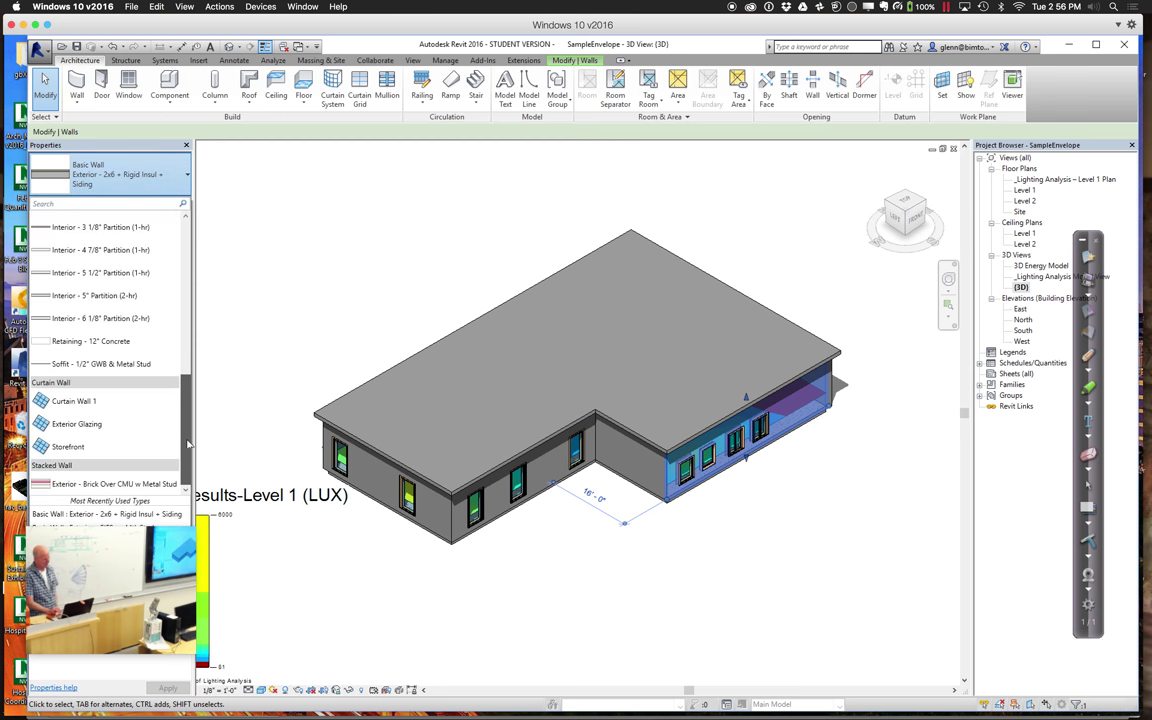
left_click(110, 450)
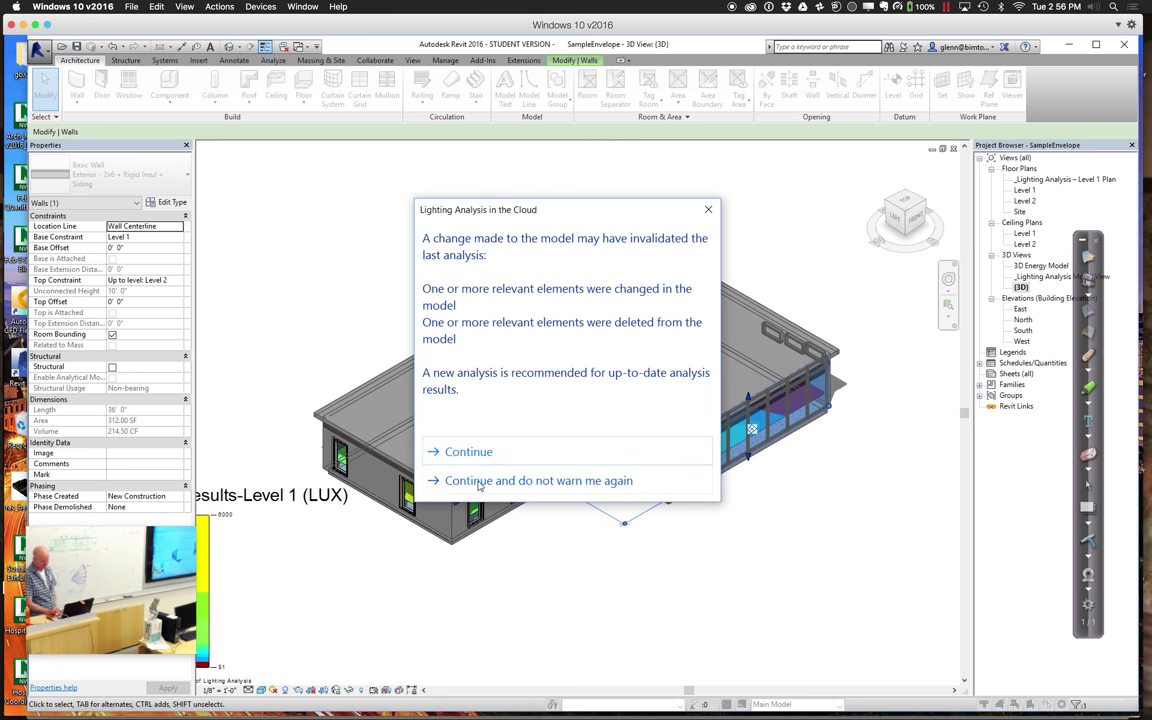
left_click(482, 452)
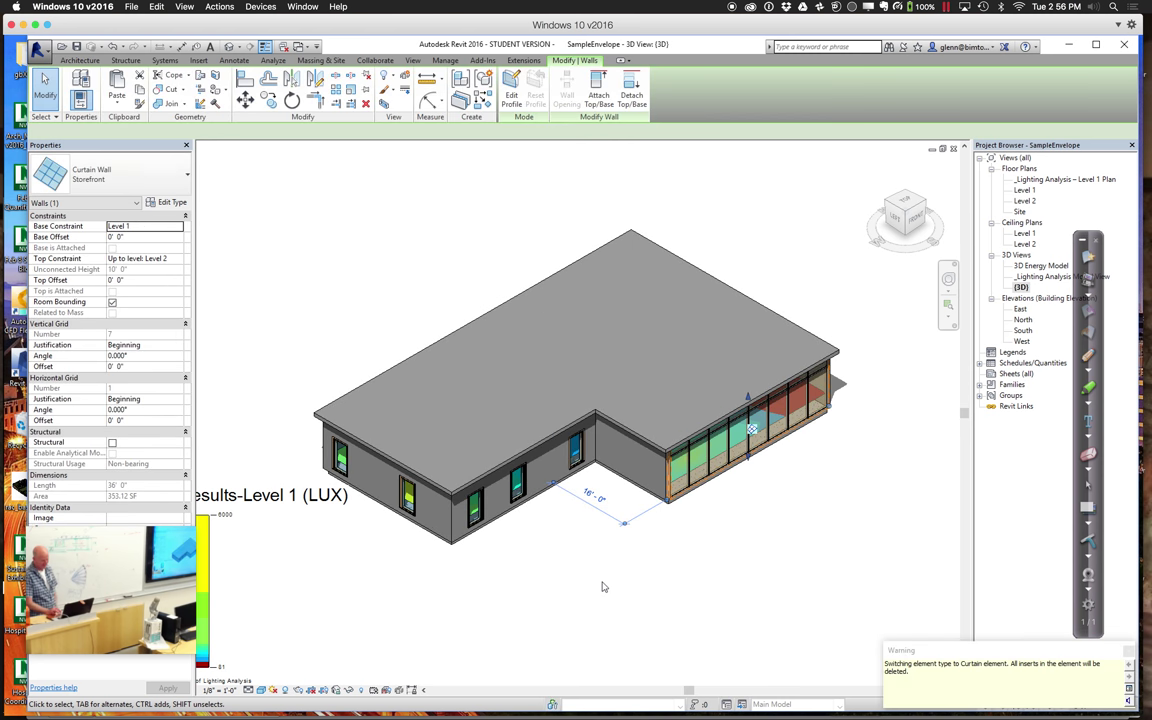
Change the adjacent 16-foot exterior wall to the Storefront curtain wall type and suppress further outdated-analysis warnings.
left_click(620, 522)
left_click(629, 481)
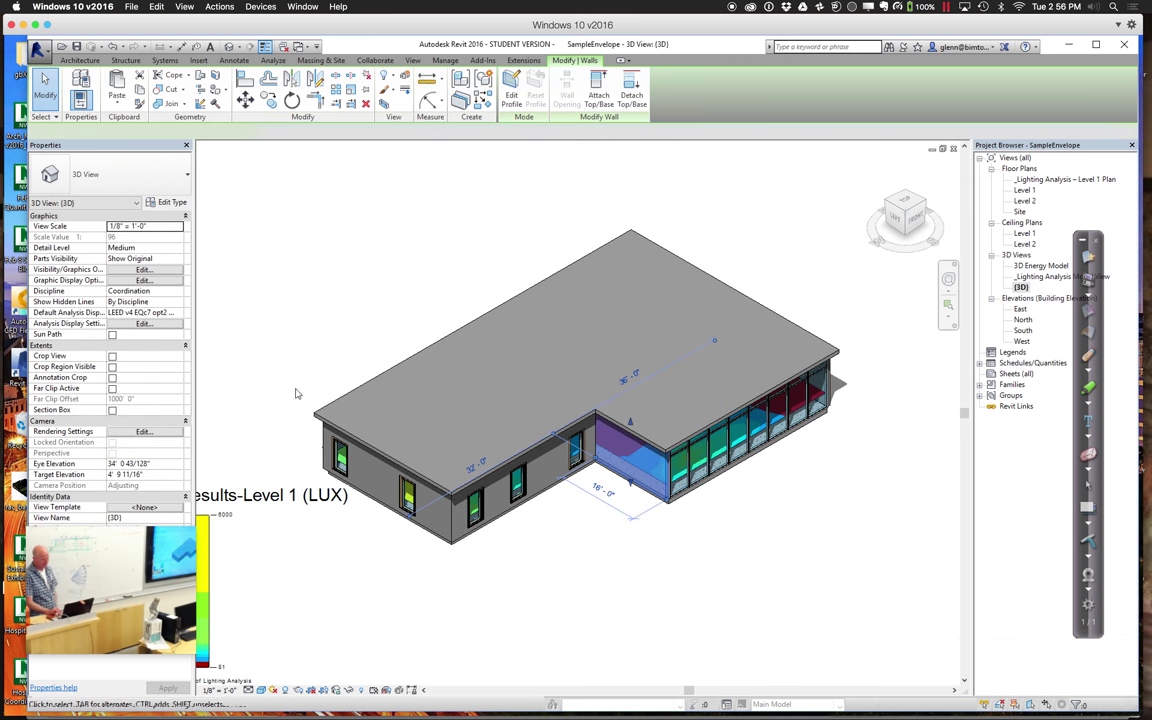
left_click(127, 185)
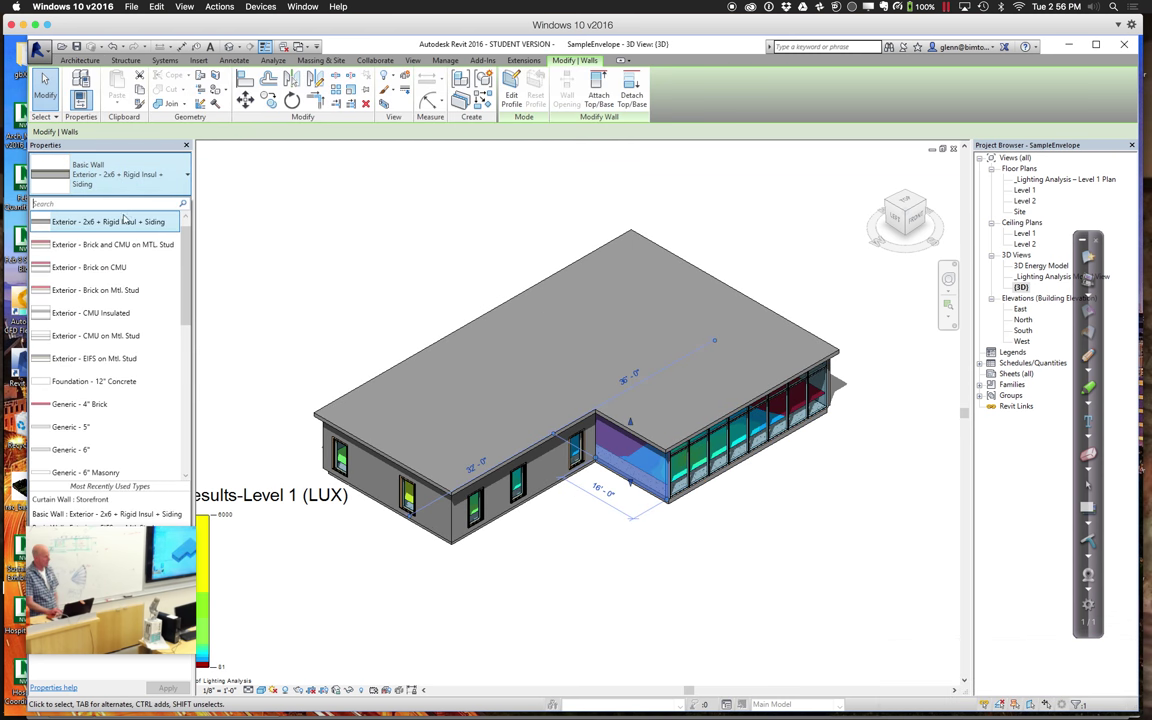
scroll(186, 323, "down", 6)
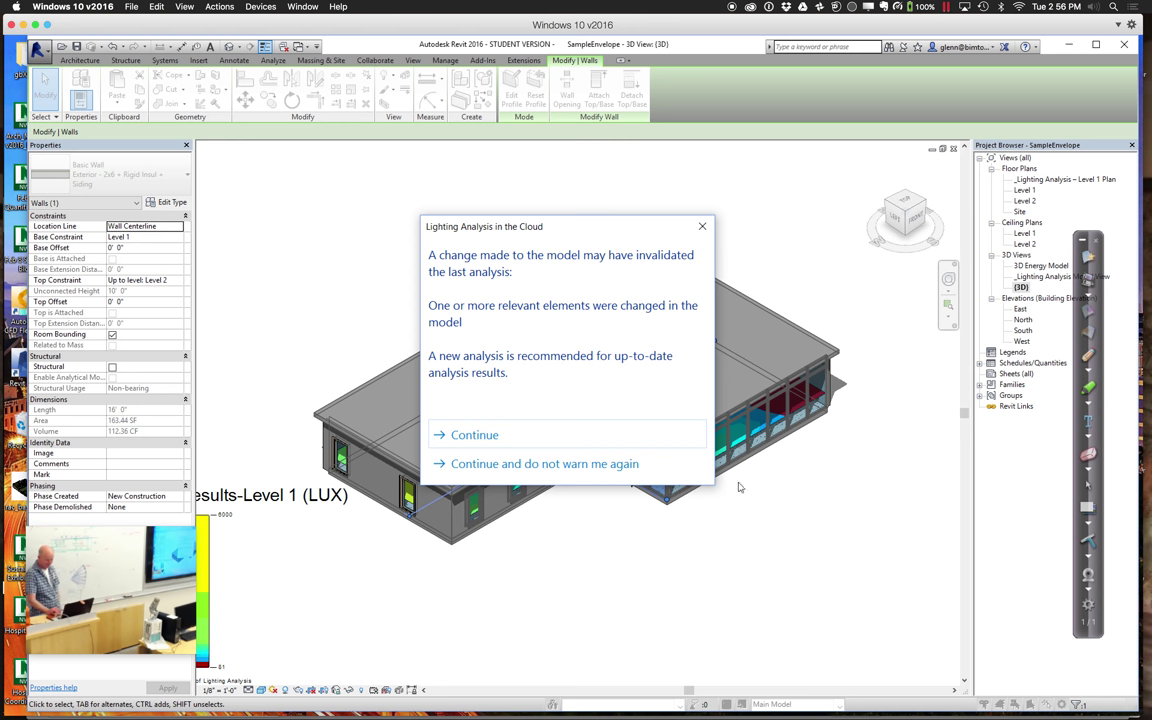
left_click(592, 465)
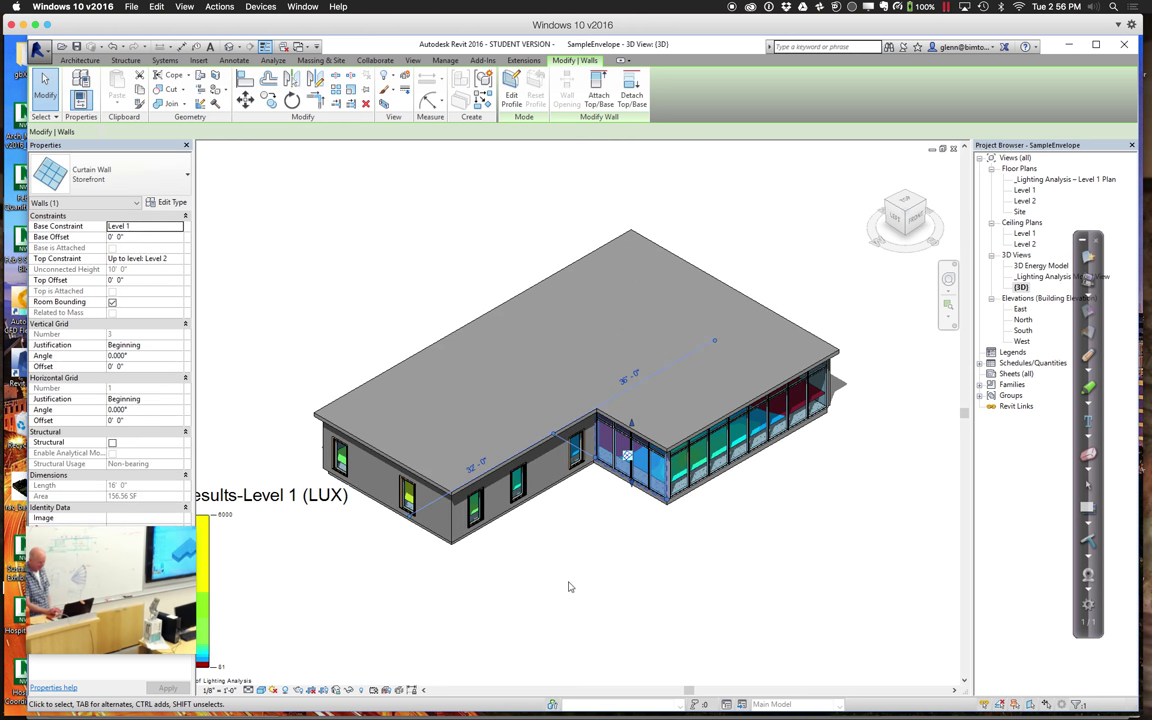
left_click(569, 586)
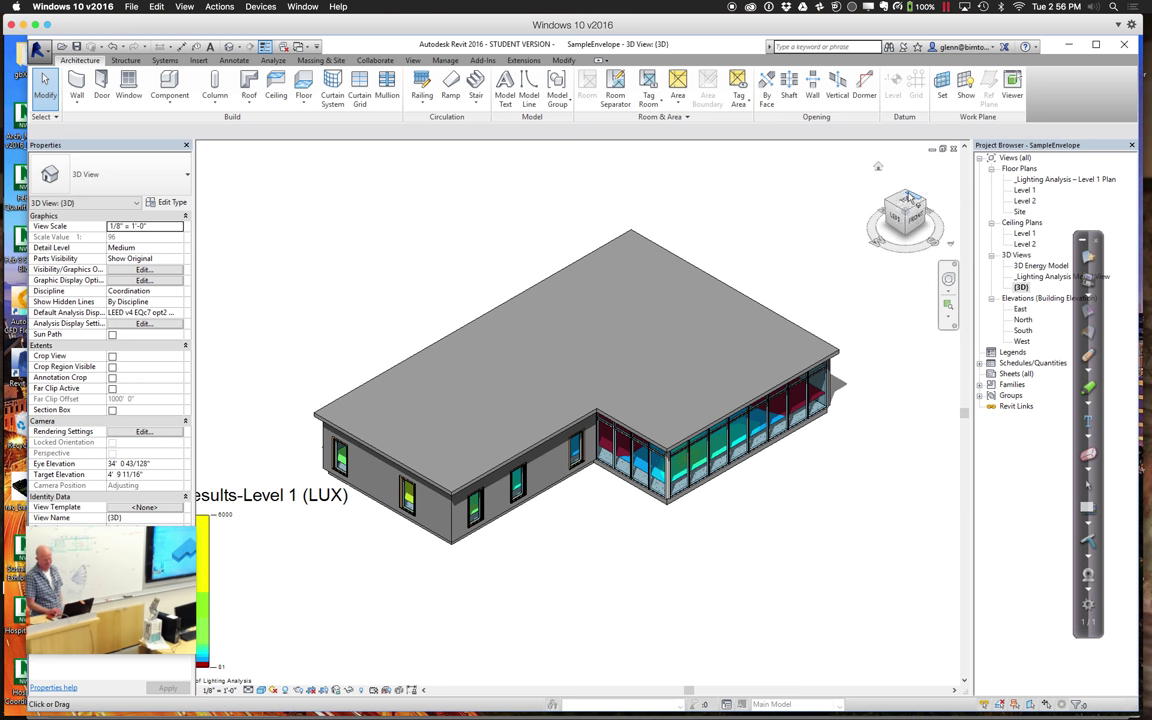
Place one 36" x 72" Casement with Trim window in each of the two rear walls, on either side of their shared corner.
left_click(906, 197)
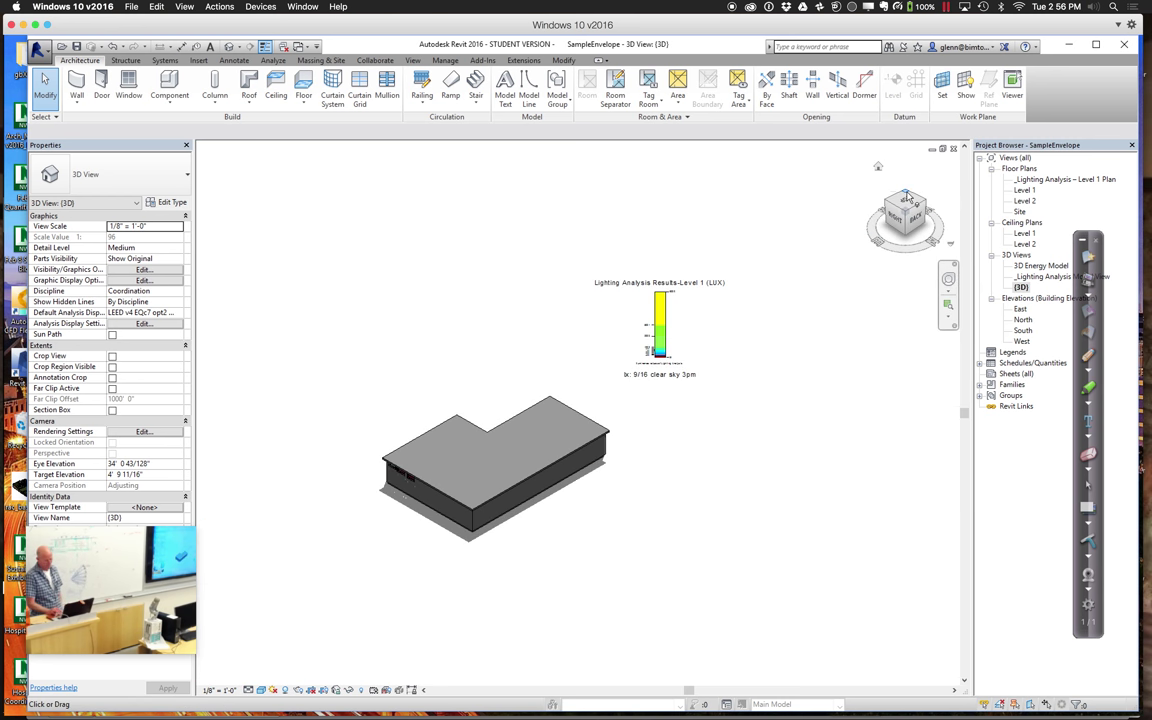
left_click(948, 305)
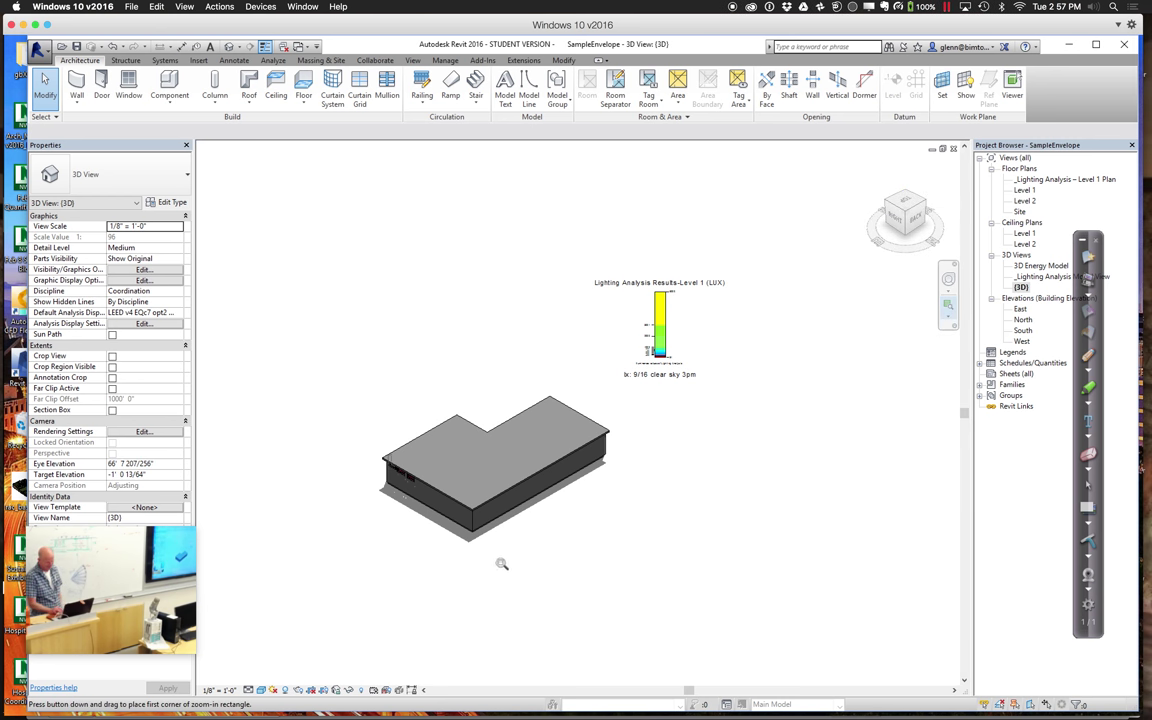
left_click_drag(386, 458, 518, 572)
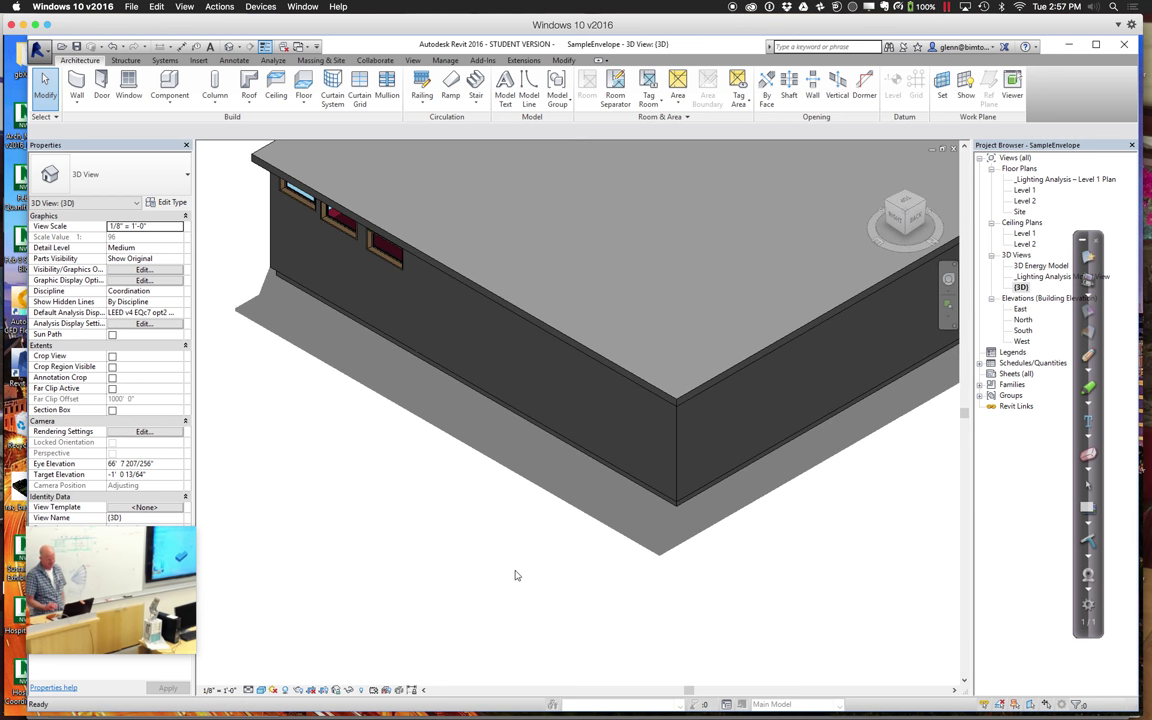
left_click(128, 86)
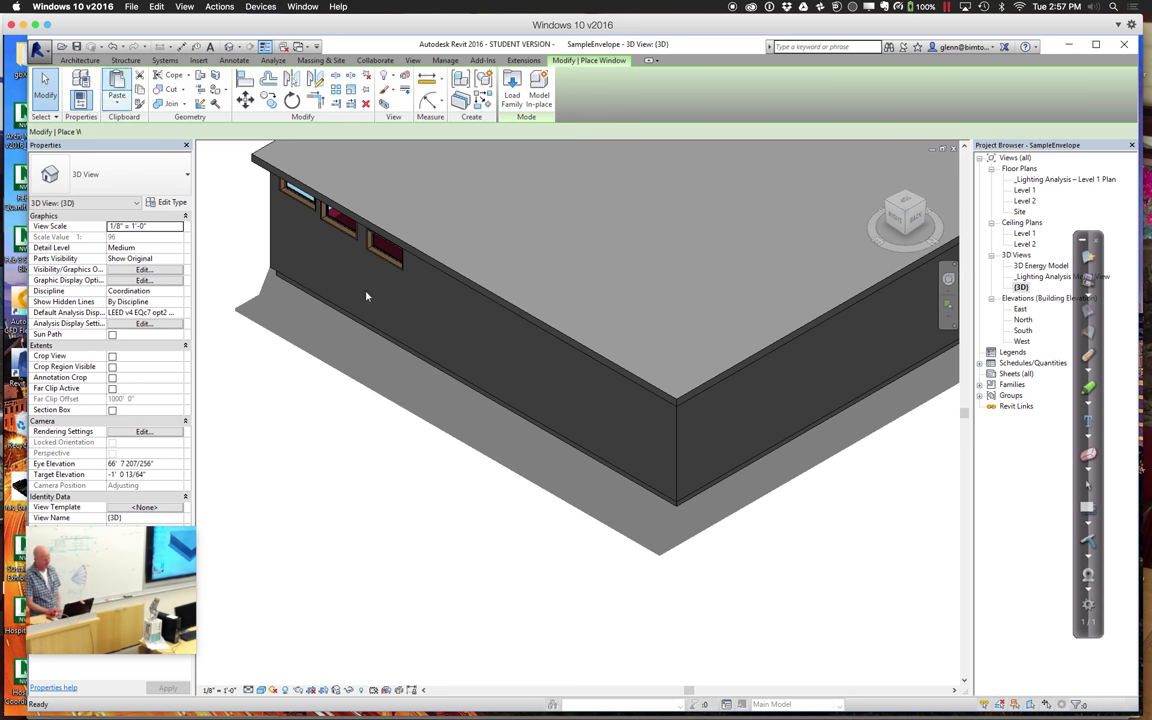
left_click(598, 410)
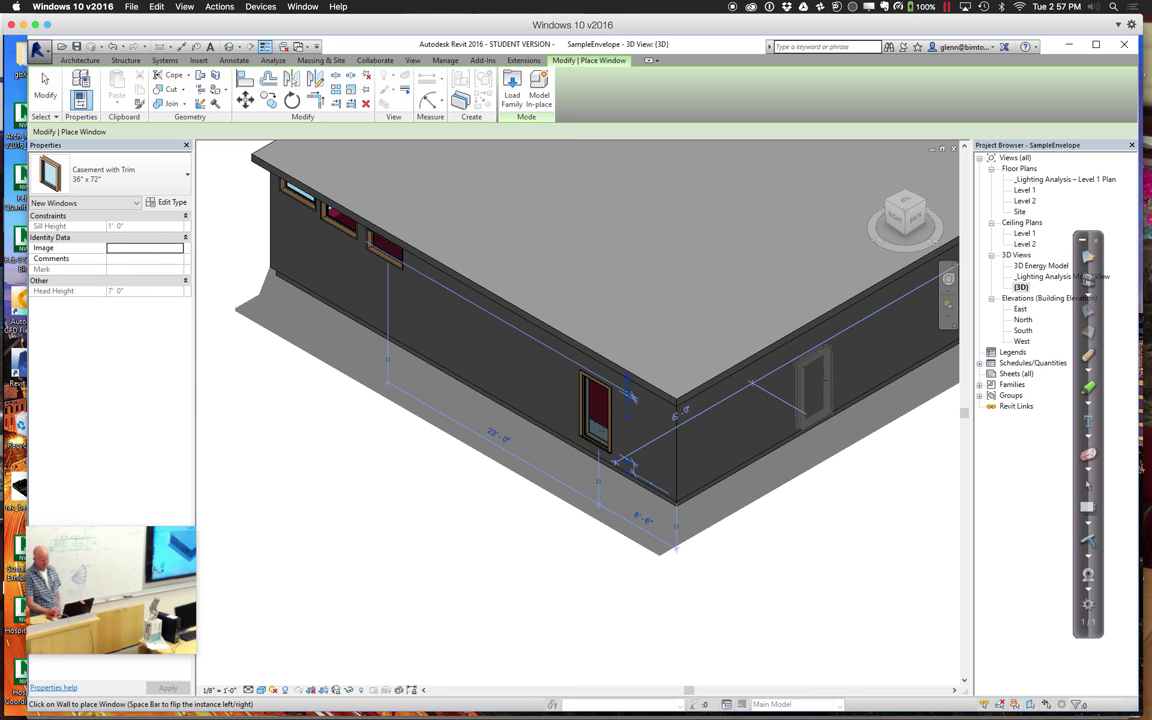
left_click(823, 371)
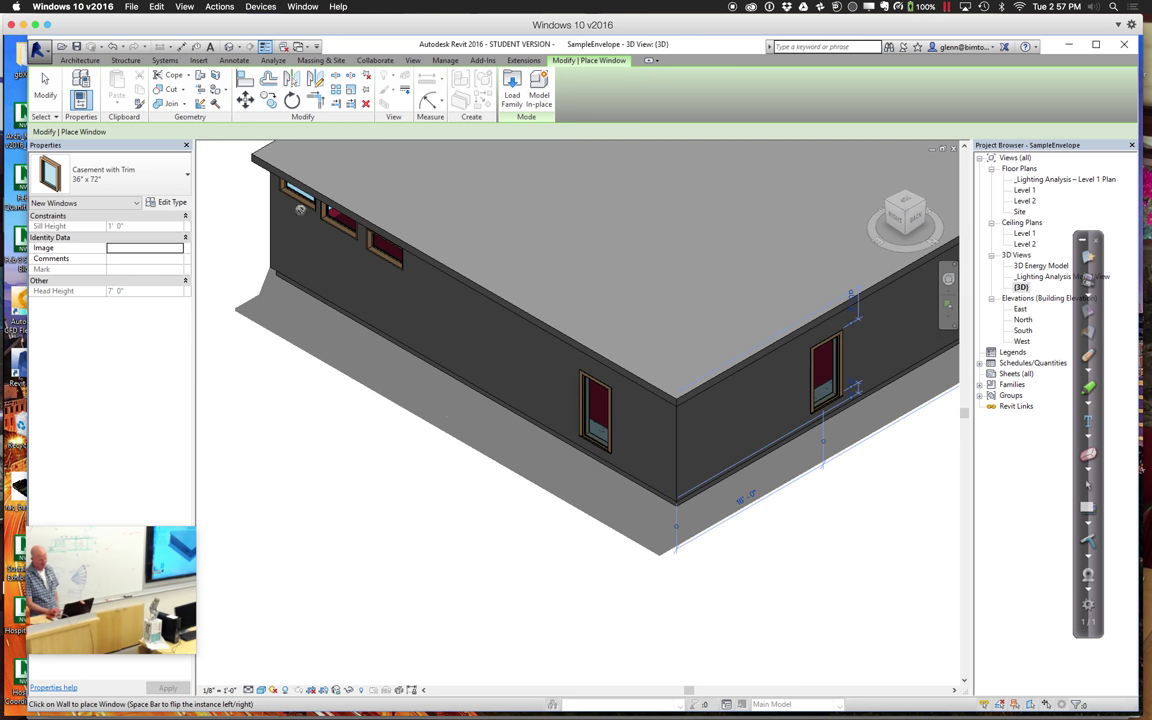
left_click(48, 88)
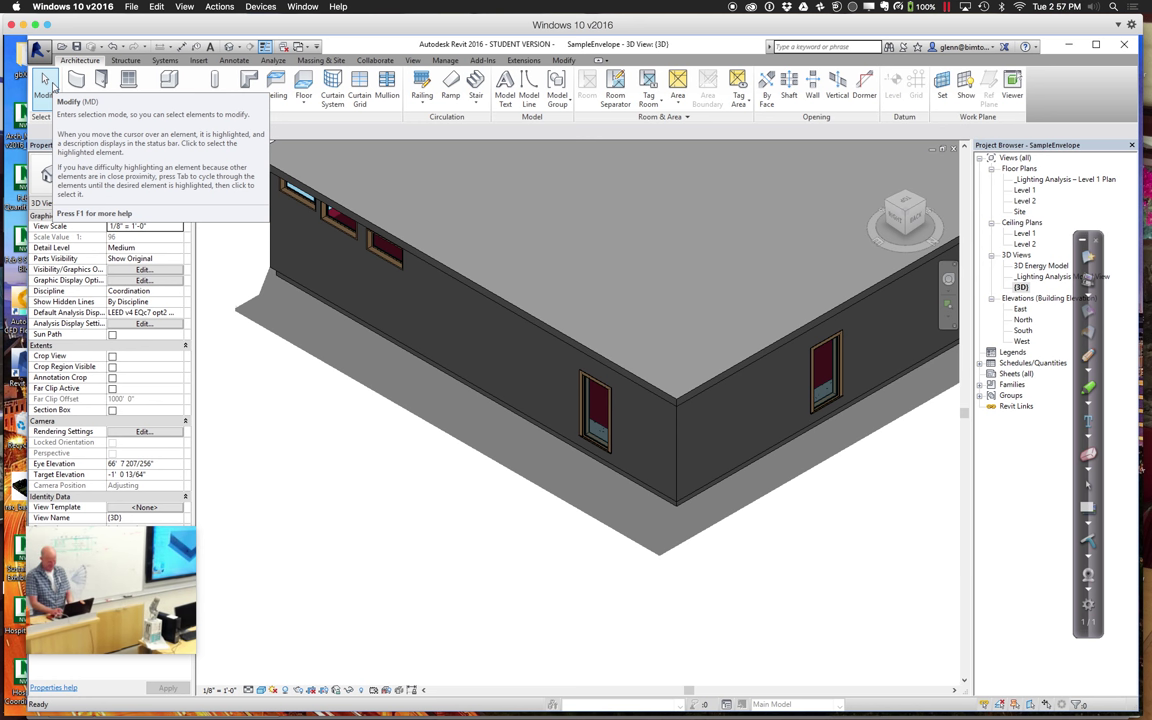
Load the Skylight family from the US Imperial Windows library folder for window placement.
key("z")
key("f")
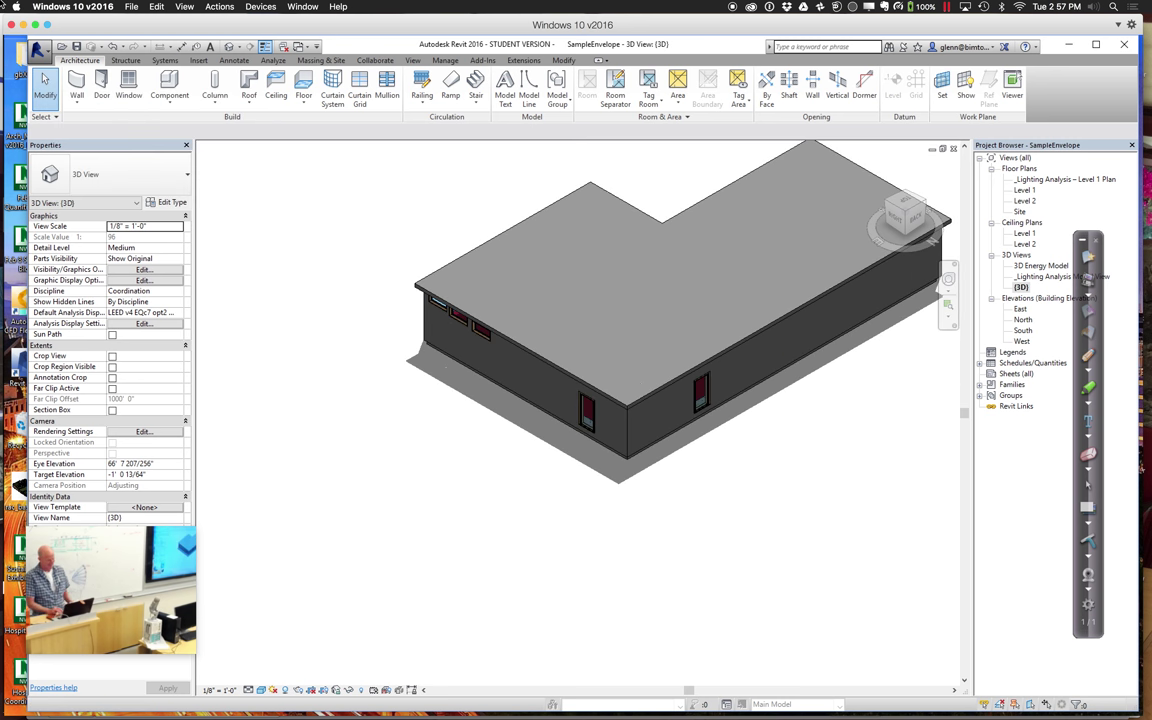
left_click(127, 86)
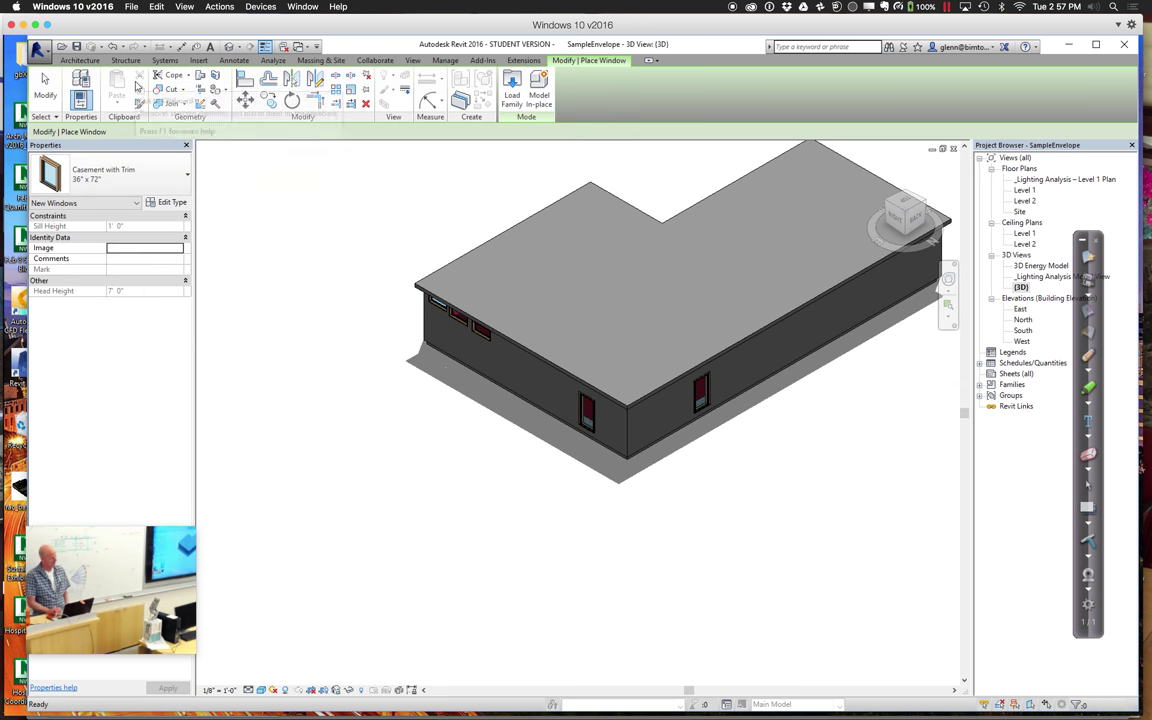
left_click(506, 106)
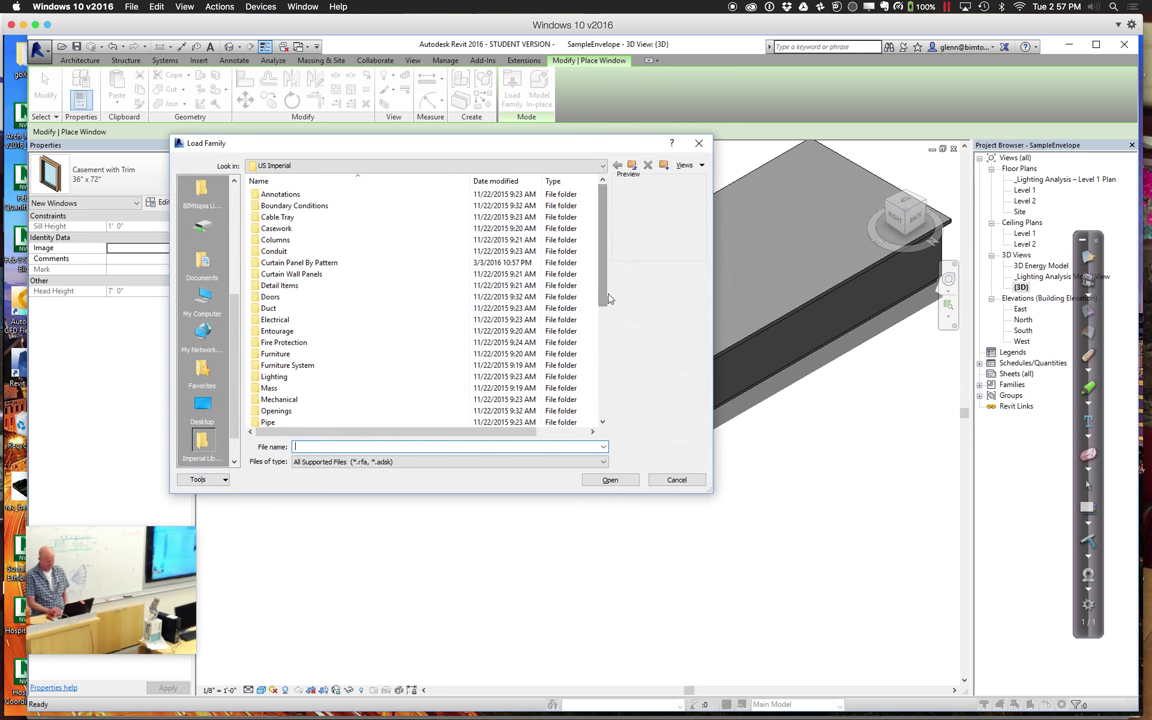
scroll(605, 300, "down", 5)
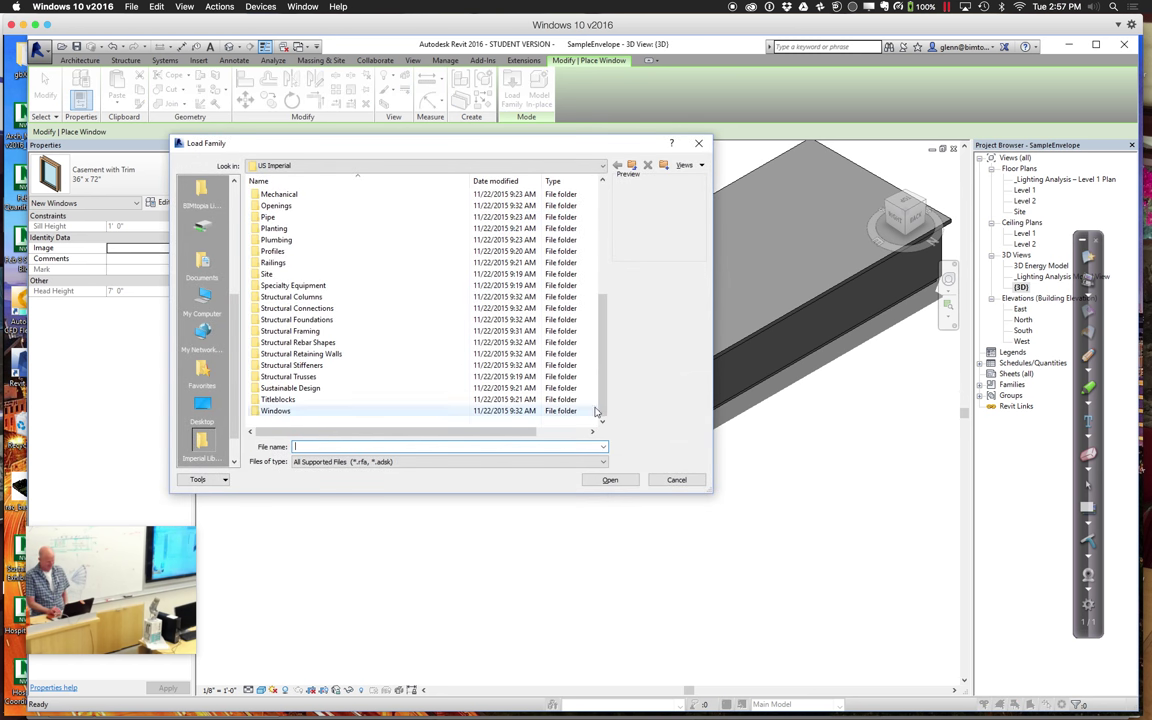
double_click(290, 411)
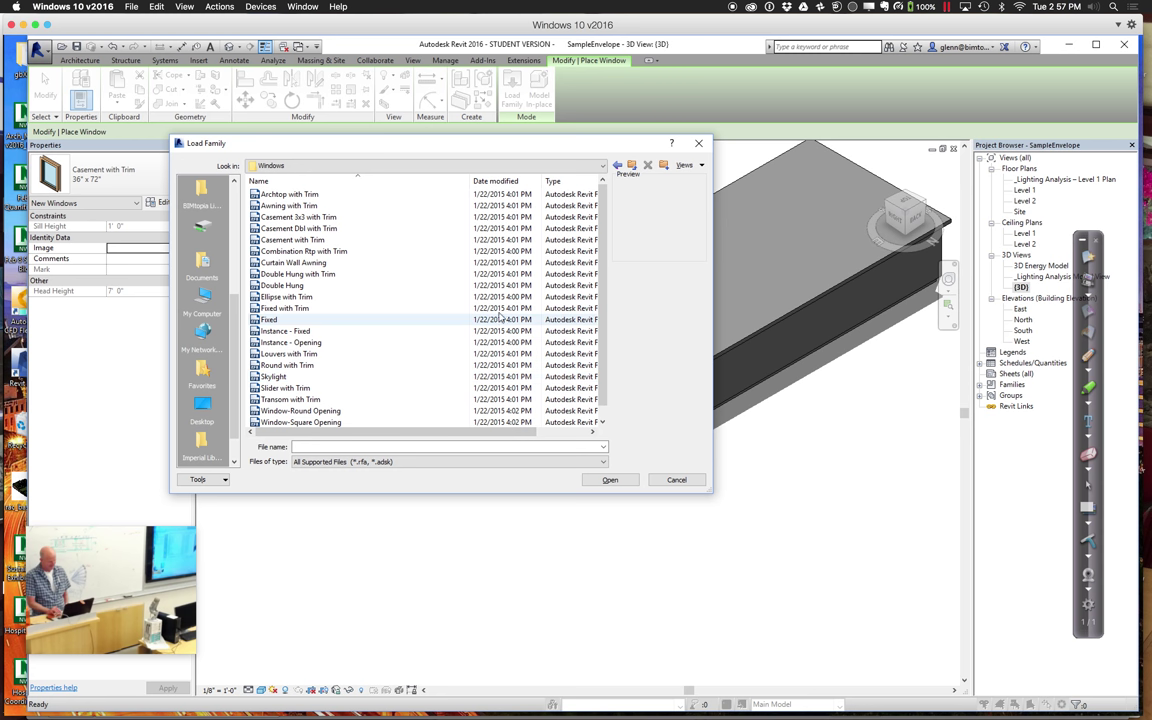
scroll(340, 358, "down", 1)
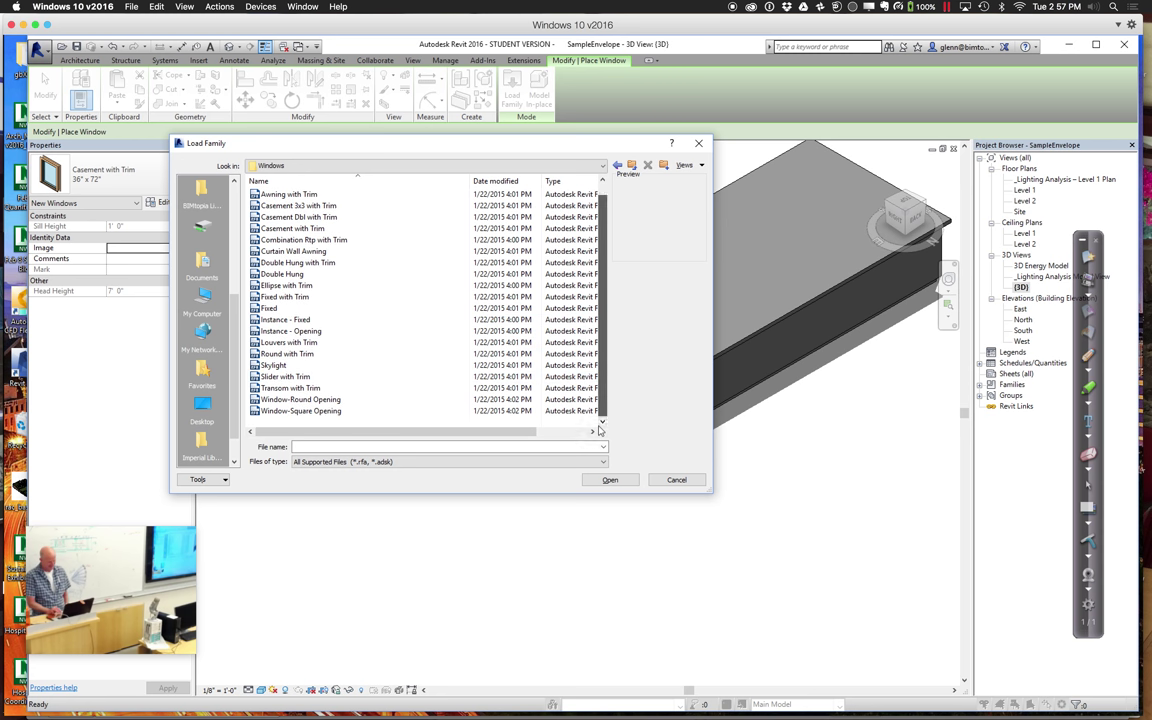
double_click(286, 365)
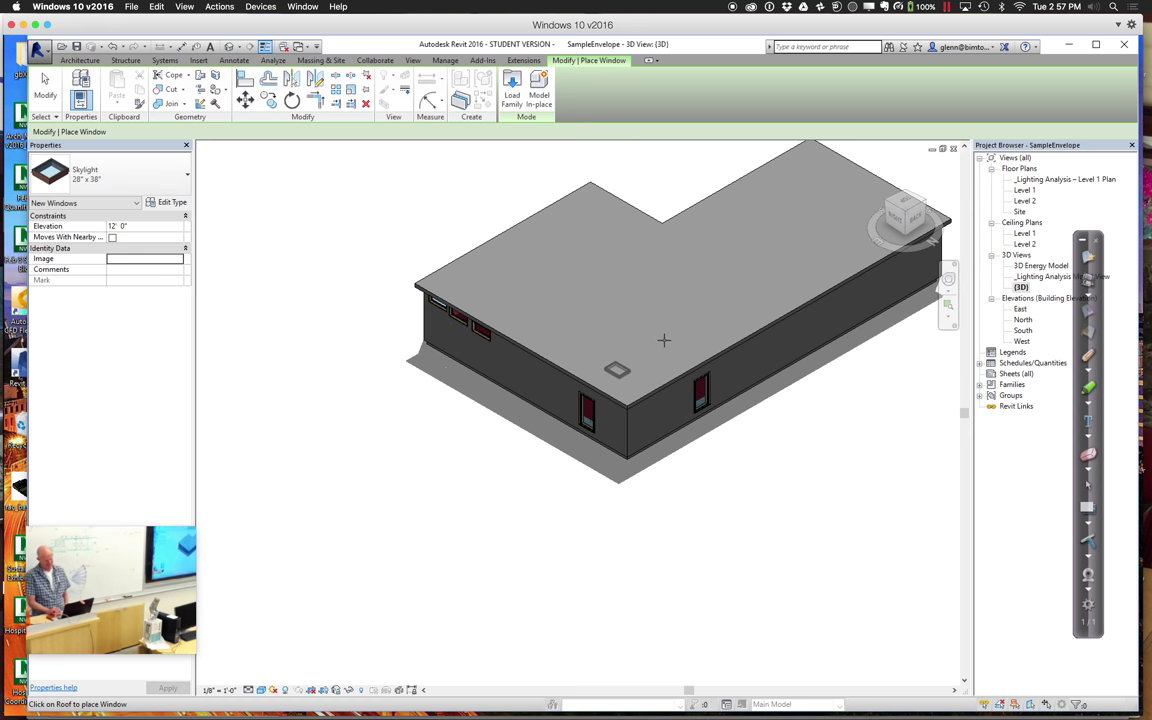
Place four 28" x 38" skylights in a roughly square arrangement on the roof near the rear corner with the new casement windows.
left_click(617, 370)
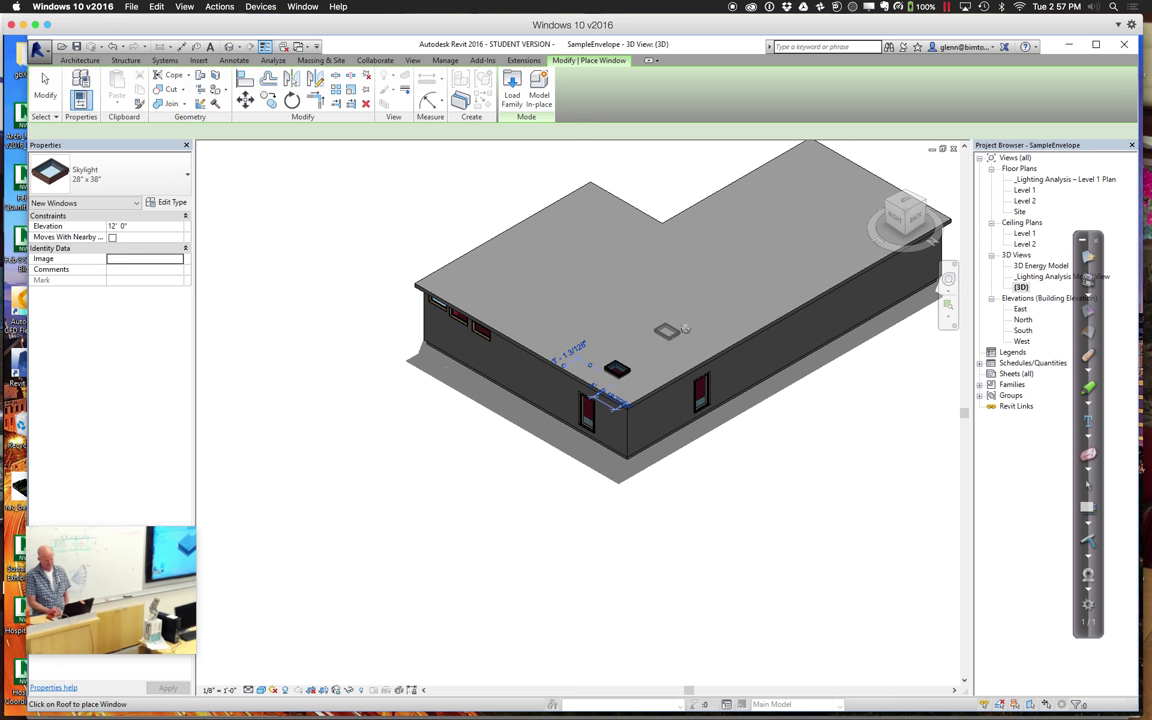
left_click(684, 328)
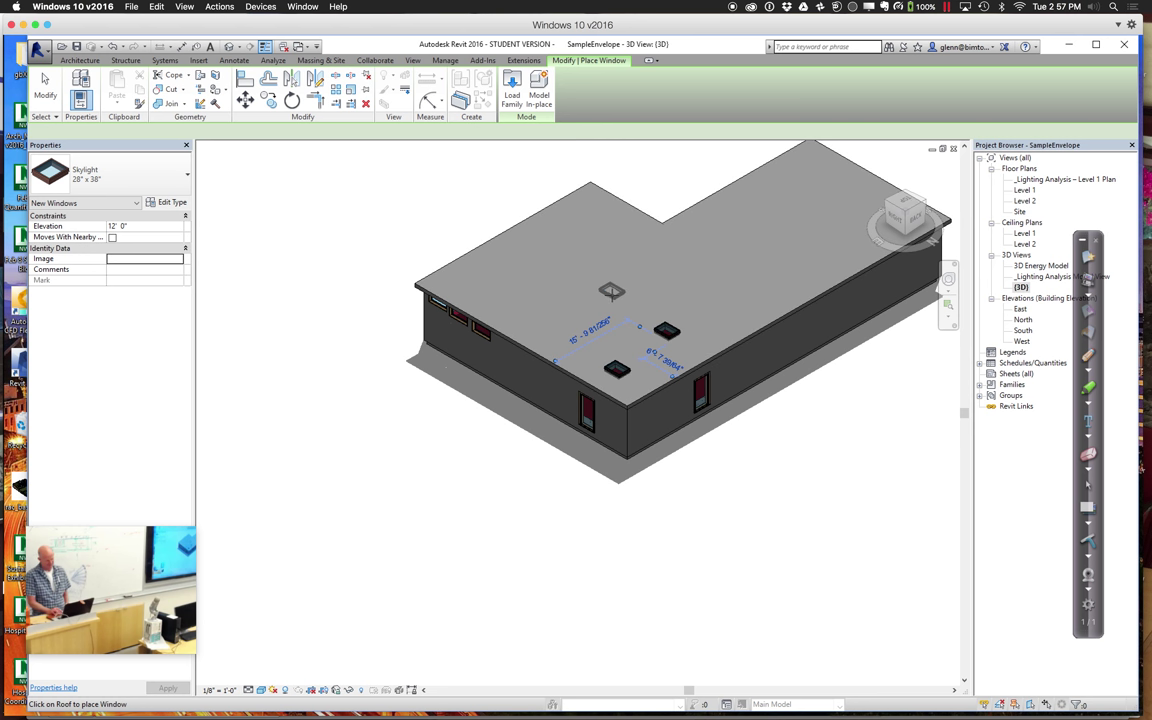
left_click(611, 291)
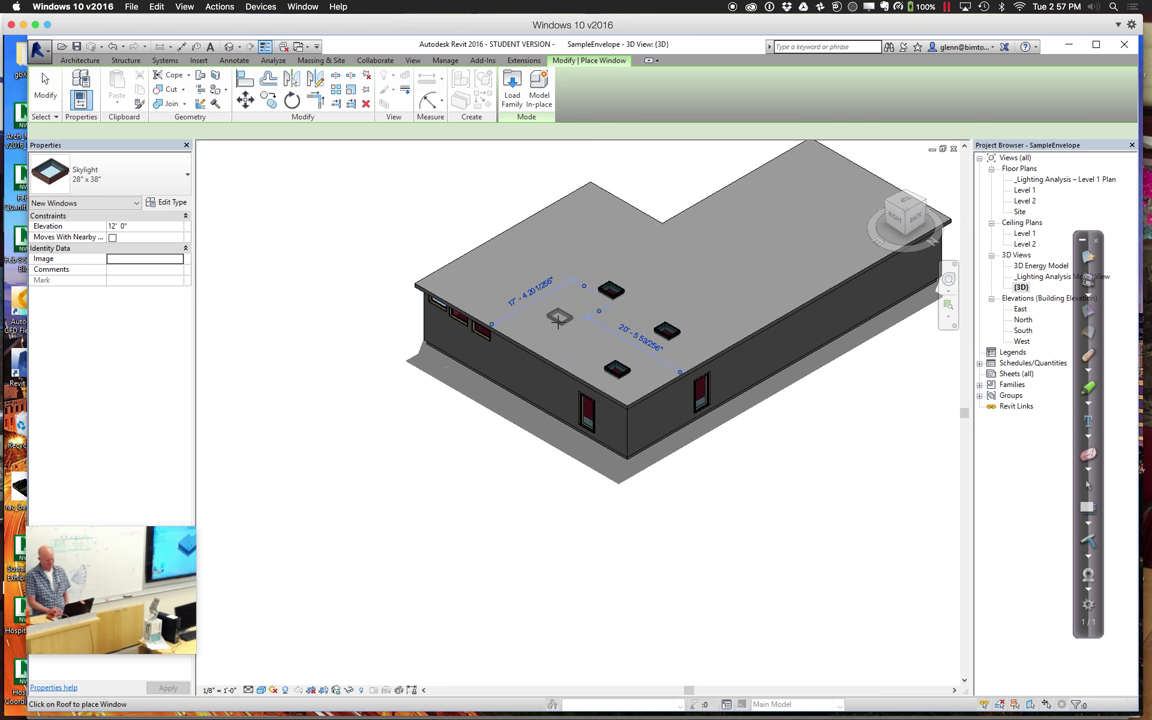
left_click(550, 328)
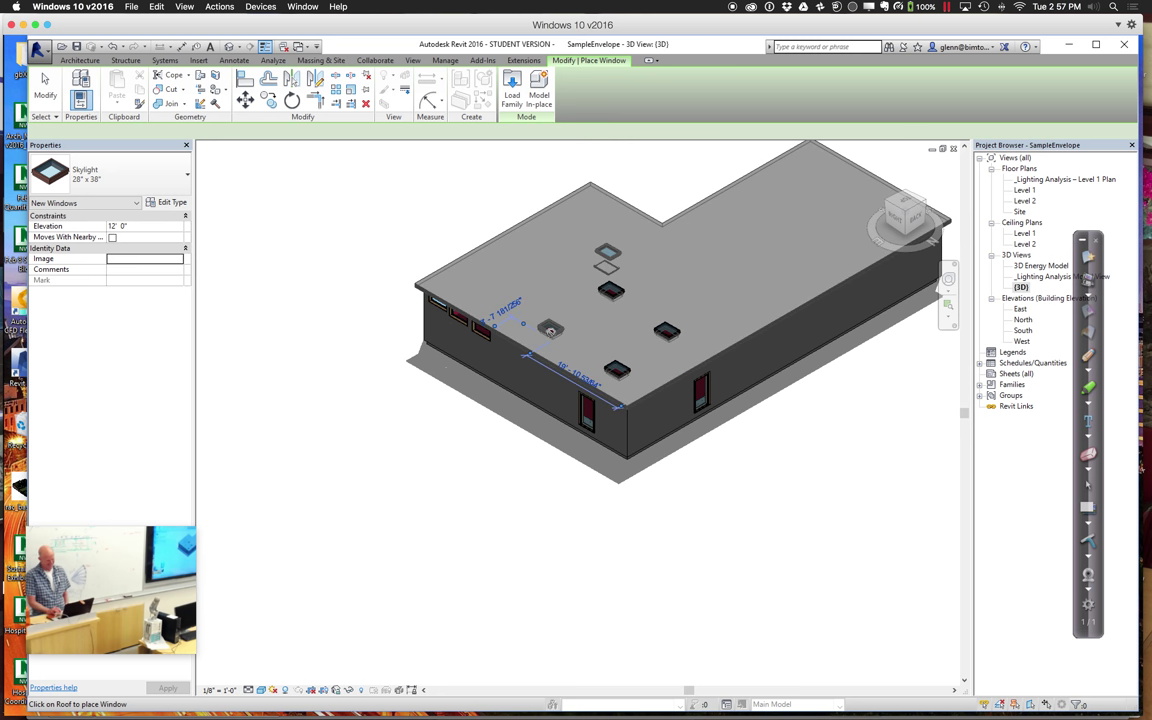
left_click(44, 82)
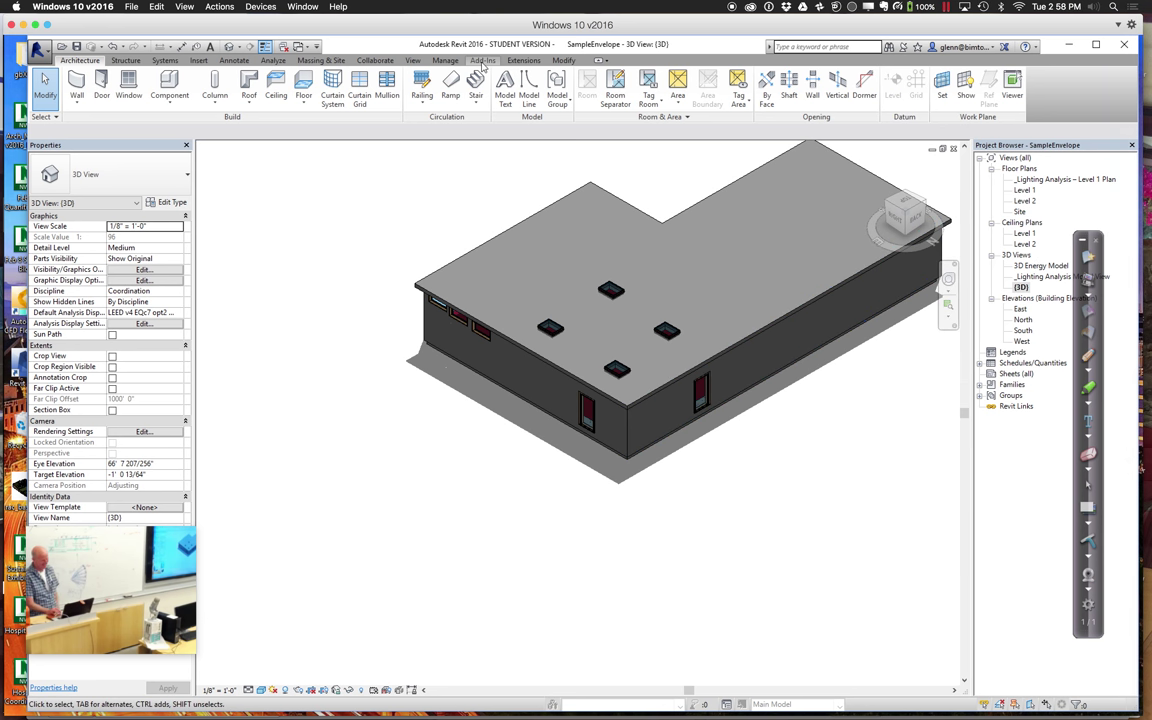
Set up a new LEED v4 EQc7 opt2 cloud lighting analysis for Level 1 at Low resolution.
left_click(280, 61)
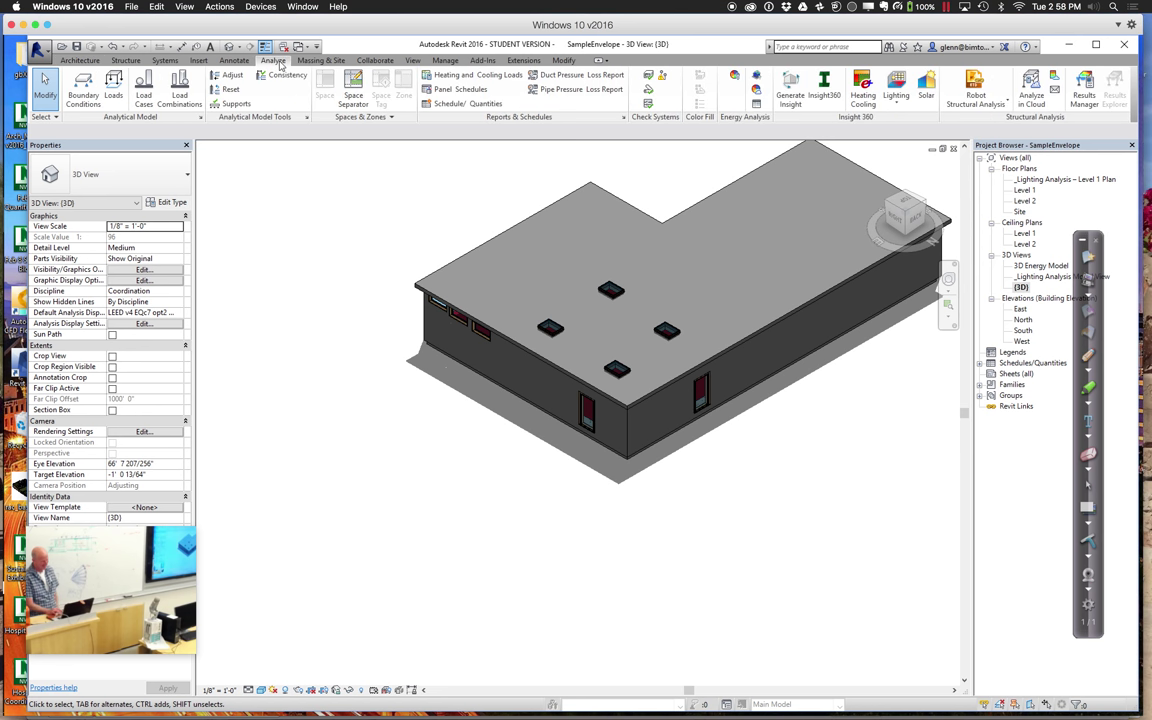
left_click(899, 109)
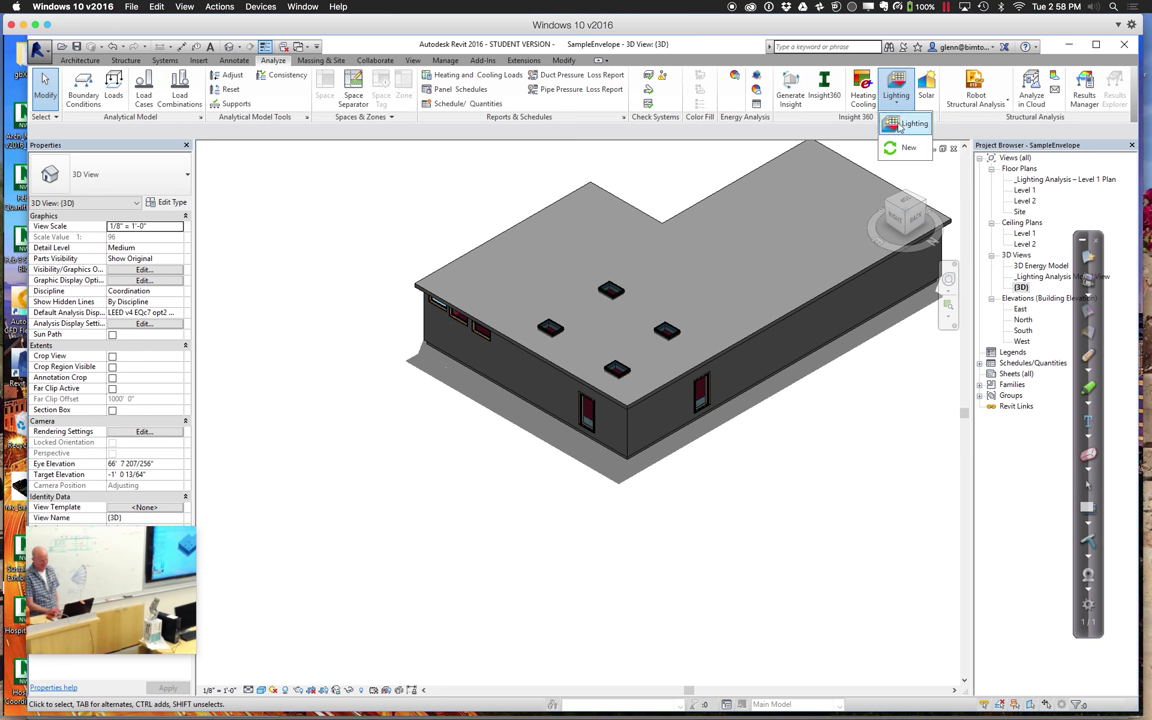
left_click(896, 150)
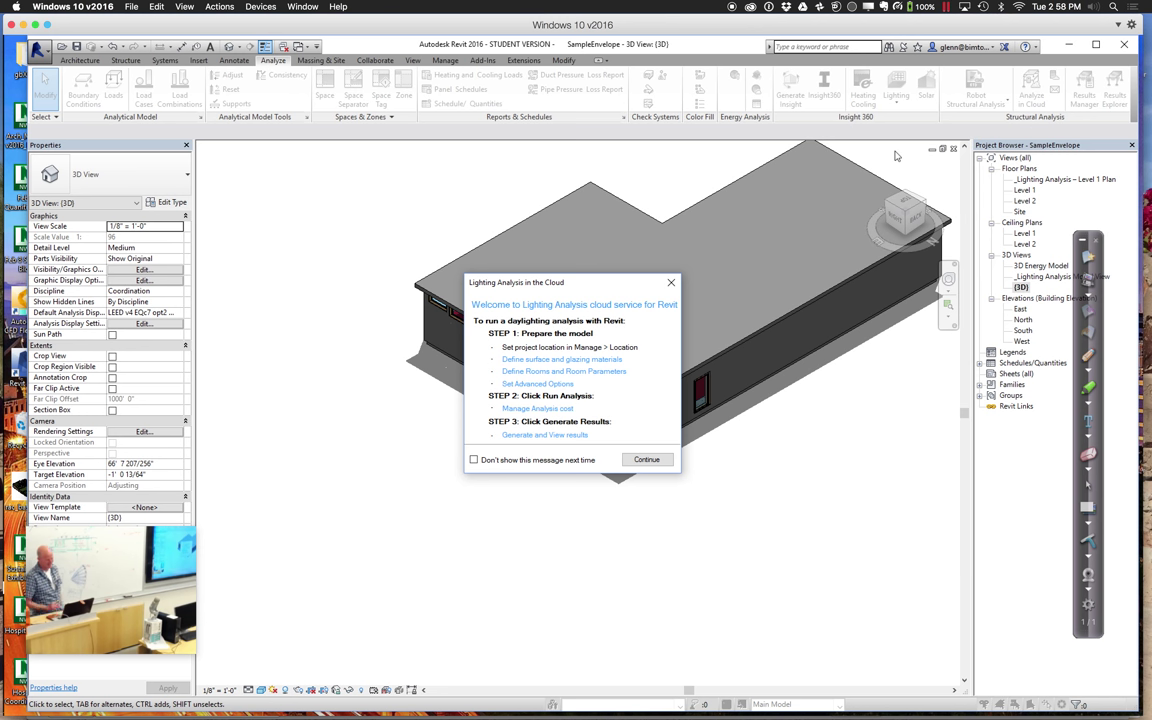
left_click(657, 459)
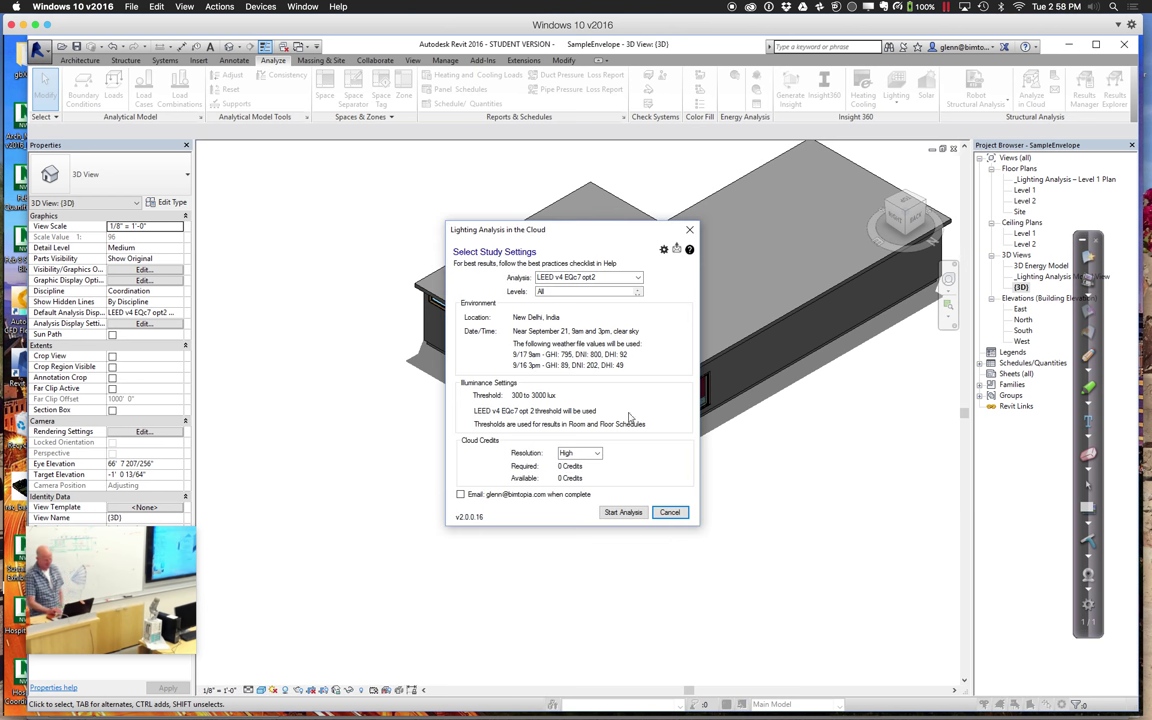
left_click(597, 454)
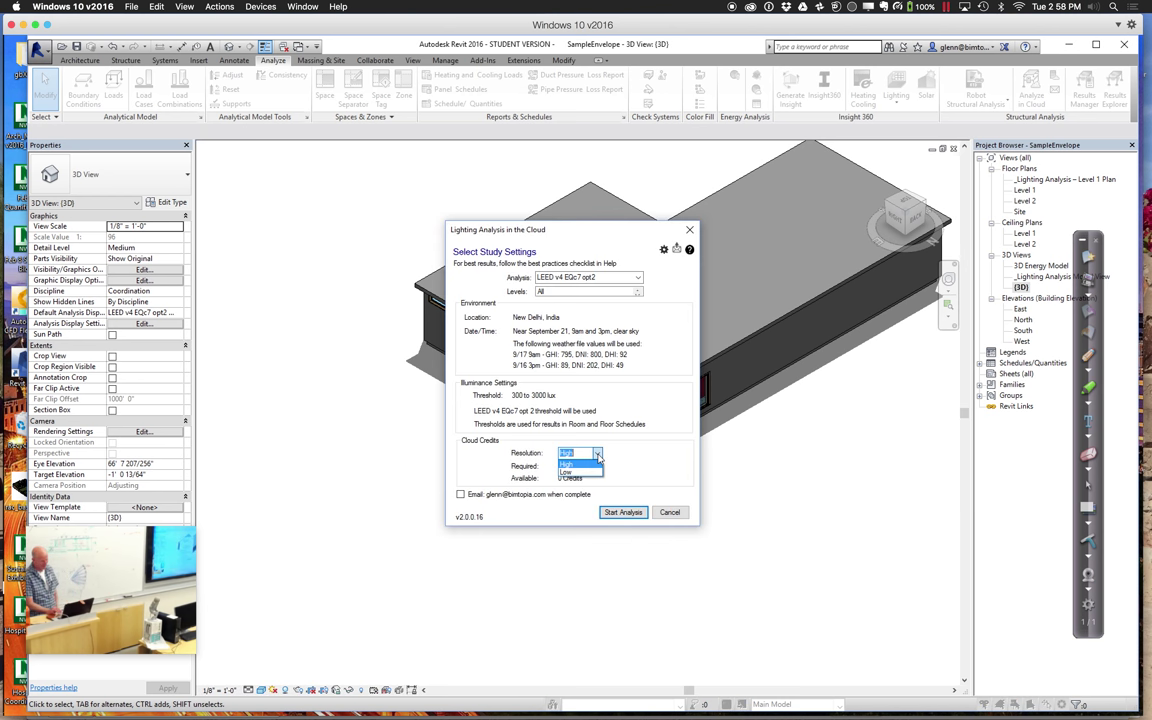
left_click(579, 473)
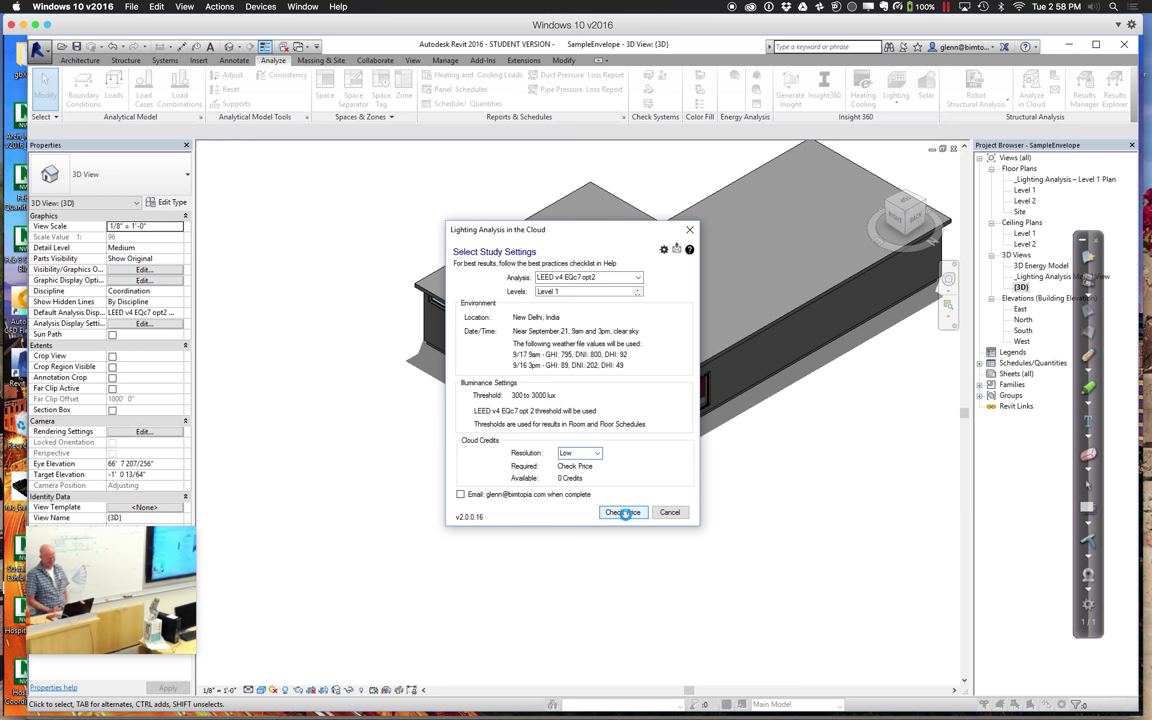
Check the price of the lighting analysis, start it in the cloud and dismiss the upload notices.
left_click(625, 513)
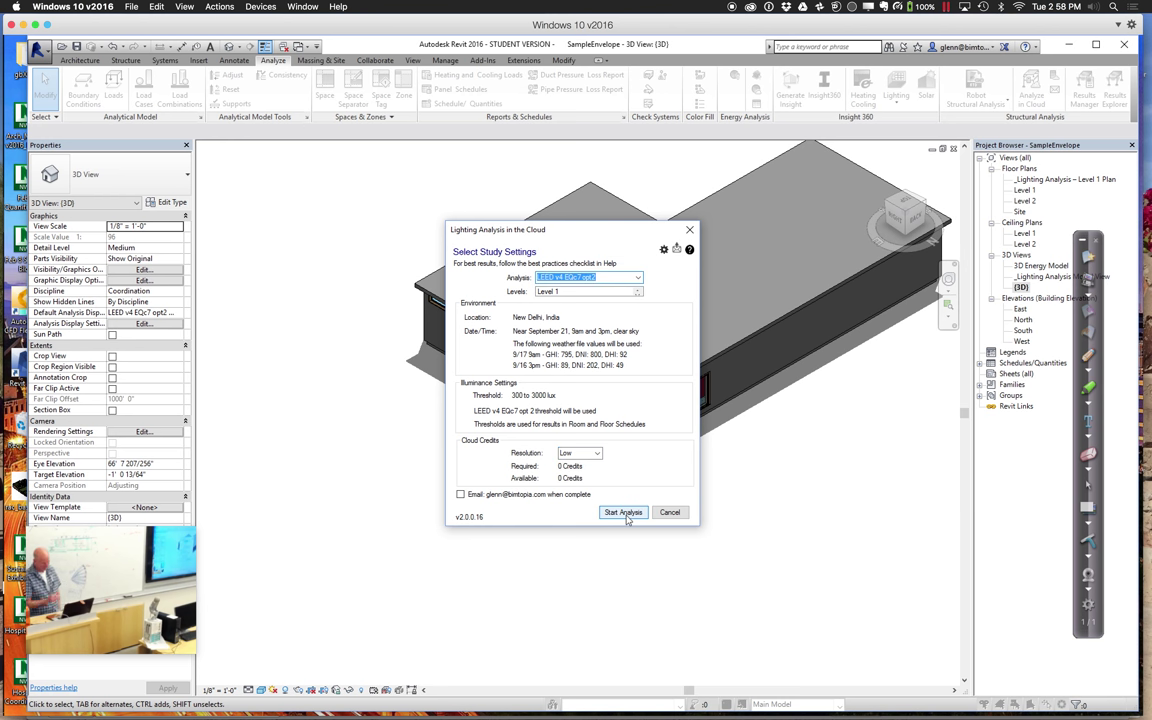
left_click(623, 512)
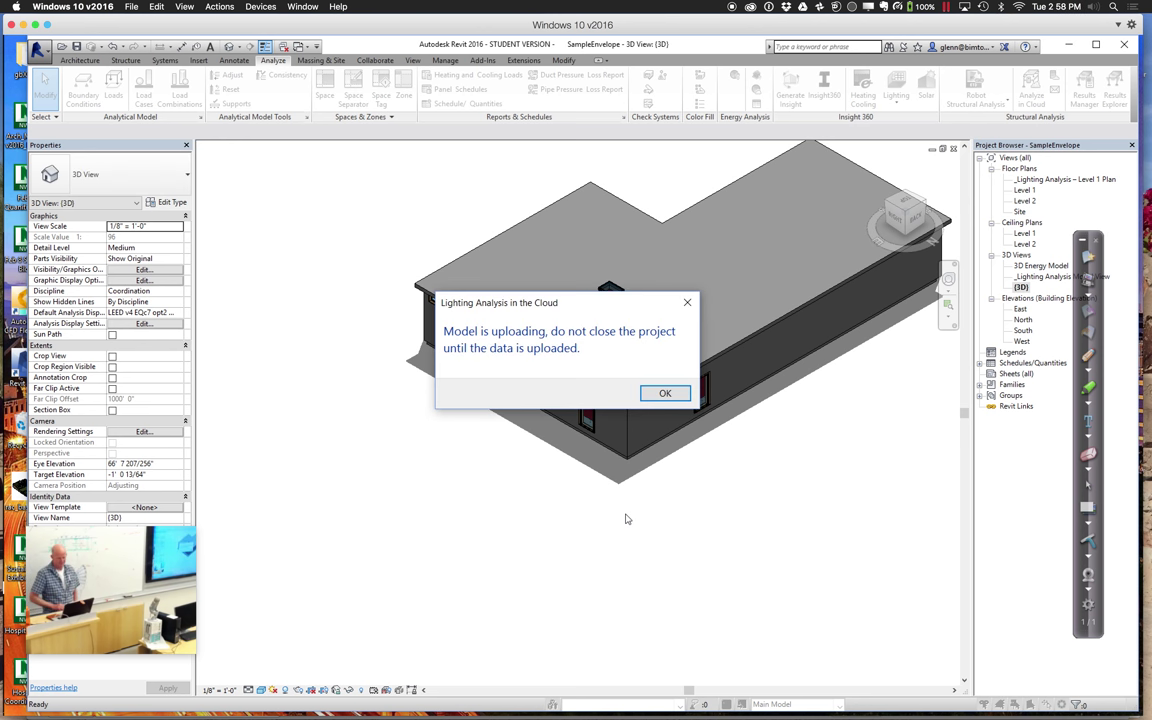
left_click(667, 394)
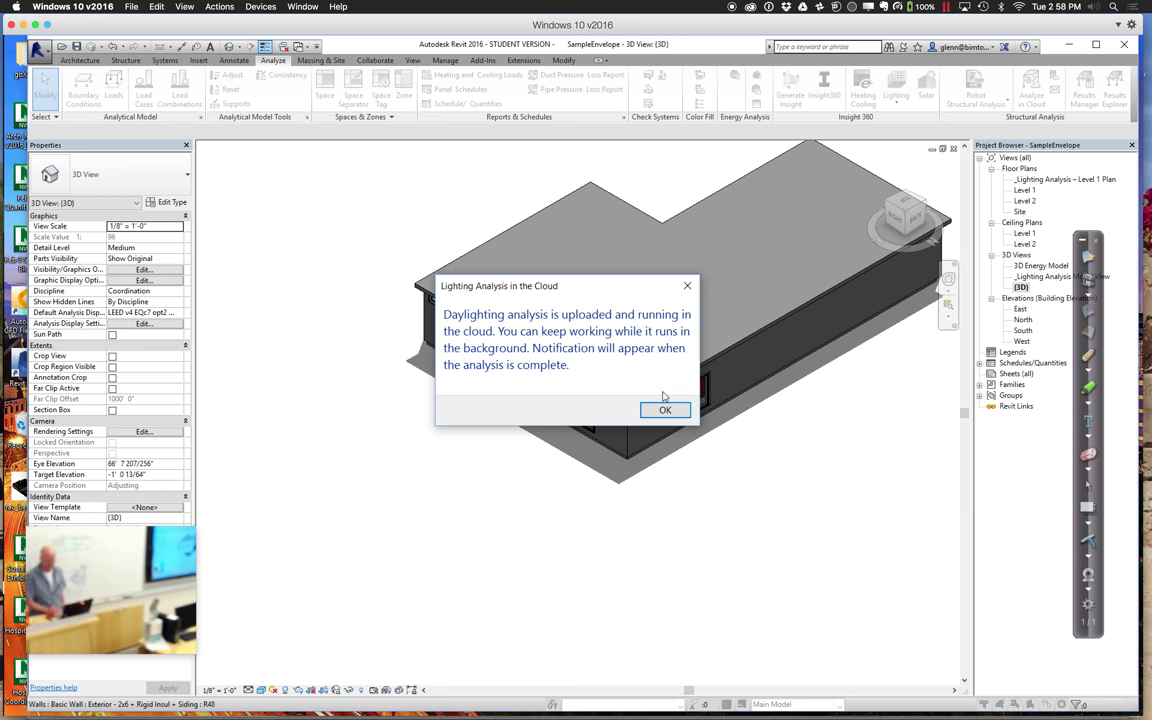
left_click(664, 409)
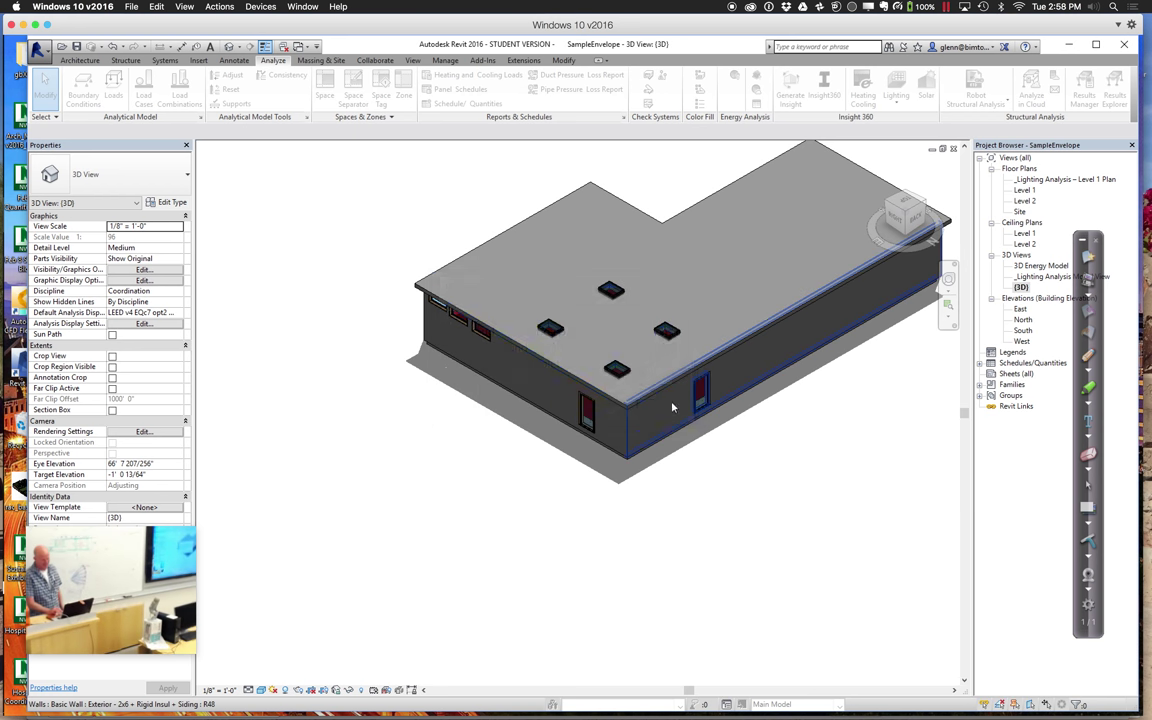
Change the 3D view's sun settings to a Still solar study at 4:00 PM and apply them with the storefront corner in view.
left_click(905, 197)
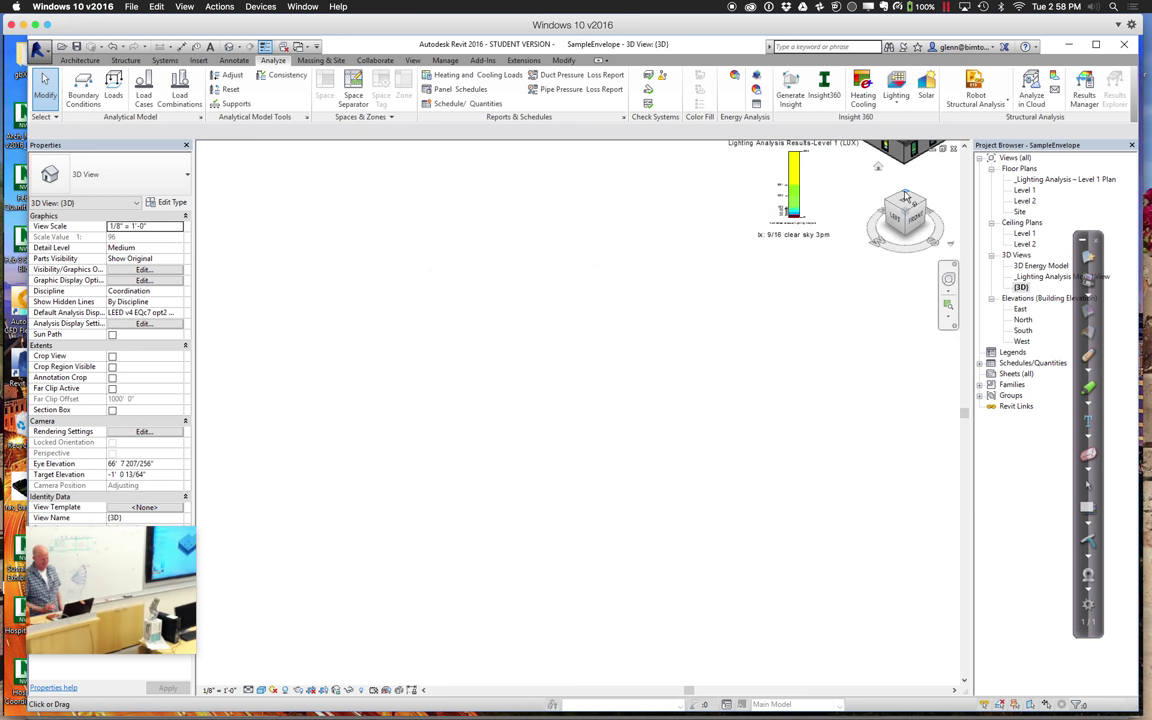
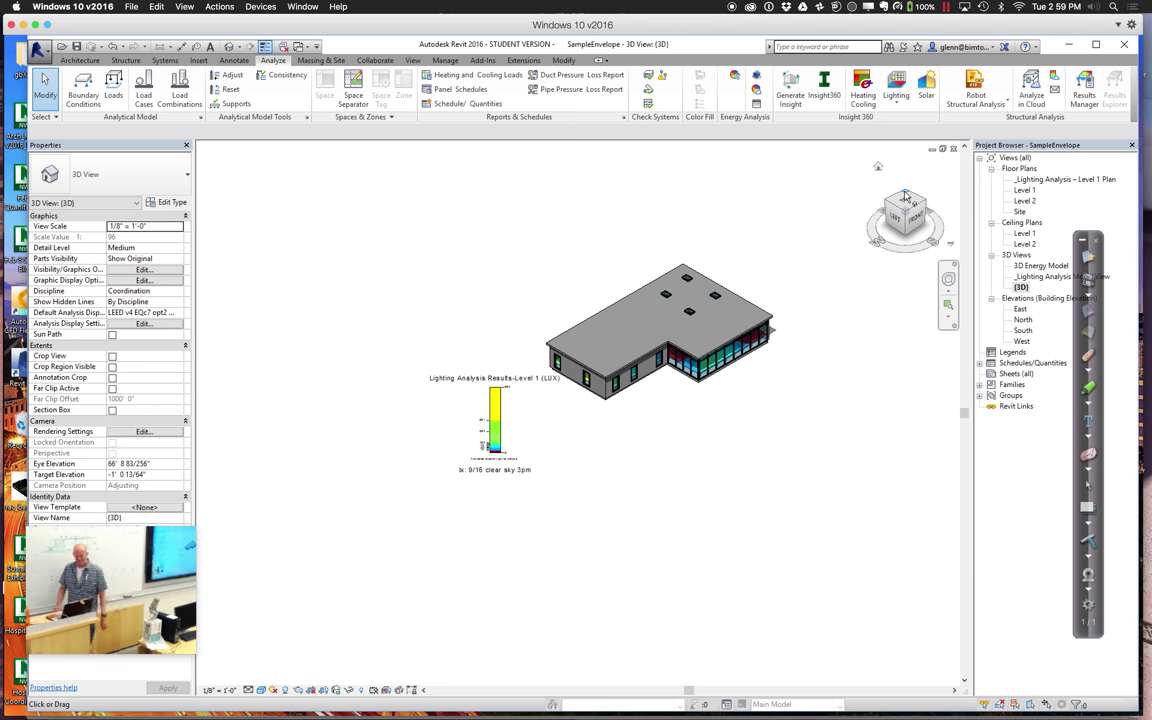
left_click(948, 304)
left_click_drag(643, 258, 820, 399)
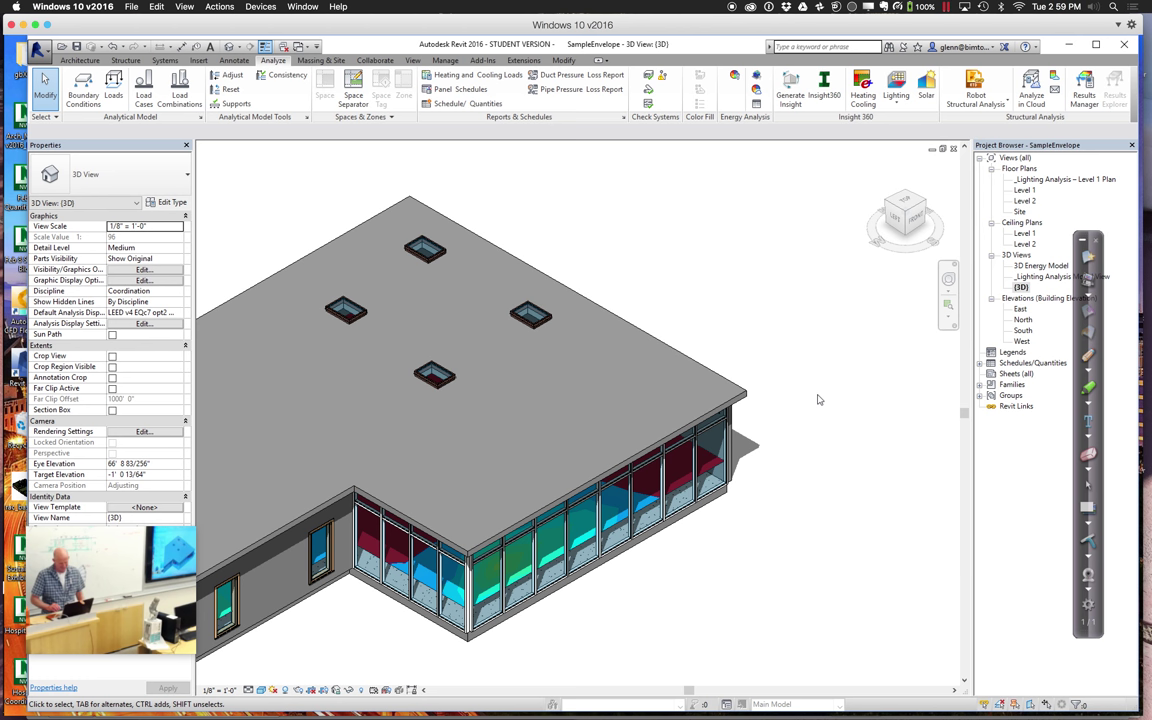
left_click(263, 691)
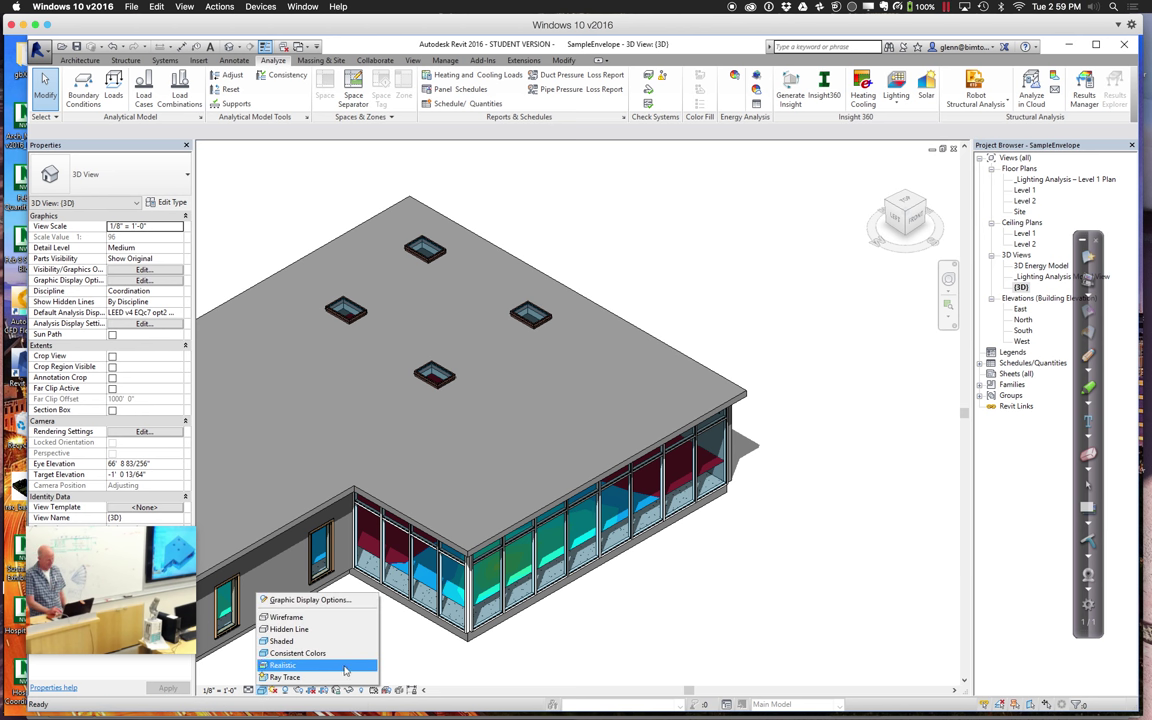
key("Escape")
left_click(273, 691)
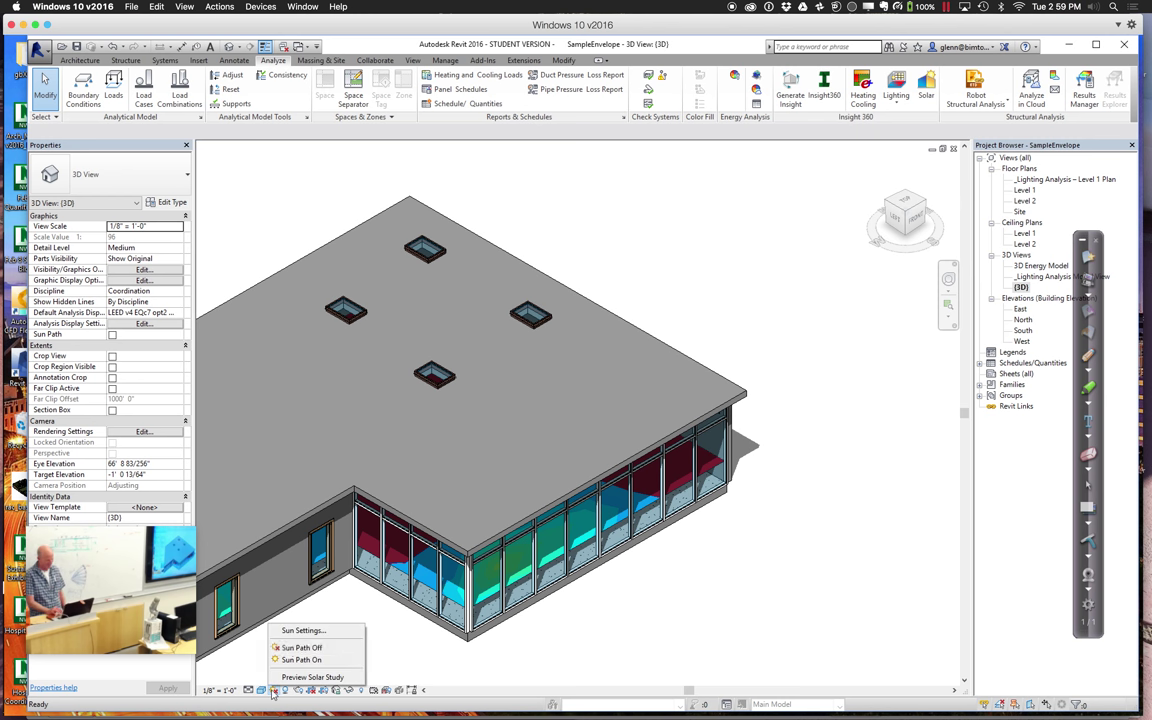
left_click(294, 632)
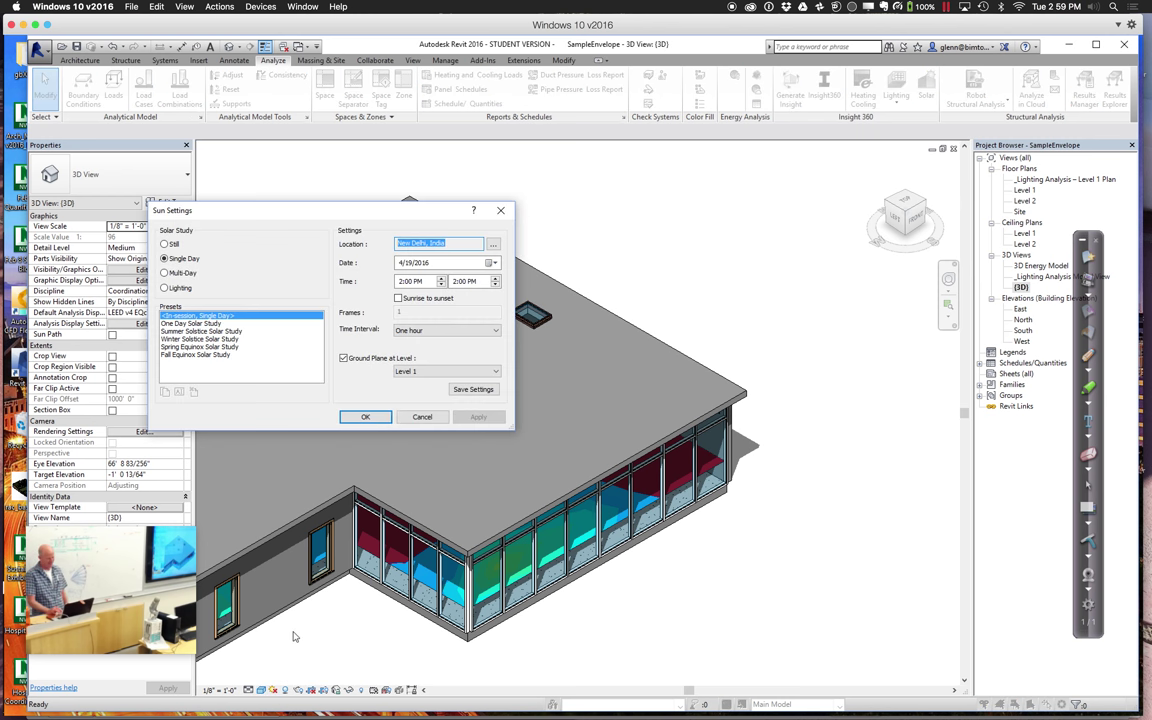
left_click(401, 282)
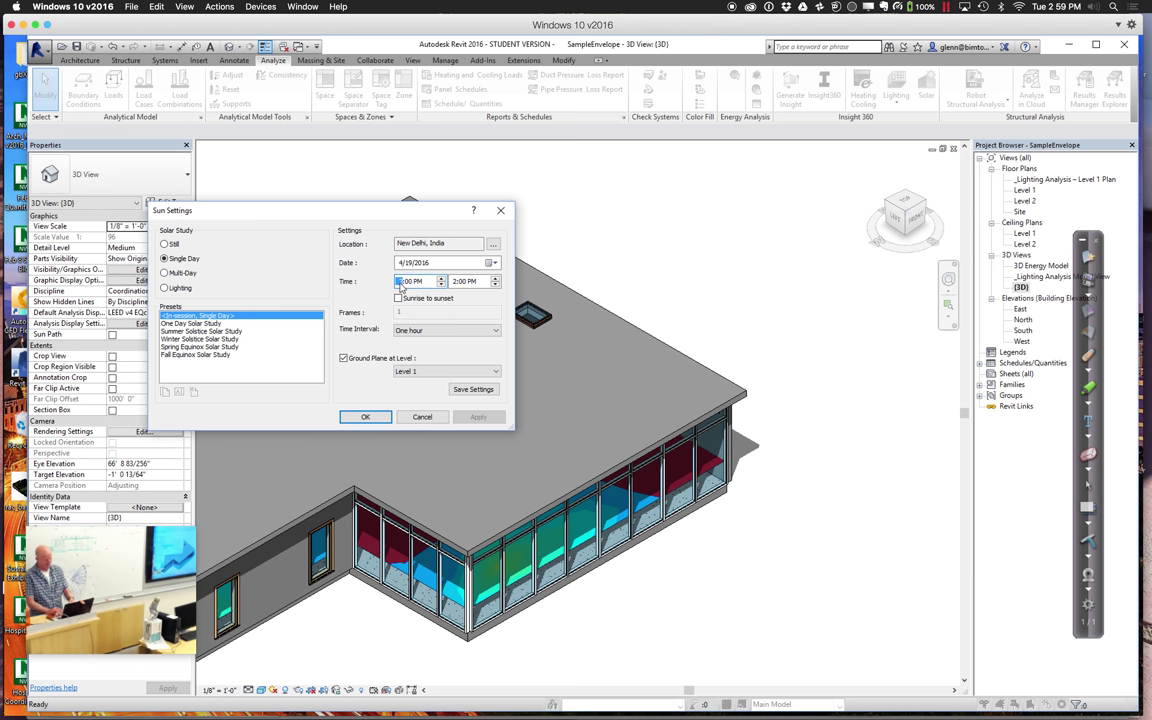
type("4")
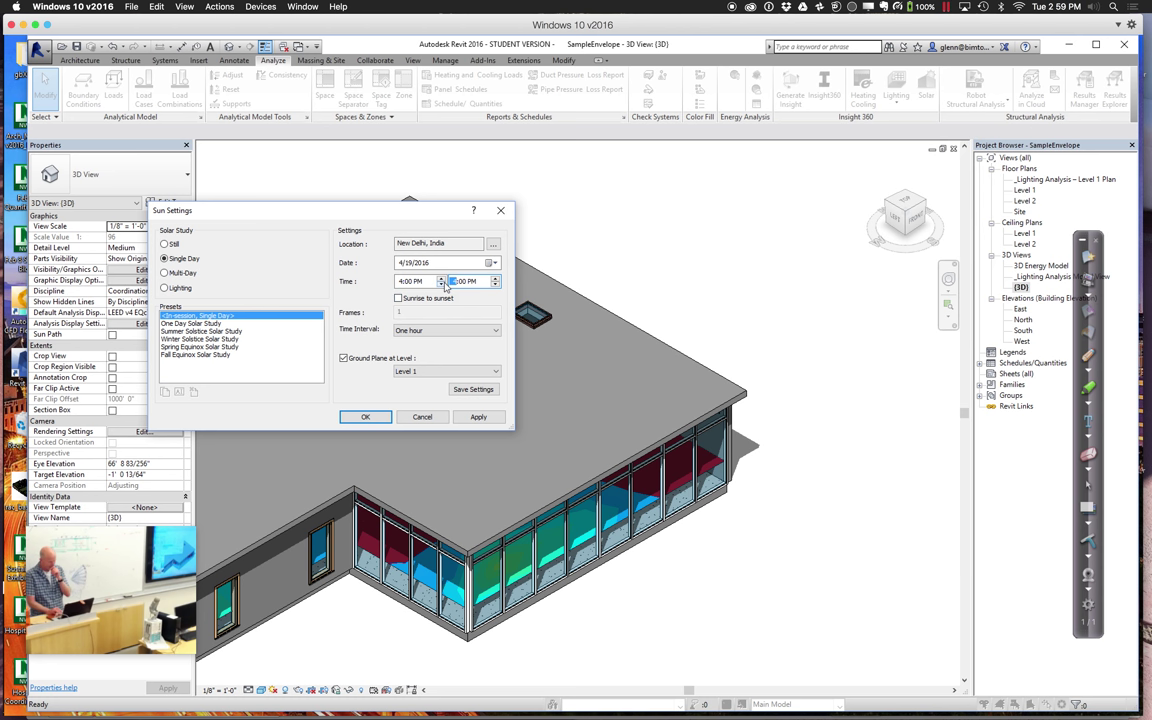
left_click(165, 244)
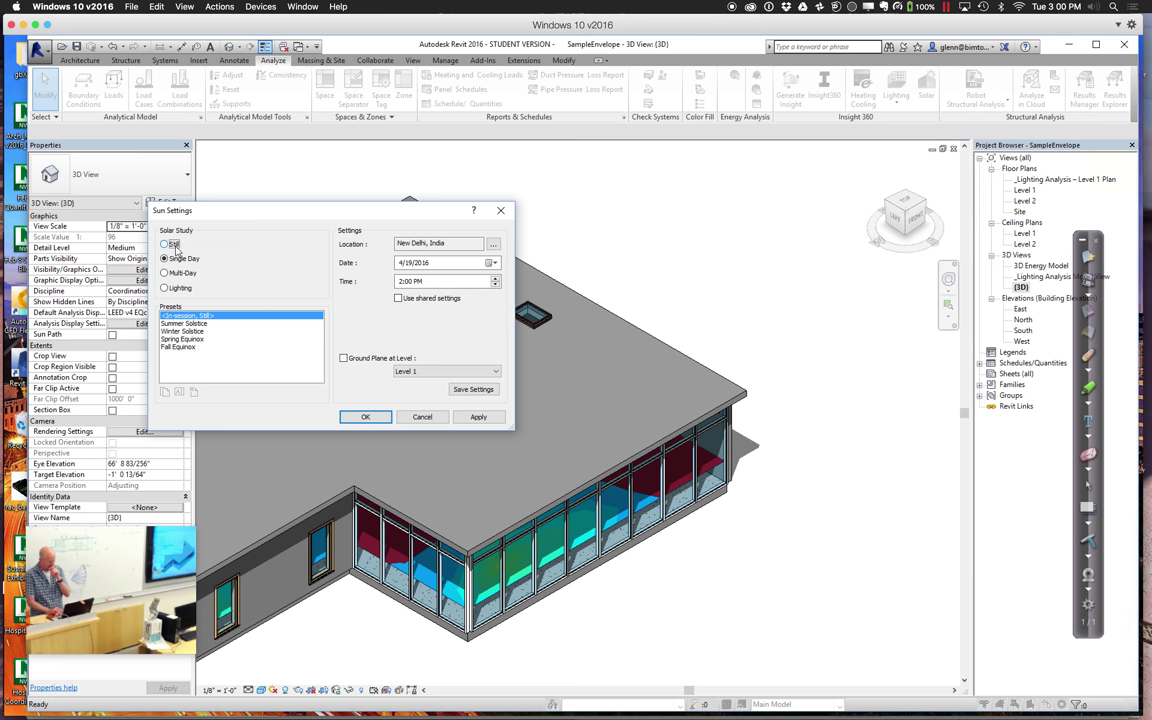
left_click(400, 282)
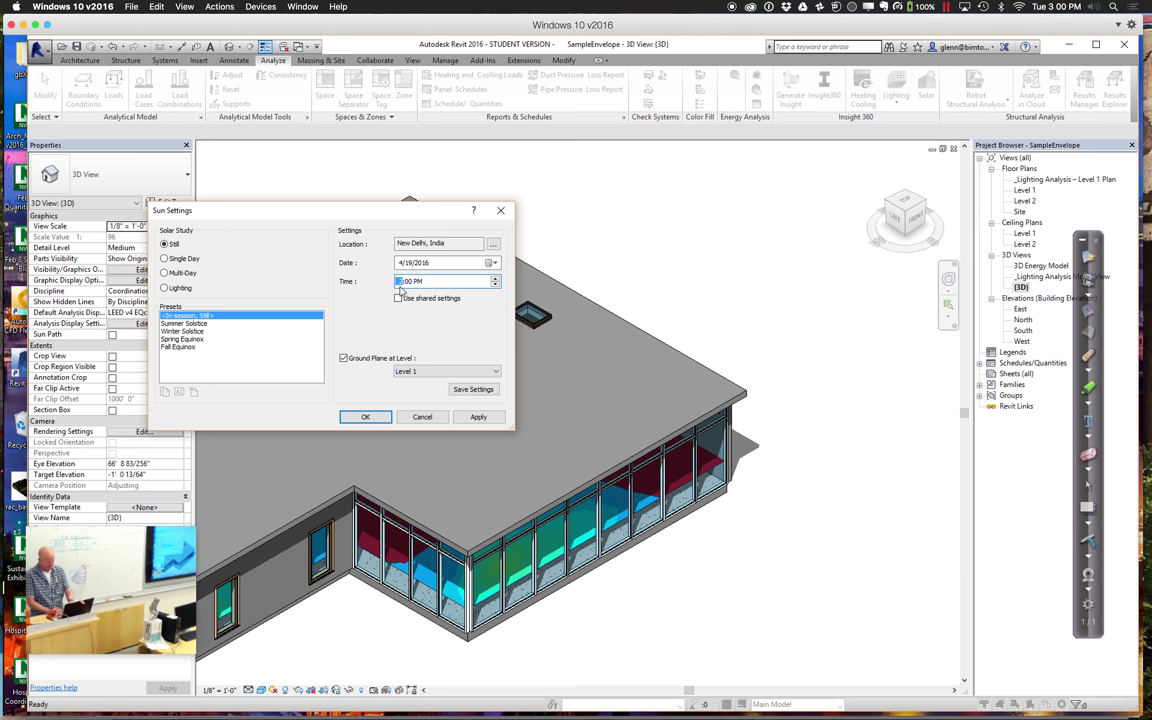
left_click(476, 417)
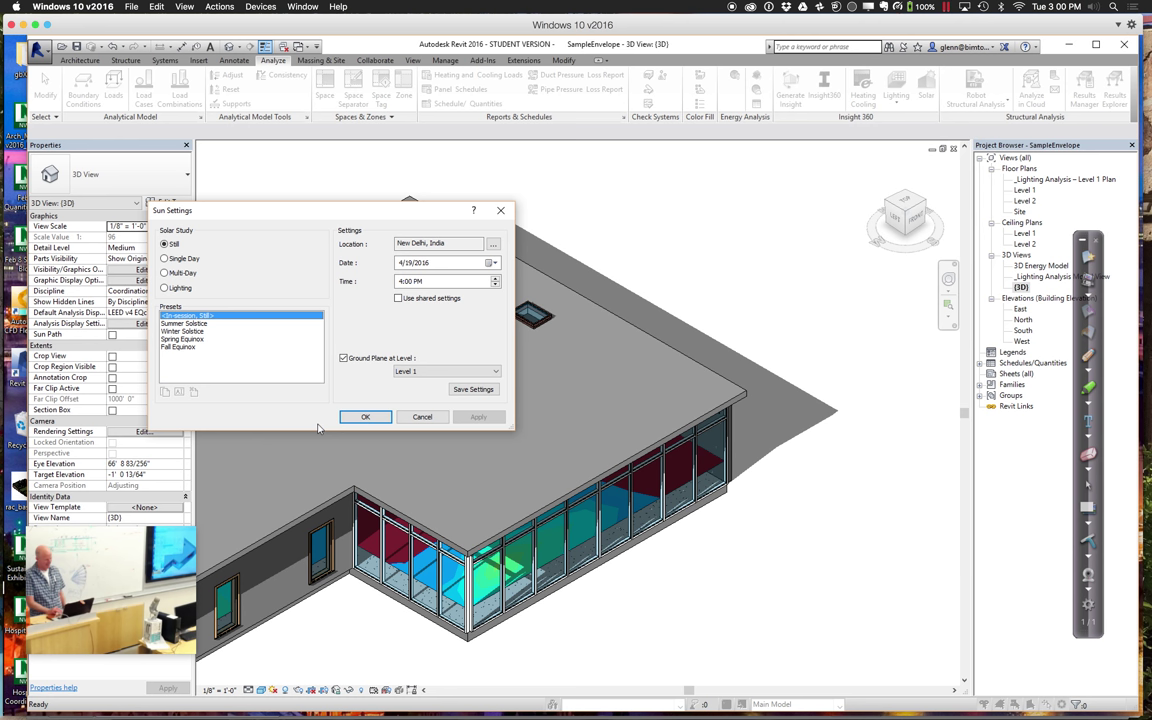
Preview the still sun position at 12:00 PM, set the time to 2:00 PM and accept the sun settings.
left_click(401, 284)
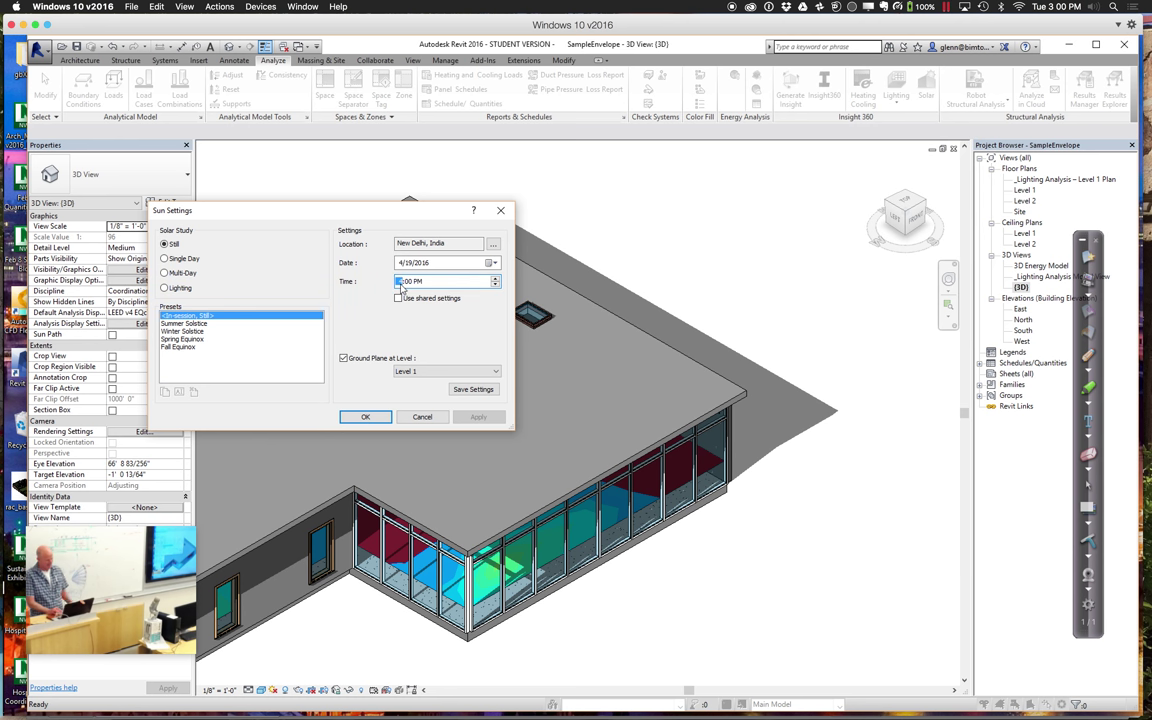
type("12")
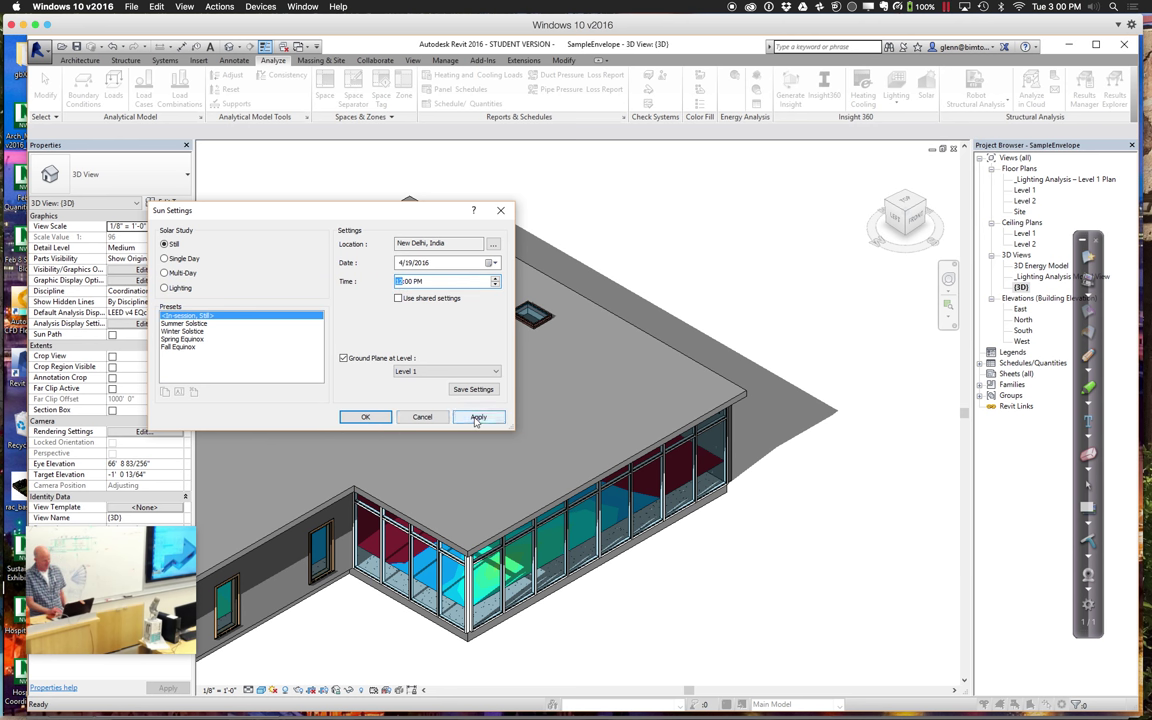
left_click(476, 417)
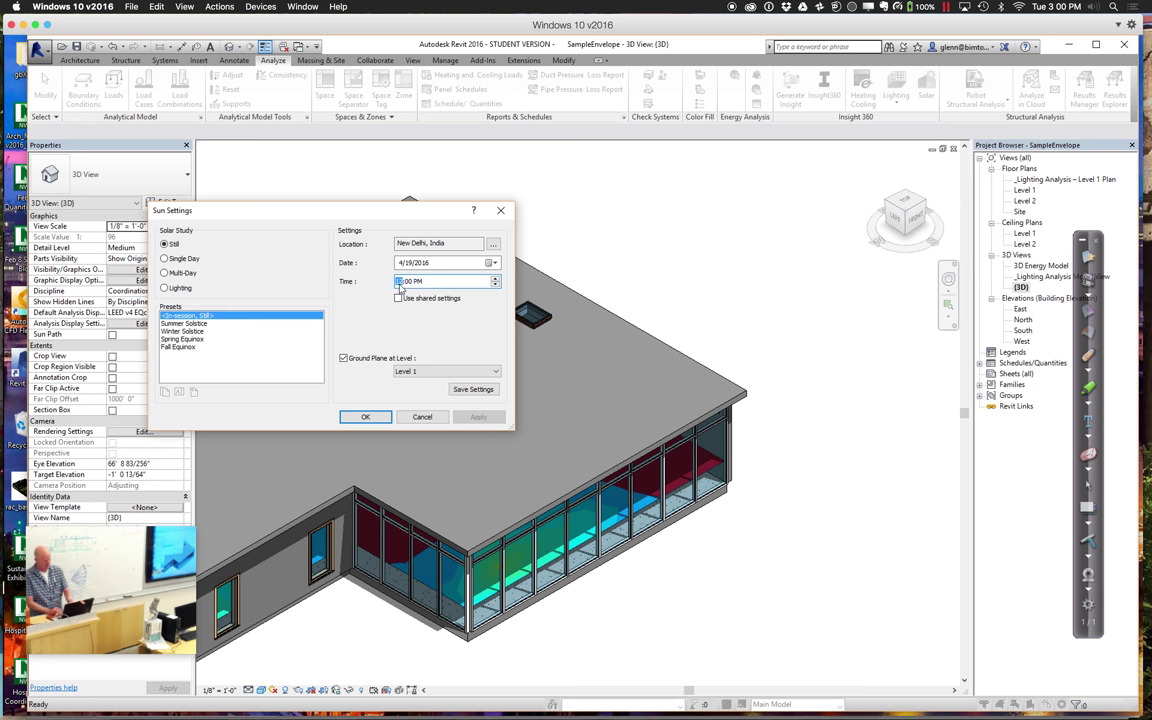
left_click(367, 417)
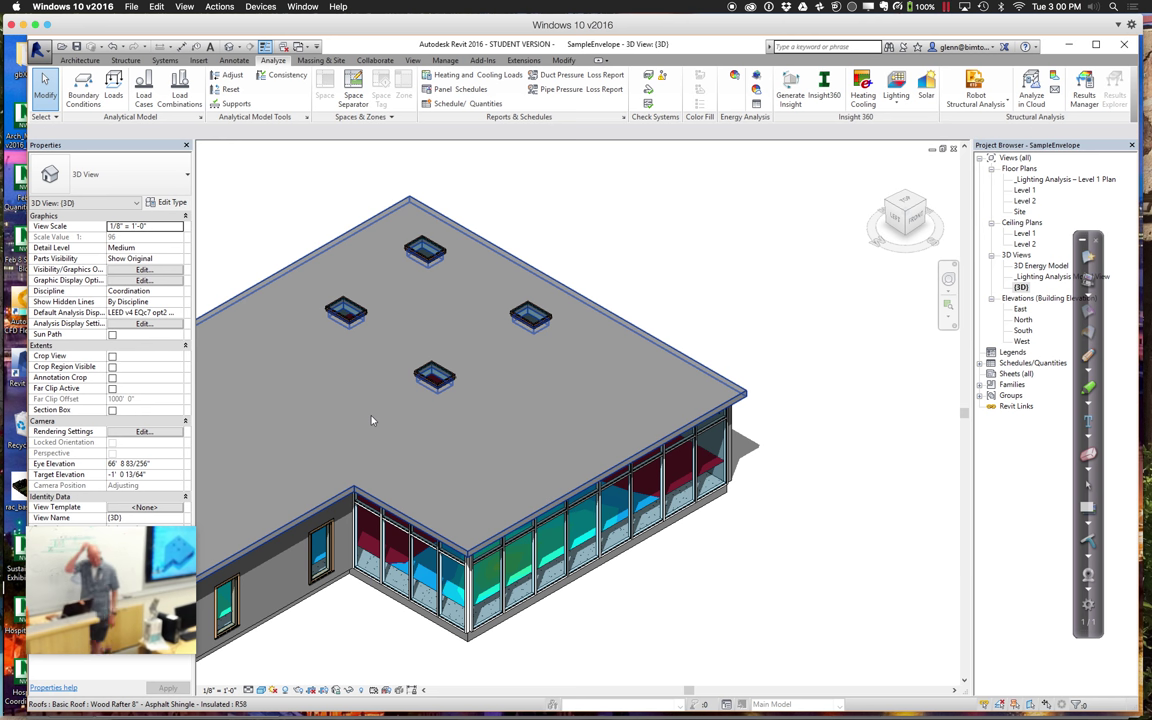
Reopen the sun settings and apply the date 12/19/2016 to preview the winter shadows.
left_click(273, 690)
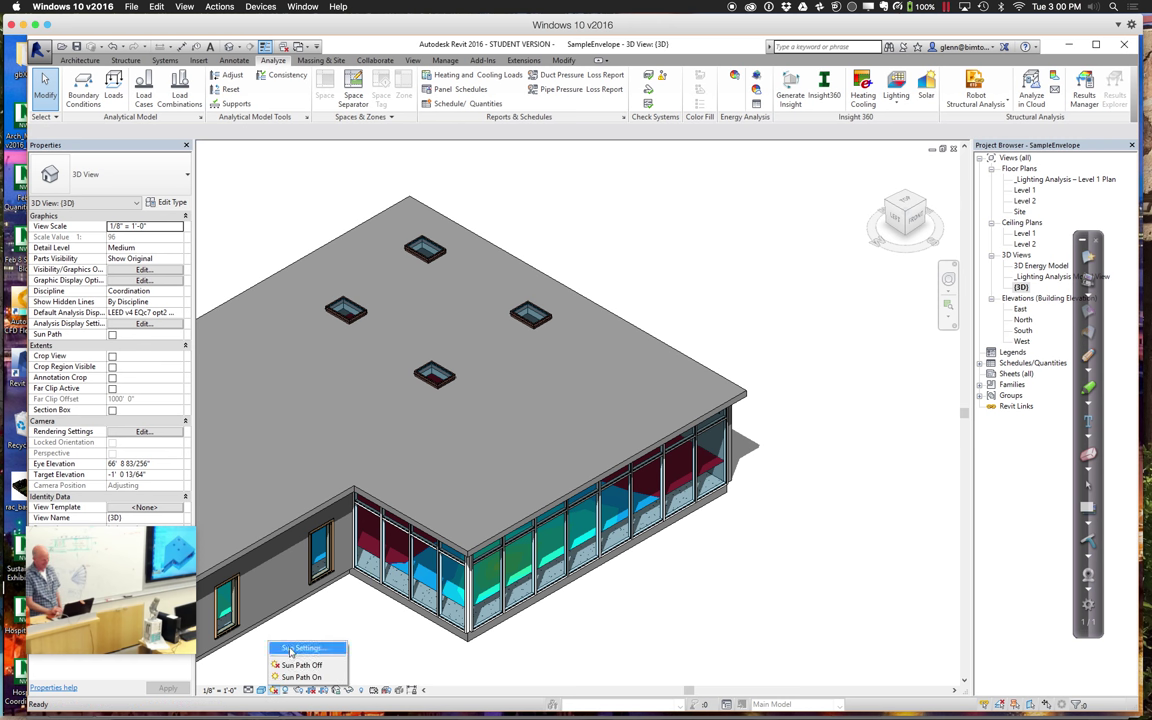
left_click(290, 648)
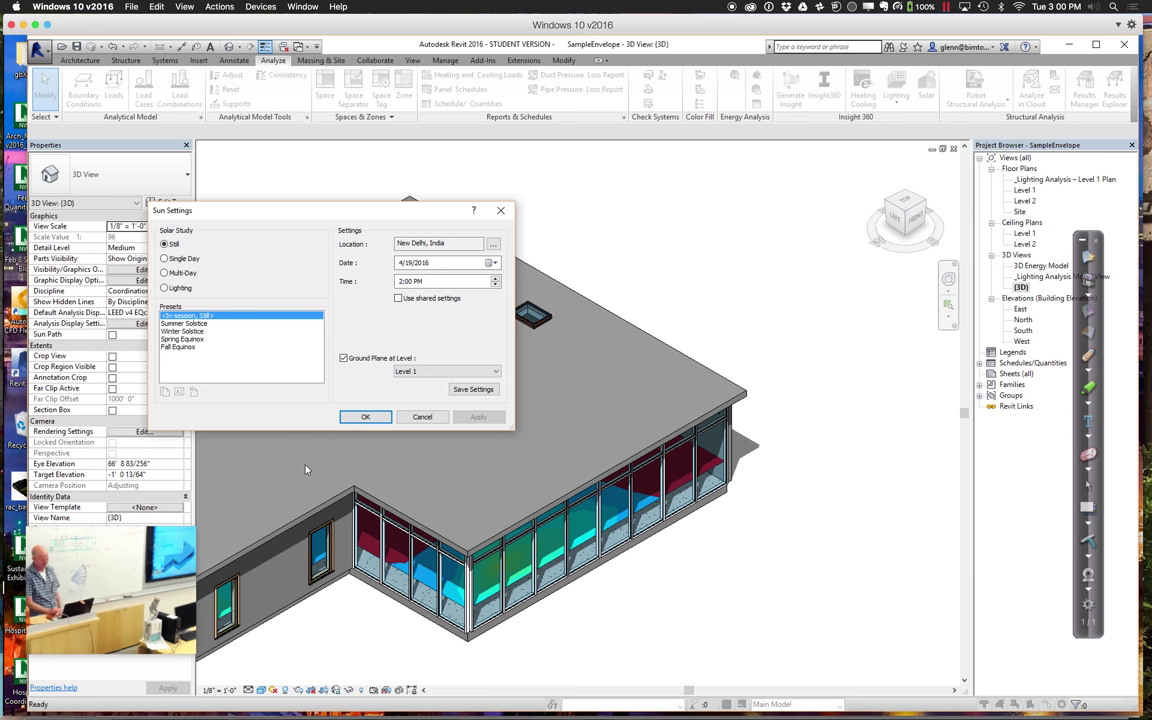
left_click(400, 263)
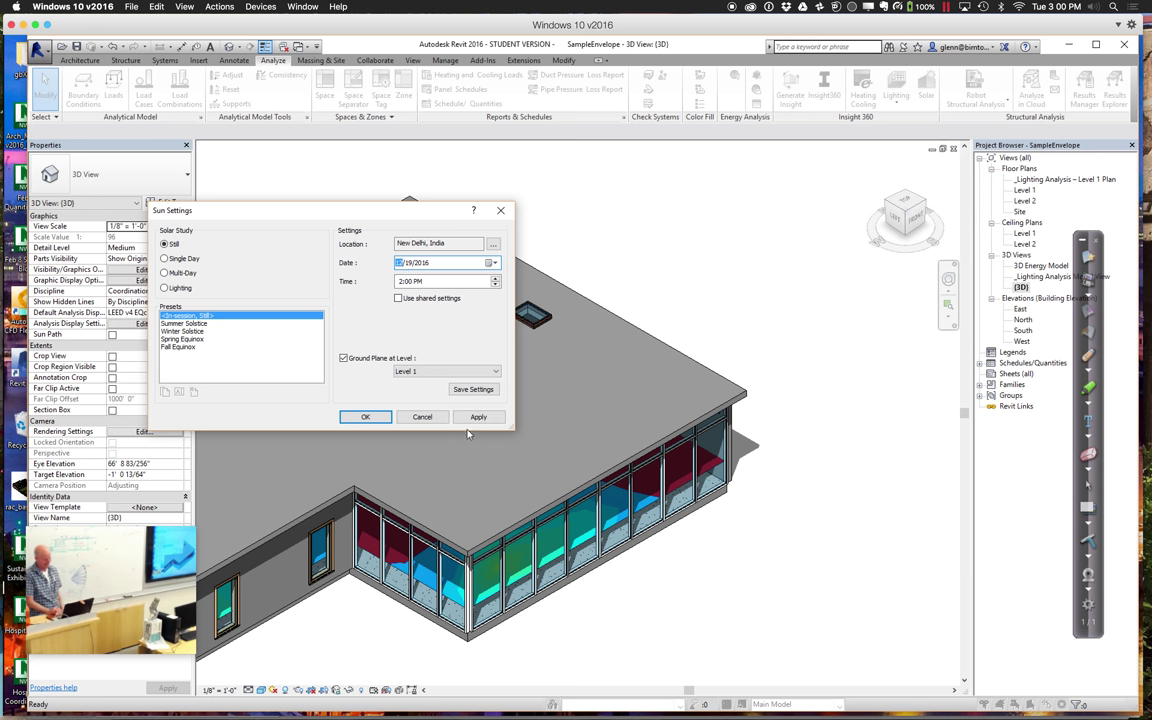
left_click(474, 420)
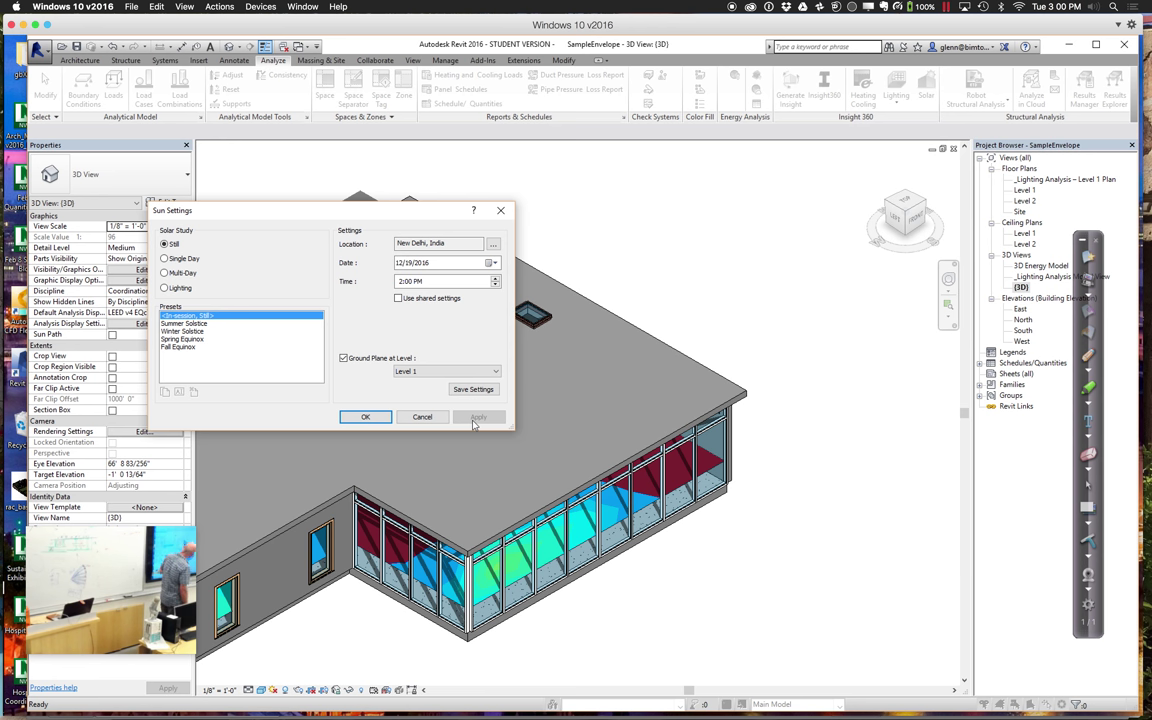
Set the sun study date to 6/19/2016 and apply it to the 3D view.
left_click(403, 282)
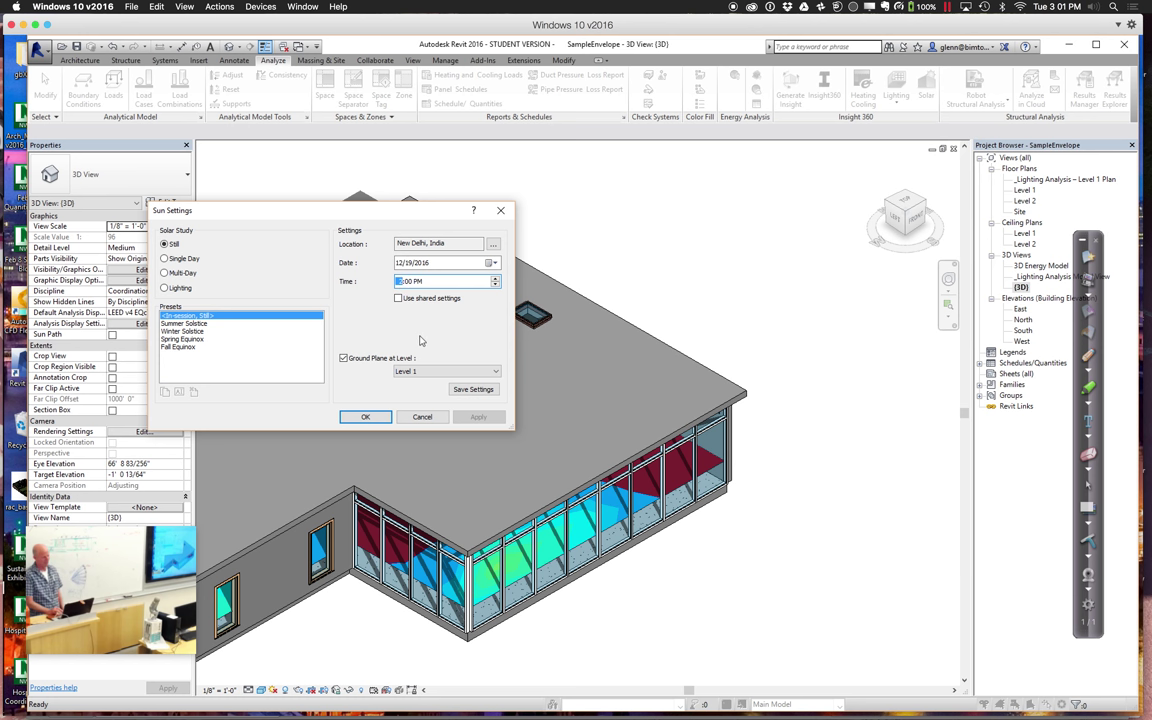
left_click(400, 263)
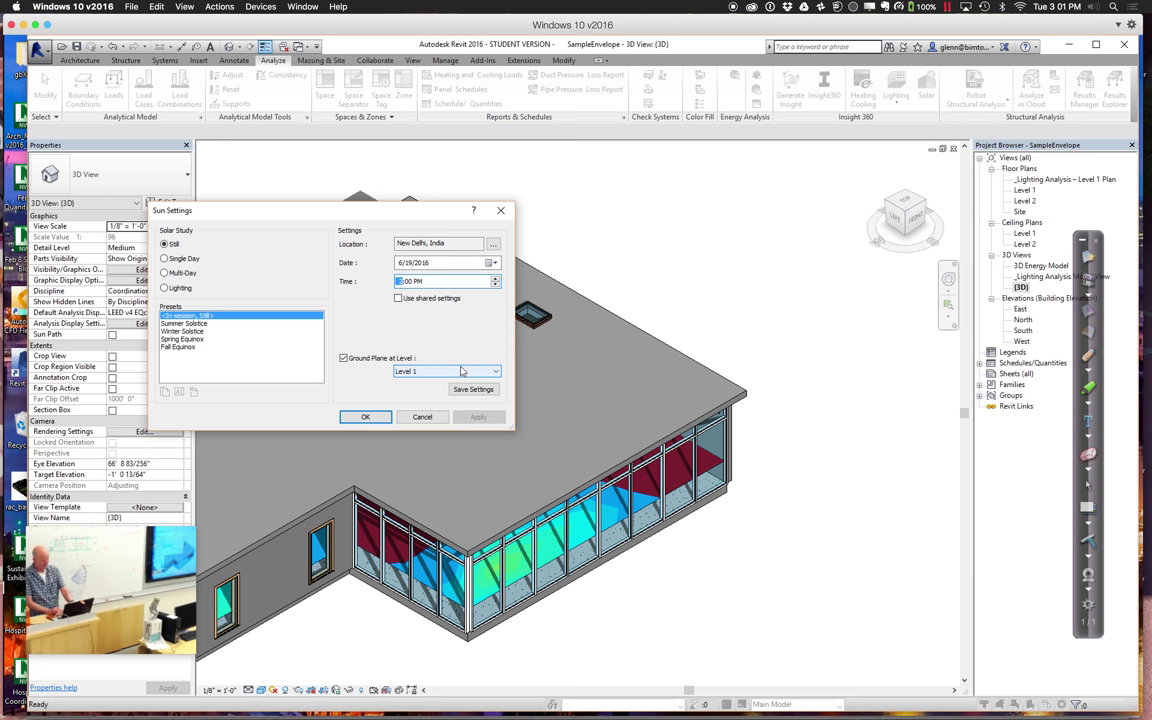
left_click(482, 417)
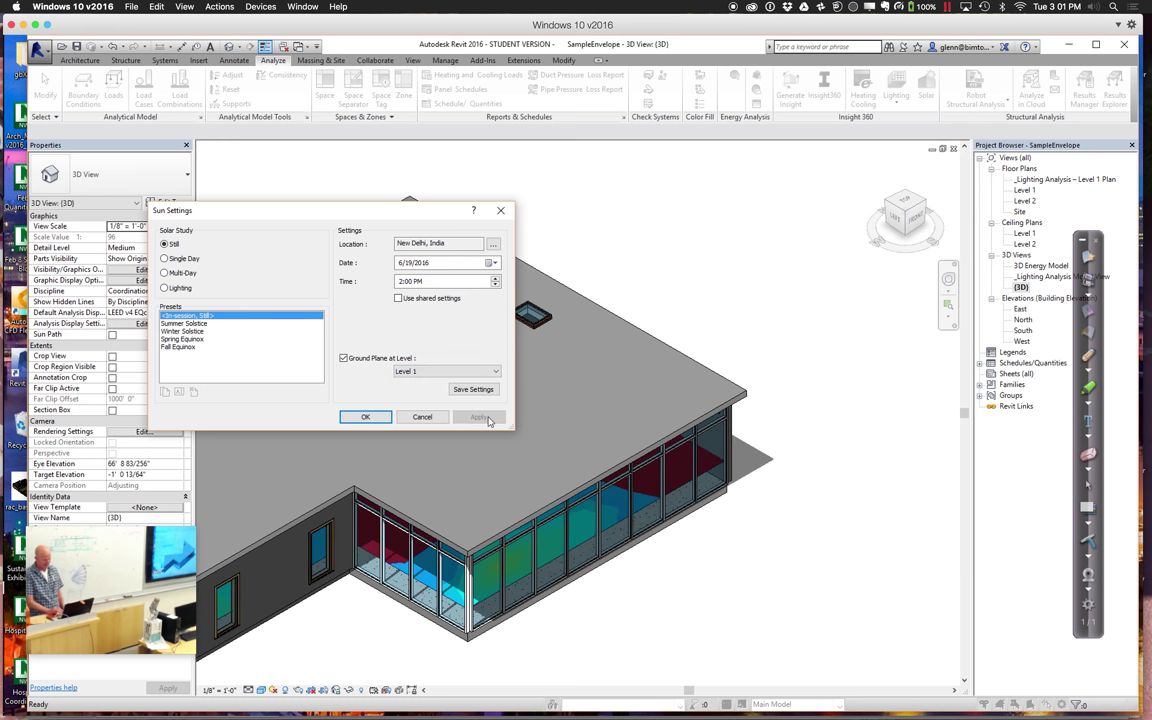
Set the sun study time to 12:00 PM, apply it and accept the sun settings.
left_click(400, 282)
key("Up")
type("12")
left_click(482, 417)
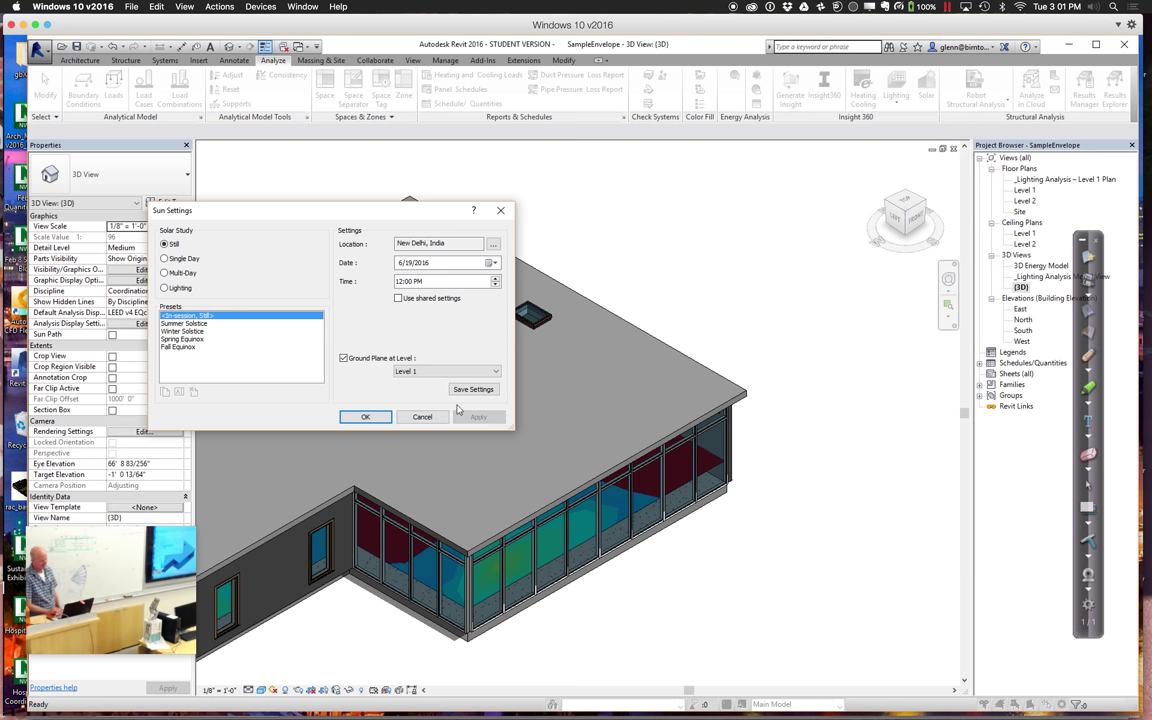
left_click(365, 417)
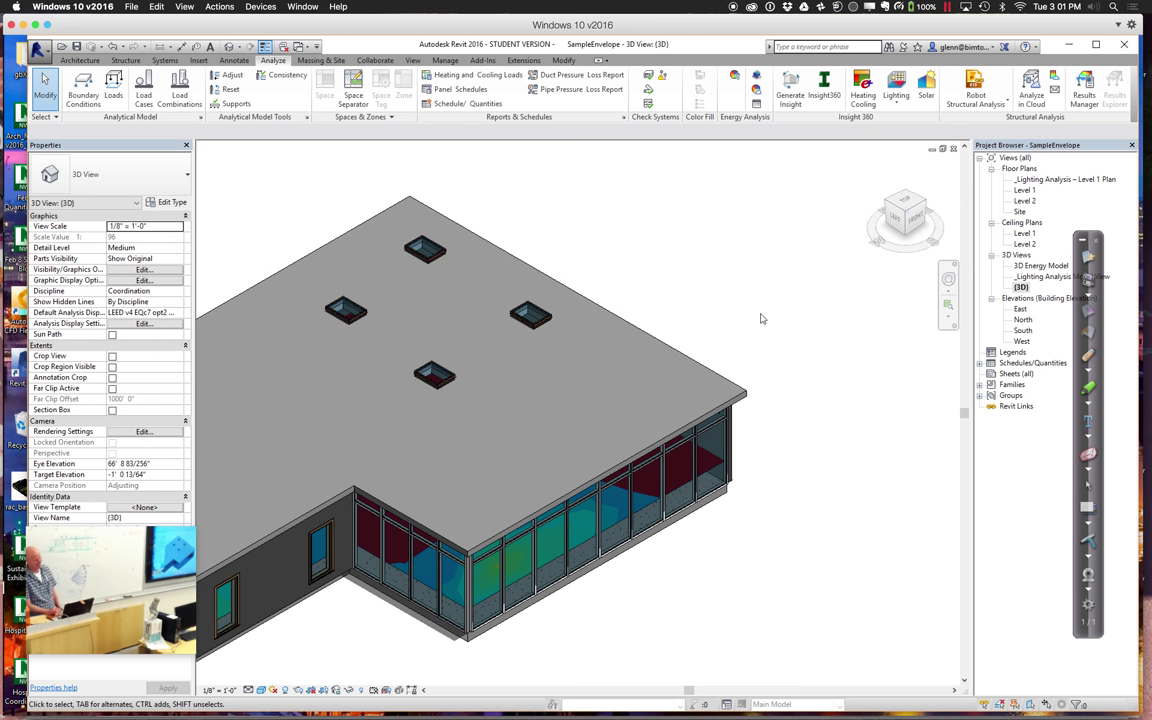
Edit the roof footprint, pull the edge above the front storefront out to about a 5' overhang and finish the sketch.
left_click(737, 398)
left_click(516, 95)
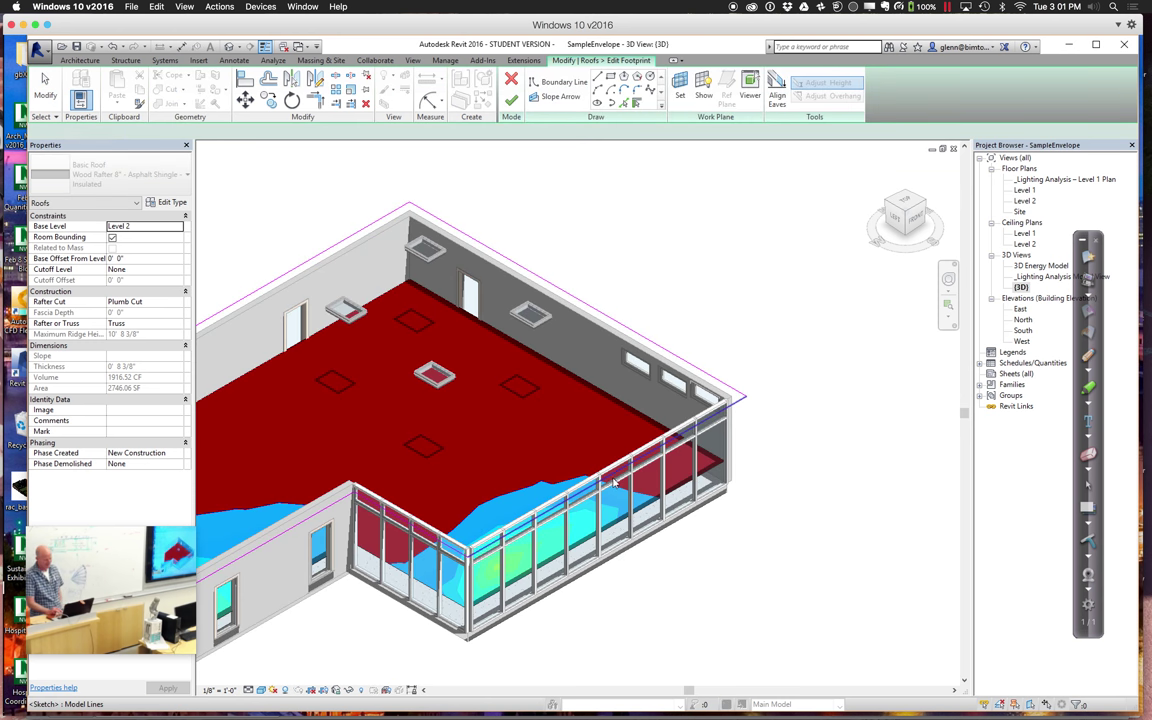
left_click(628, 479)
left_click_drag(630, 483, 717, 591)
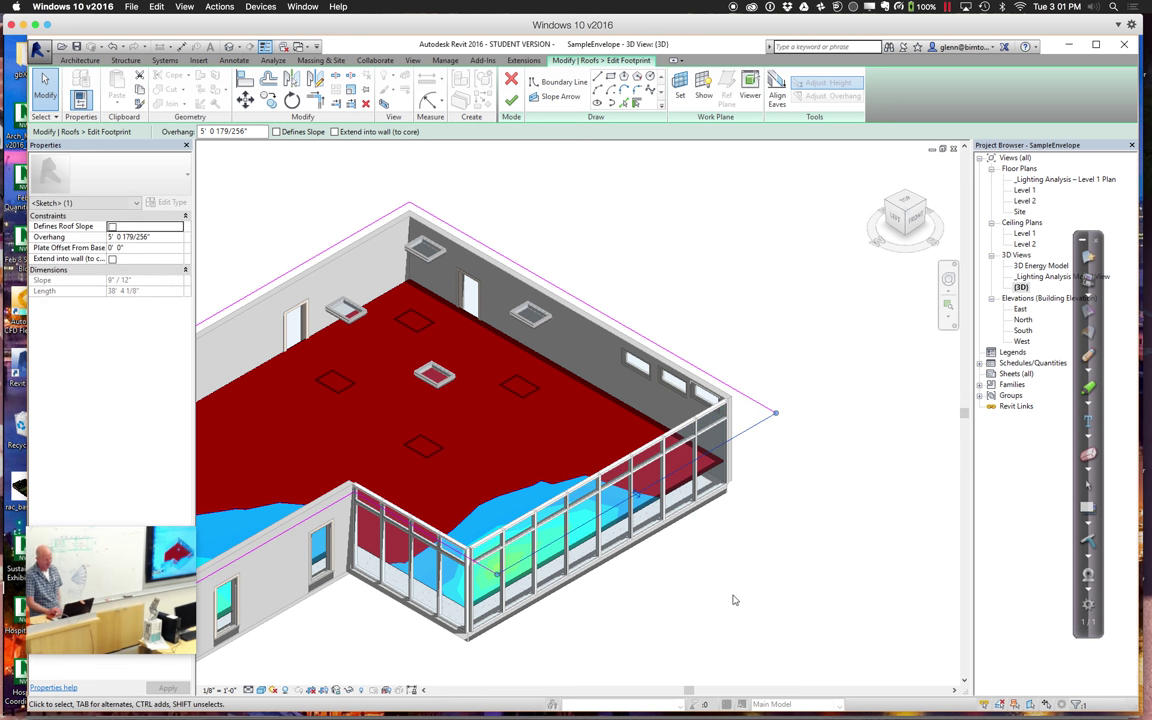
left_click(511, 100)
left_click(614, 194)
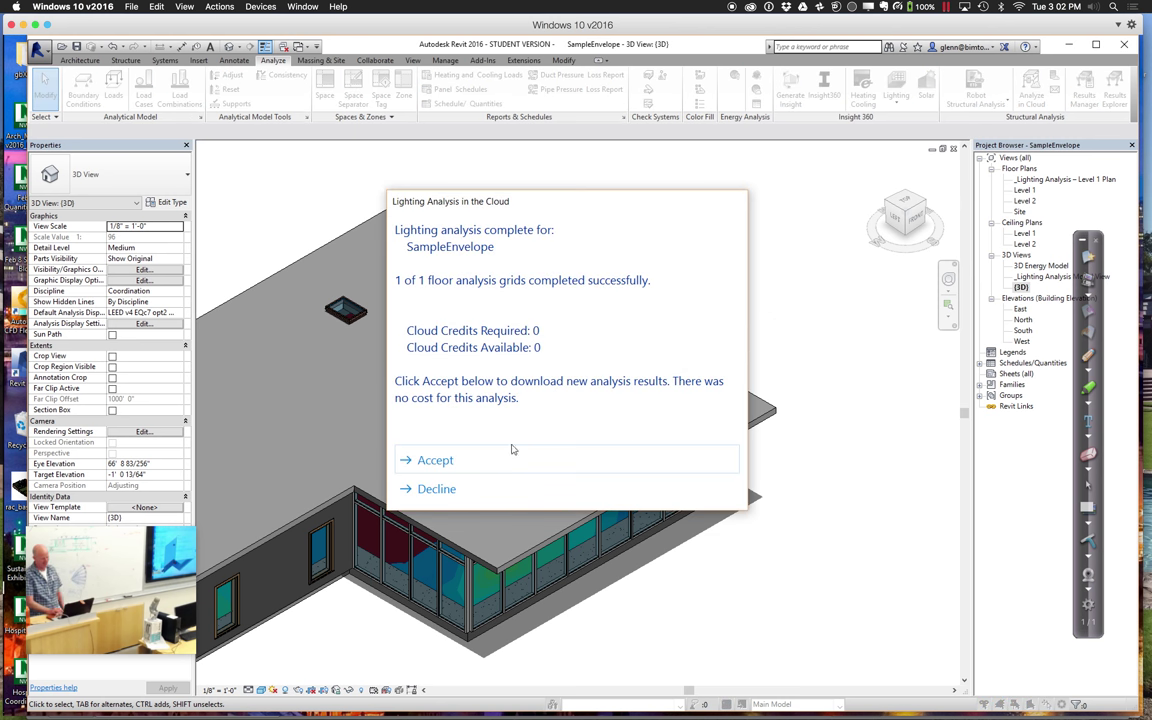
Accept the finished cloud lighting analysis and review the new results in the summary and the Level 1 lighting analysis plan.
left_click(435, 462)
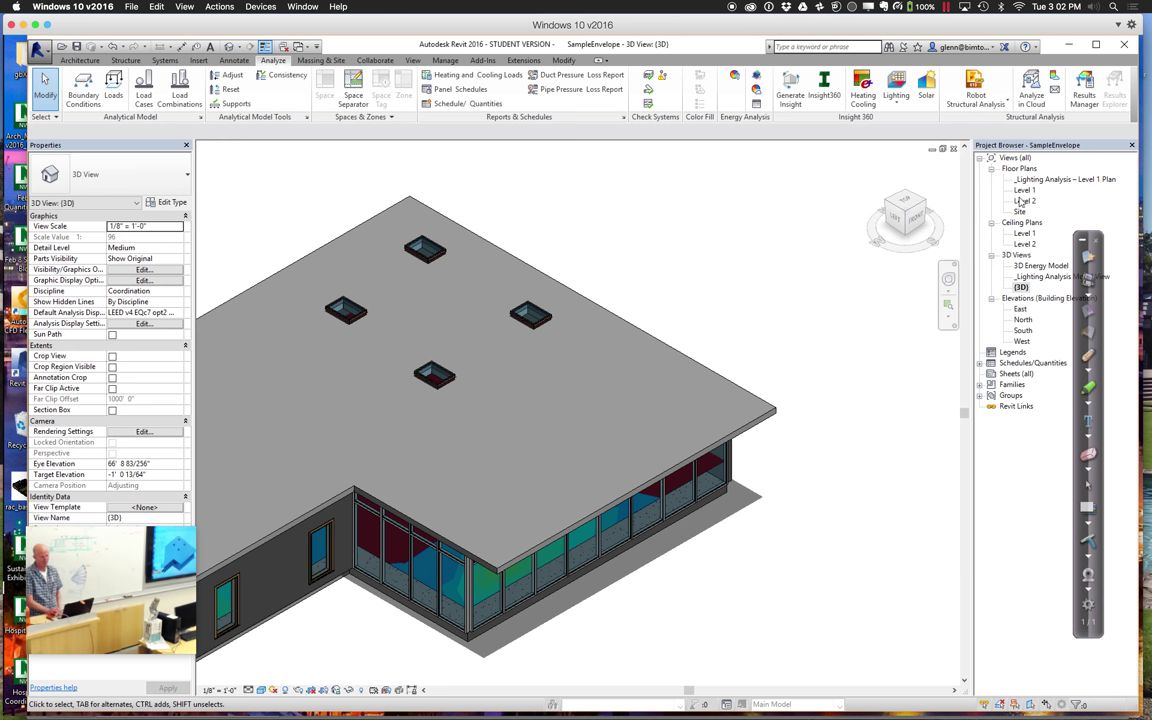
left_click(900, 96)
left_click(903, 122)
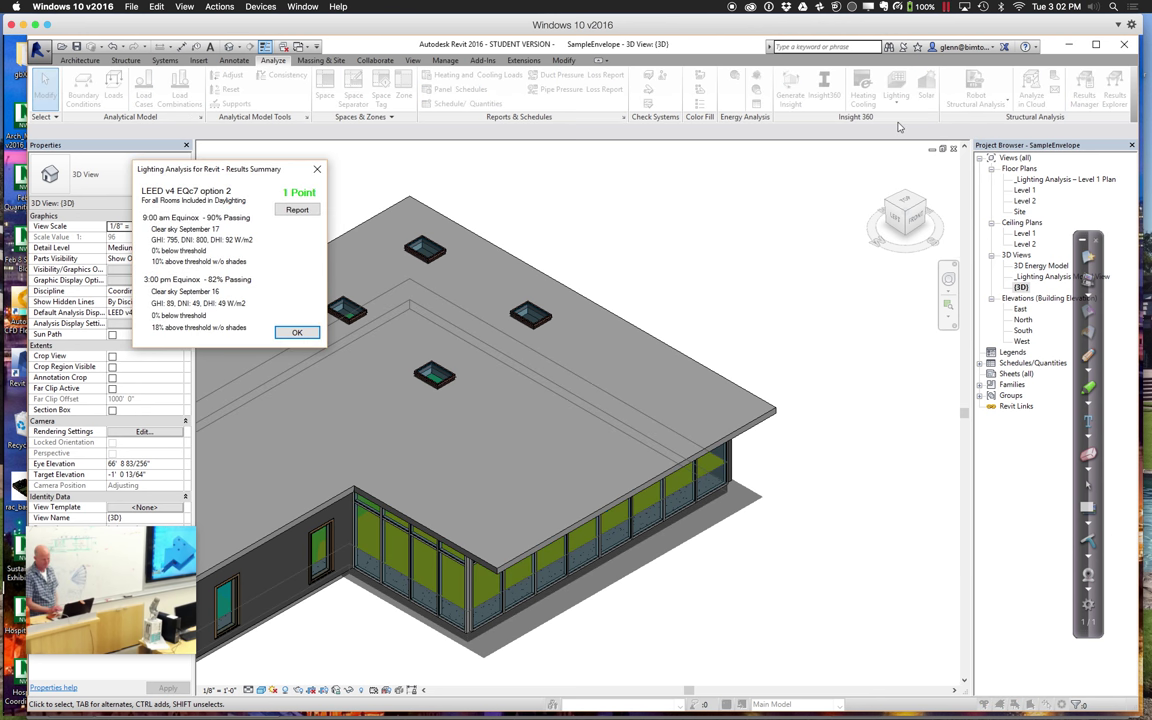
left_click(297, 332)
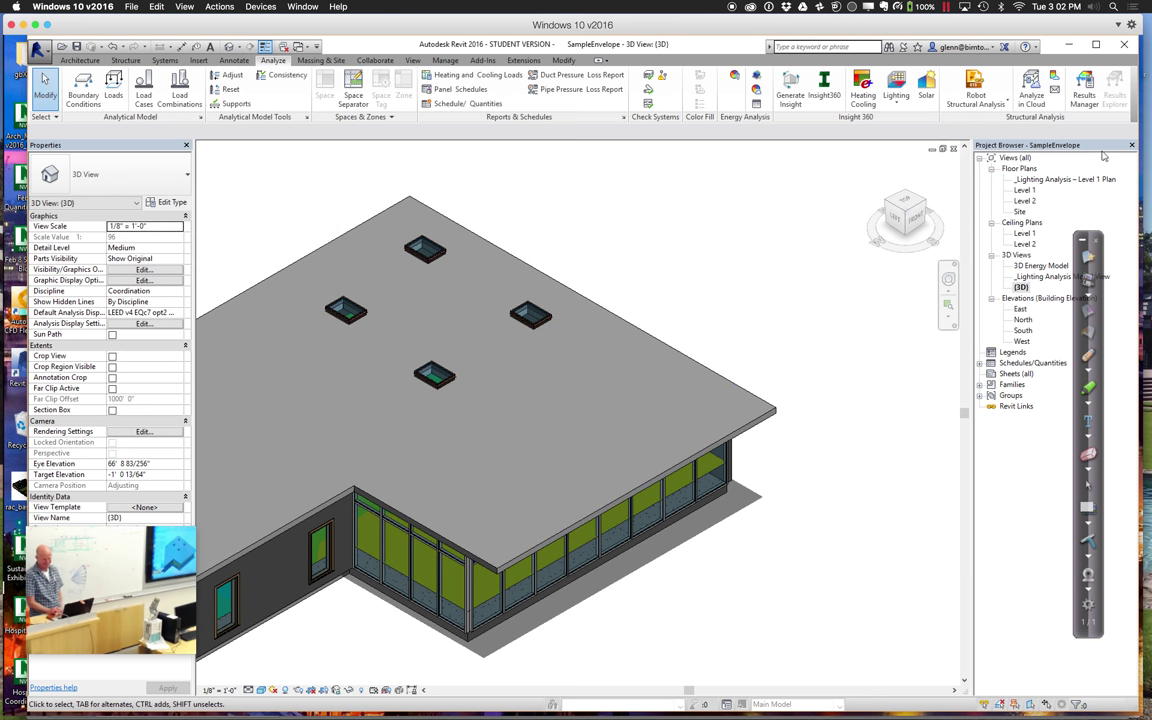
double_click(1064, 180)
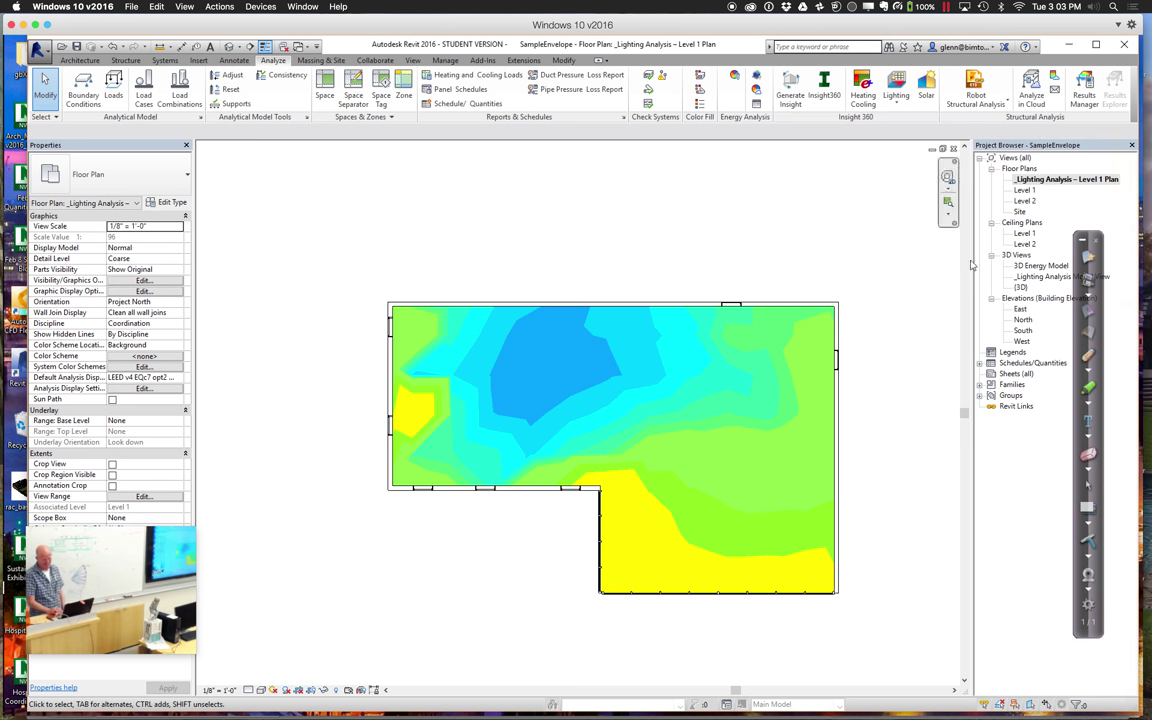
In the {3D} view, edit the roof footprint to bring the front edge back to about a 1' 1 3/4" overhang and finish the sketch.
double_click(1022, 288)
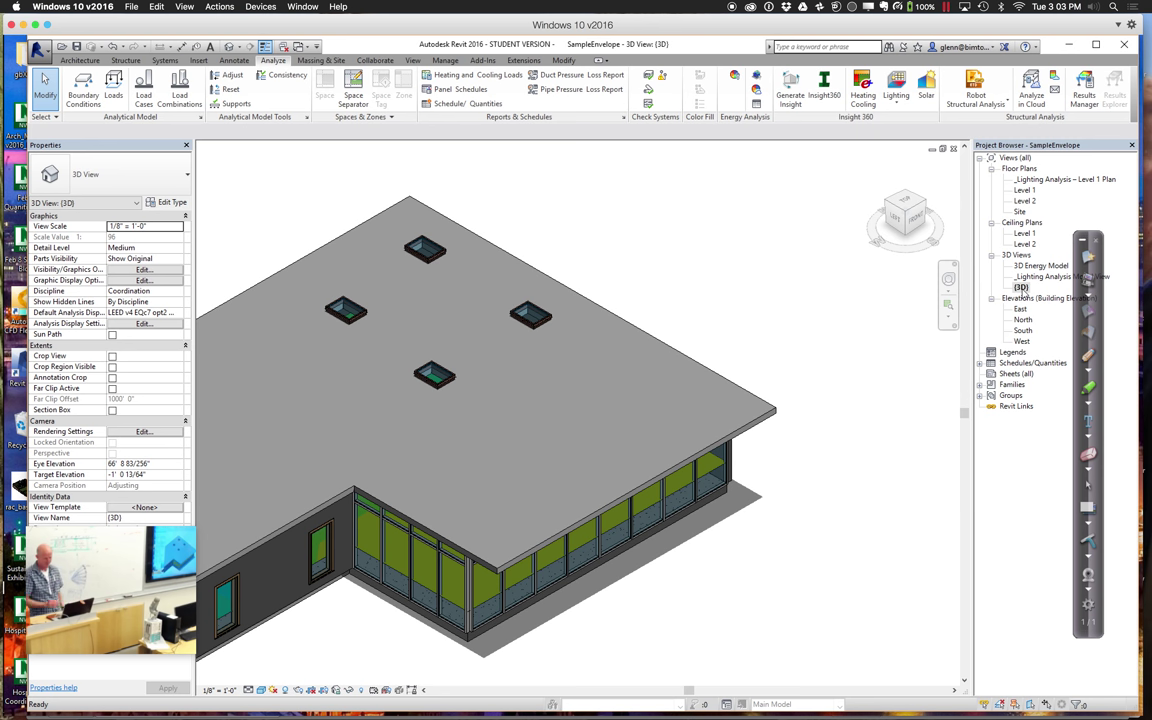
left_click(744, 428)
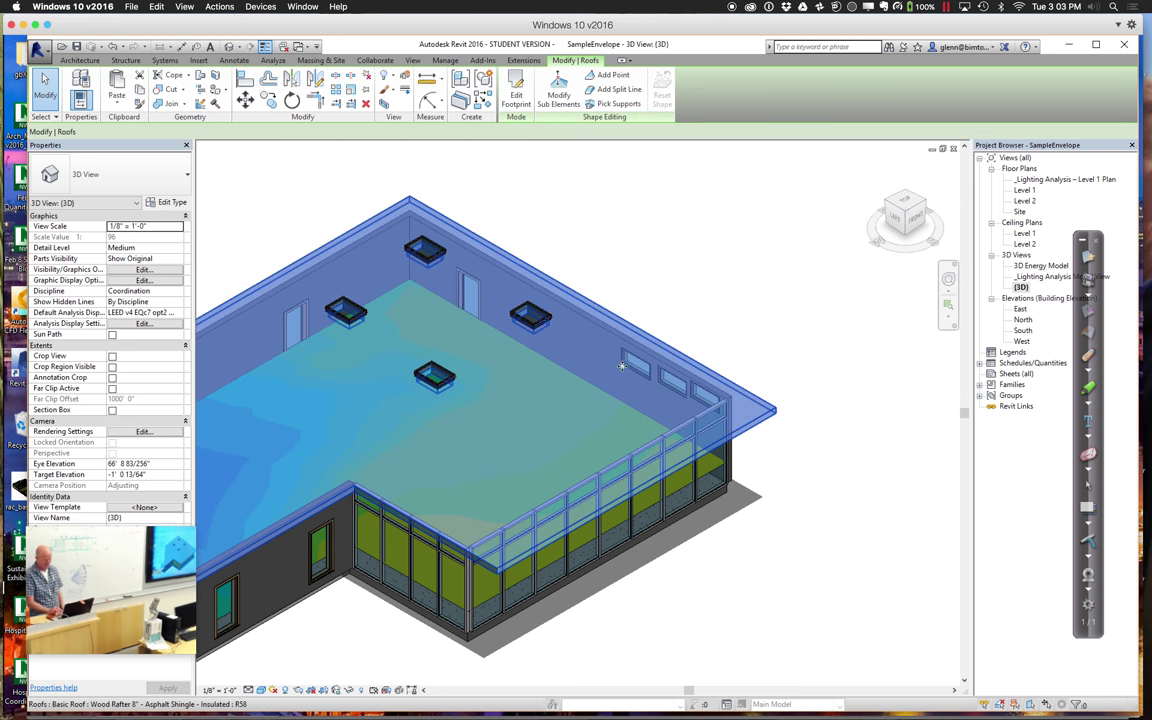
double_click(590, 428)
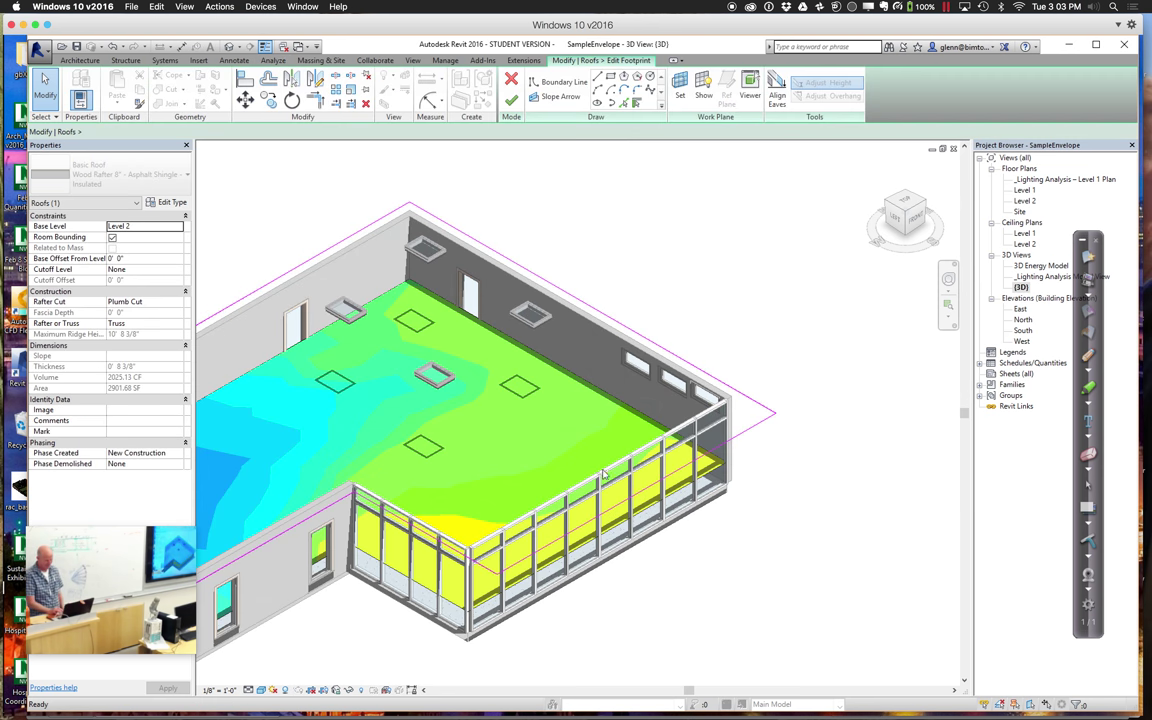
left_click(626, 500)
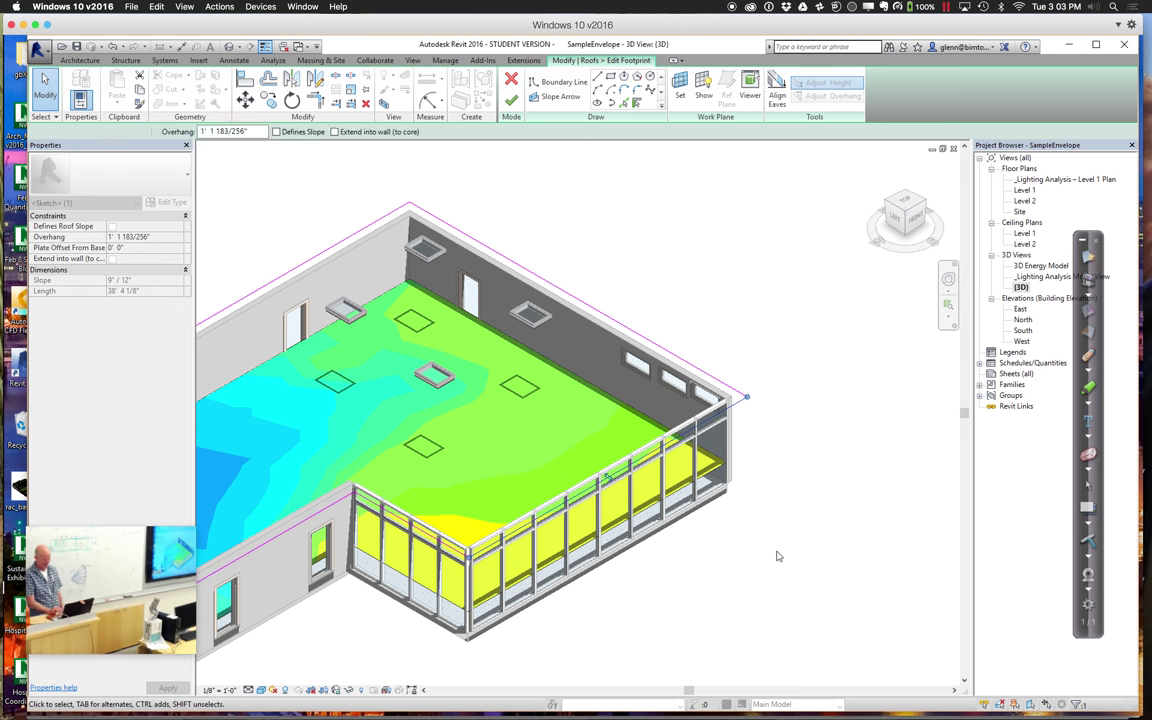
key("Escape")
left_click(511, 108)
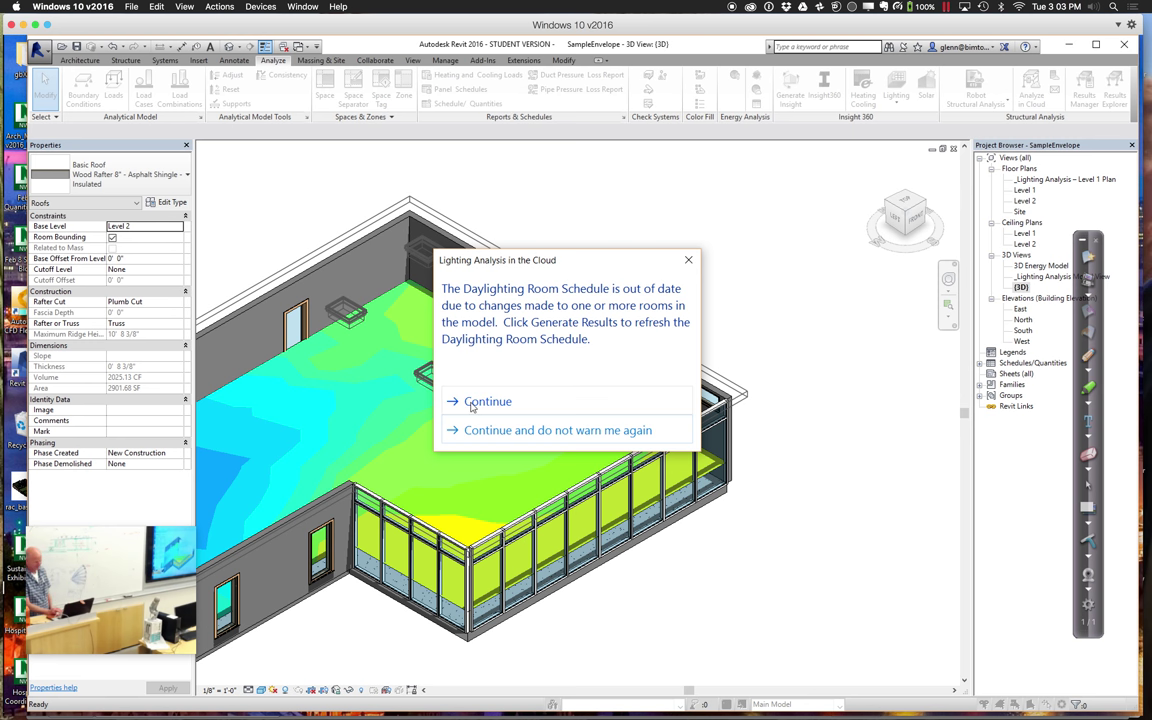
left_click(479, 432)
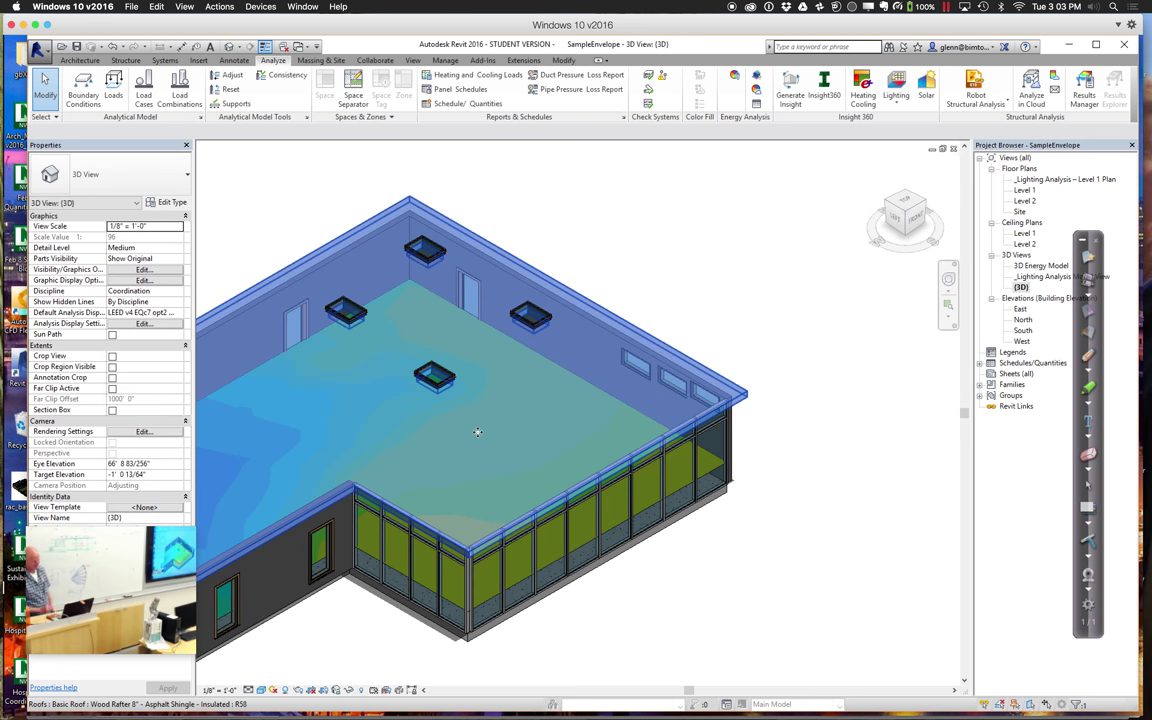
left_click(746, 613)
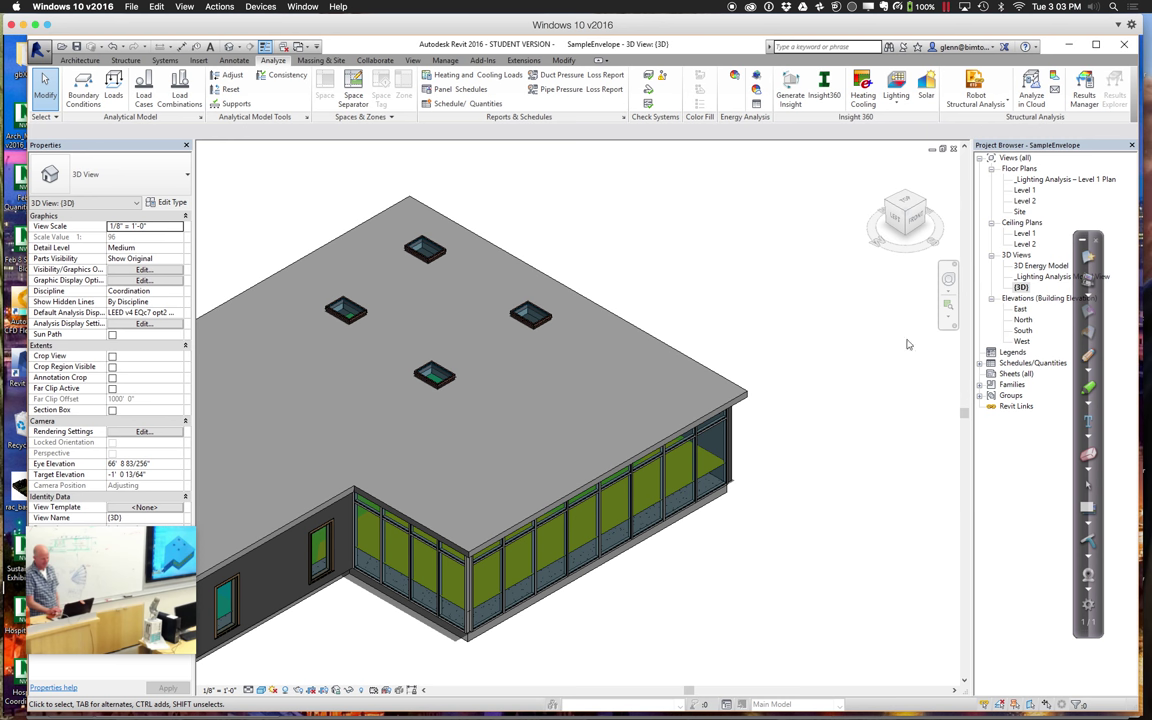
Duplicate the front storefront curtain wall's type as "Storefront + Light Shelf" and accept it for the wall.
left_click(948, 303)
left_click_drag(632, 382, 772, 508)
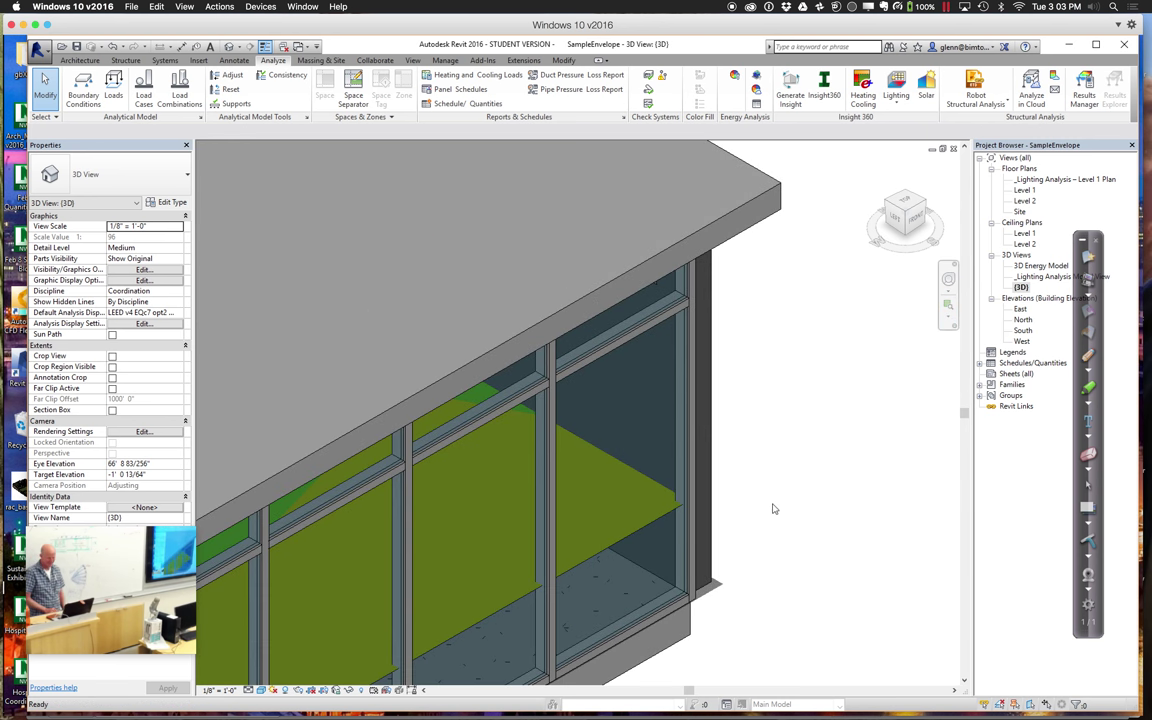
left_click(648, 337)
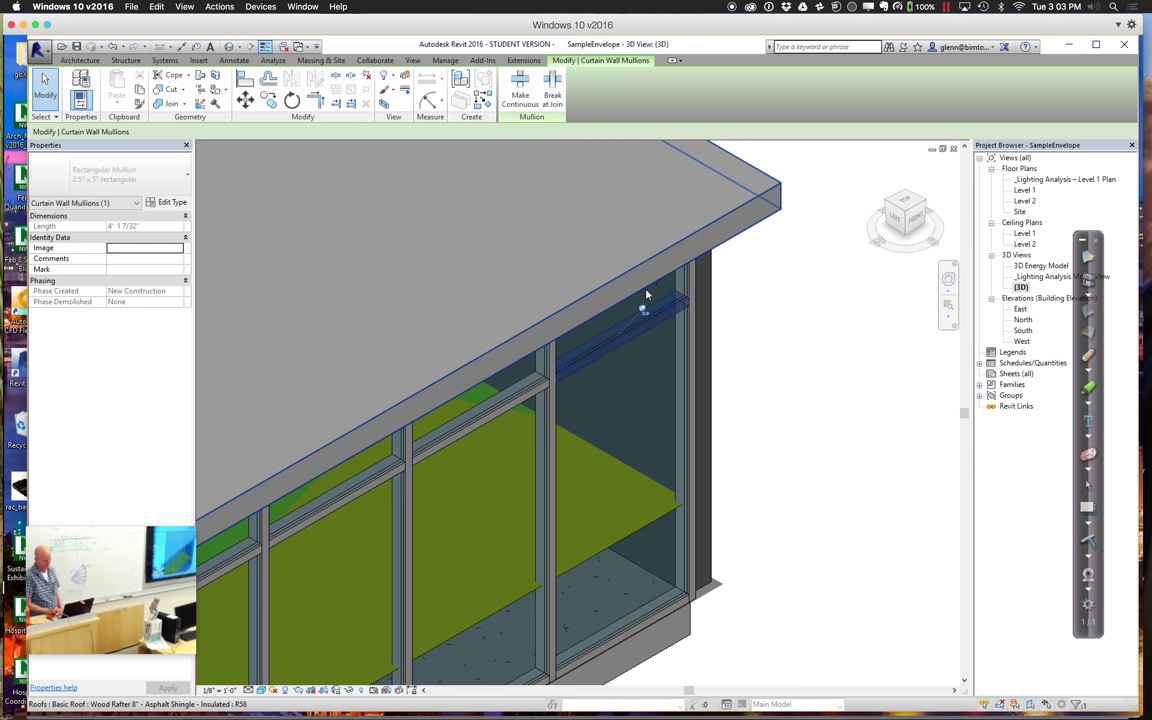
left_click(779, 377)
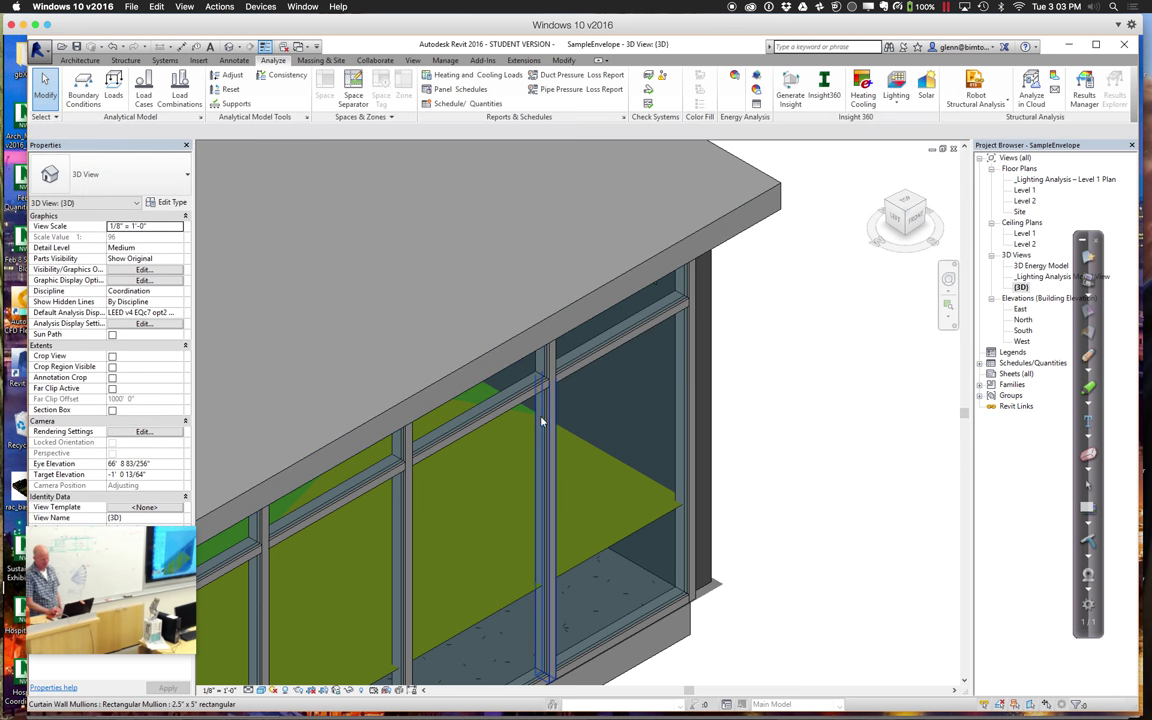
key("Tab")
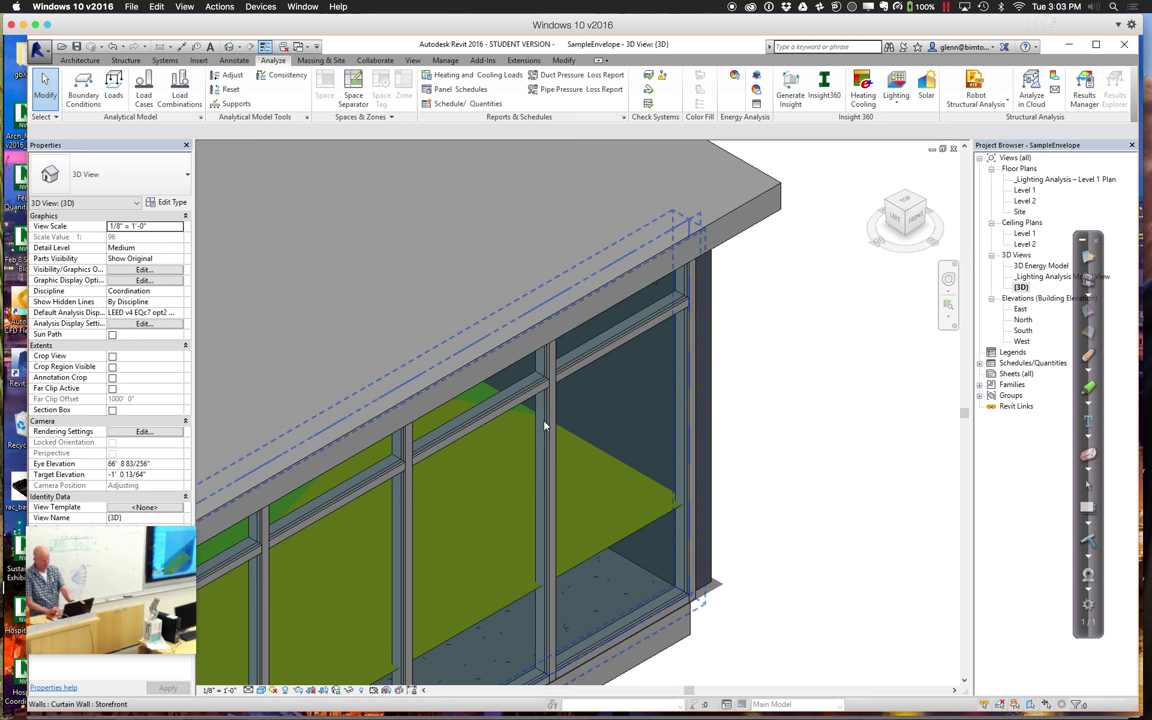
left_click(544, 425)
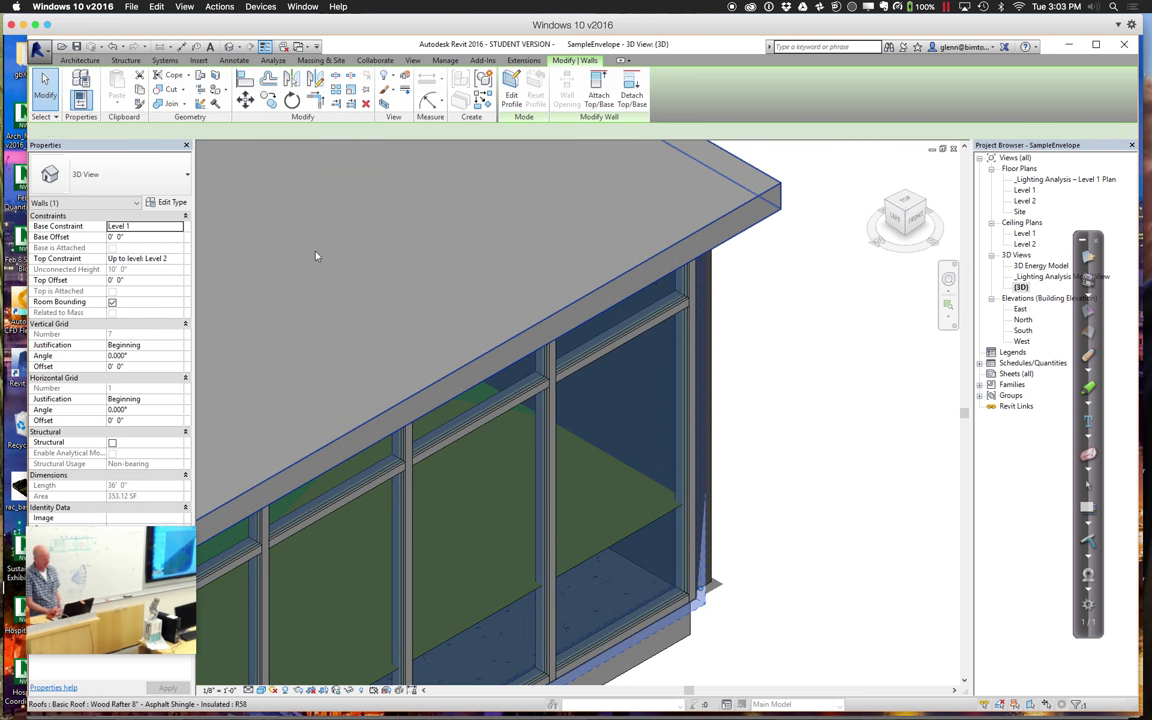
left_click(170, 202)
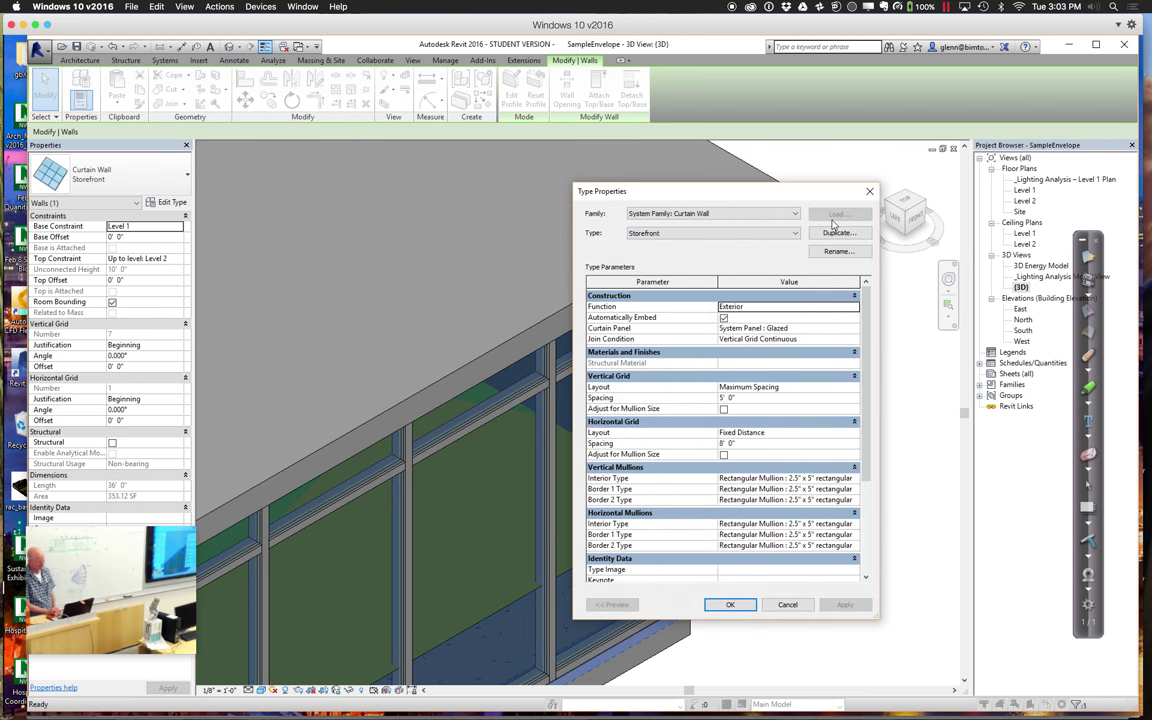
left_click(835, 232)
type("Storefront + Light Shelf")
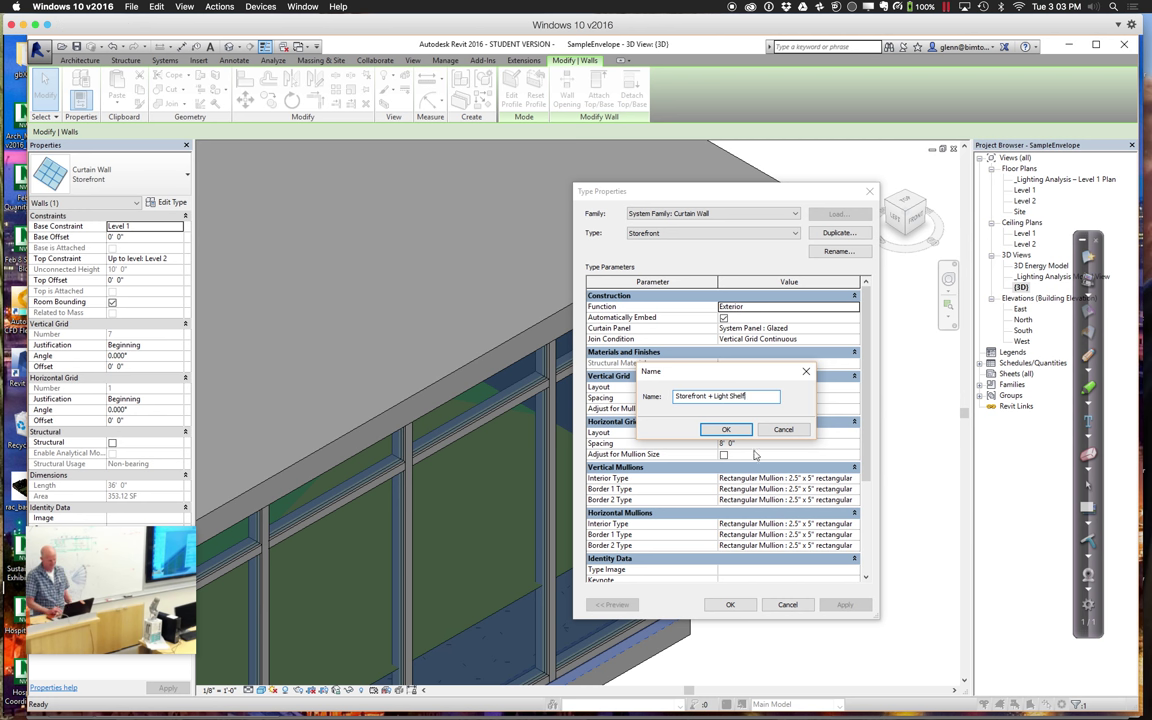
left_click(726, 430)
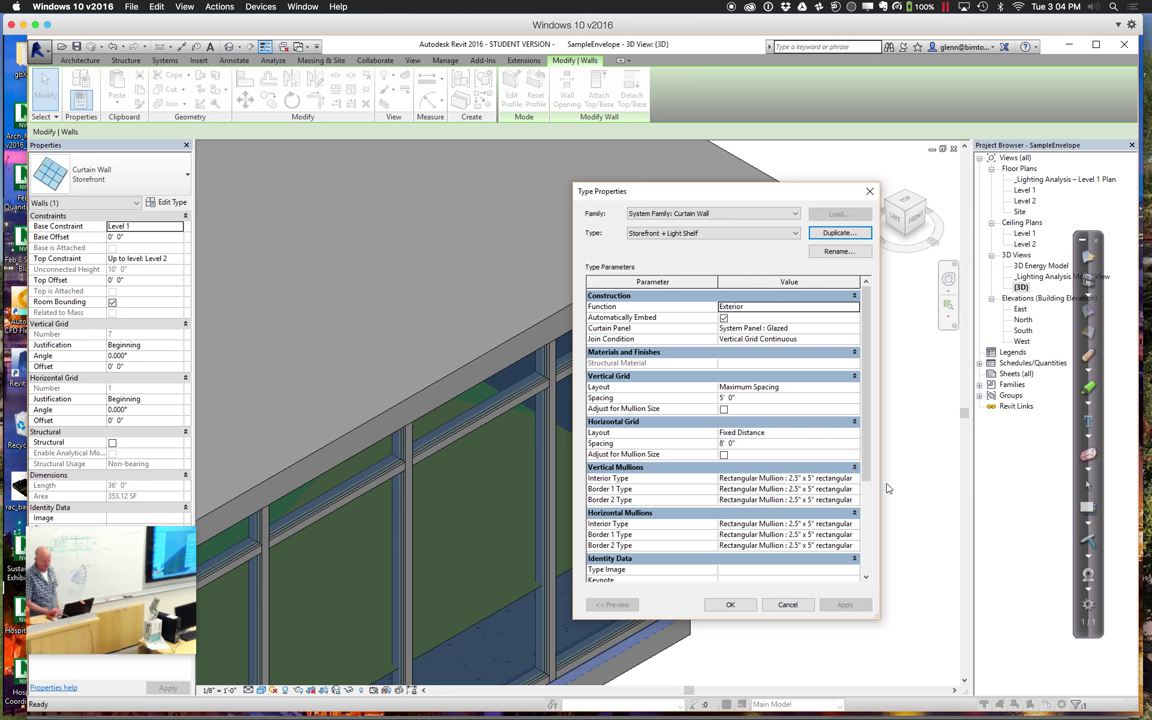
left_click(854, 489)
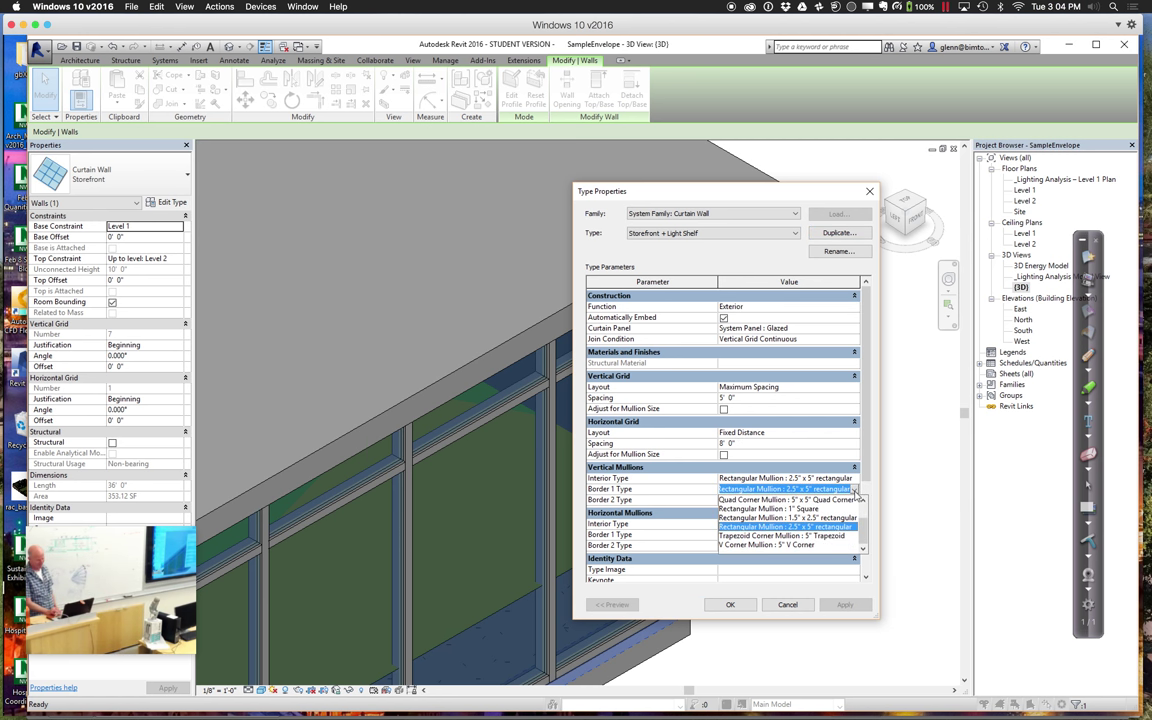
left_click(743, 611)
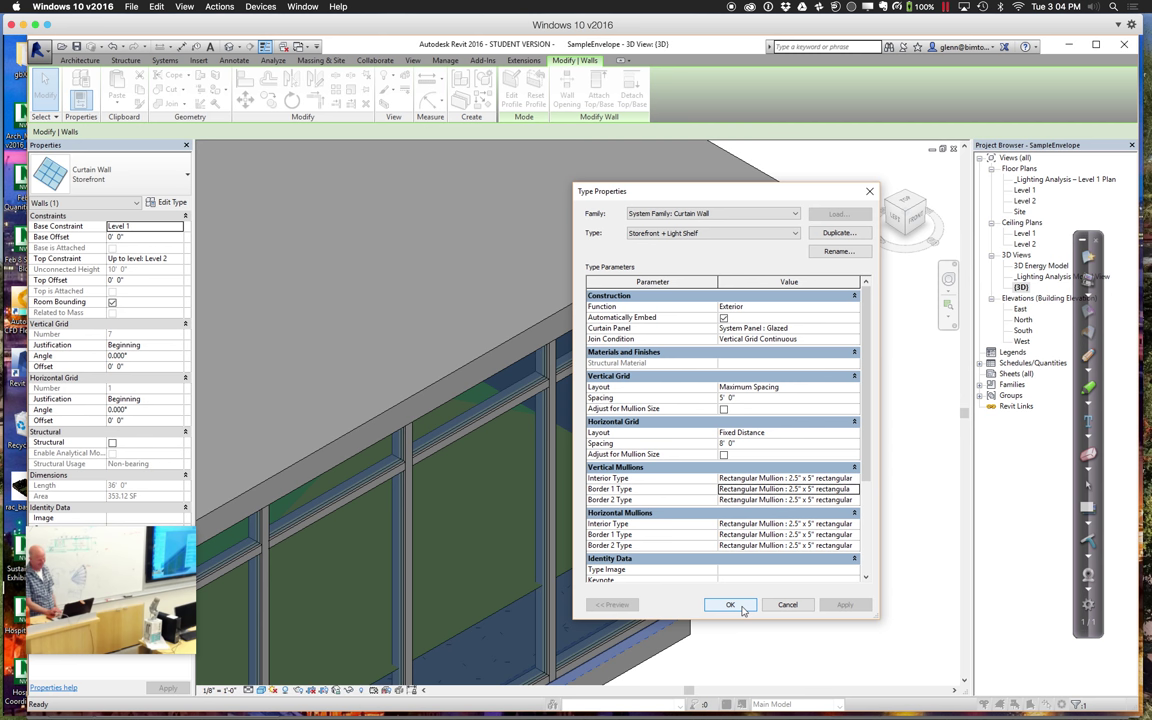
left_click(743, 611)
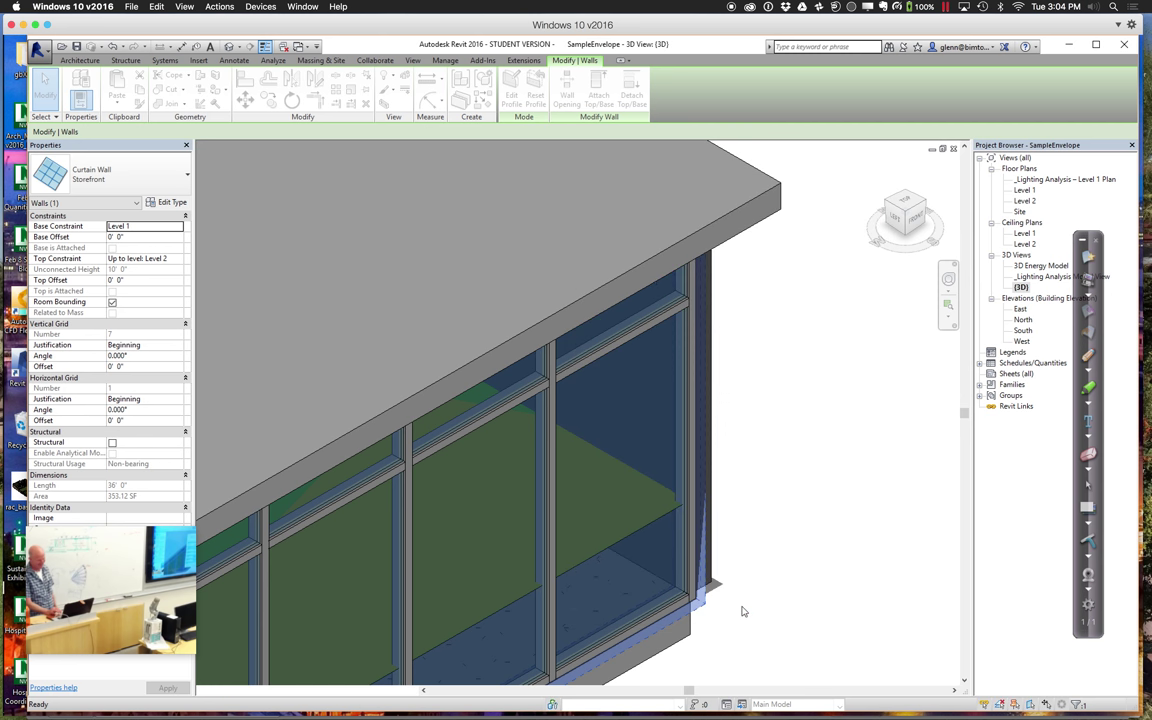
Duplicate the 2.5" x 5" rectangular curtain wall mullion type under the name 1" x 18" Shelf.
left_click(979, 385)
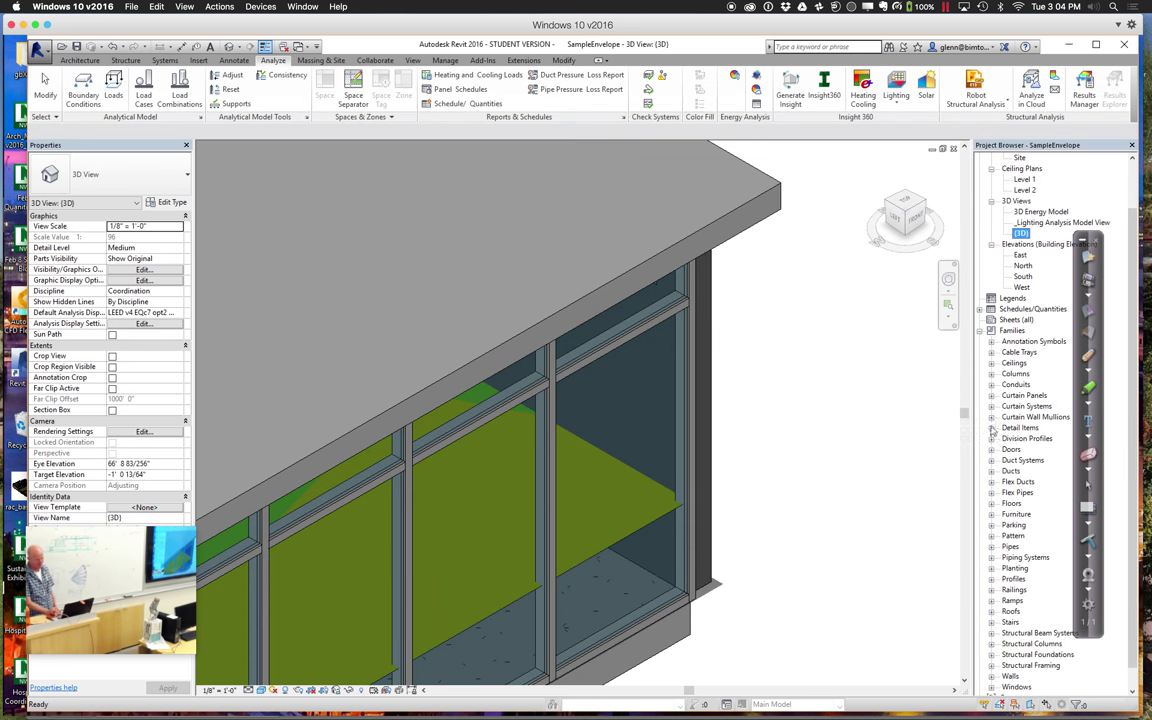
left_click(991, 417)
left_click(1004, 460)
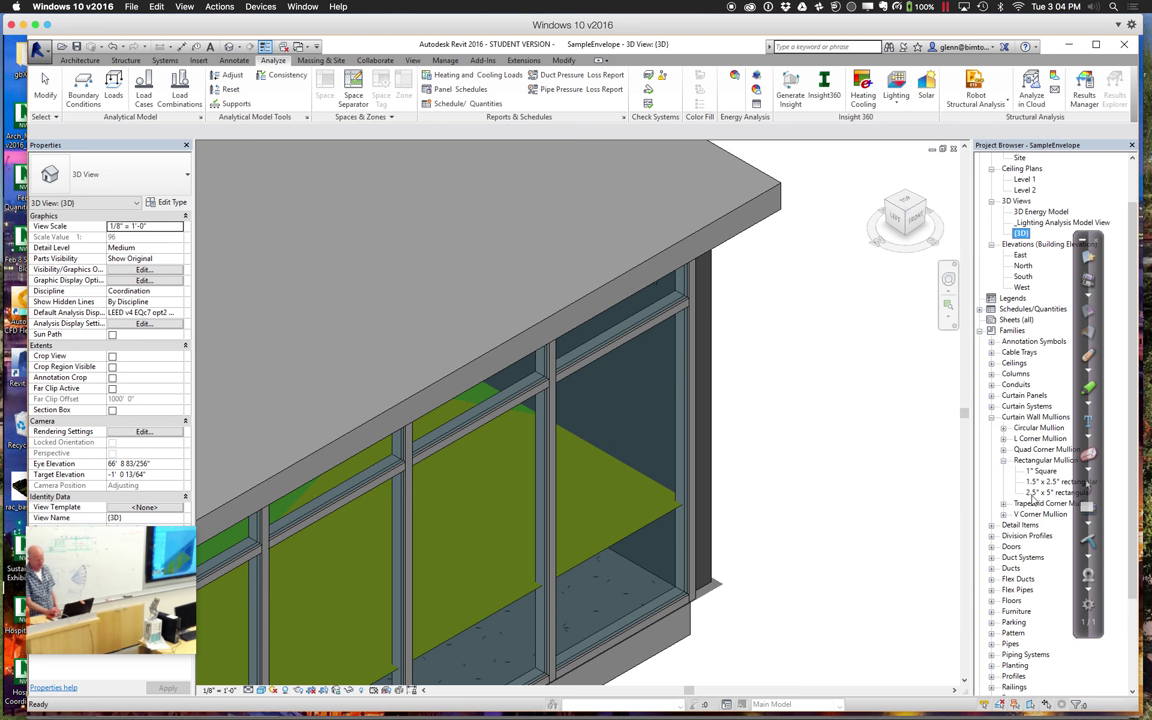
double_click(1036, 493)
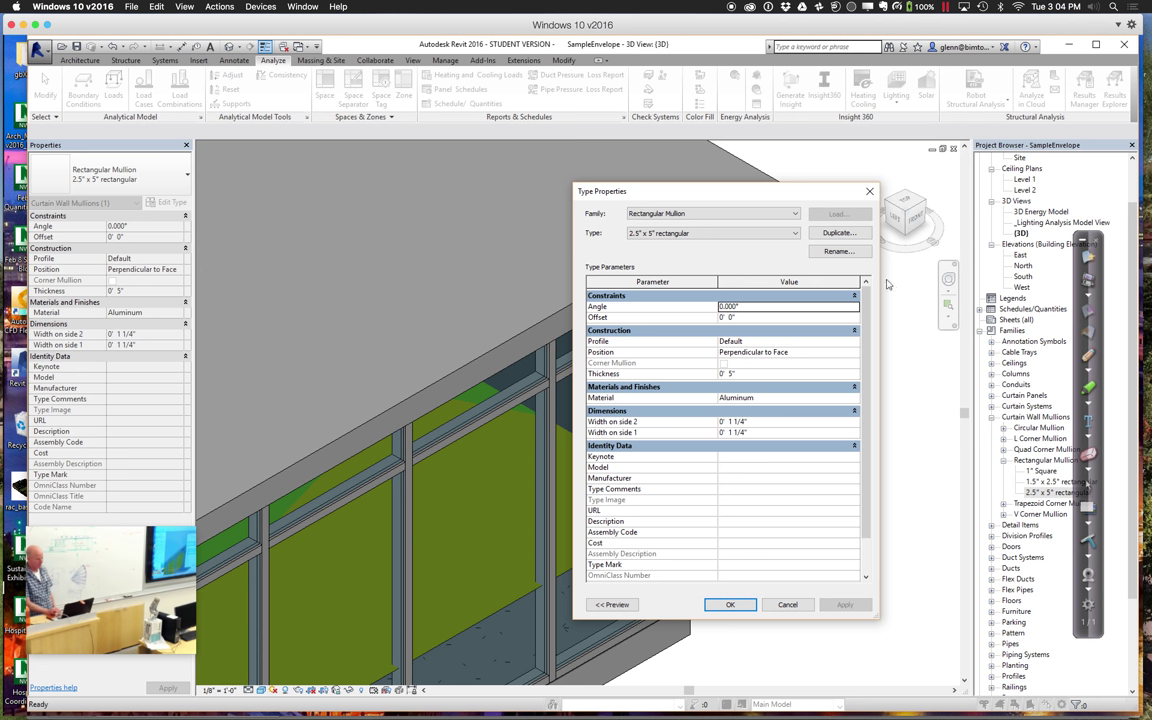
left_click(840, 235)
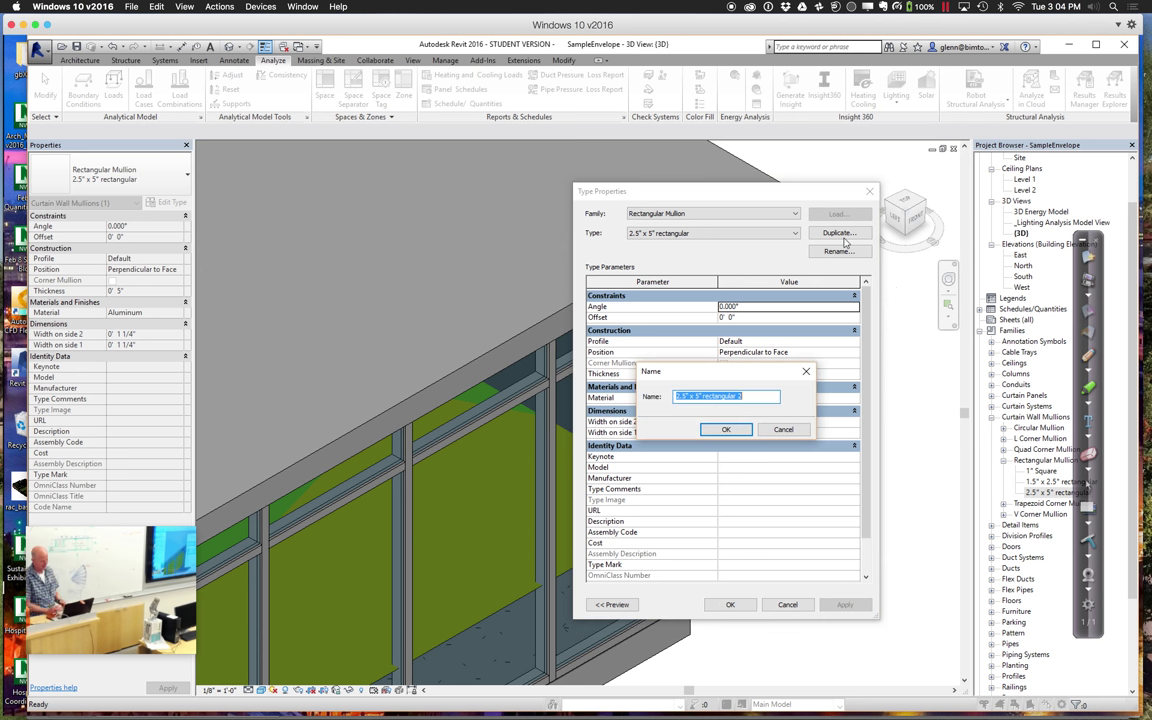
type("1\" x")
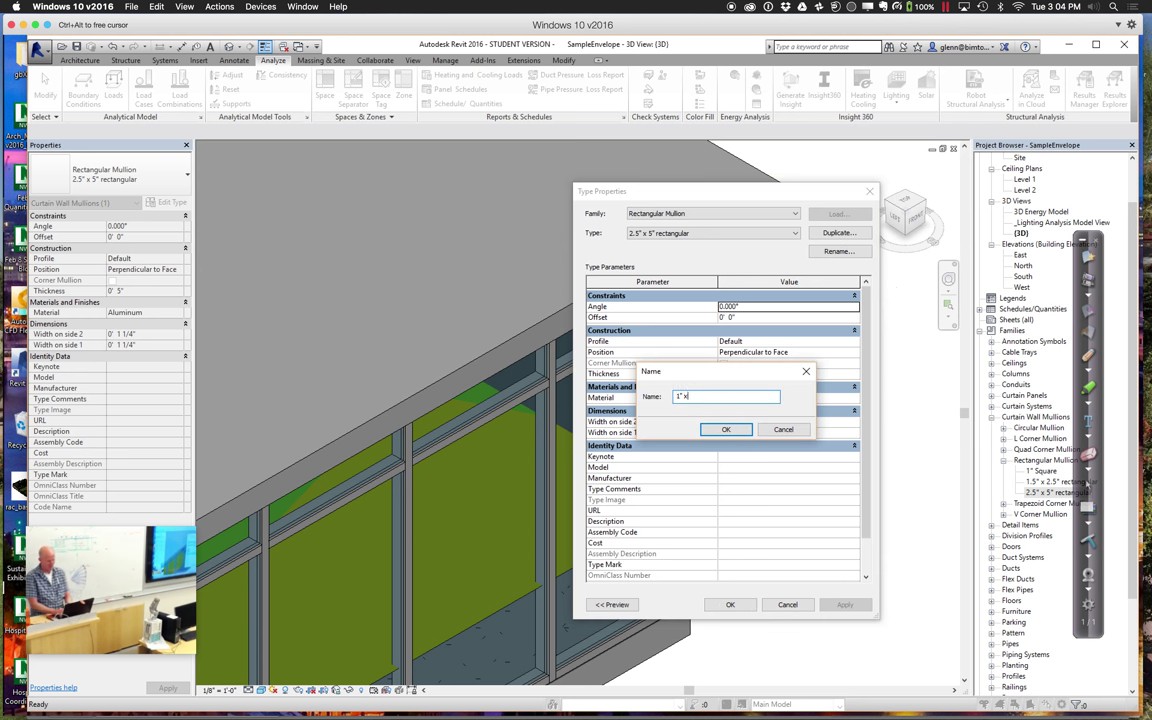
type(" 18\" Shelf")
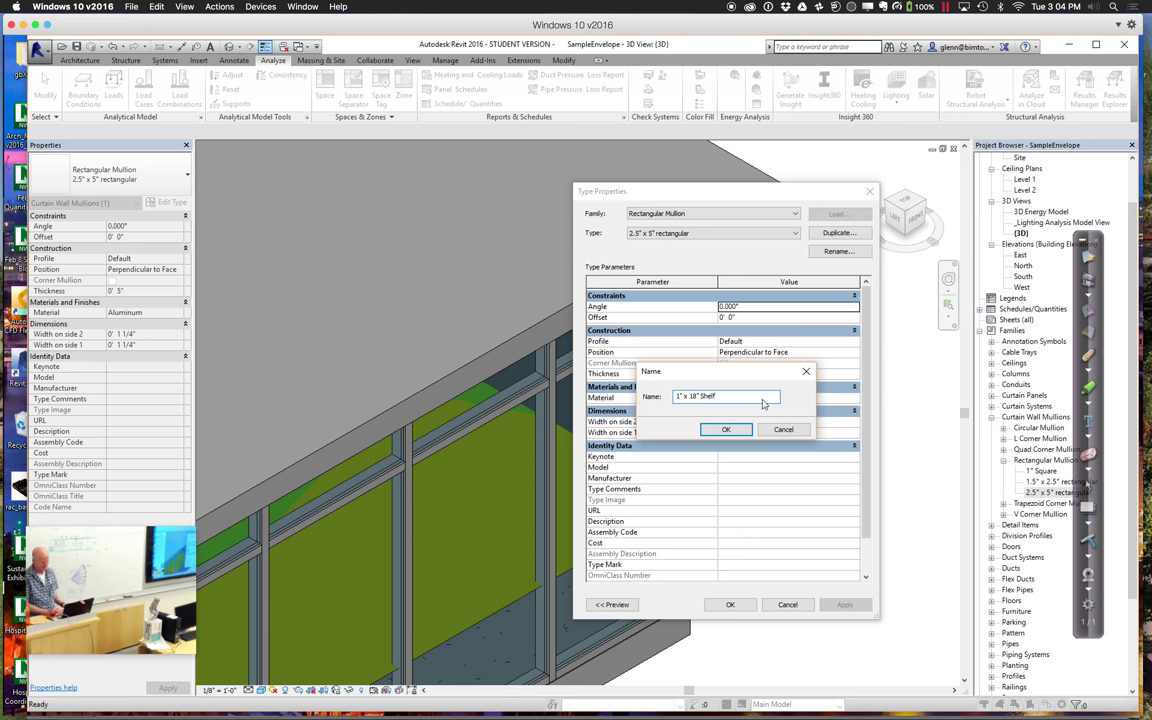
left_click(726, 429)
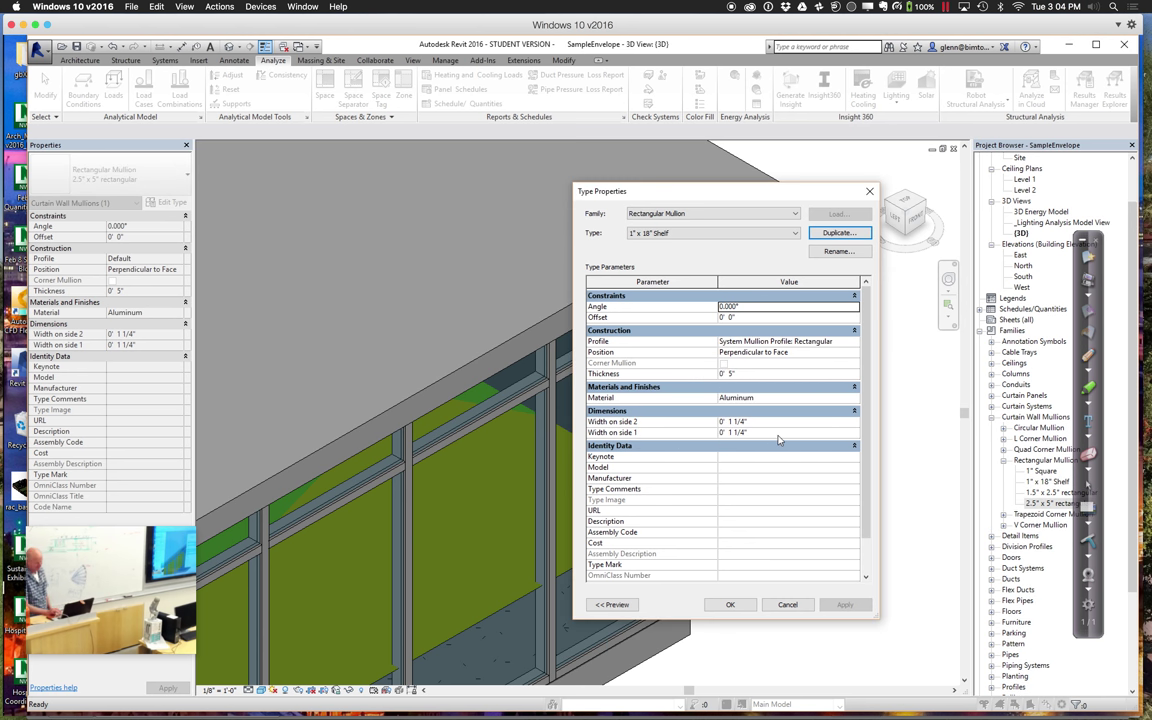
Set the width on side 2 and side 1 of the 1" x 18" Shelf mullion type to 0' 0 1/2" each.
left_click(783, 422)
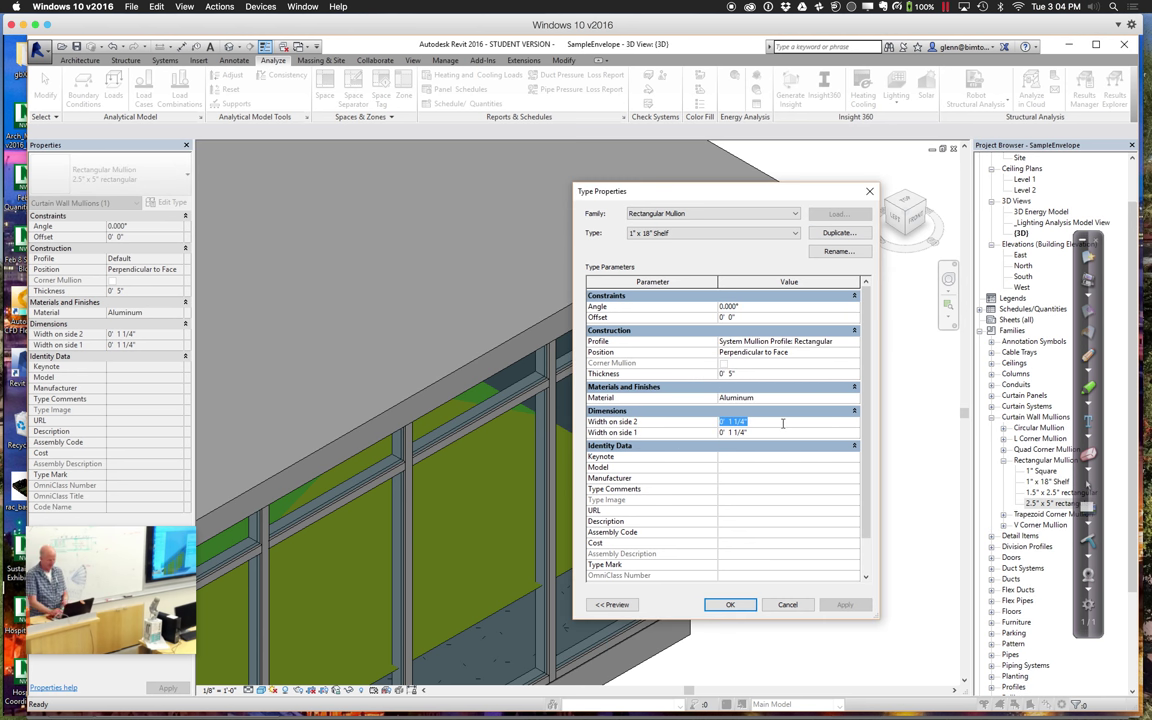
type("0 0.5")
key("Tab")
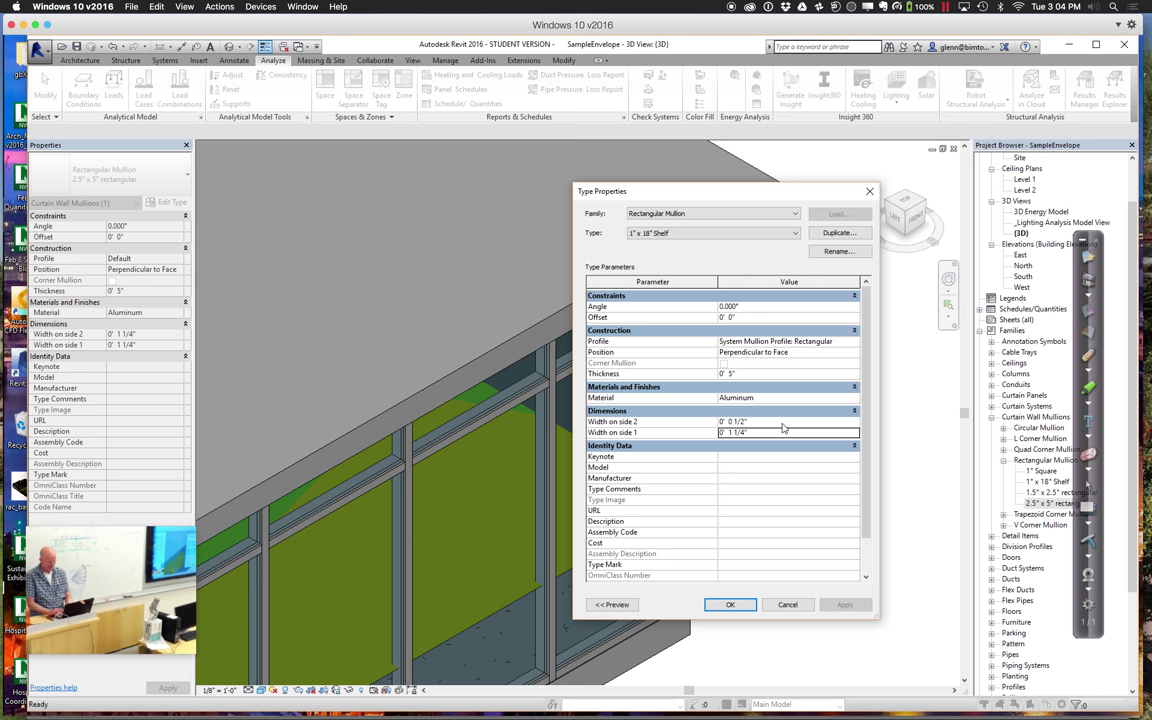
type("0 0.5")
key("Tab")
Give the shelf mullion type a thickness of 1' 6" and an offset of 0' 9", and accept the type properties.
left_click(759, 377)
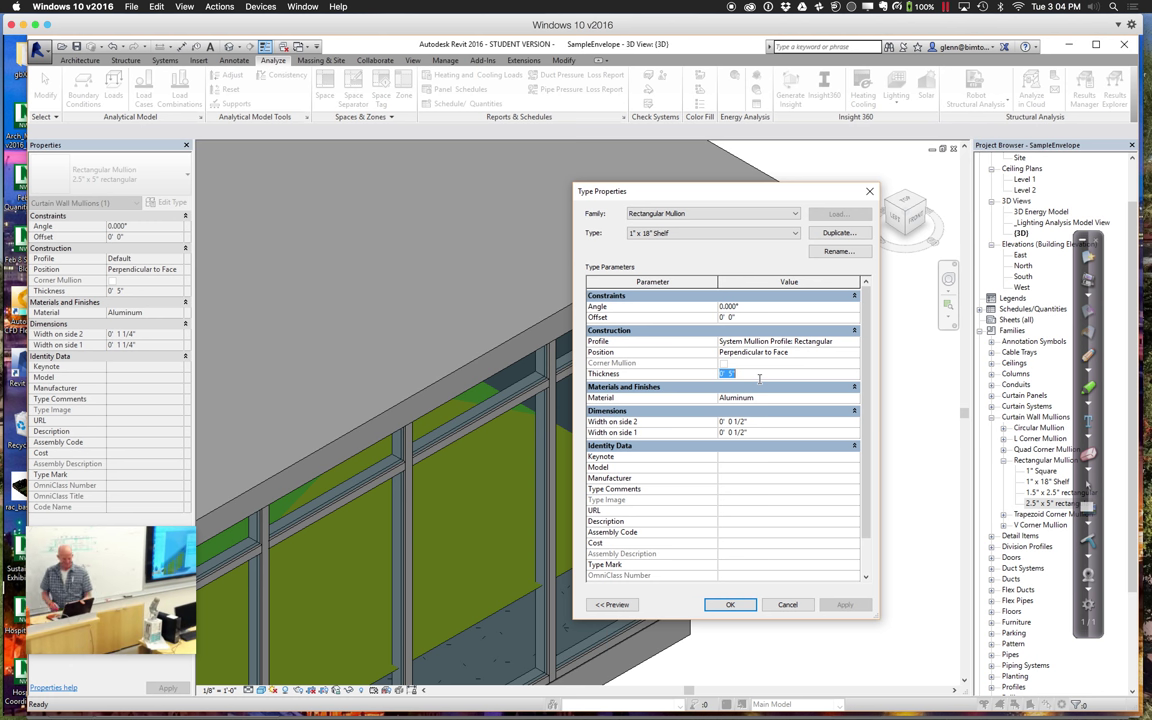
type("1' 6")
key("Tab")
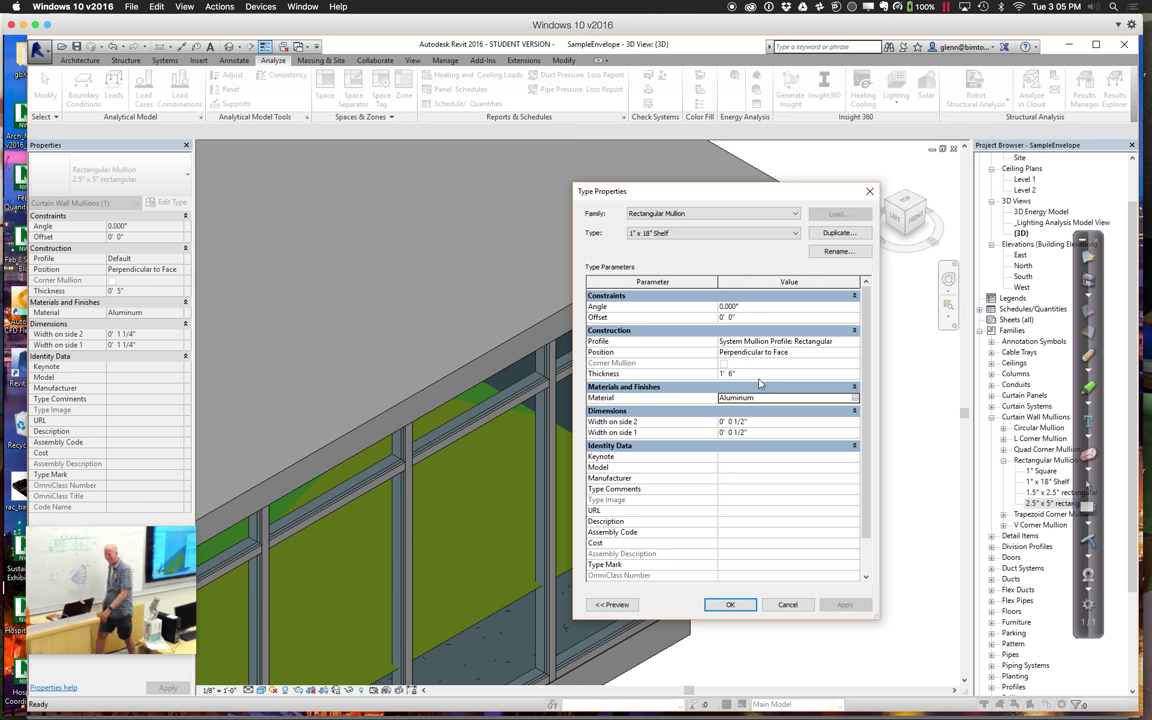
left_click(770, 318)
type("9")
key("Tab")
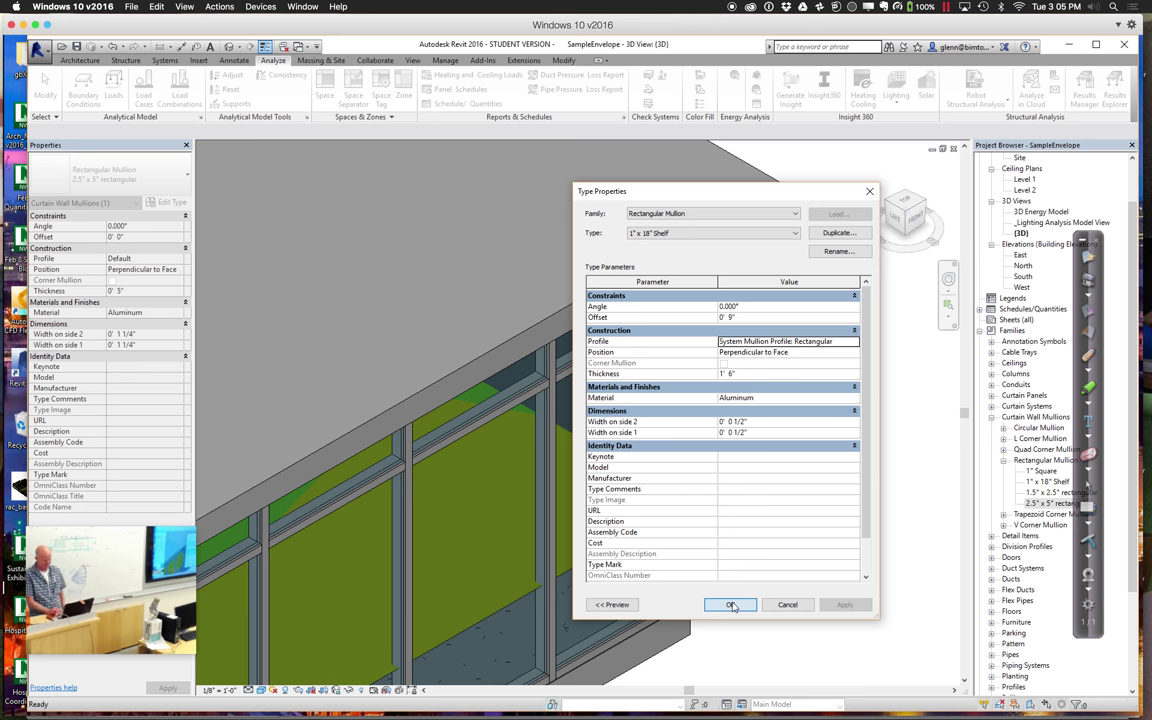
left_click(730, 604)
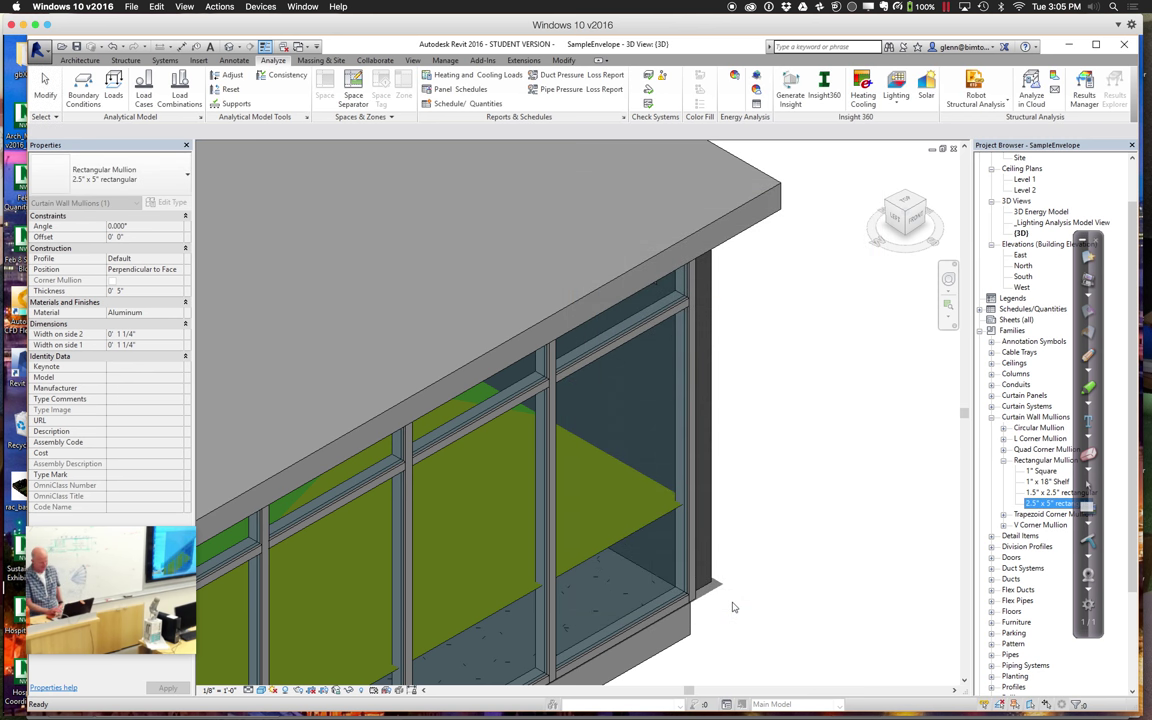
left_click(777, 561)
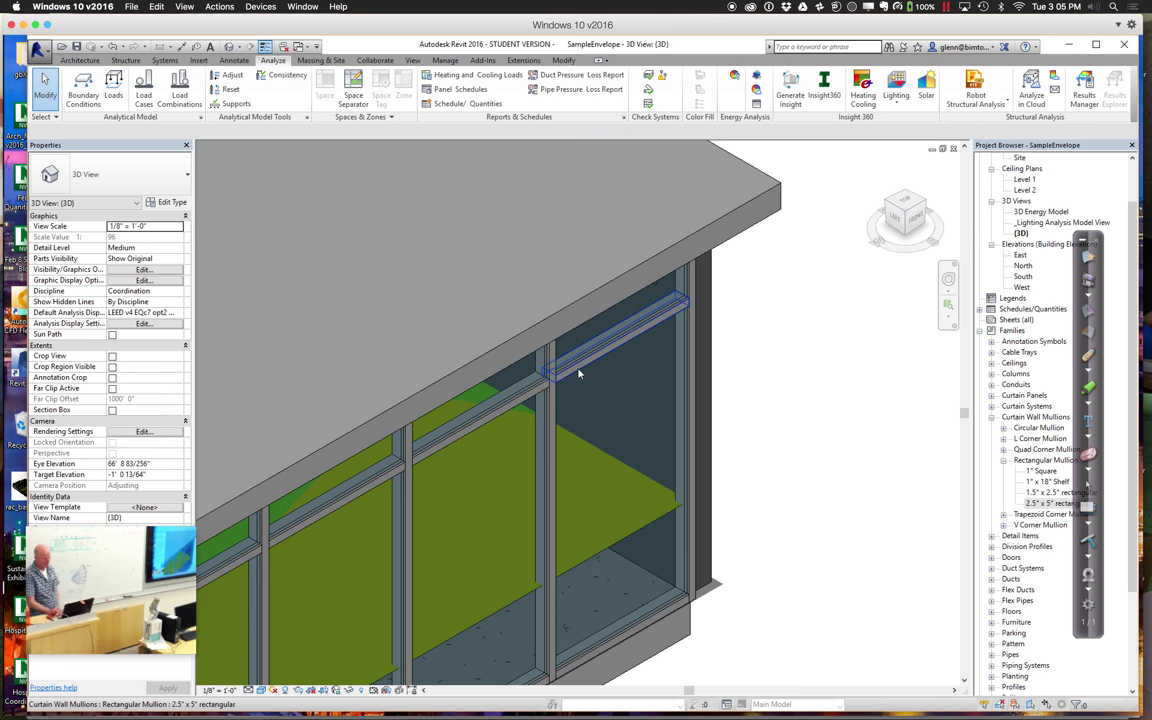
Change the upper horizontal mullion in the front storefront's end bay to the 1" x 18" Shelf type.
left_click(578, 373)
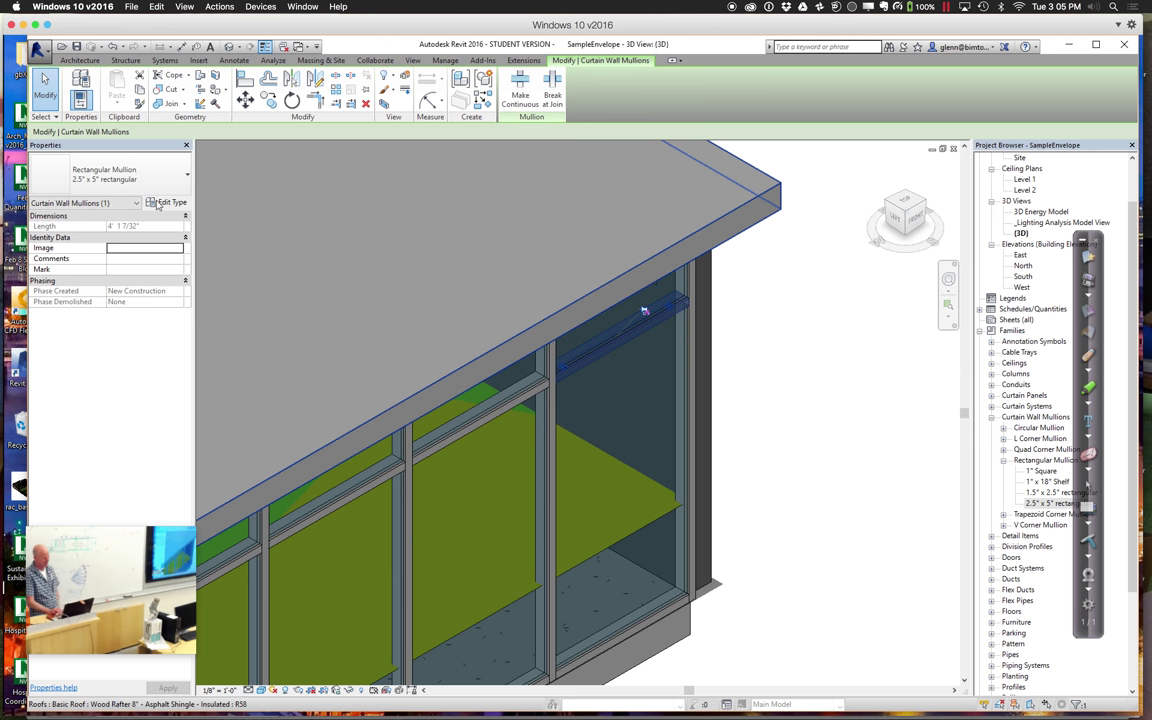
left_click(140, 172)
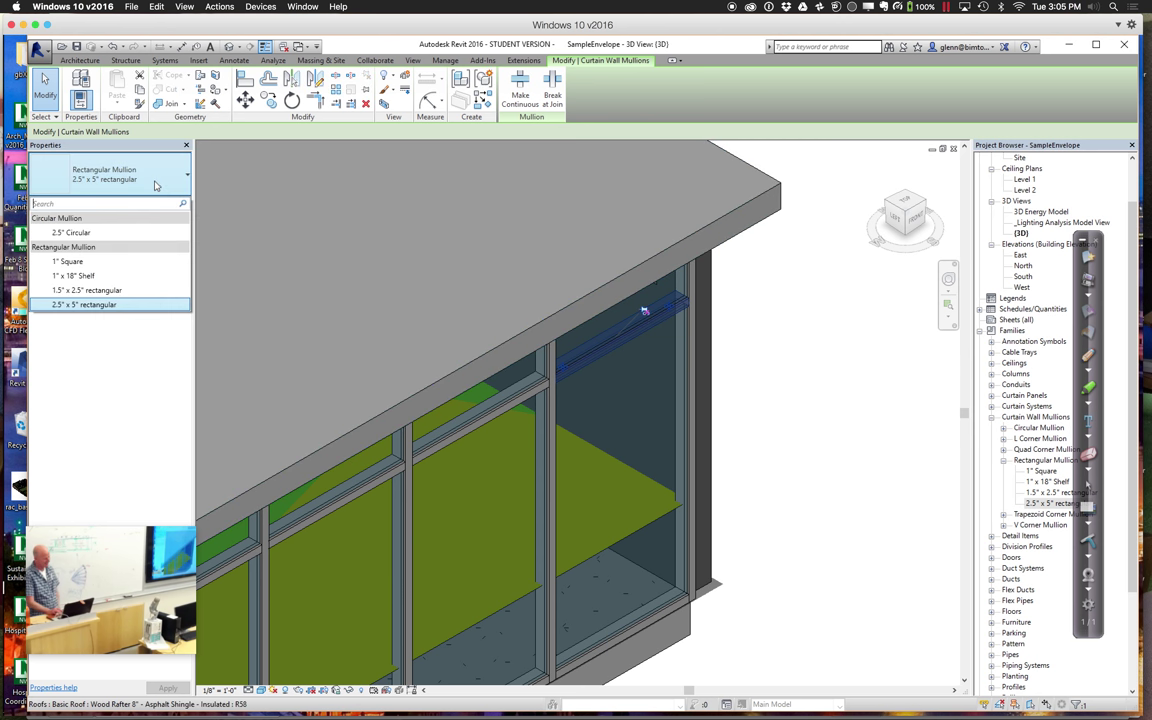
left_click(78, 275)
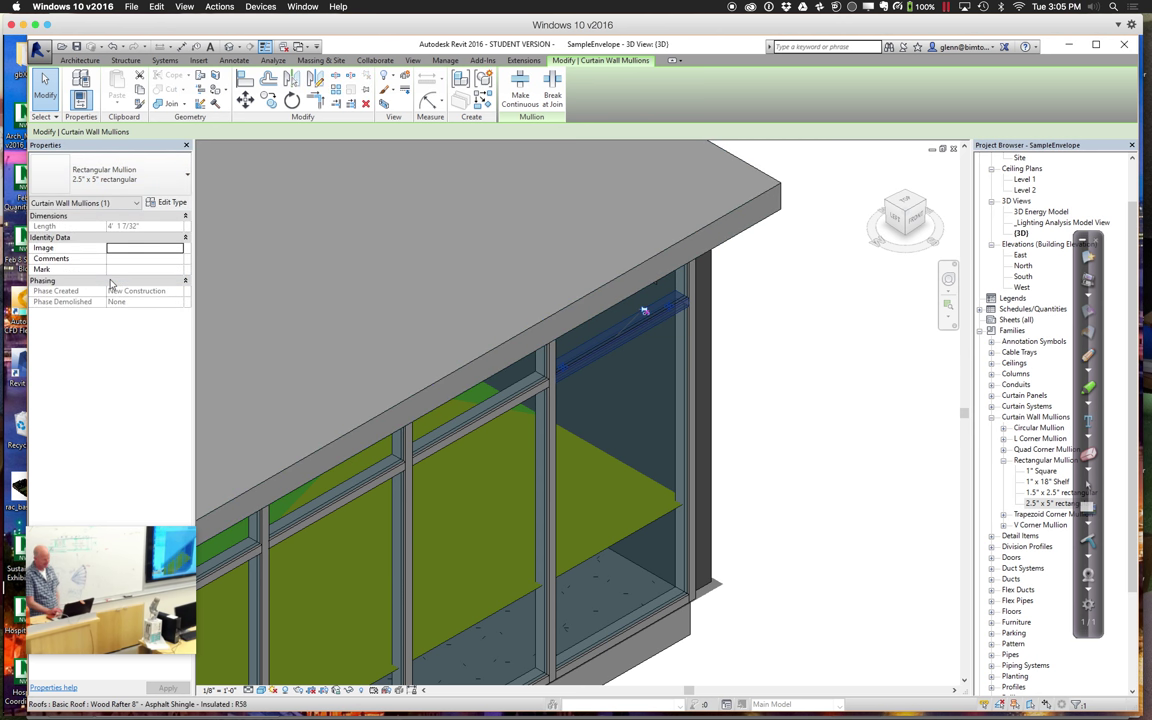
left_click(800, 418)
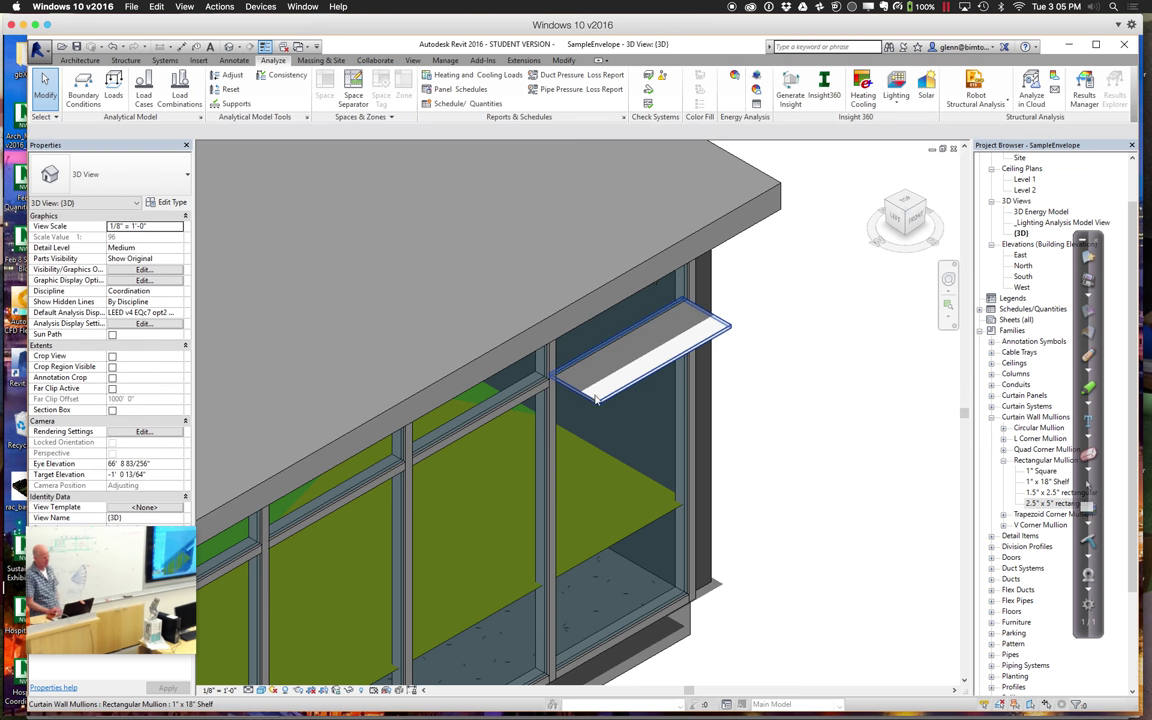
Set the interior horizontal mullions of the front wall's Storefront + Light Shelf type to Rectangular Mullion : 1" x 18" Shelf and accept it.
key("Tab")
left_click(697, 515)
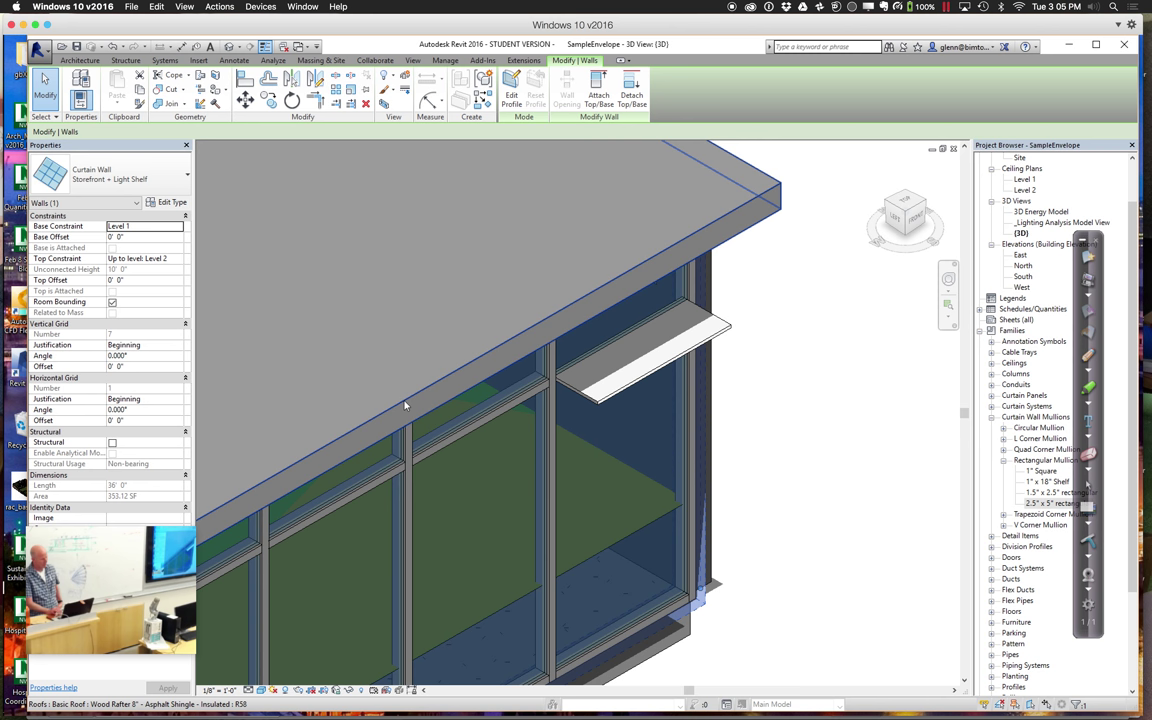
left_click(172, 202)
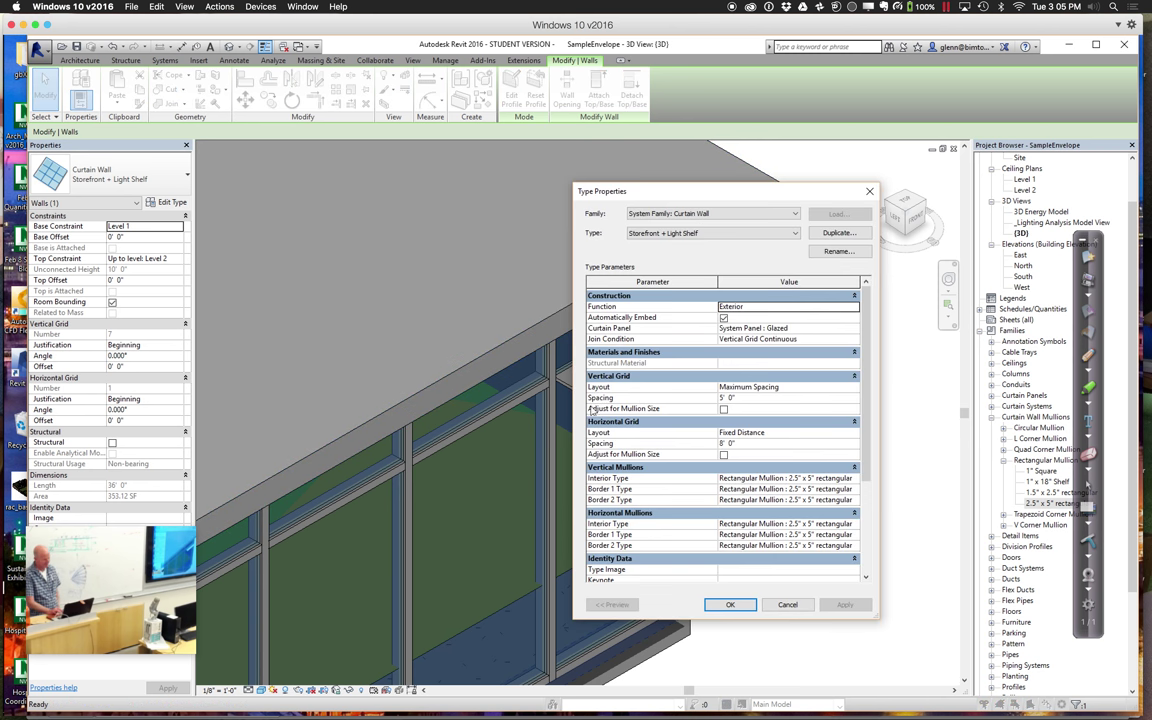
left_click(853, 526)
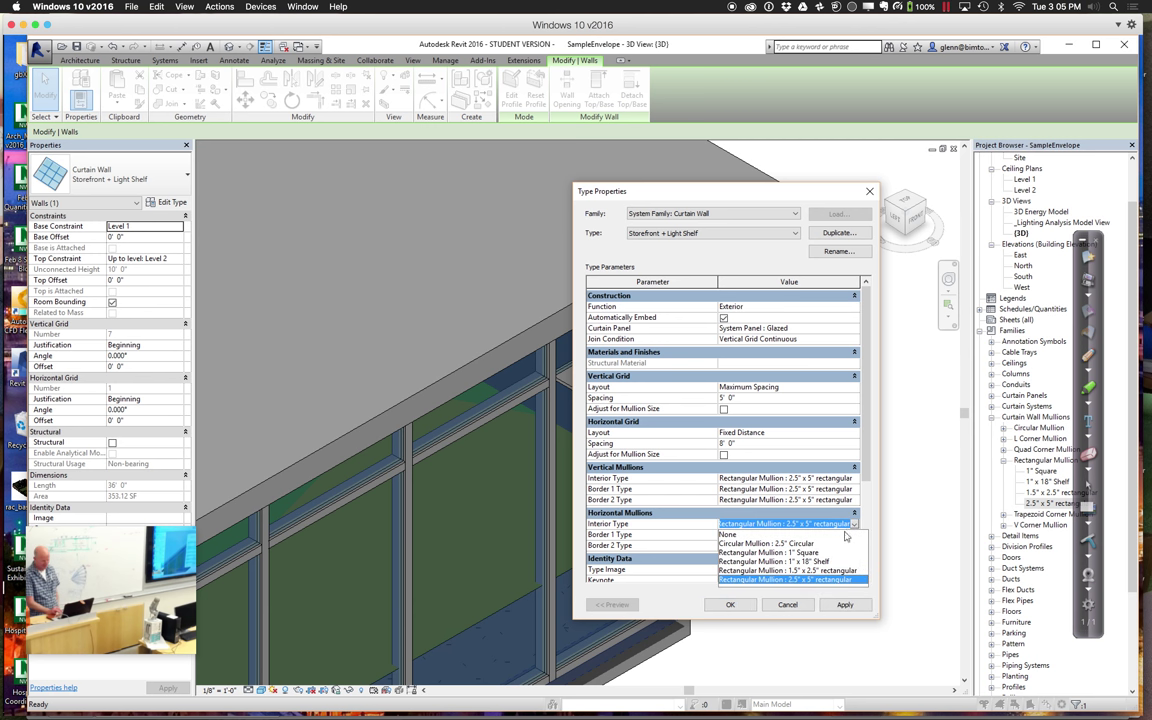
left_click(821, 562)
left_click(846, 606)
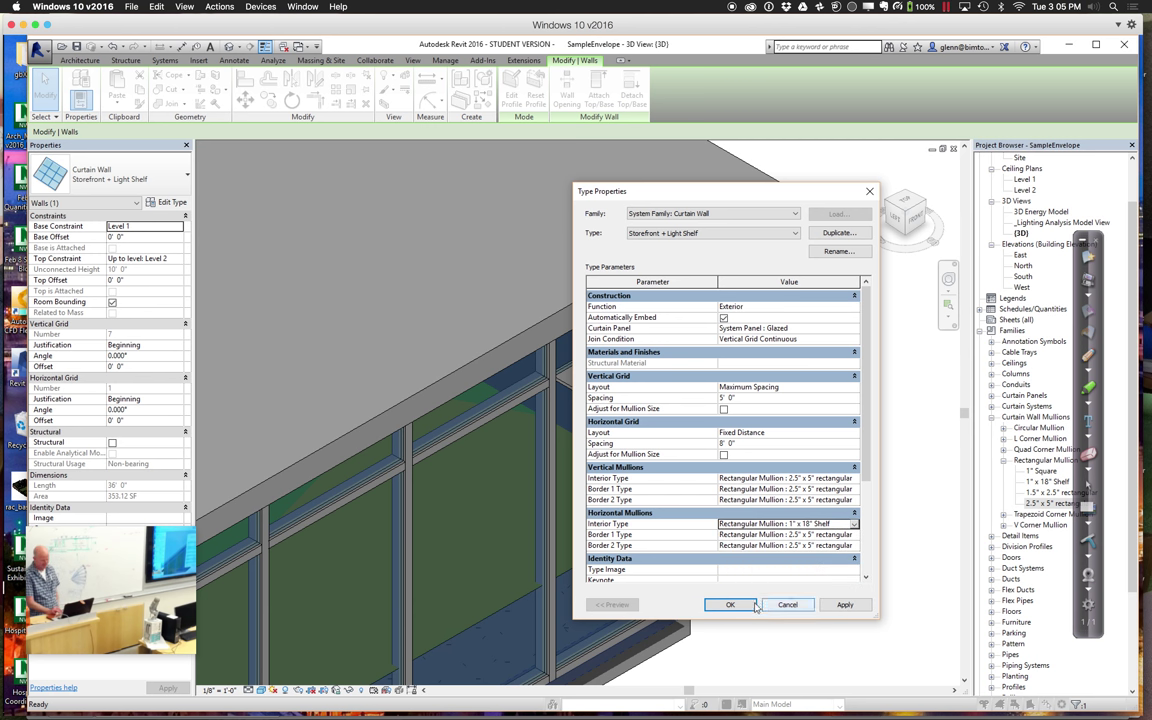
left_click(787, 606)
left_click(787, 609)
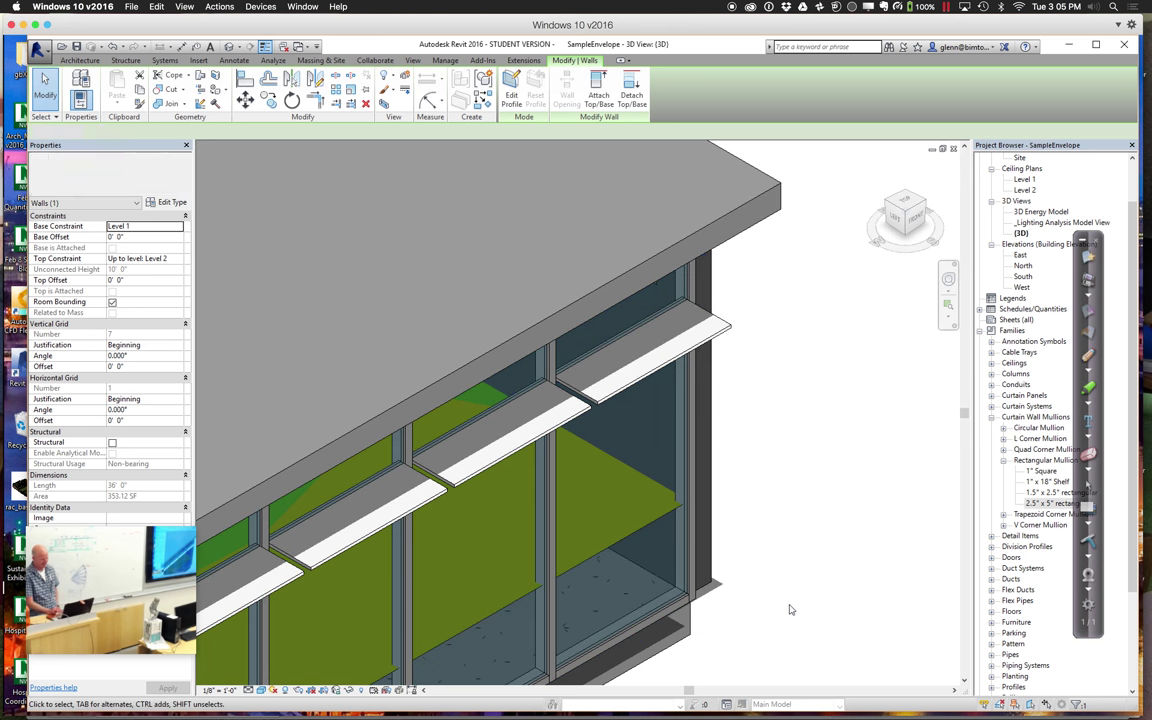
Change the shorter curtain wall around the corner from the front storefront to the Storefront + Light Shelf type.
scroll(789, 609, "down", 3)
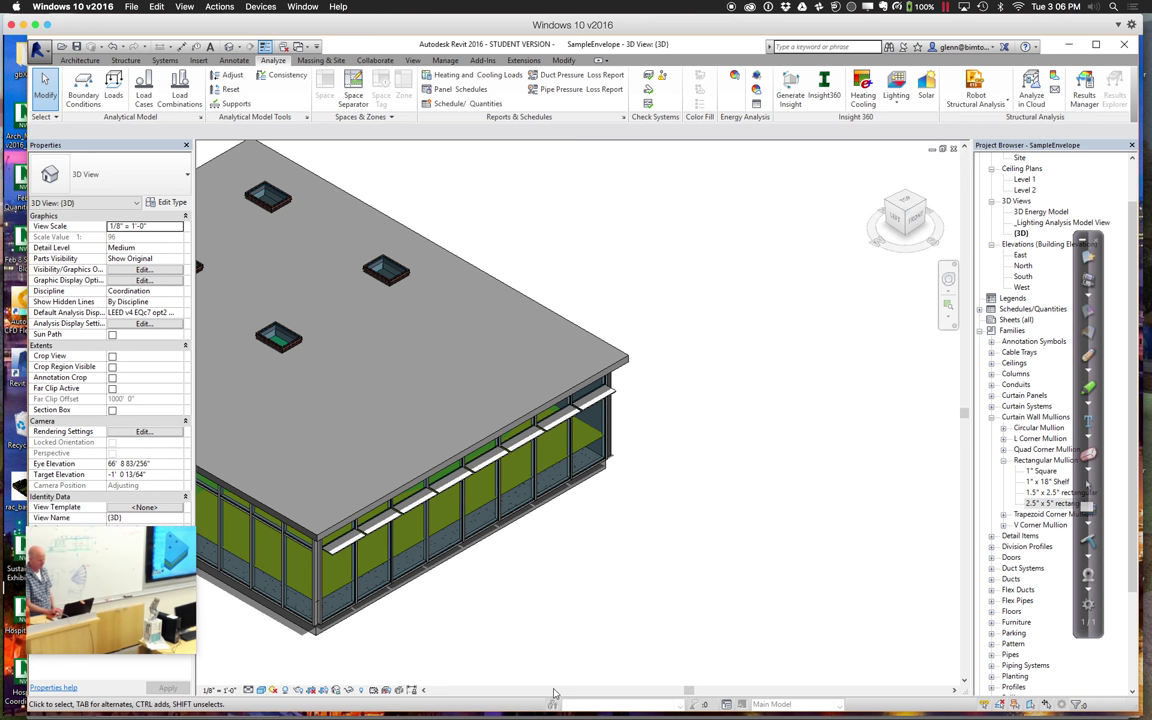
key("Left")
key("Left")
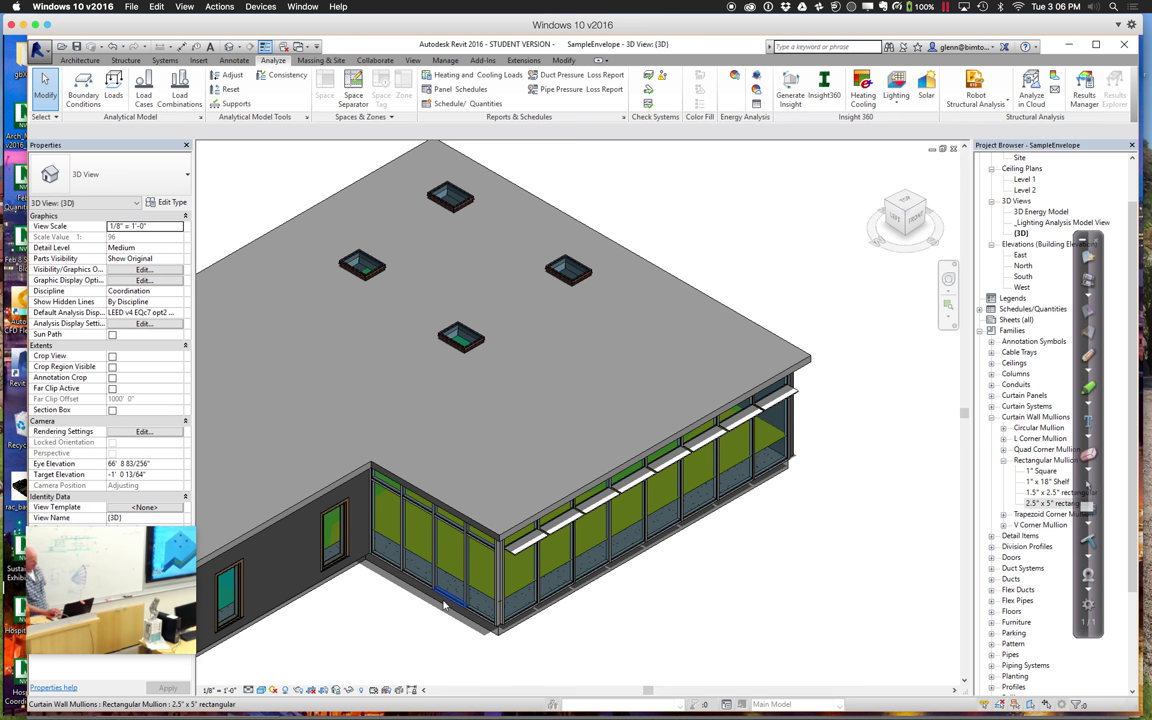
key("Tab")
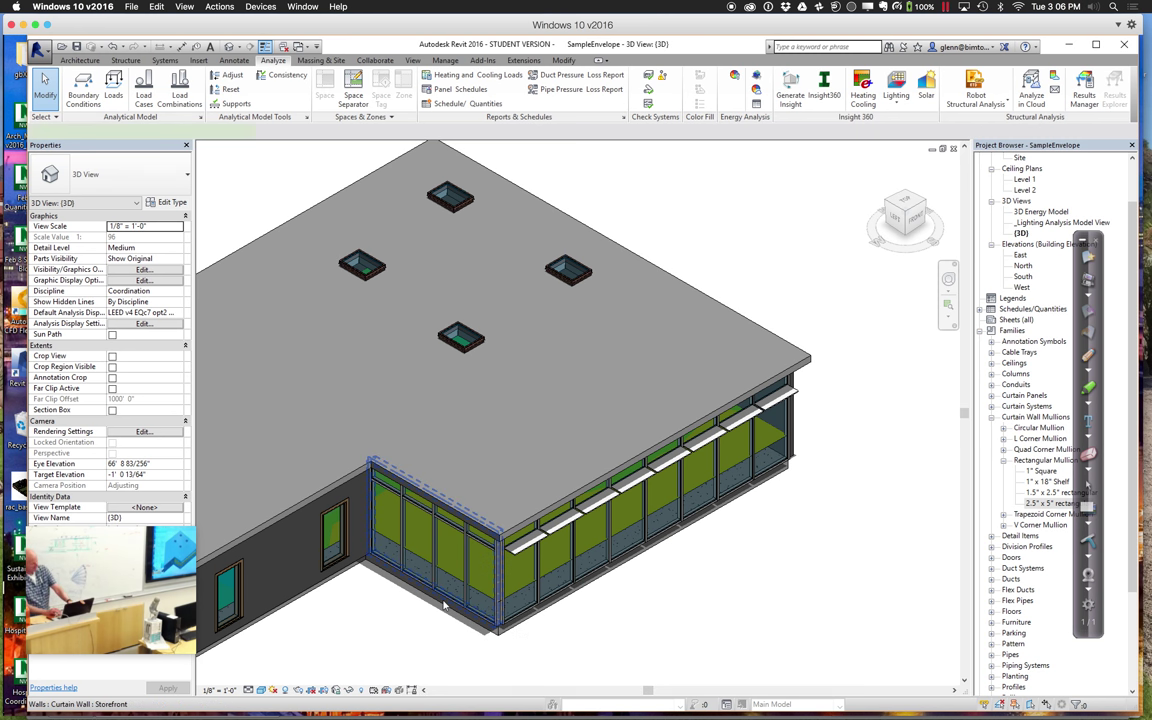
left_click(444, 604)
left_click(150, 190)
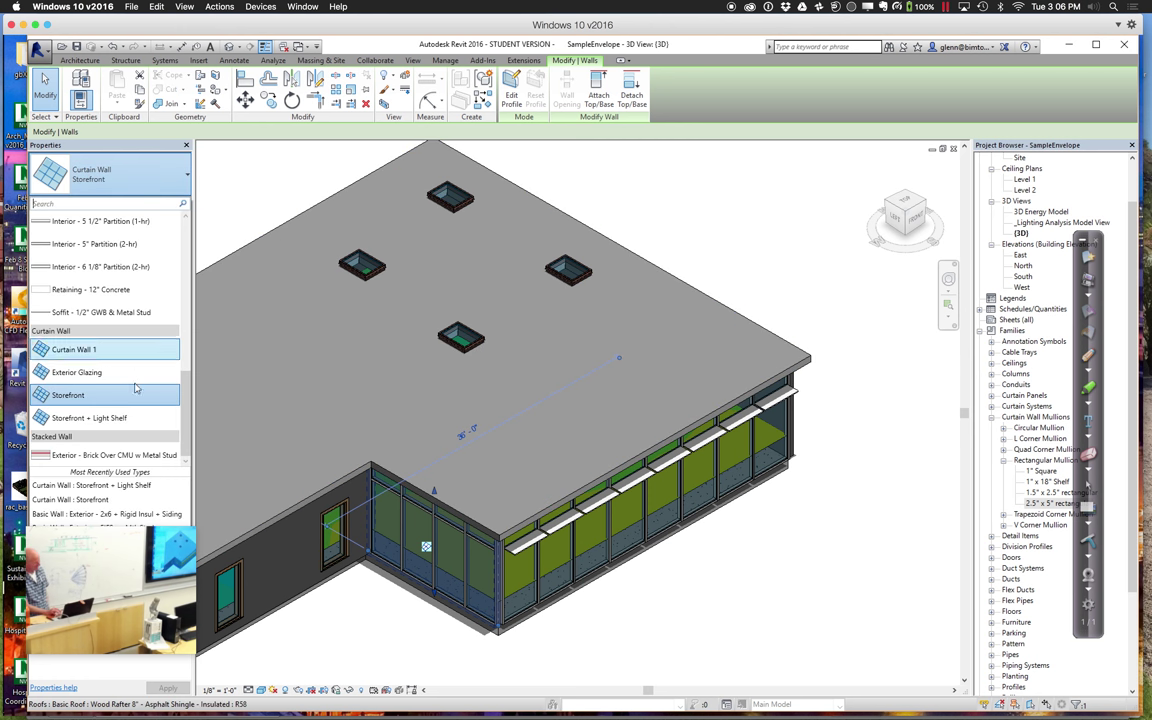
left_click(118, 390)
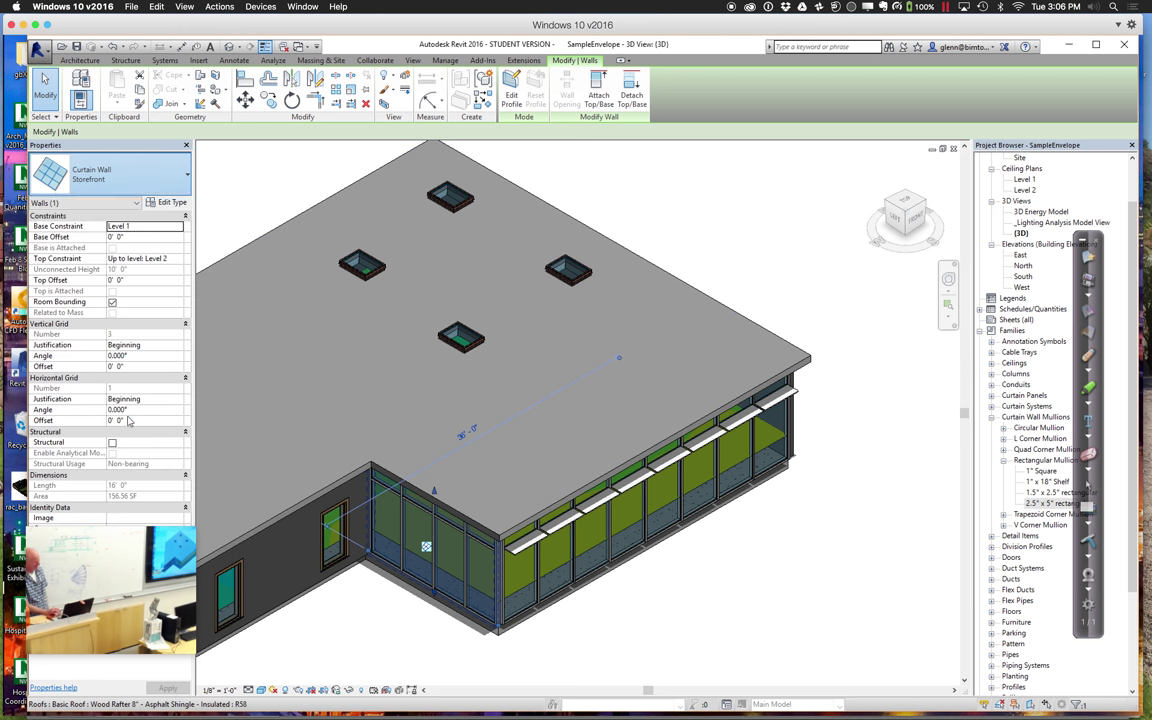
left_click(390, 645)
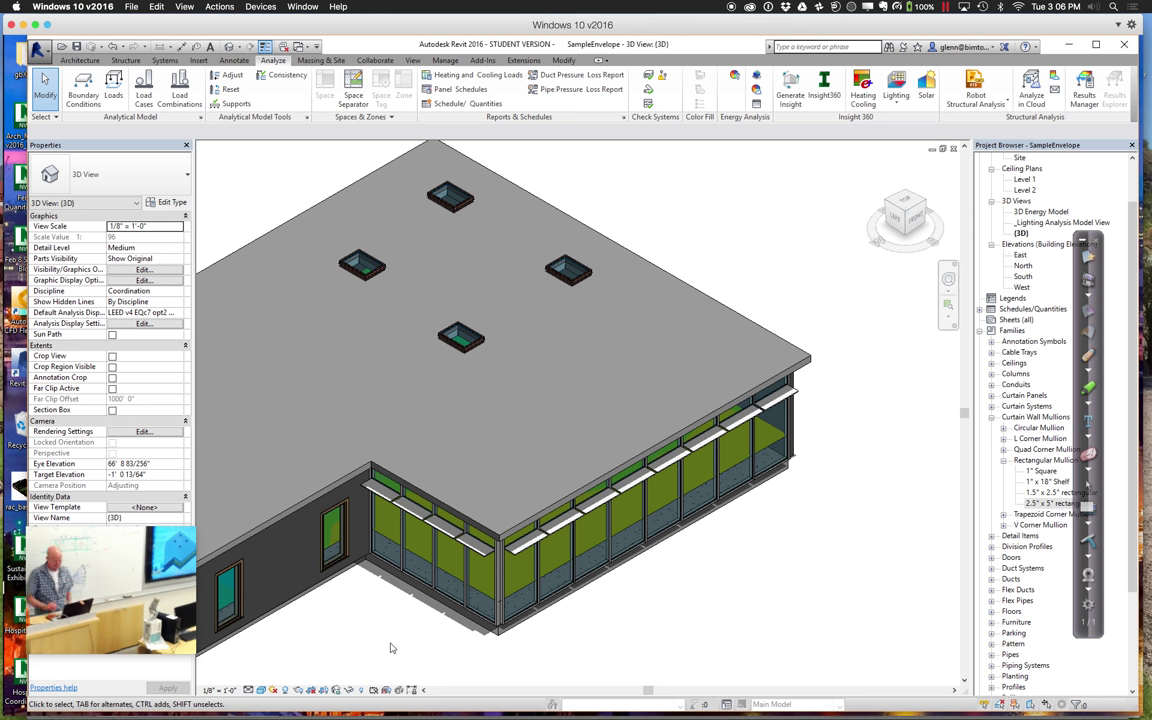
Try a 4' 0" horizontal grid spacing for the Storefront + Light Shelf type, reduce it to 2' 0" and accept it.
left_click(487, 622)
left_click(170, 204)
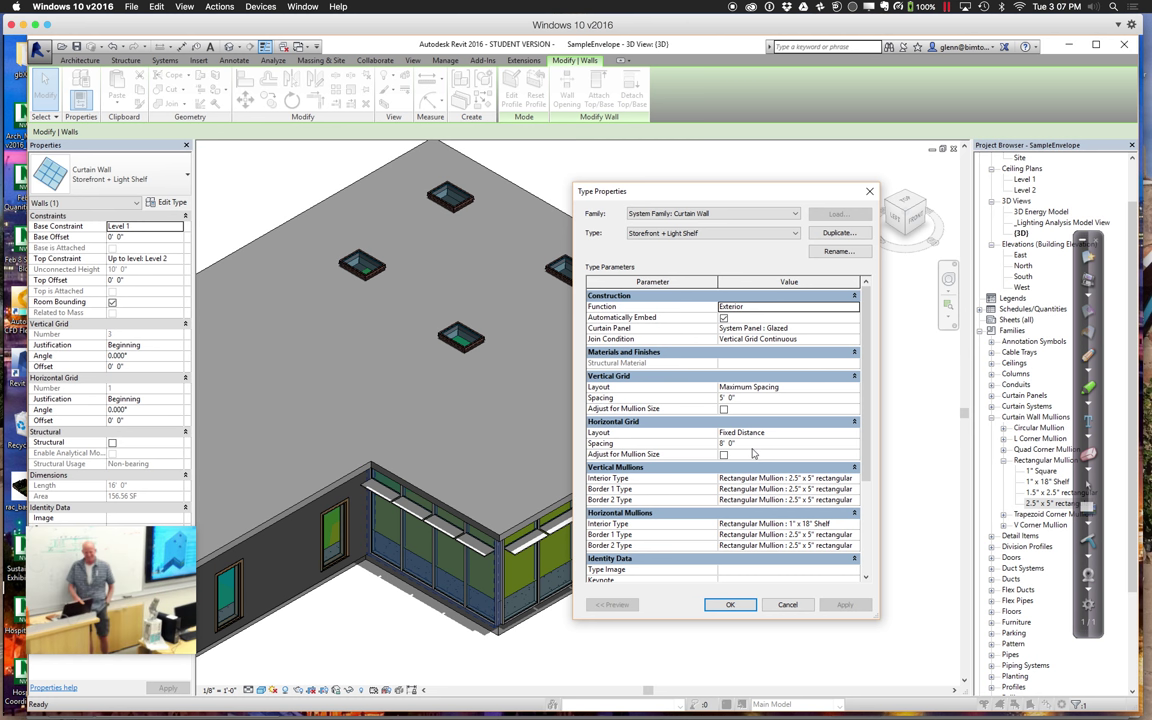
left_click(753, 446)
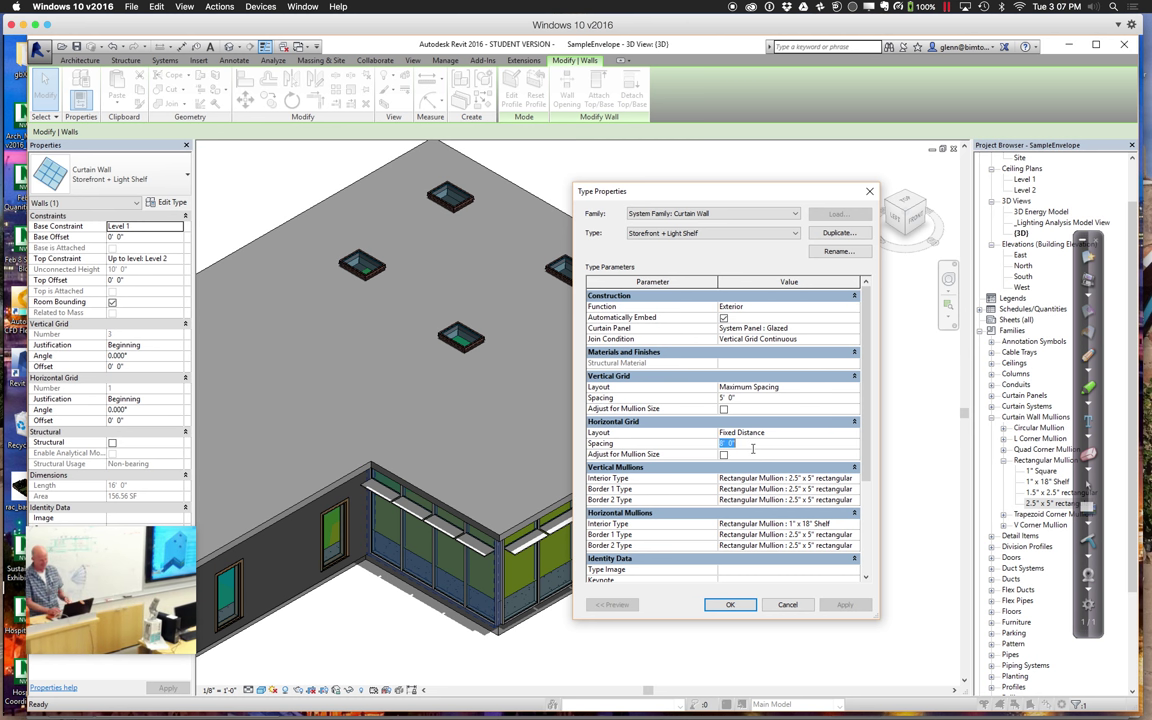
type("4")
left_click(842, 605)
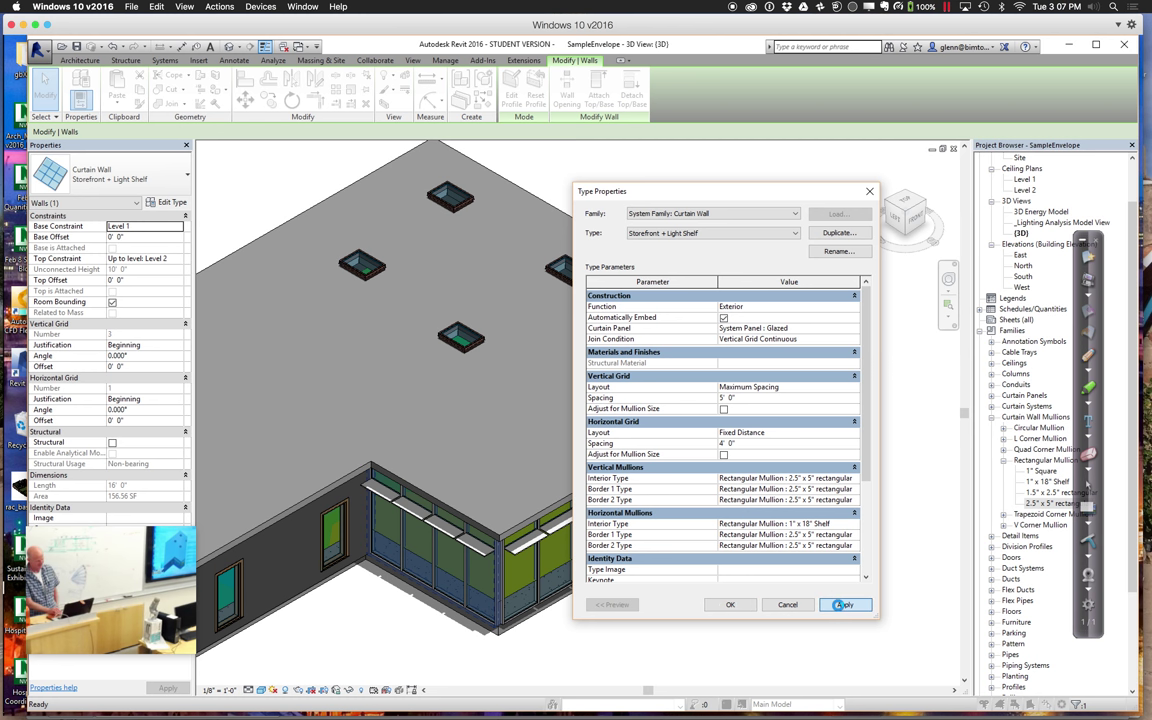
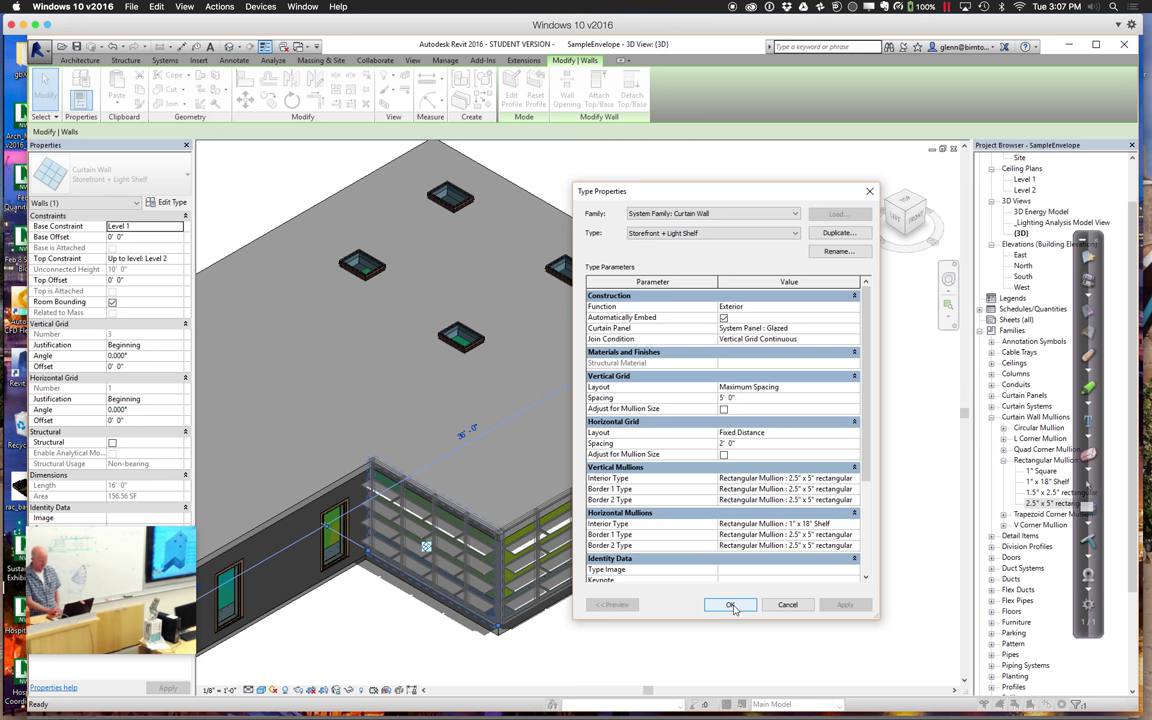
left_click(731, 605)
left_click(714, 631)
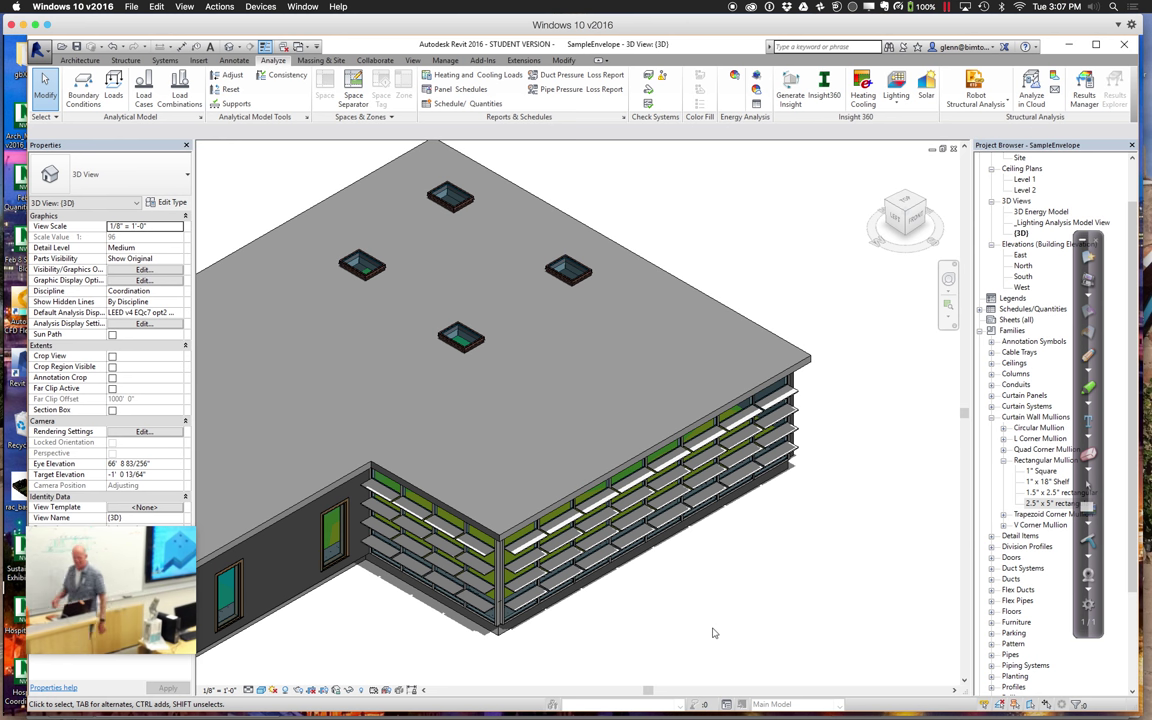
Split the solid side wall at two points between the high windows and the tall window, isolating an 11' 0" segment.
left_click(927, 204)
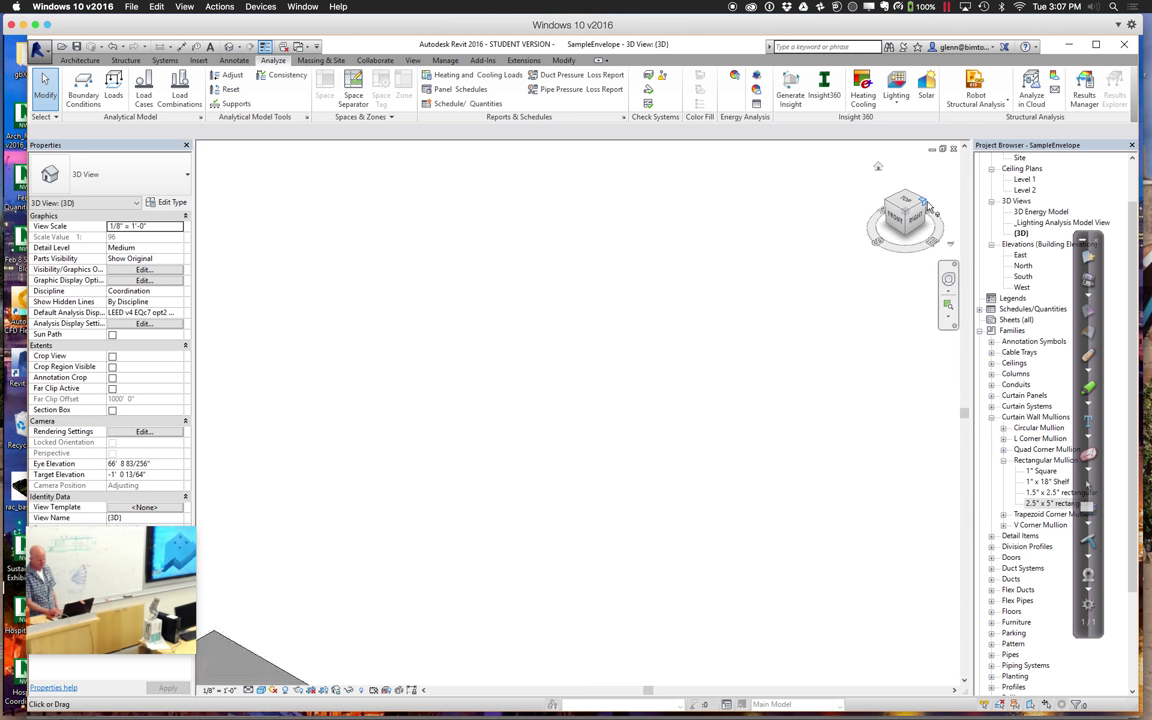
left_click(948, 305)
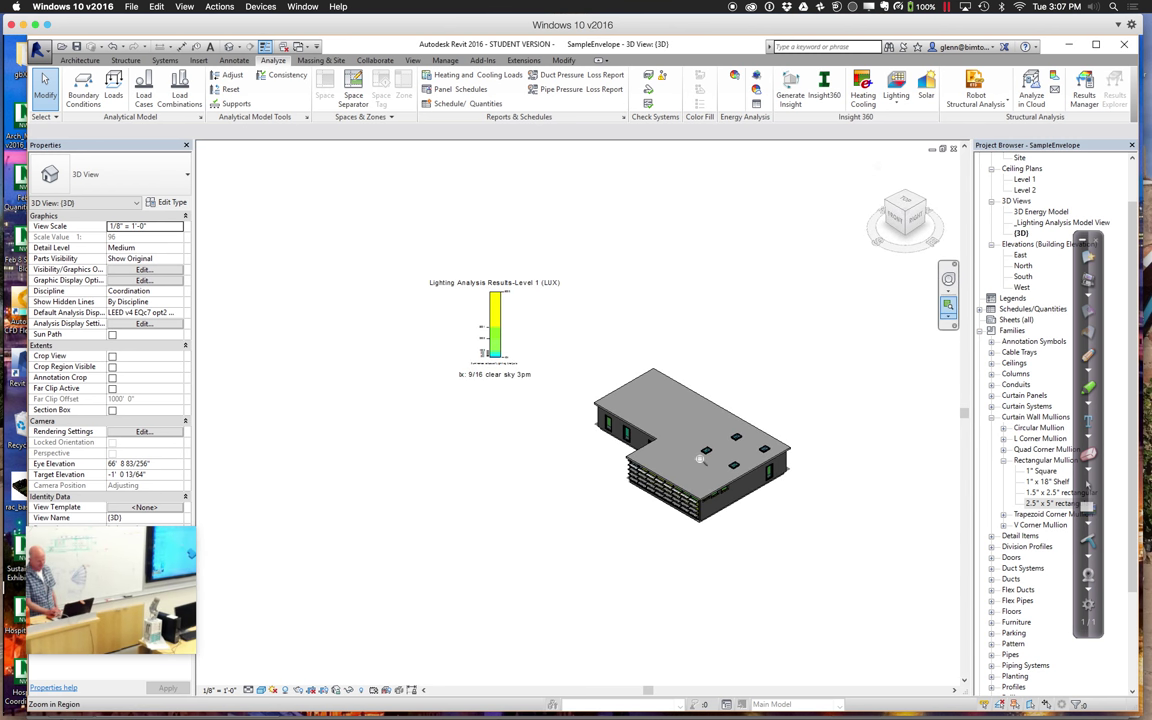
left_click_drag(583, 421, 810, 553)
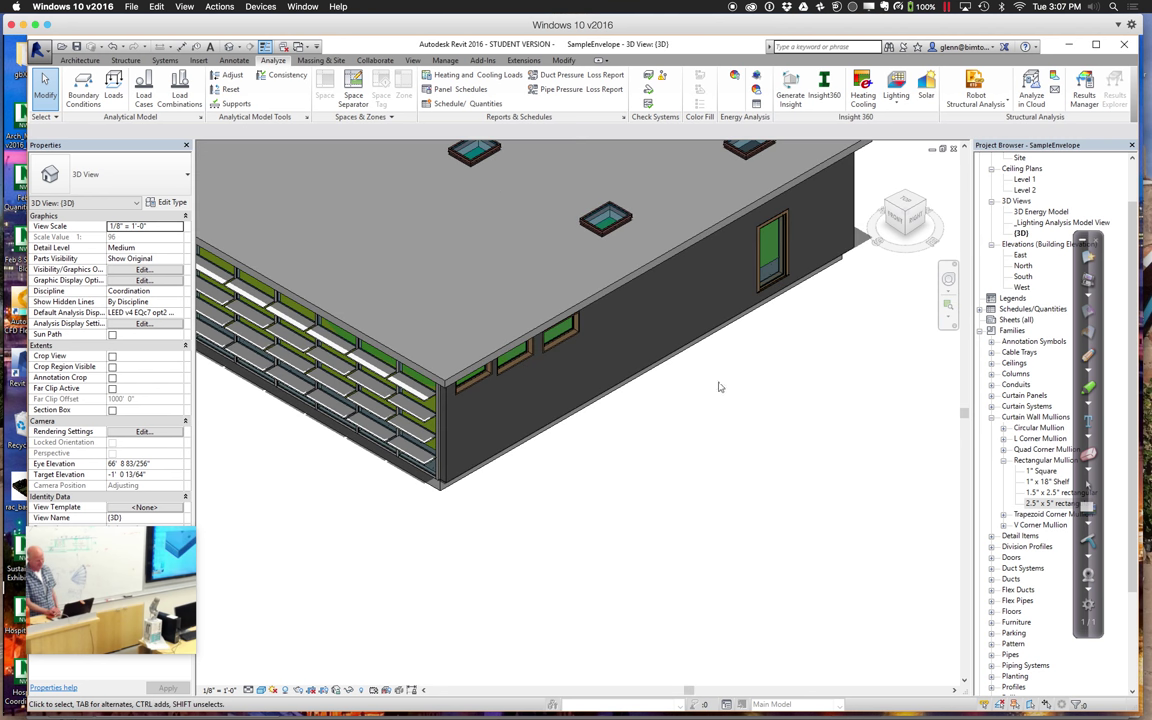
left_click(673, 350)
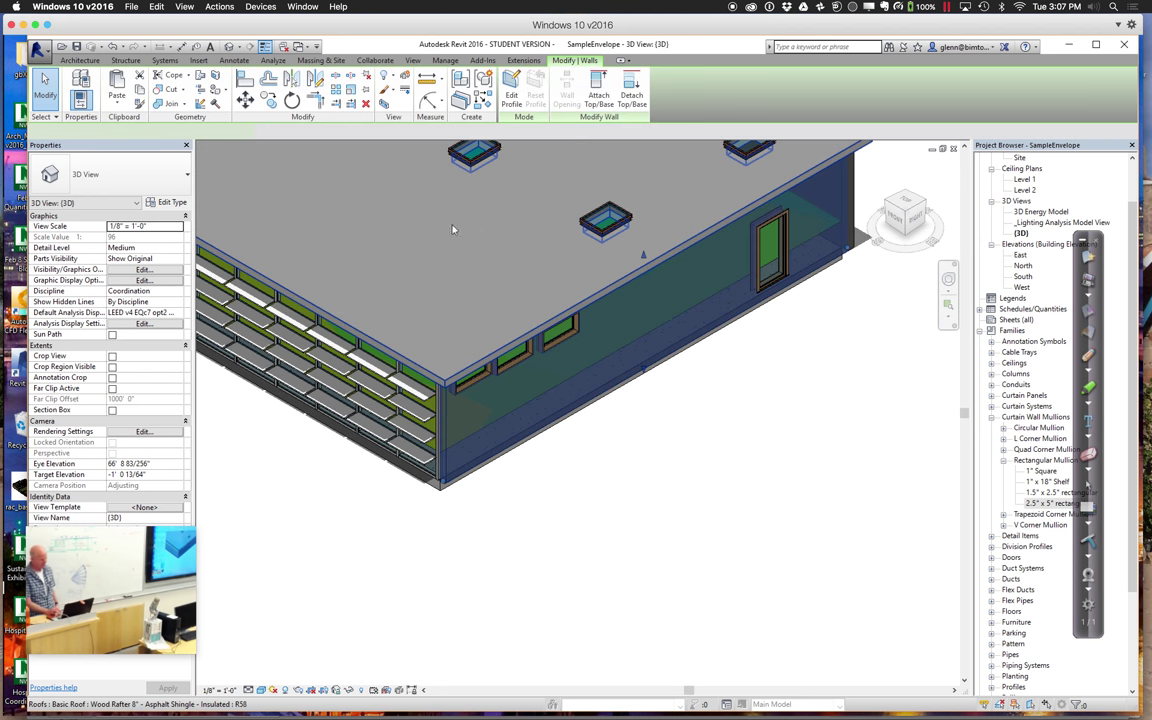
key("Escape")
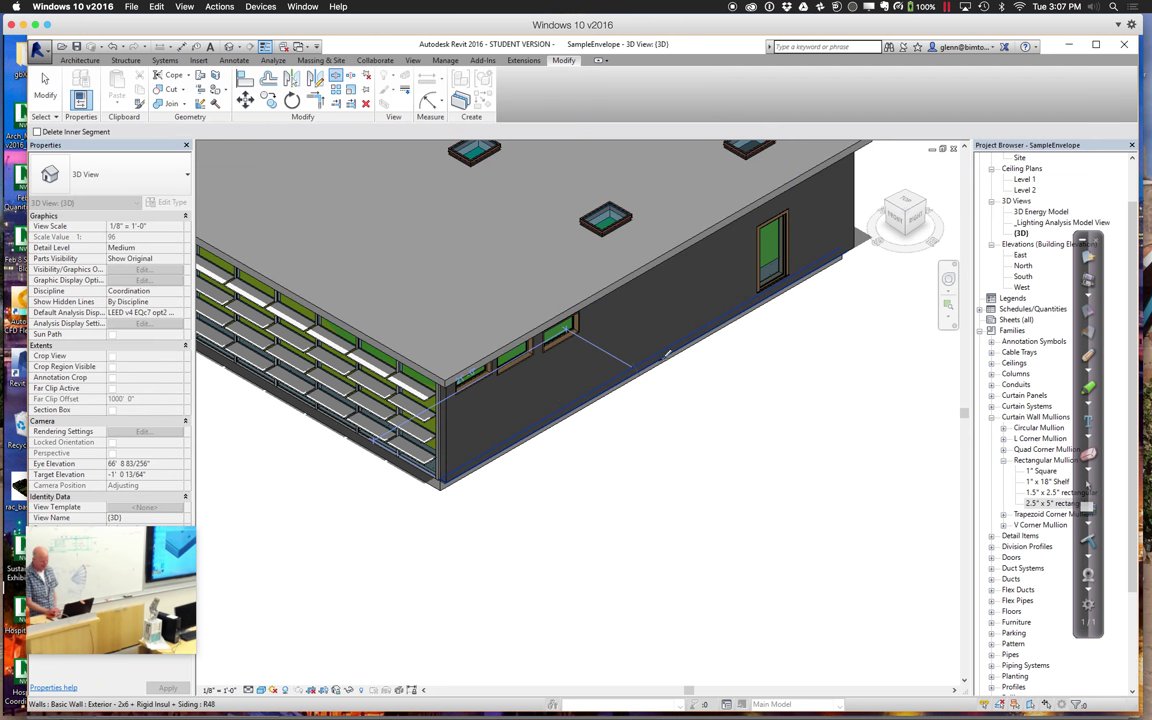
left_click(741, 305)
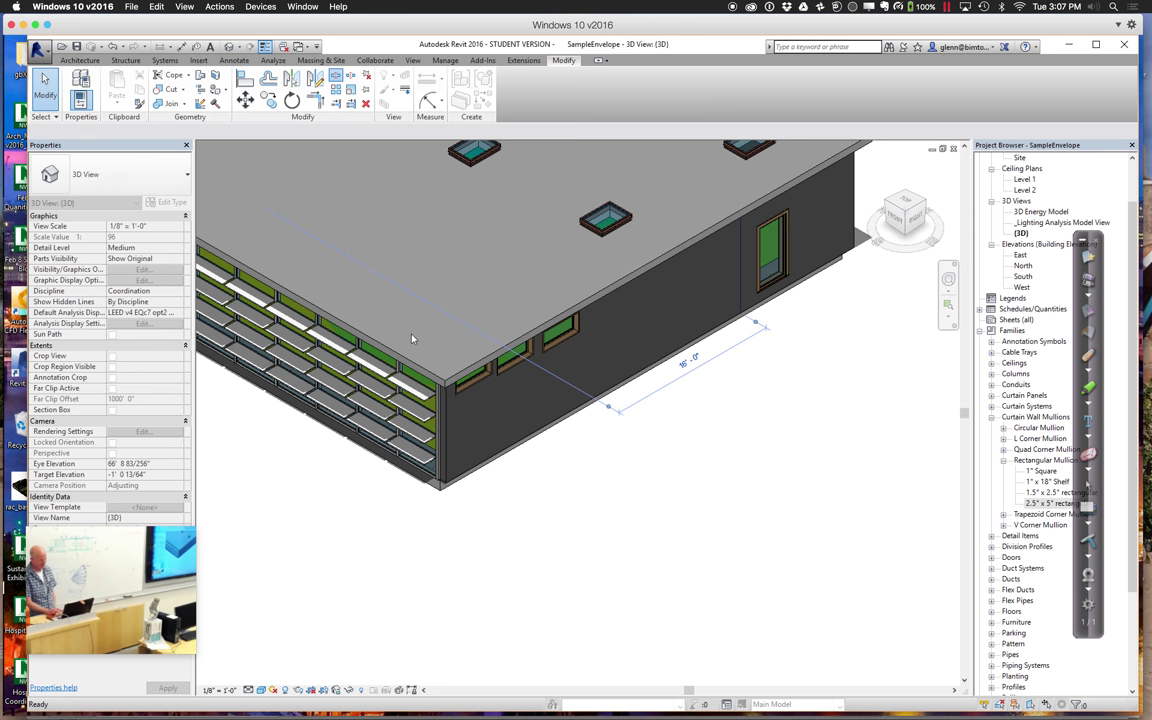
key("Escape")
Change the isolated side wall segment between the high windows and the tall window to the Storefront + Light Shelf curtain wall type.
left_click(641, 378)
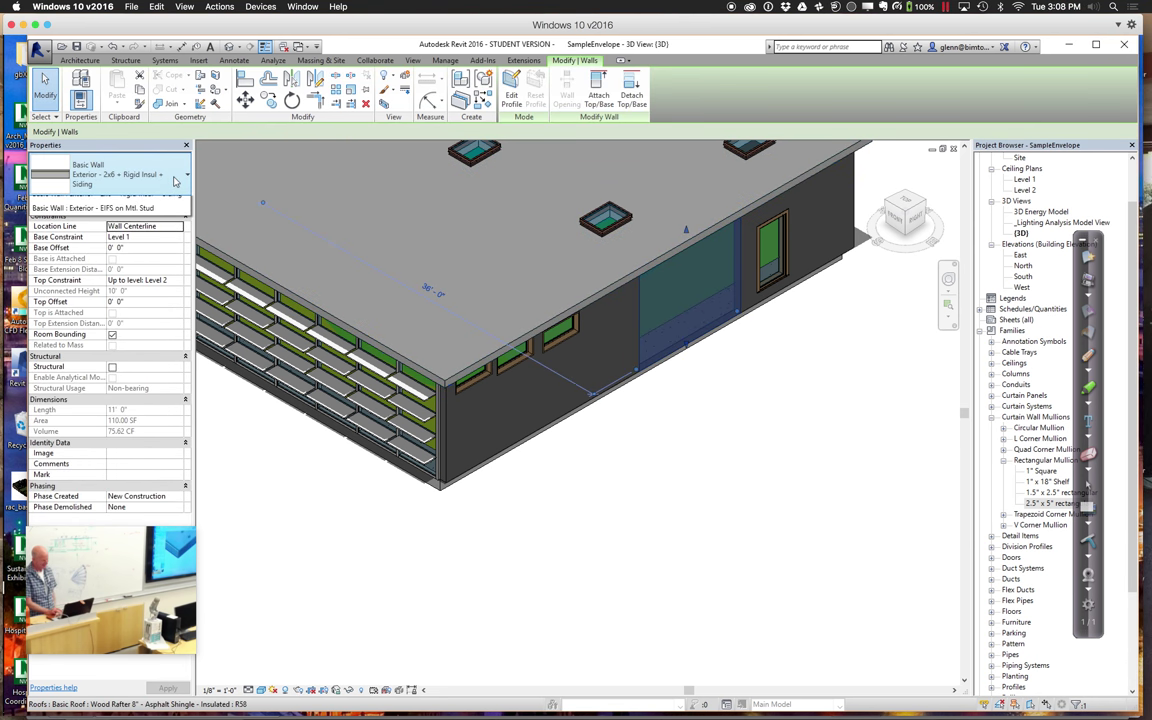
left_click(174, 185)
scroll(175, 330, "down", 10)
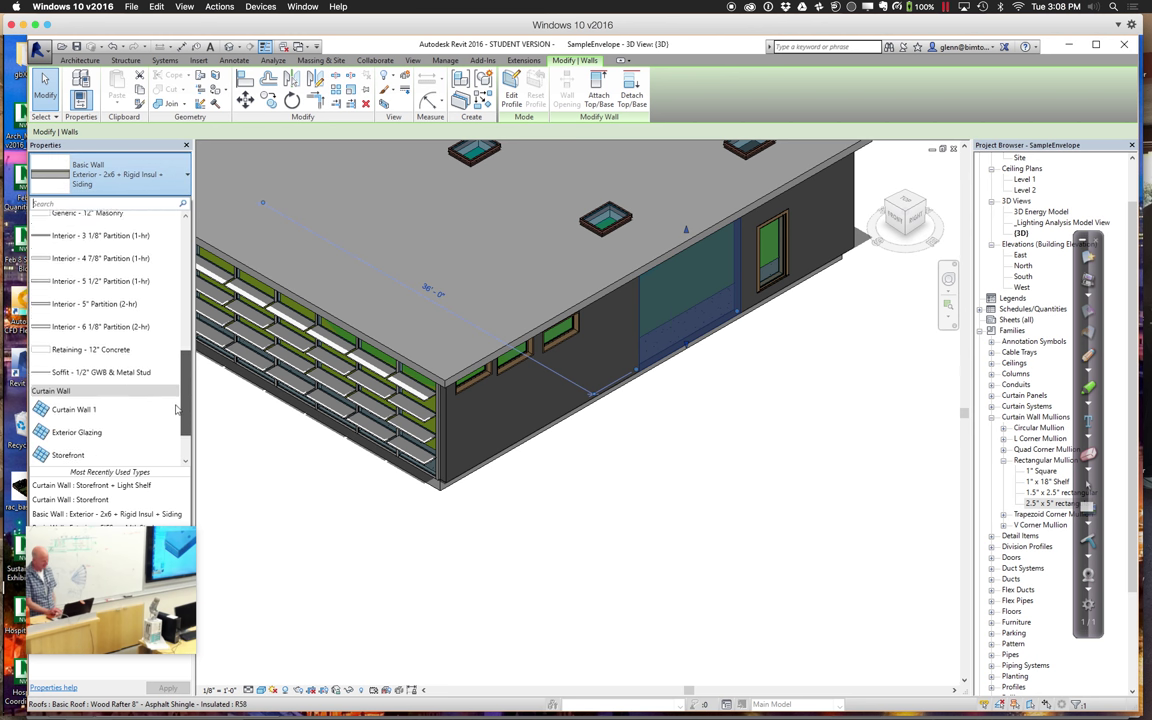
key("Escape")
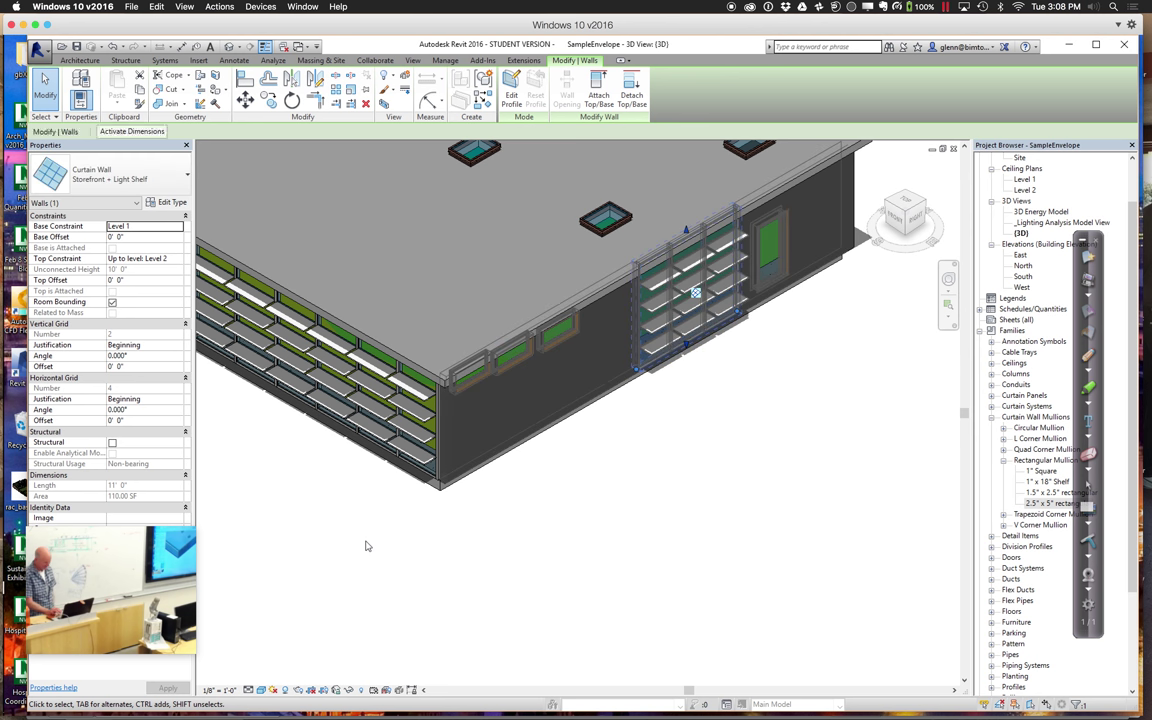
left_click(366, 545)
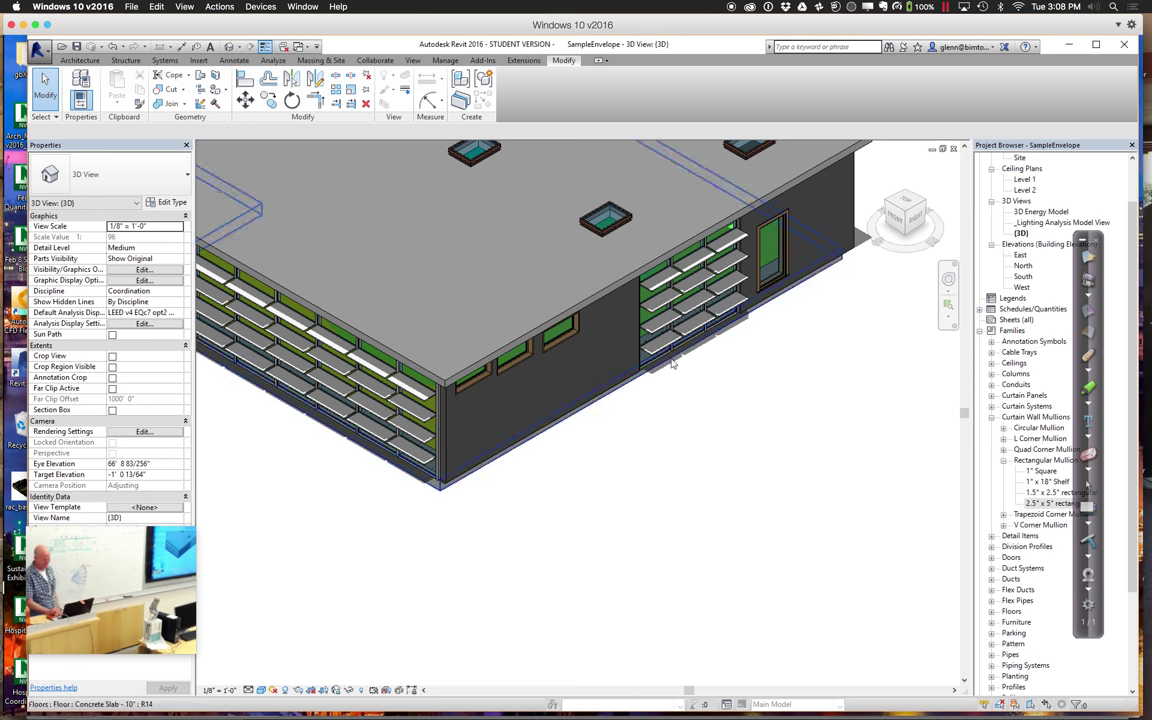
Duplicate the type of the side wall's new curtain wall segment under the name Storefront + Vertical Fin.
key("Tab")
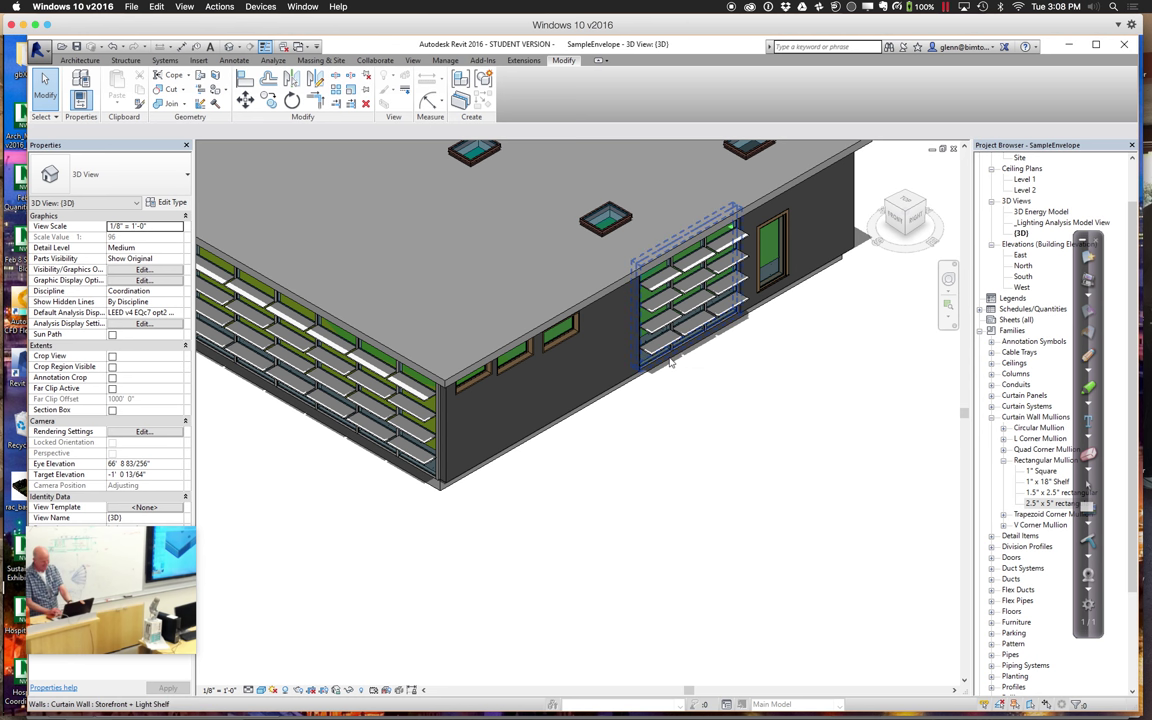
left_click(670, 362)
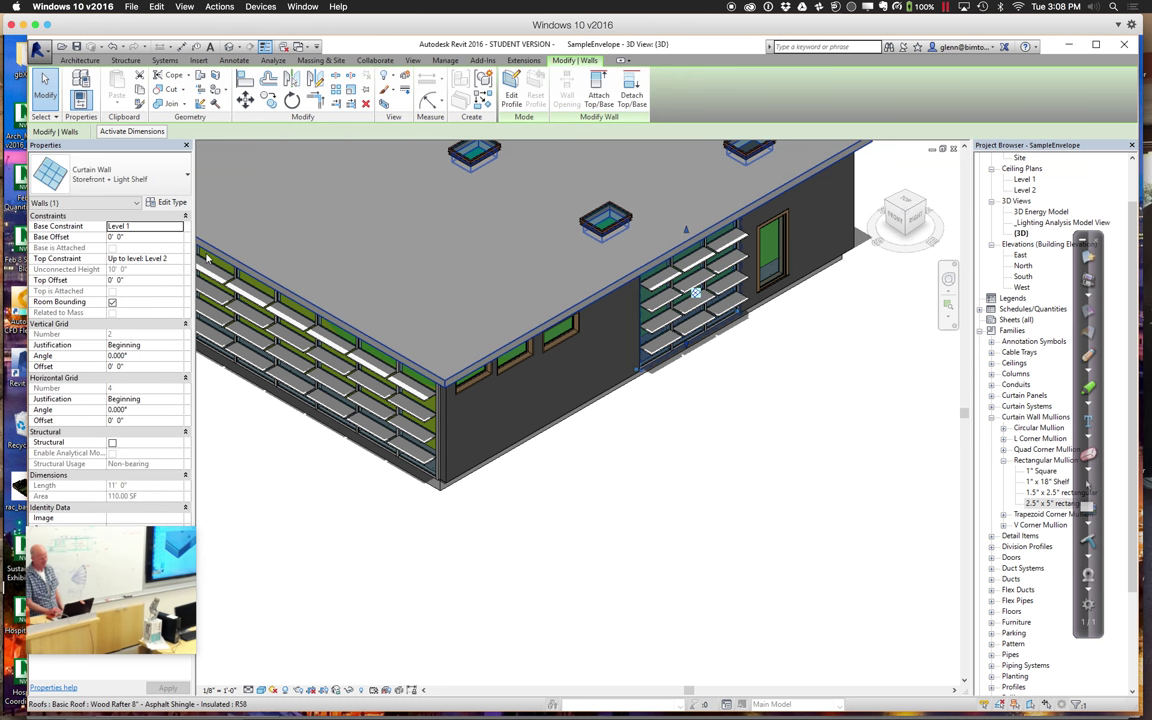
left_click(150, 176)
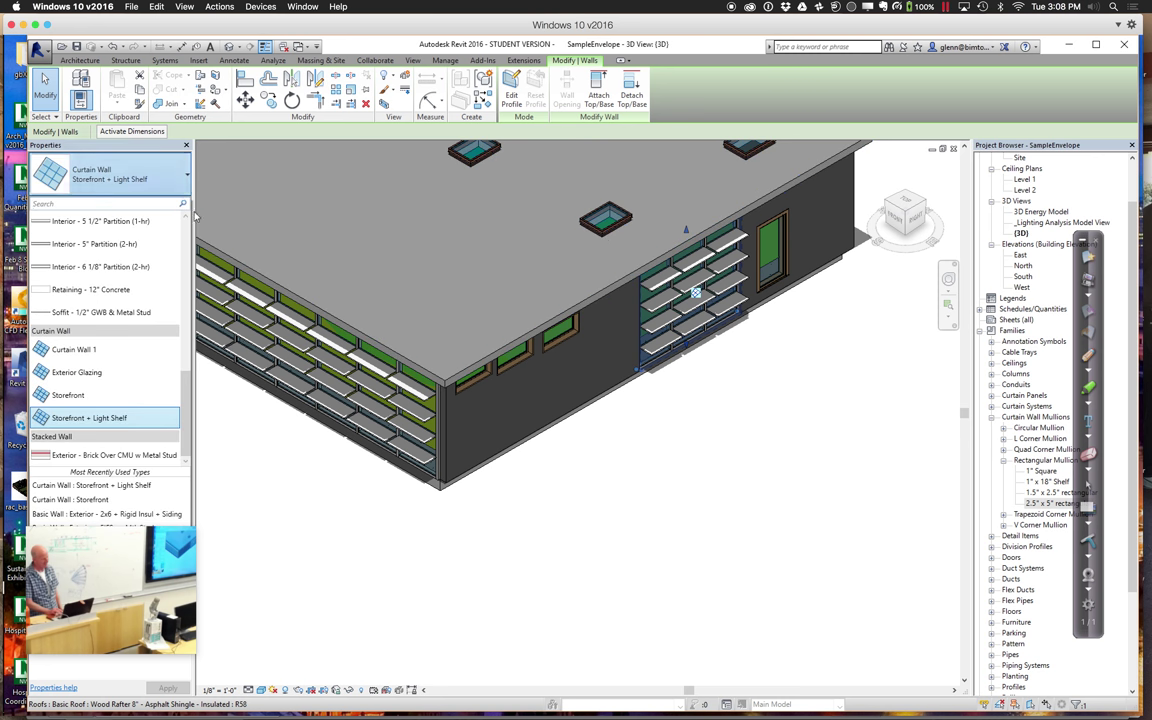
left_click(170, 170)
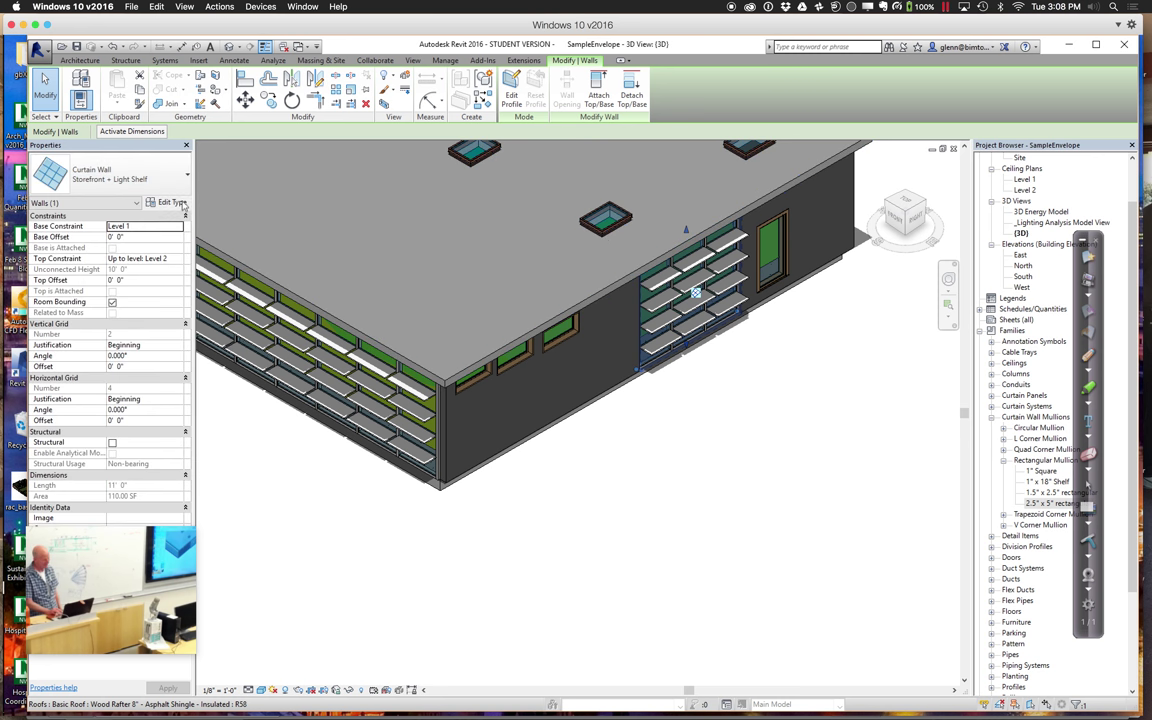
left_click(172, 202)
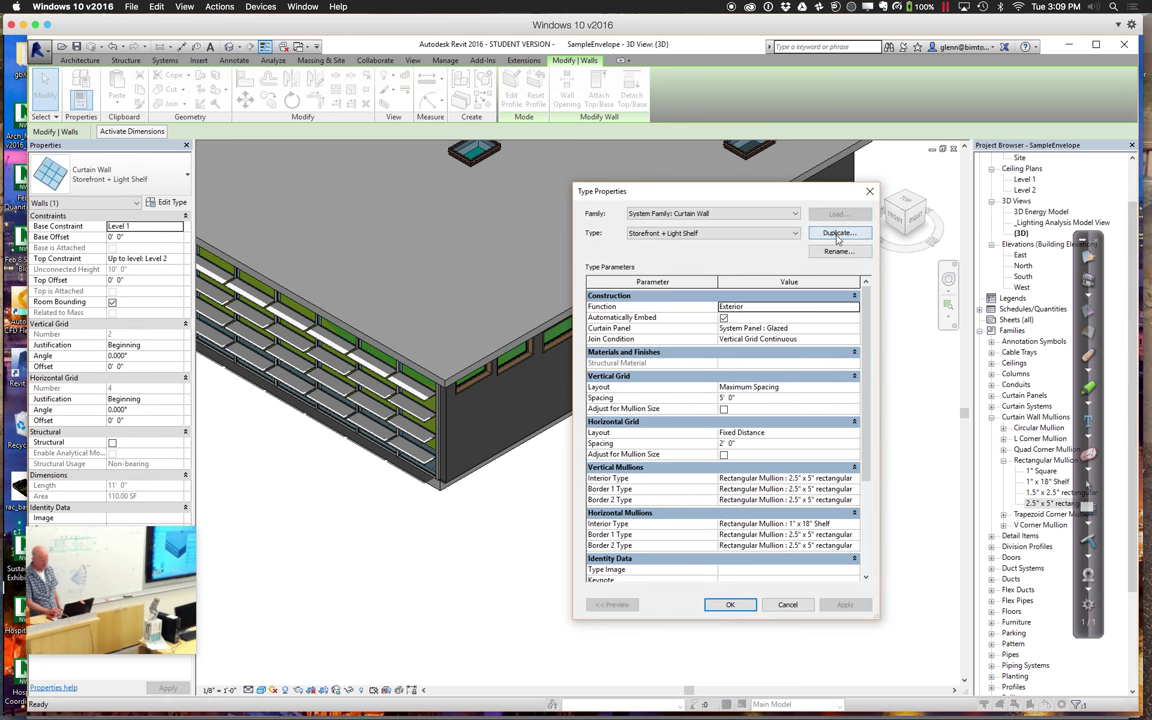
left_click(812, 233)
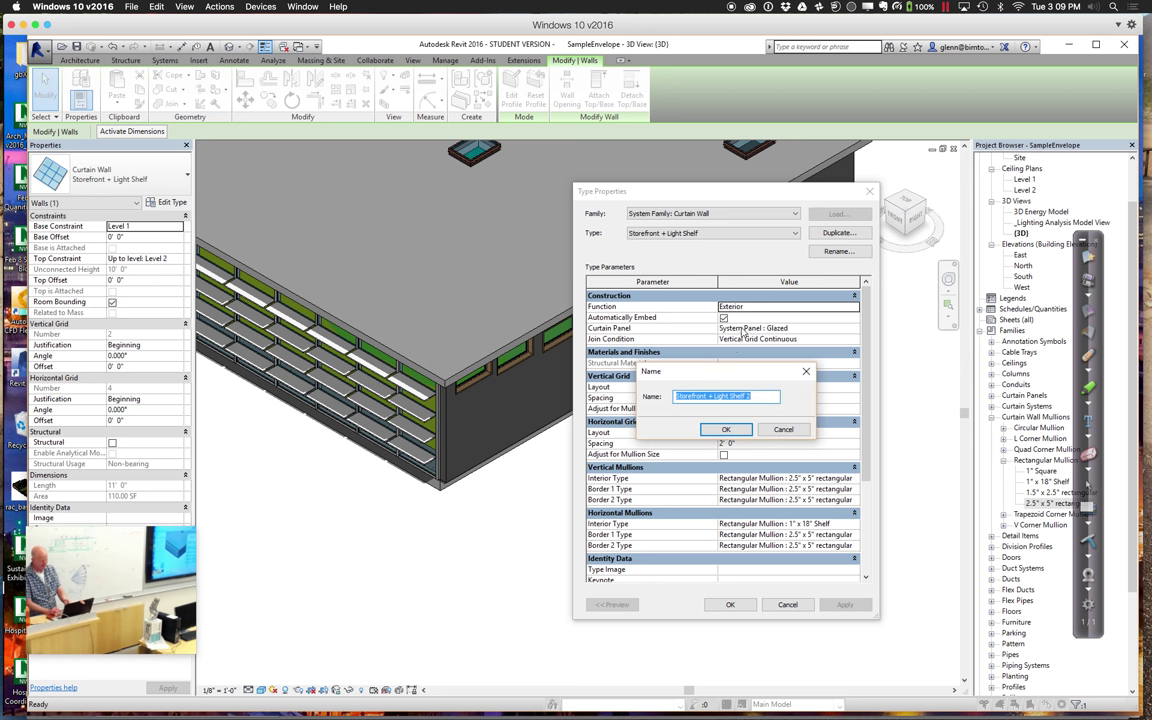
left_click(713, 397)
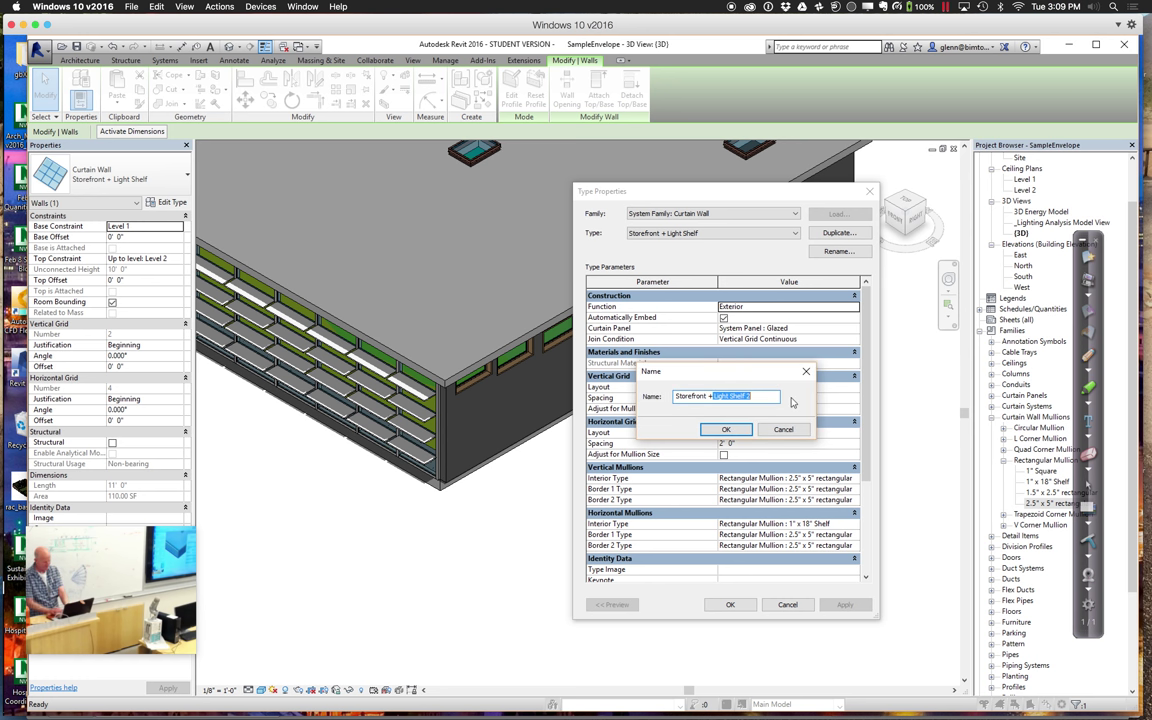
key("BackSpace")
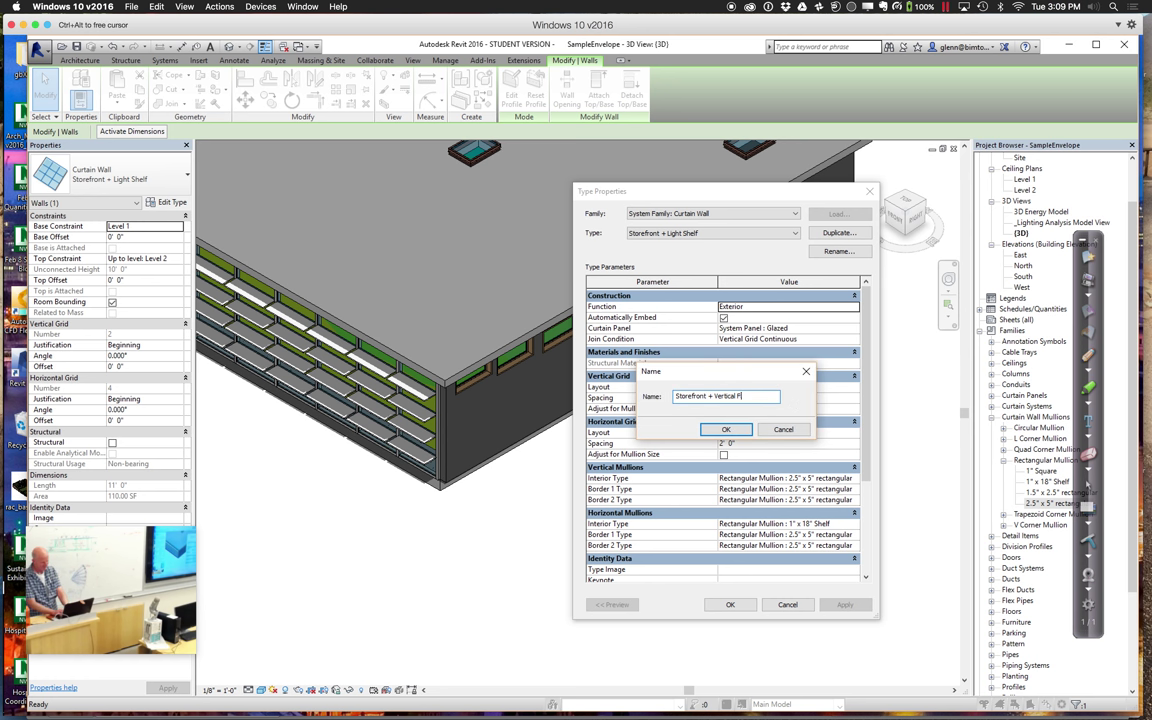
key("Return")
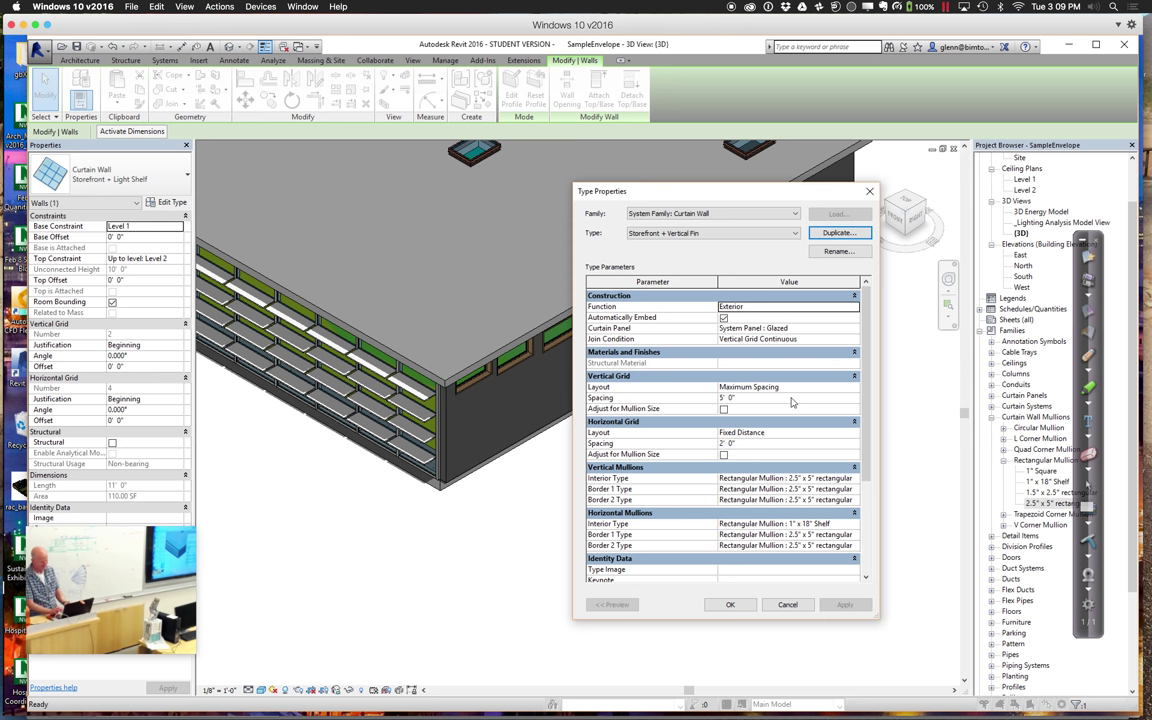
Set the new type's interior mullions to Rectangular Mullion : 1.5" x 2.5" rectangular horizontally and 1" x 18" Shelf vertically, and accept it.
left_click(855, 526)
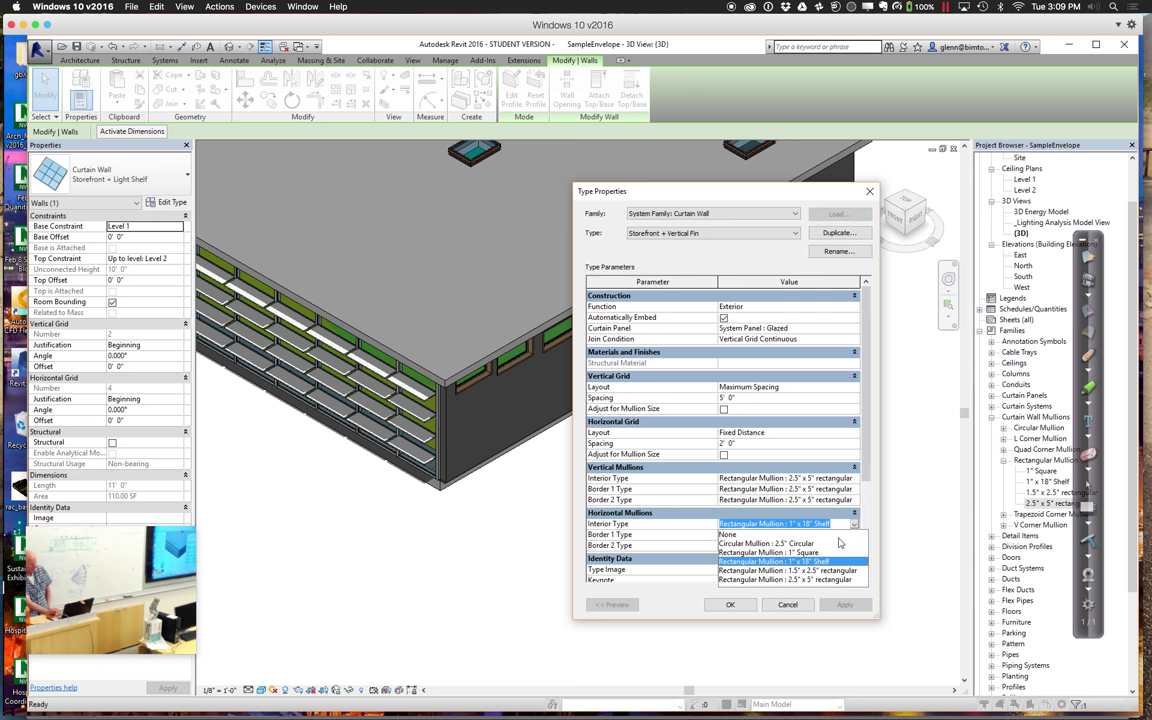
left_click(836, 571)
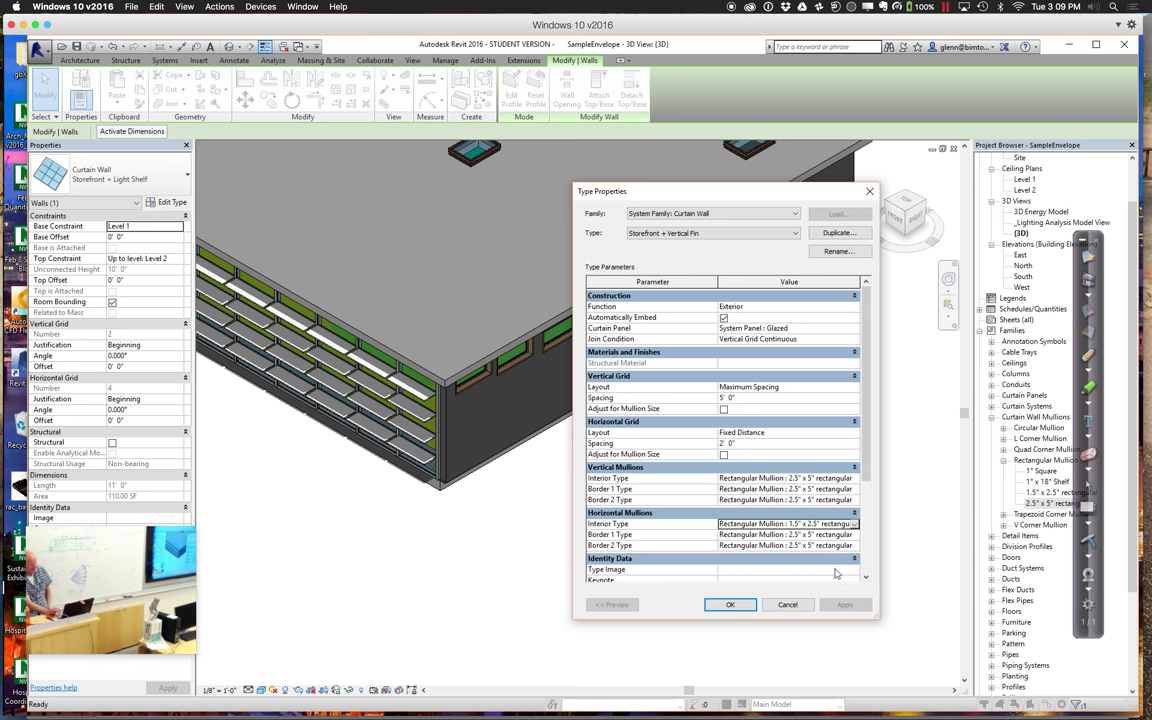
left_click(855, 480)
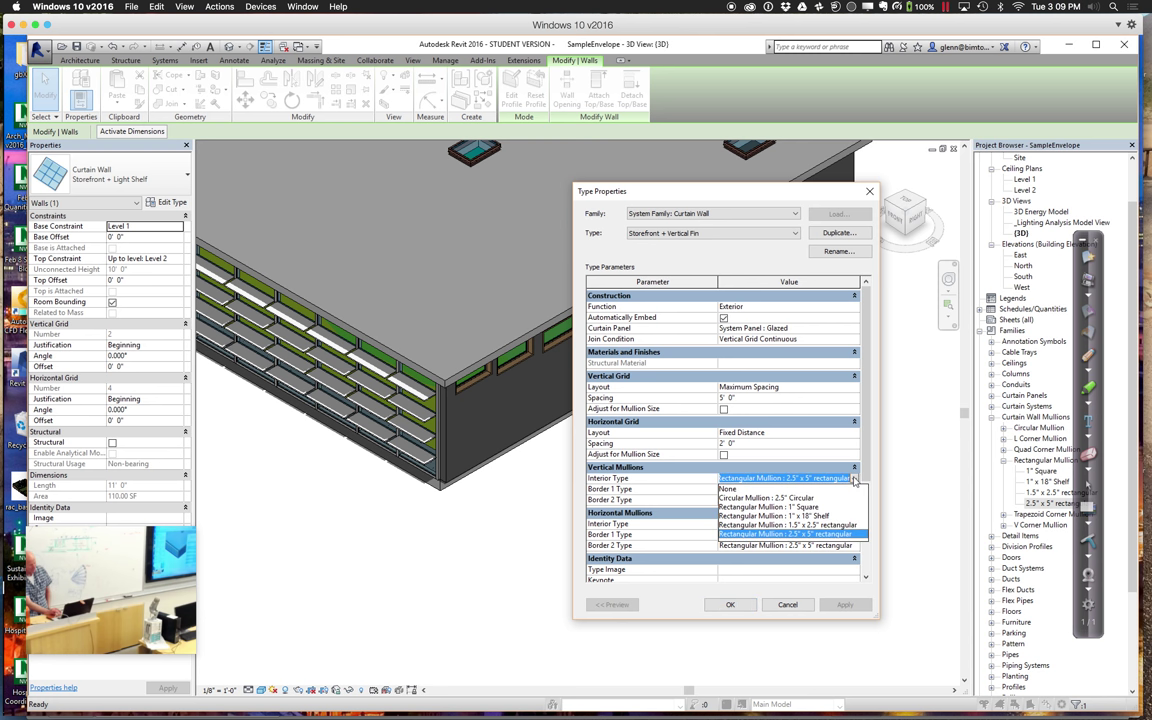
left_click(833, 516)
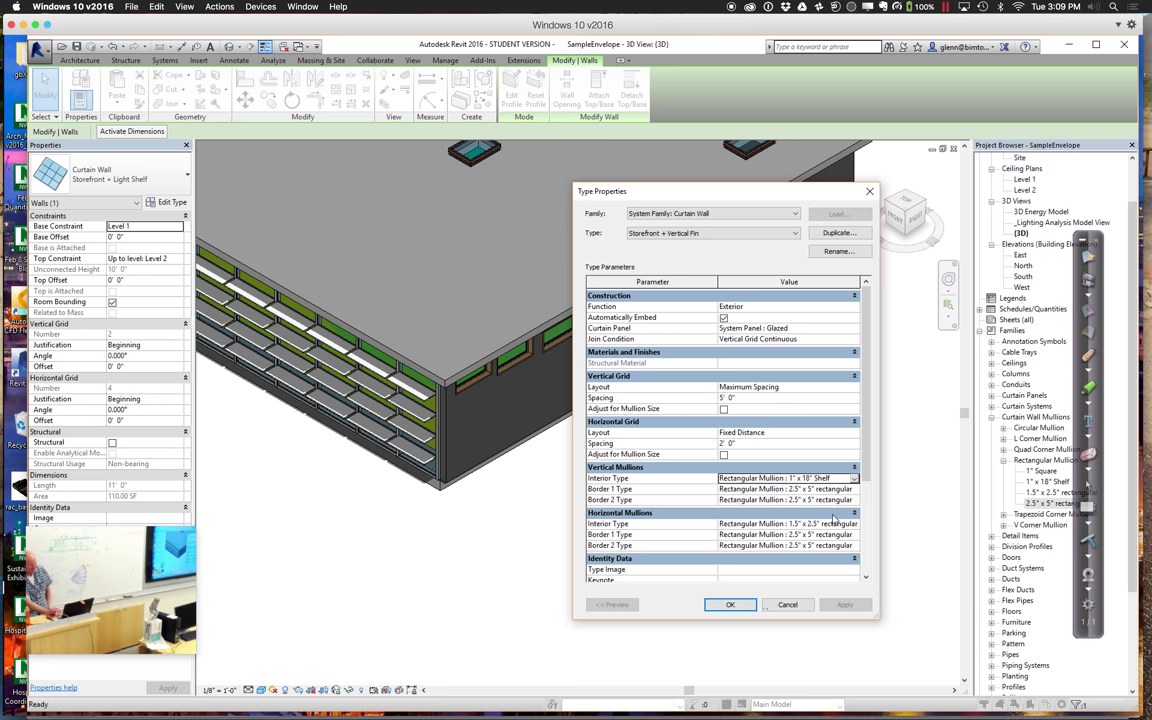
left_click(731, 605)
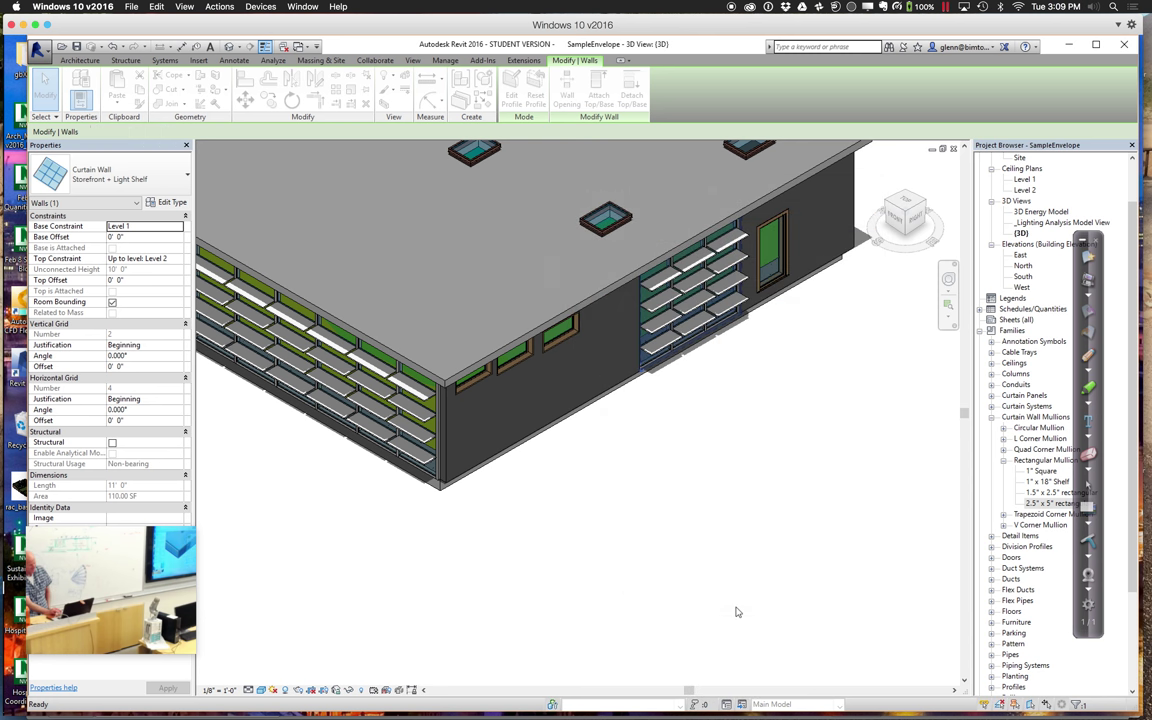
left_click(735, 610)
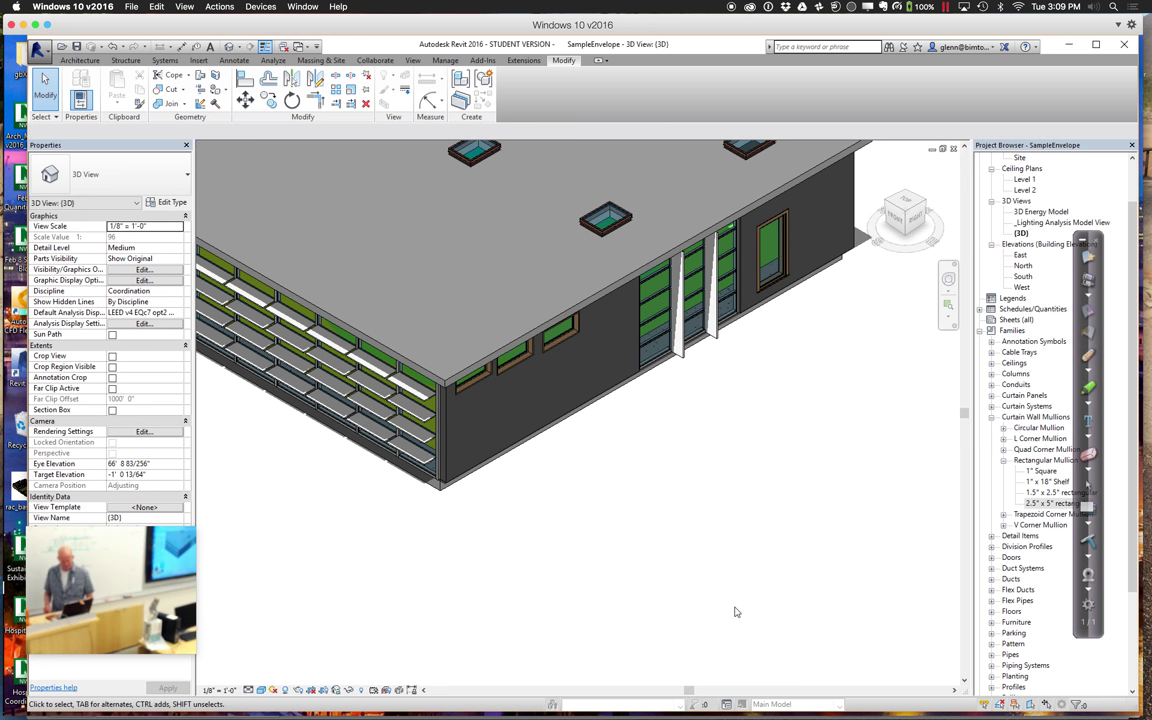
Change the recessed front wall with the three tall windows to the Storefront curtain wall type.
scroll(735, 611, "down", 6)
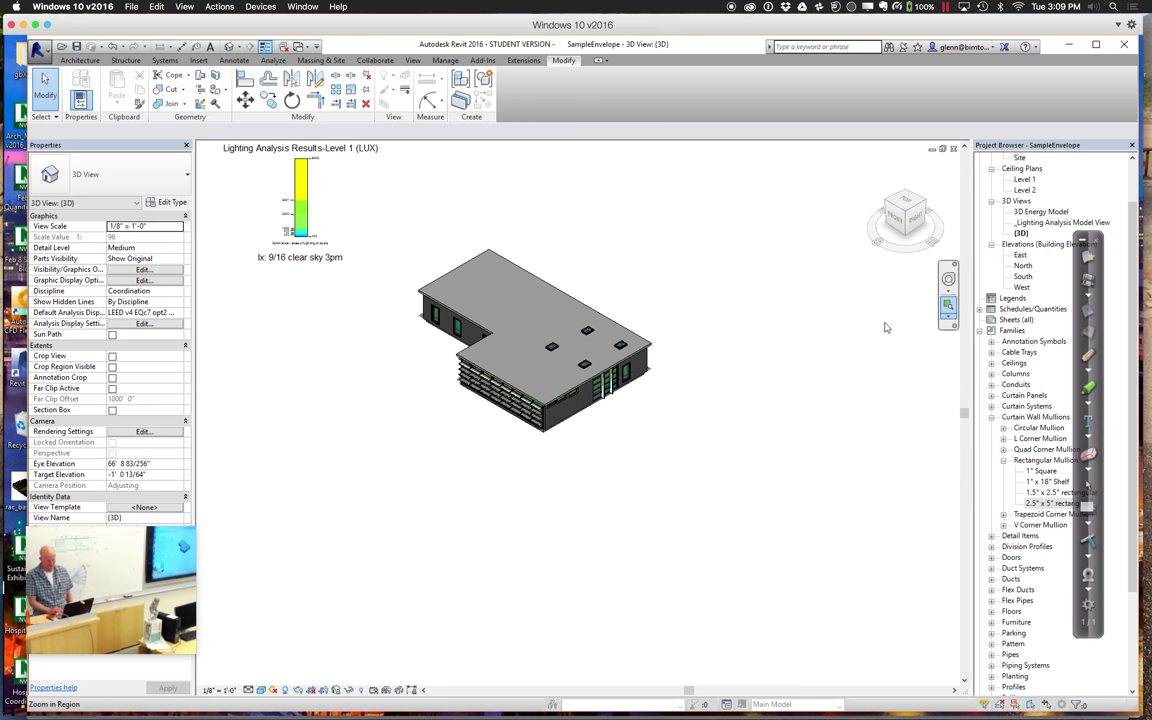
left_click_drag(452, 251, 344, 360)
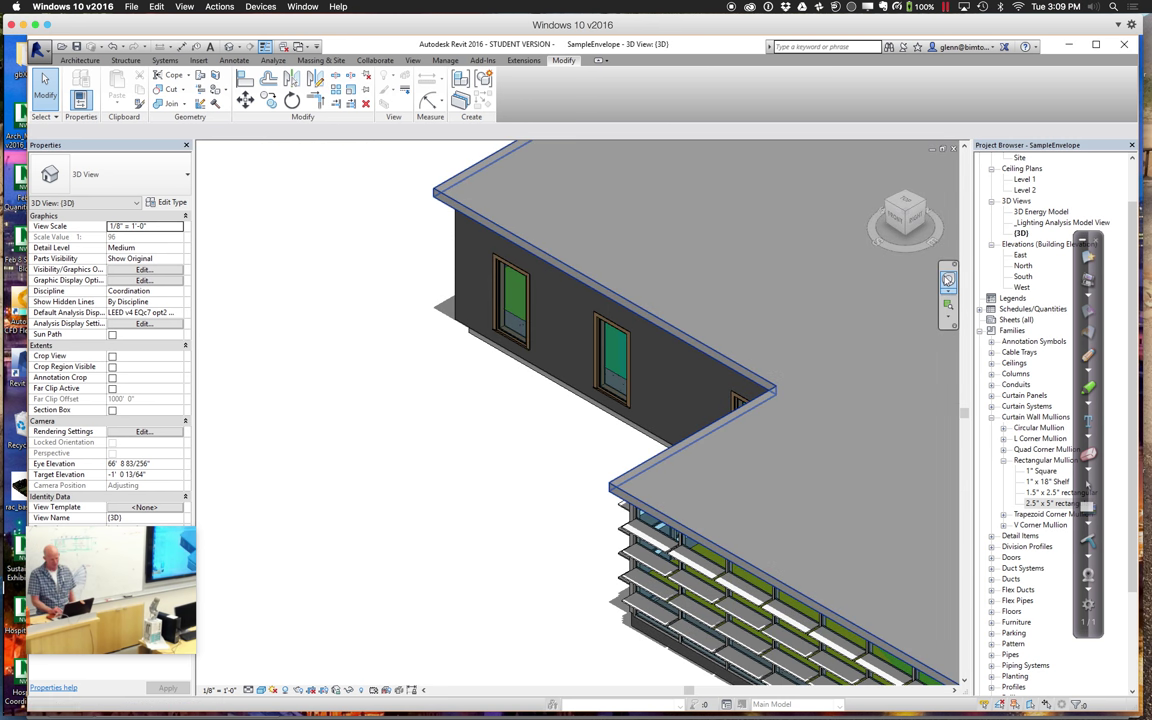
left_click(948, 278)
mouse_move(385, 425)
left_mouse_down()
mouse_move(422, 472)
mouse_move(463, 467)
left_mouse_up()
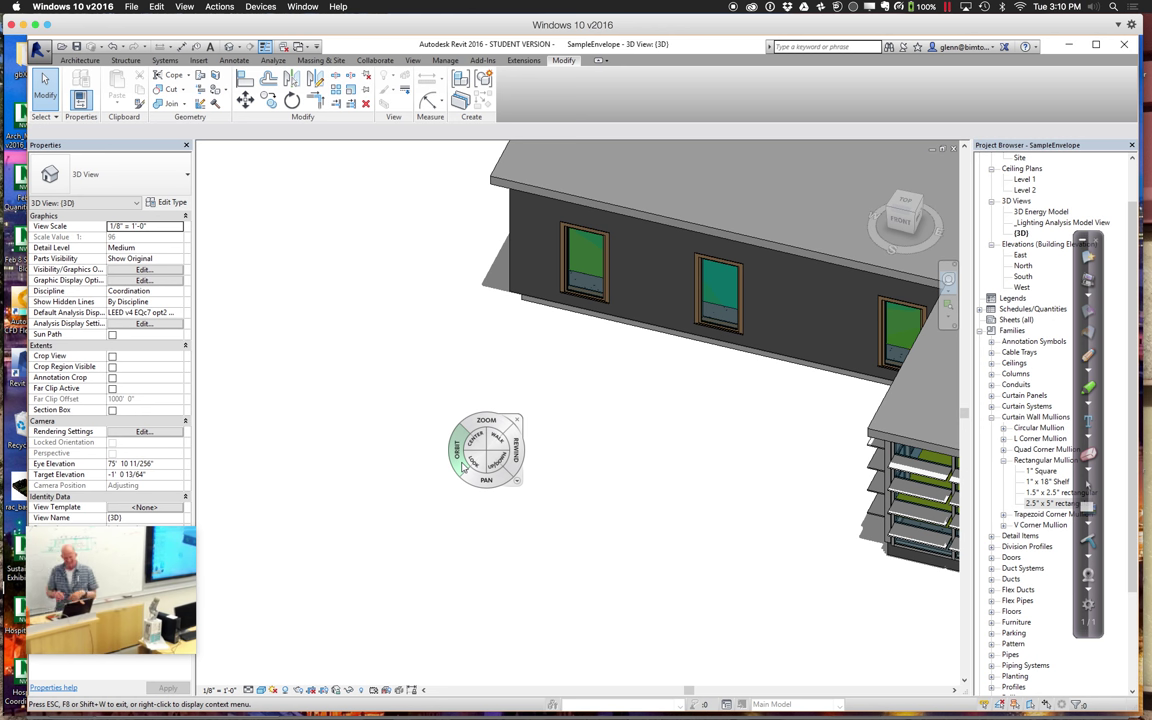
key("Escape")
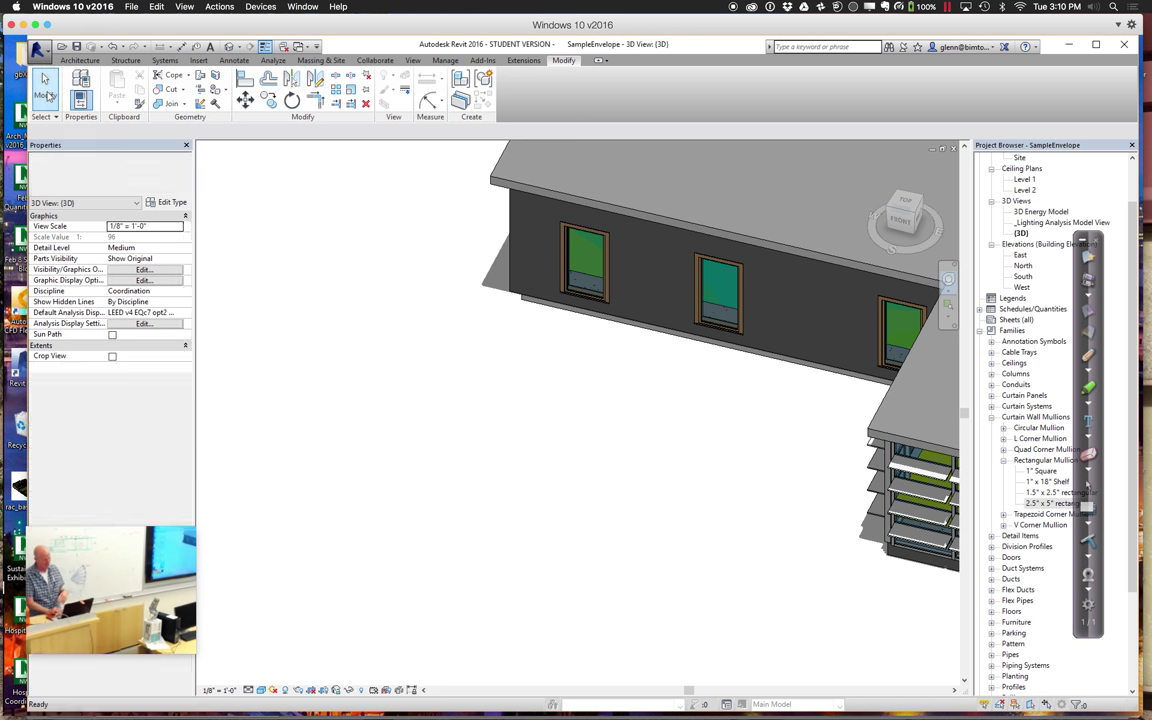
left_click(600, 296)
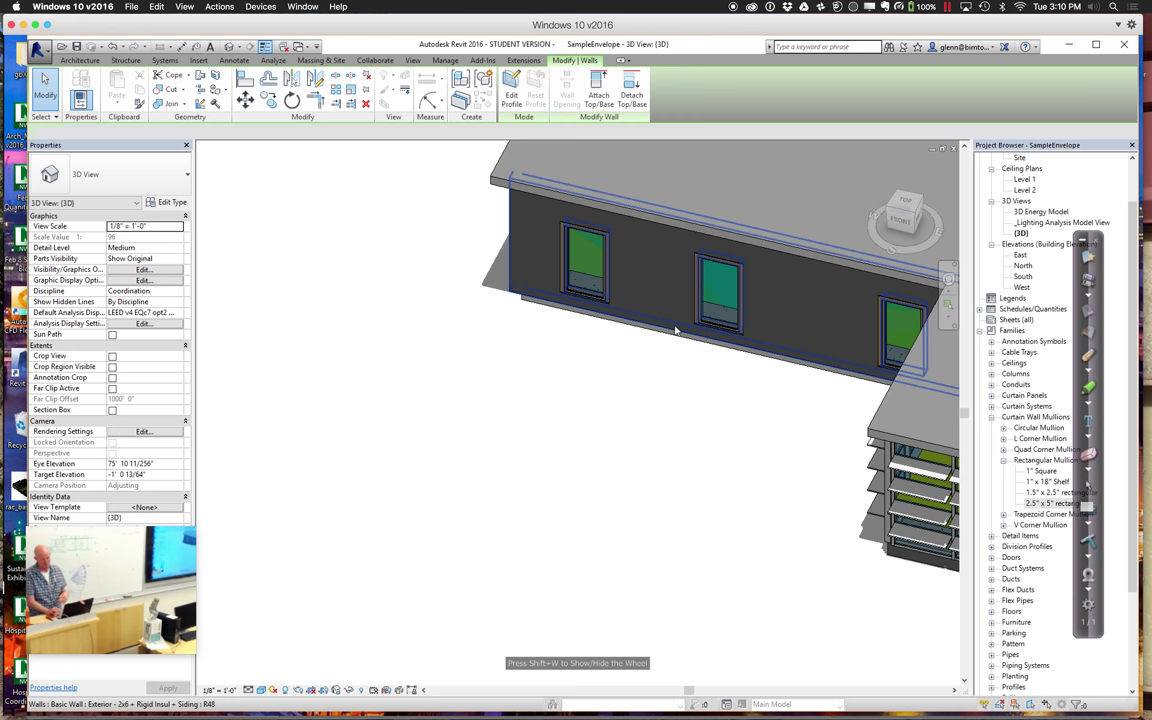
left_click(165, 165)
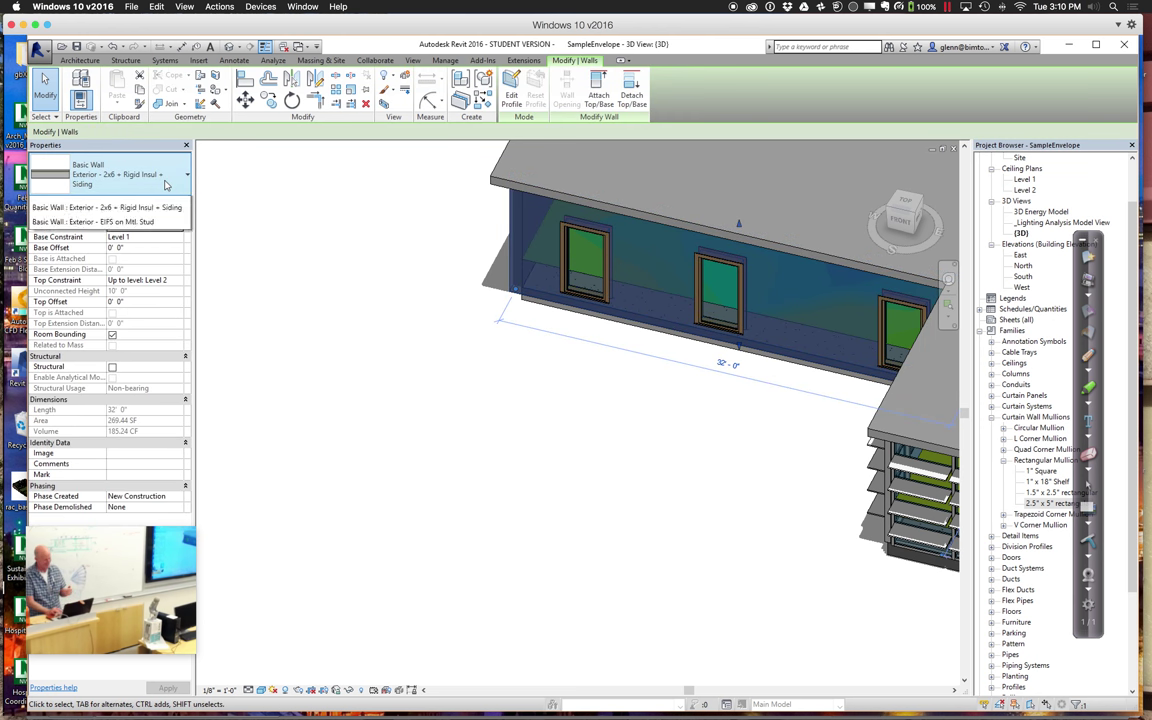
scroll(181, 425, "down", 10)
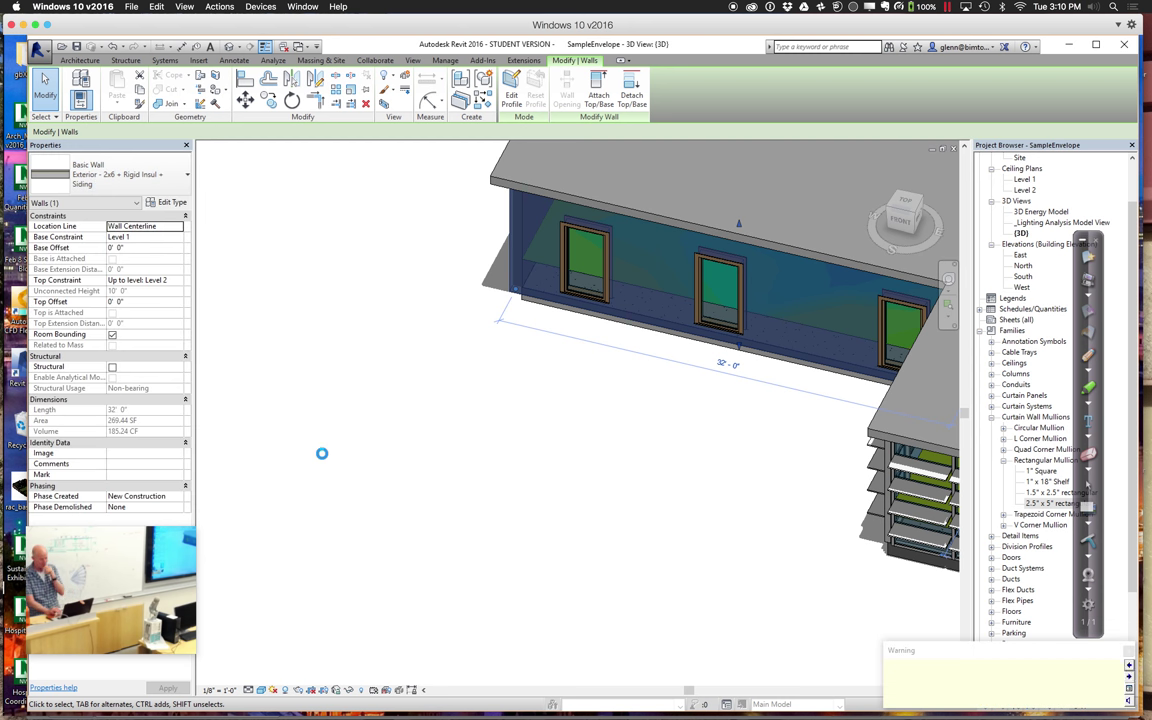
left_click(671, 588)
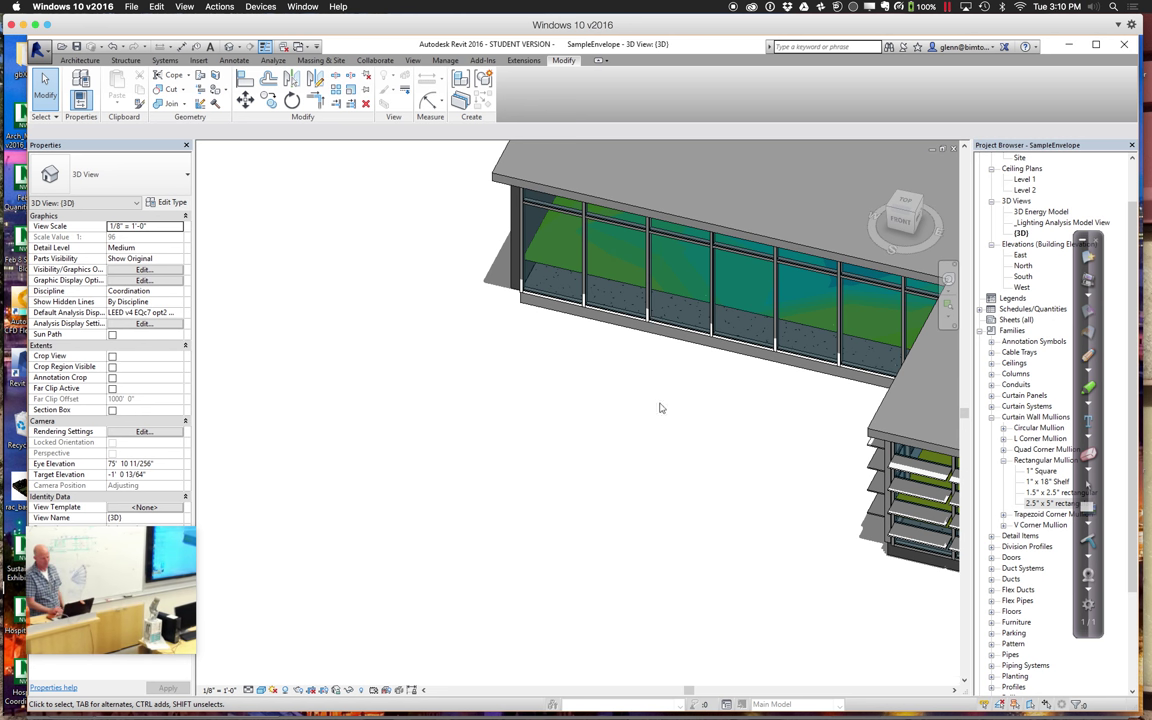
In the Level 1 ceiling plan, draw a straight Storefront + Light Shelf wall about 23' 2" long, about 8' 1" outside the recessed front.
double_click(1025, 180)
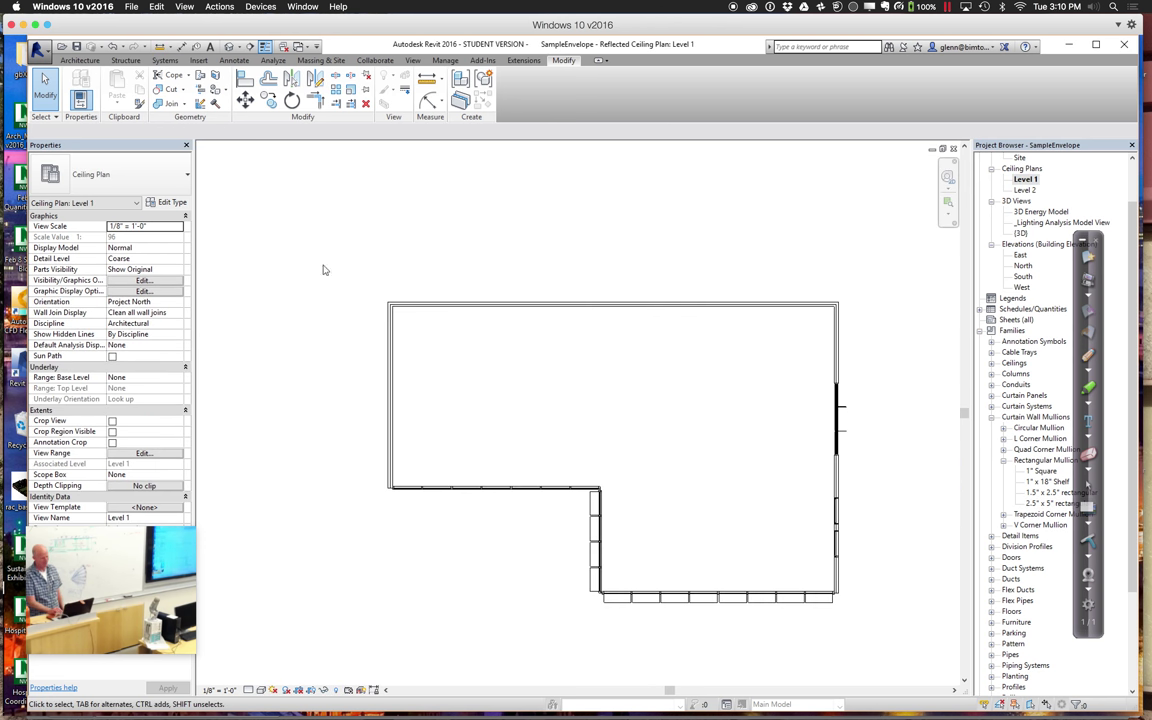
left_click(80, 60)
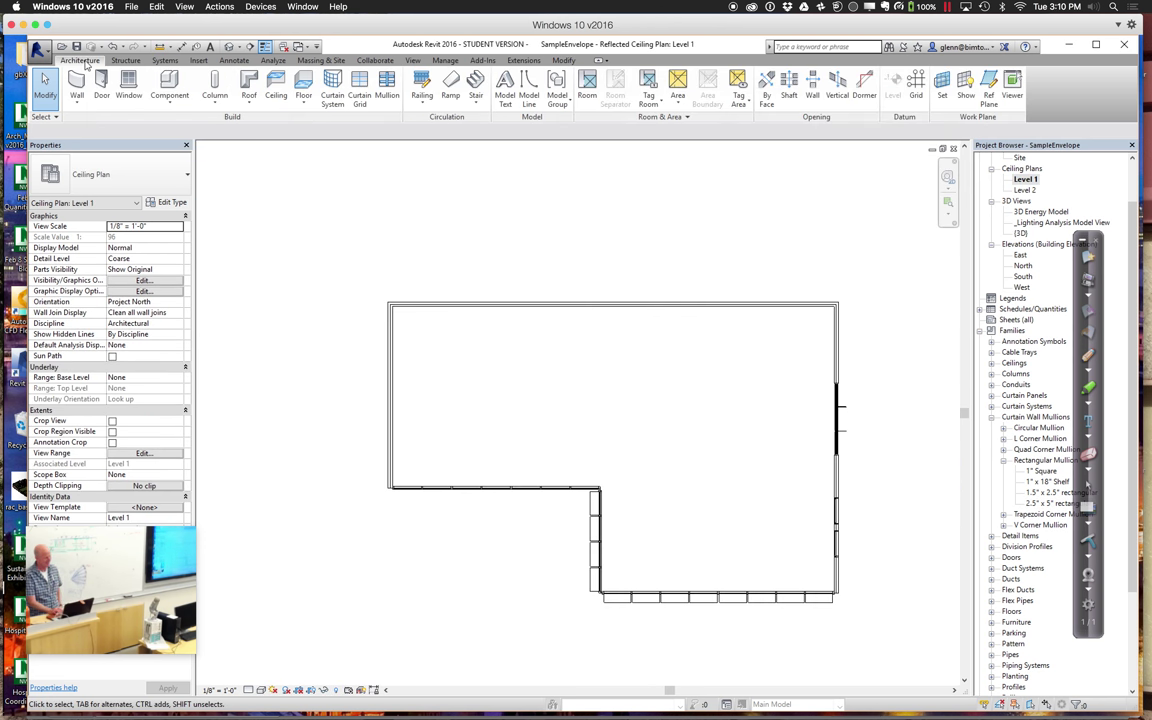
left_click(80, 100)
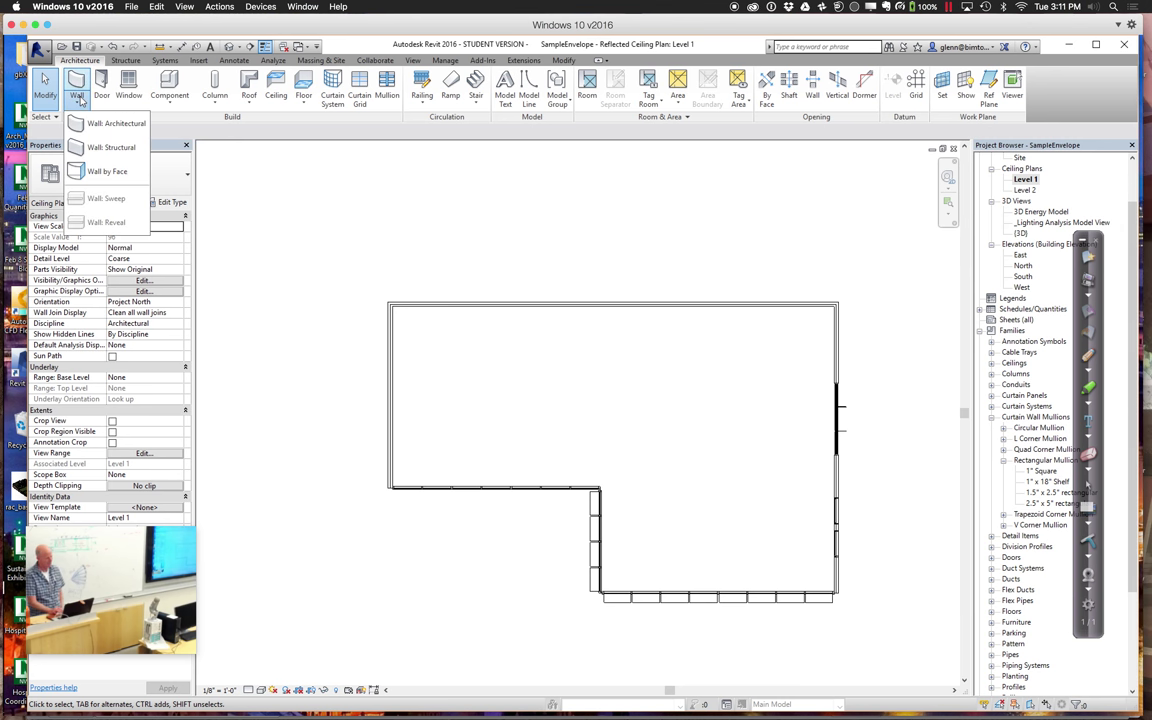
key("w")
key("a")
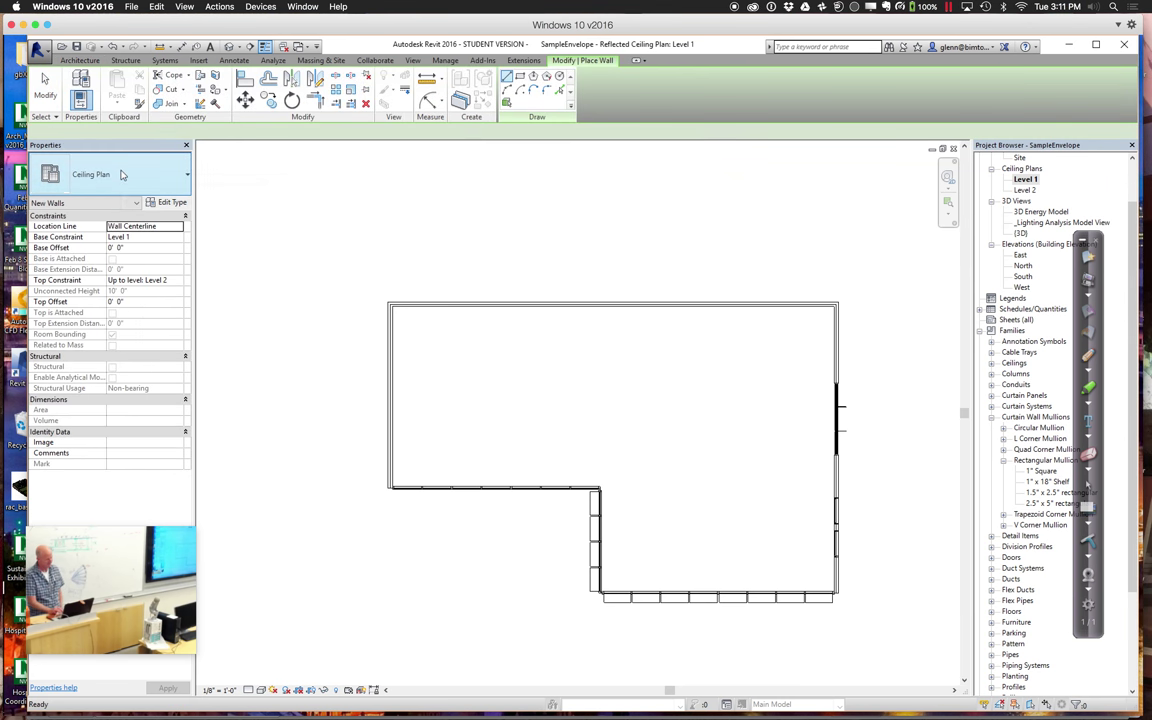
left_click(165, 184)
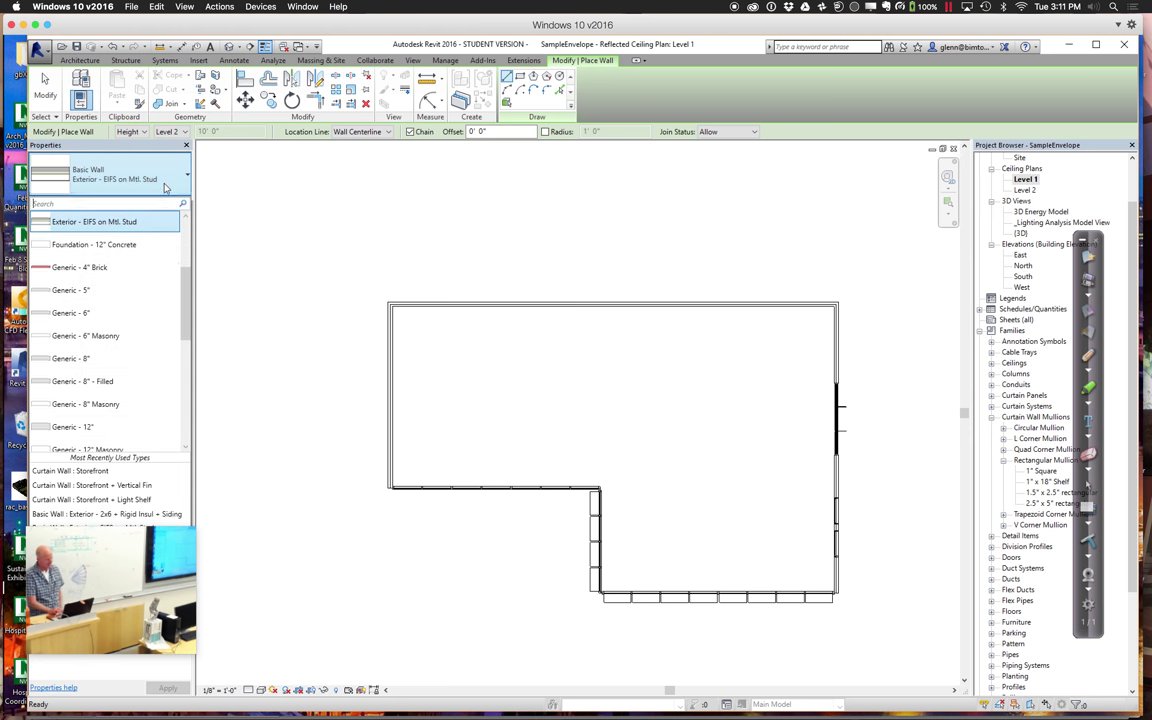
left_click_drag(188, 303, 188, 370)
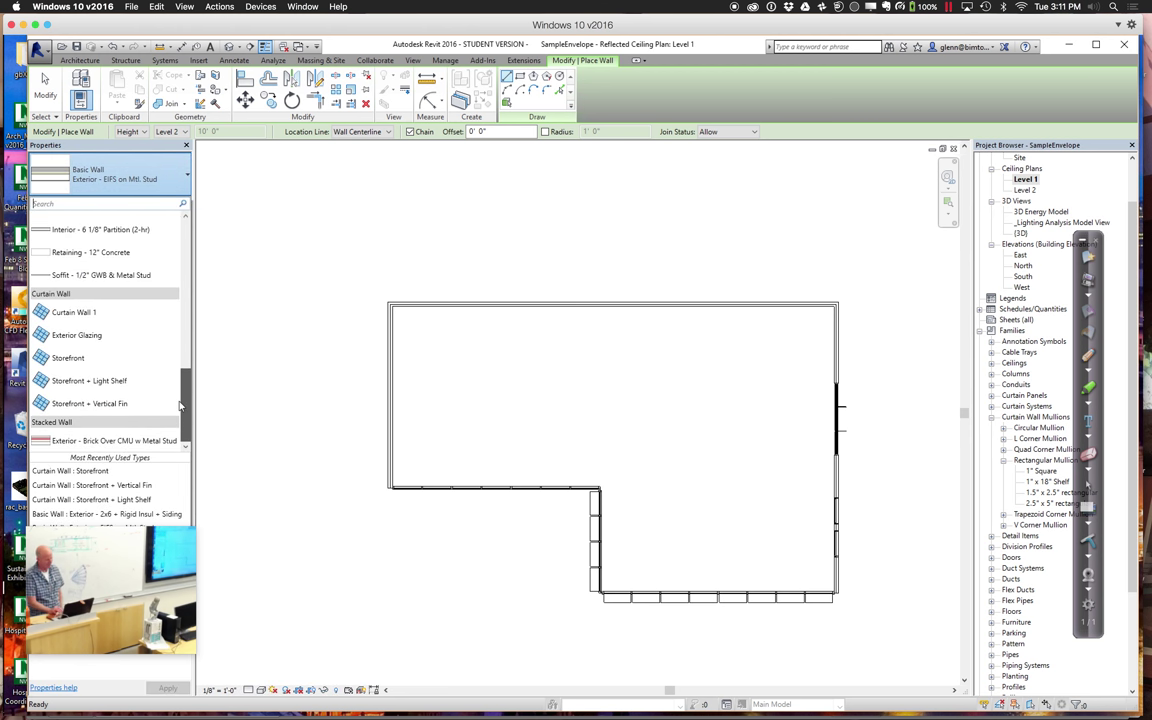
left_click(120, 384)
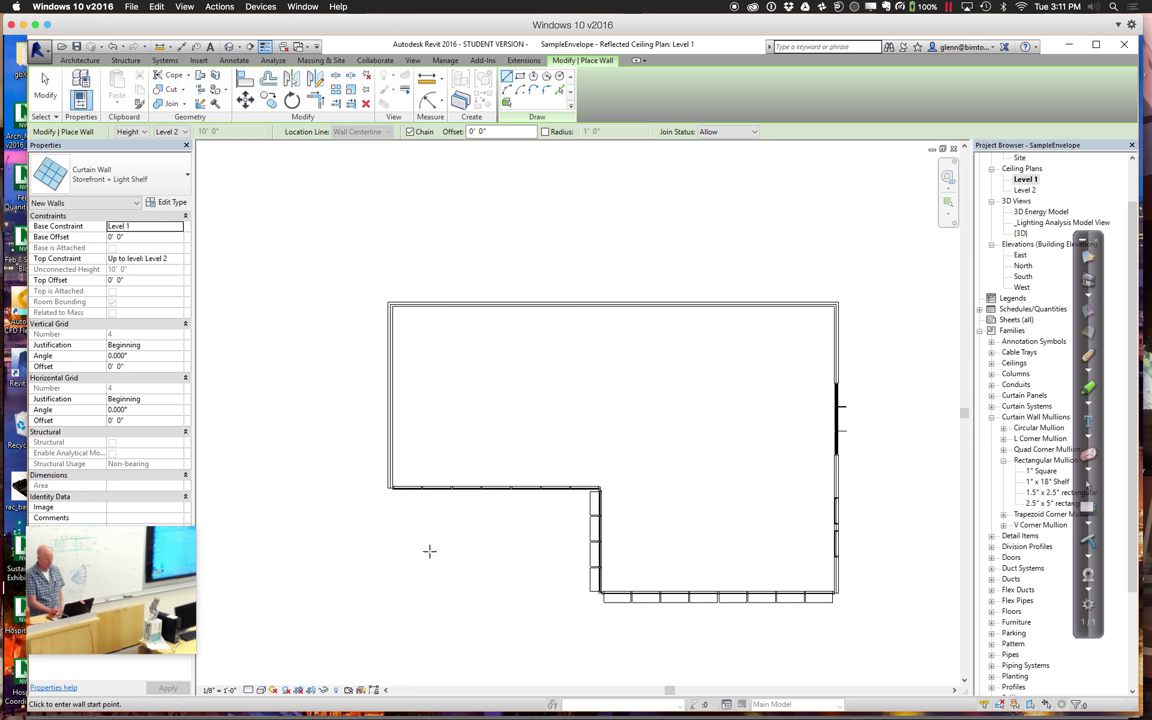
left_click(542, 541)
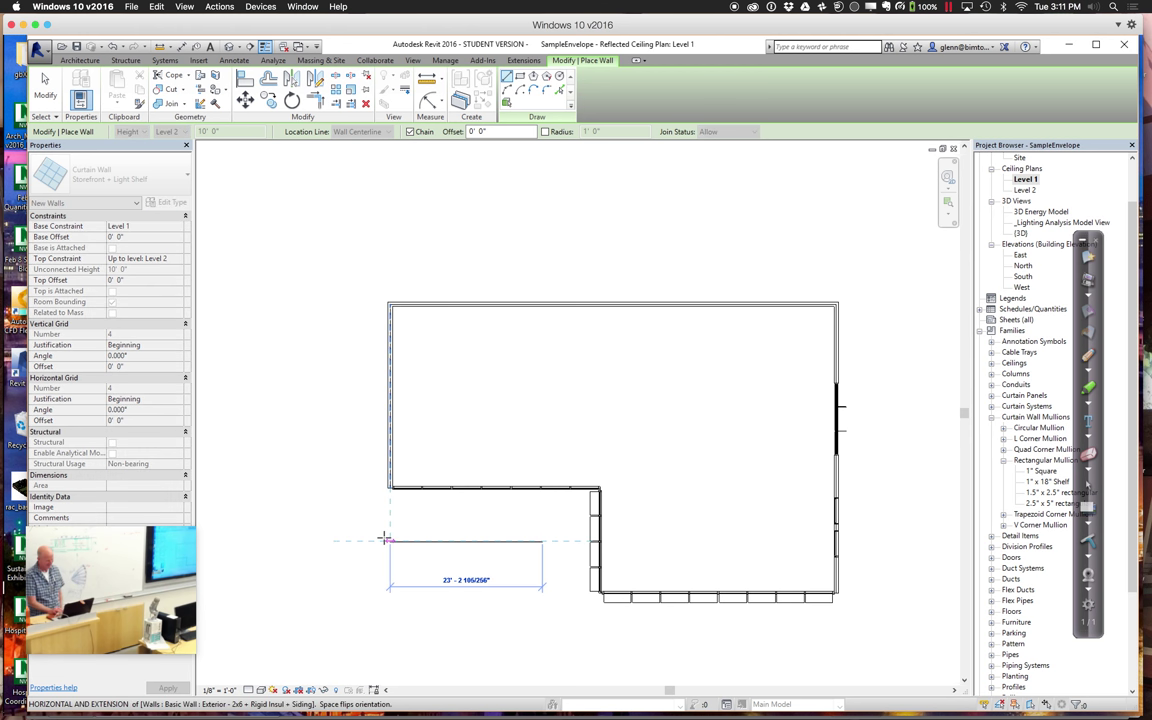
left_click(386, 540)
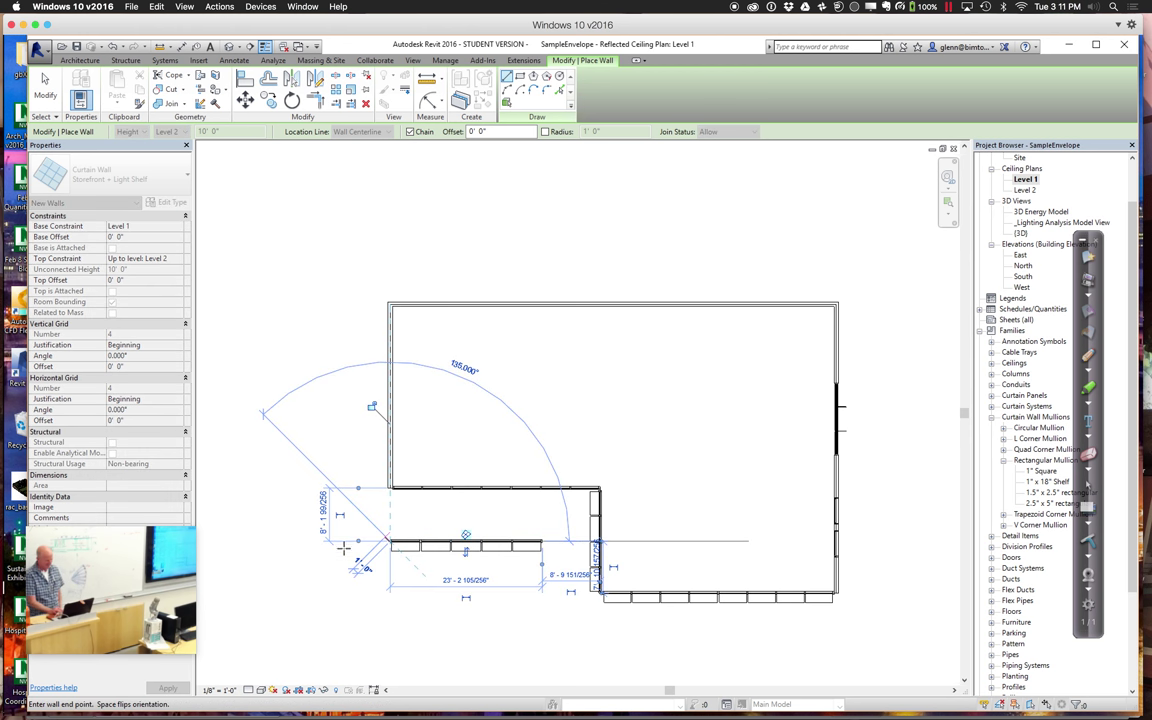
Continue the freestanding light shelf wall from its outer end with an arc segment of about 159° curving around the building corner.
left_click(507, 96)
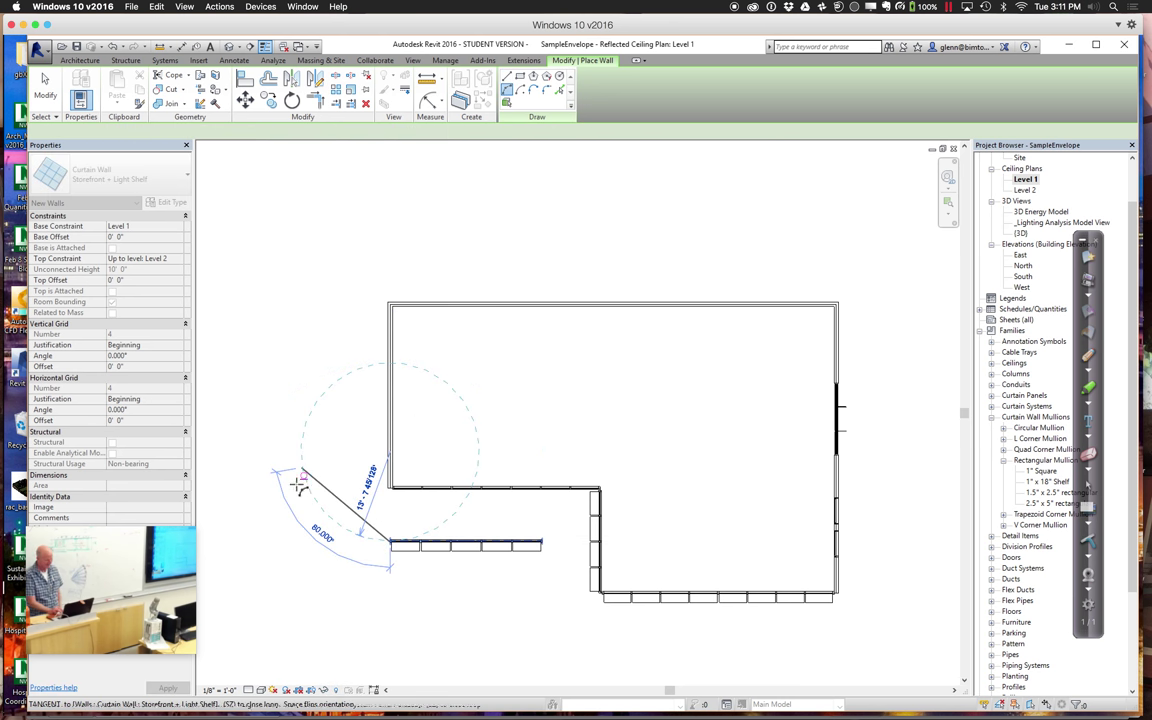
left_click(300, 480)
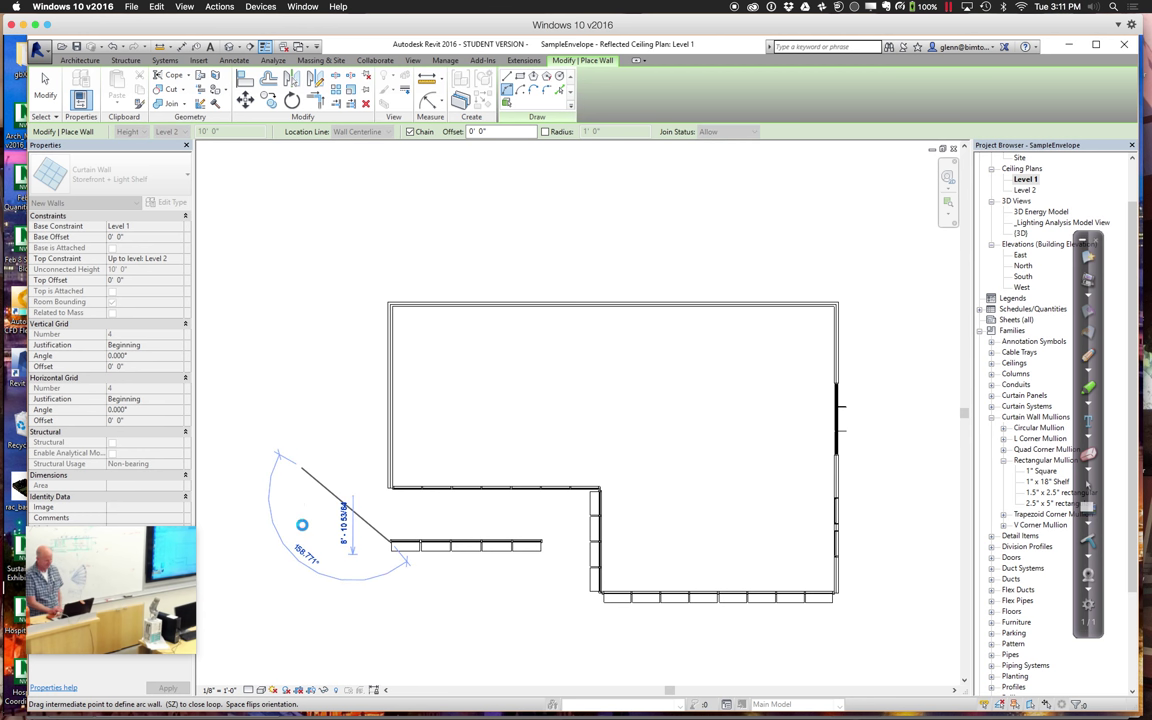
left_click(301, 524)
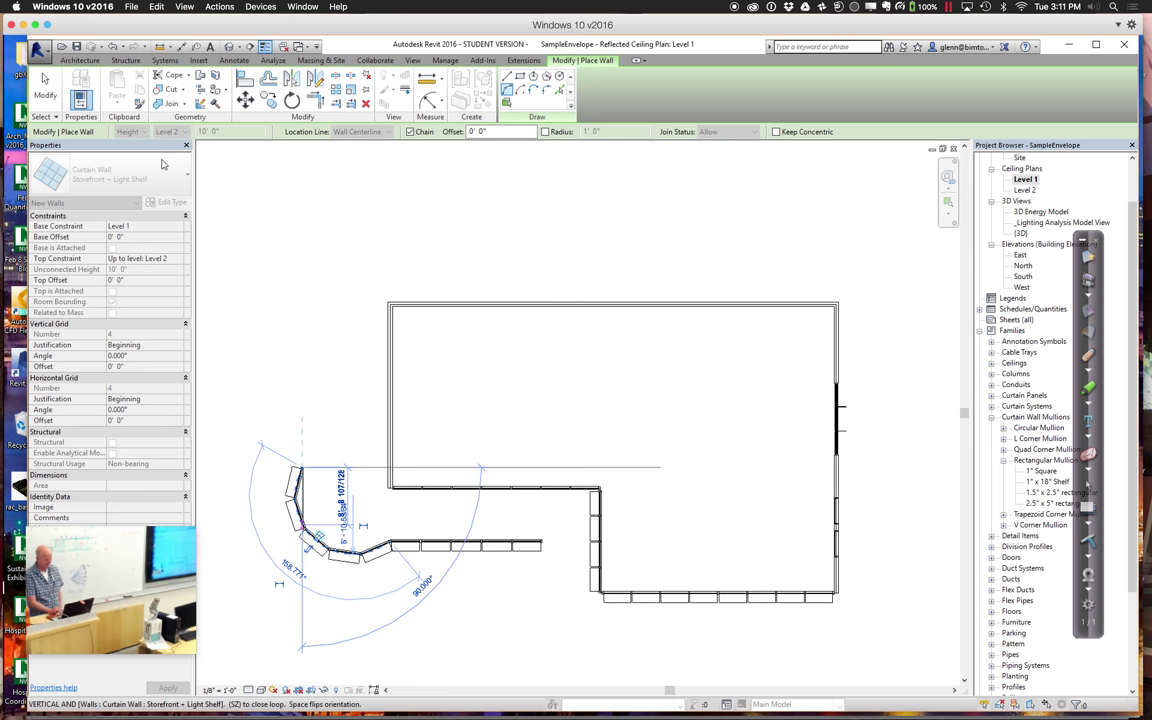
left_click(44, 82)
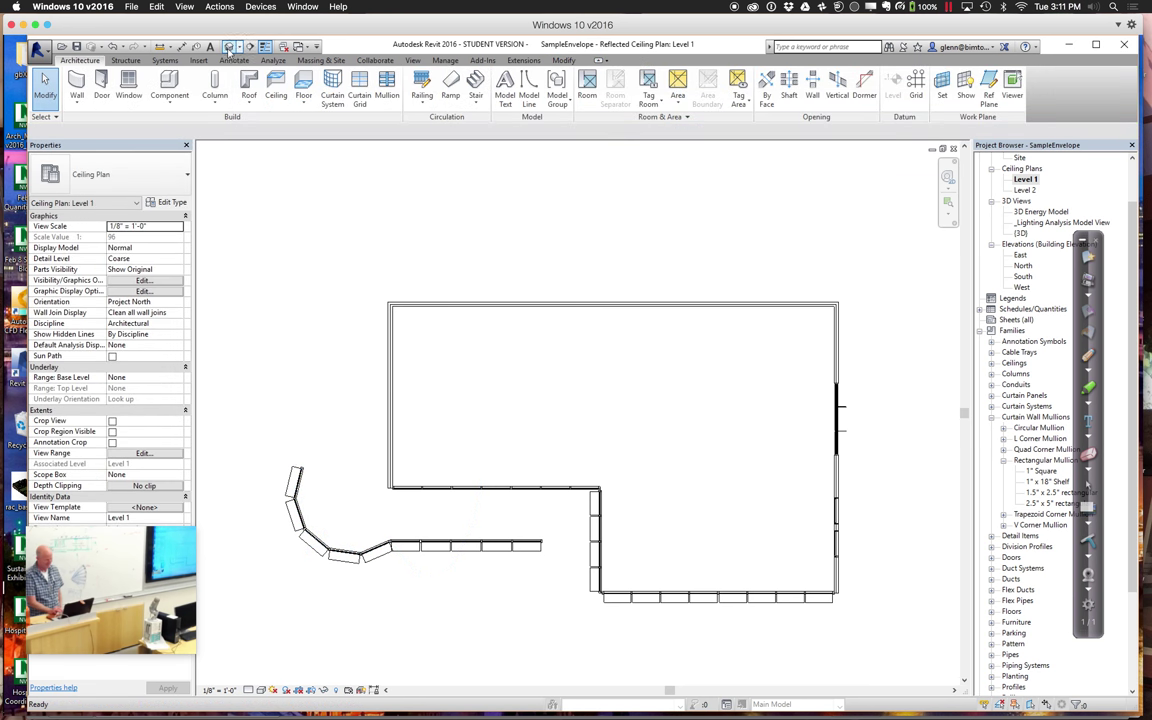
In the 3D view, duplicate the straight freestanding wall's type under the name Sunscreen - Bris Soleil.
left_click(229, 47)
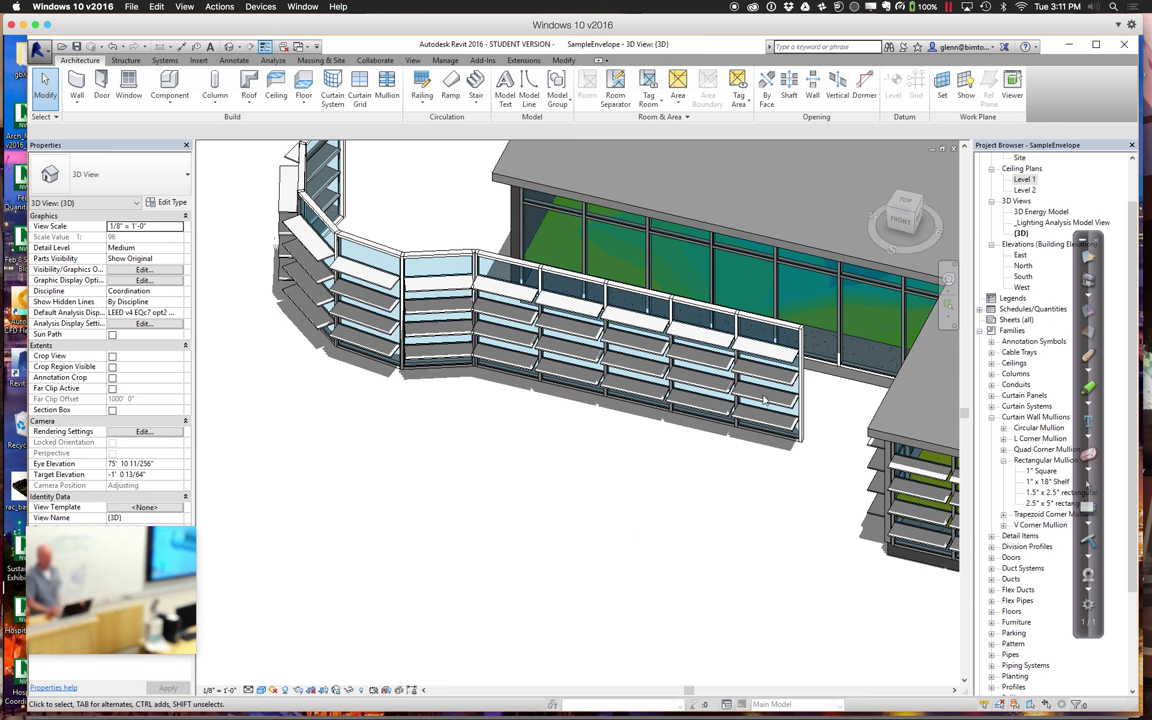
left_click(728, 320)
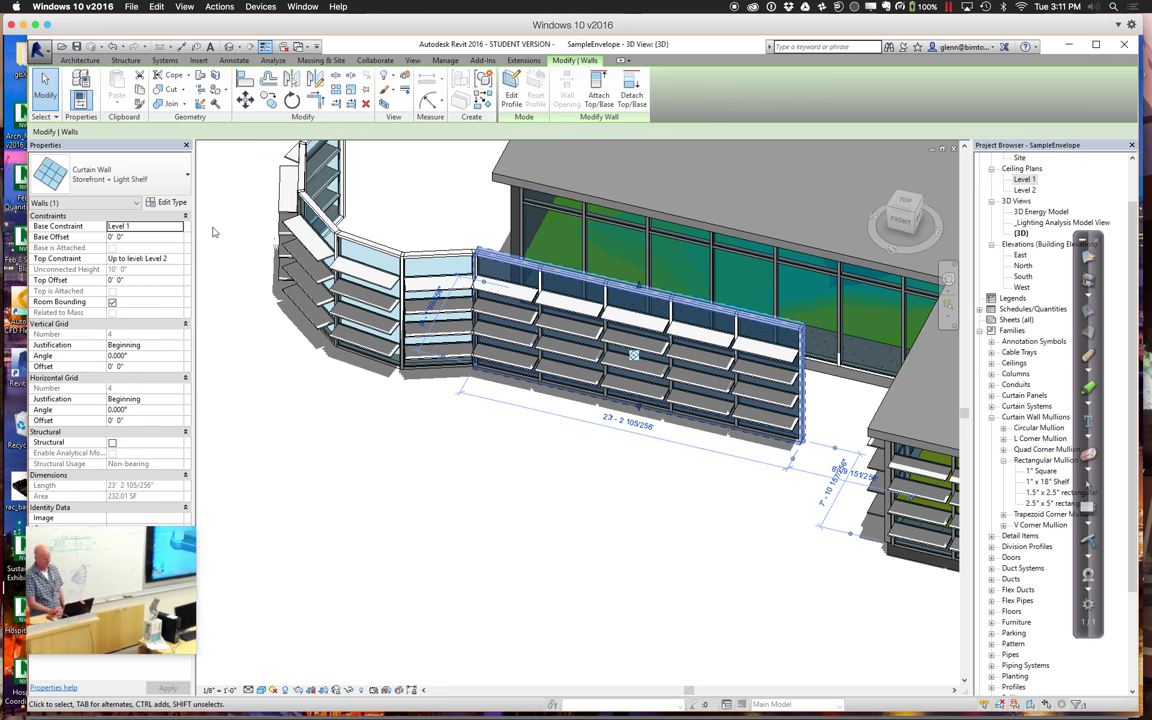
left_click(172, 203)
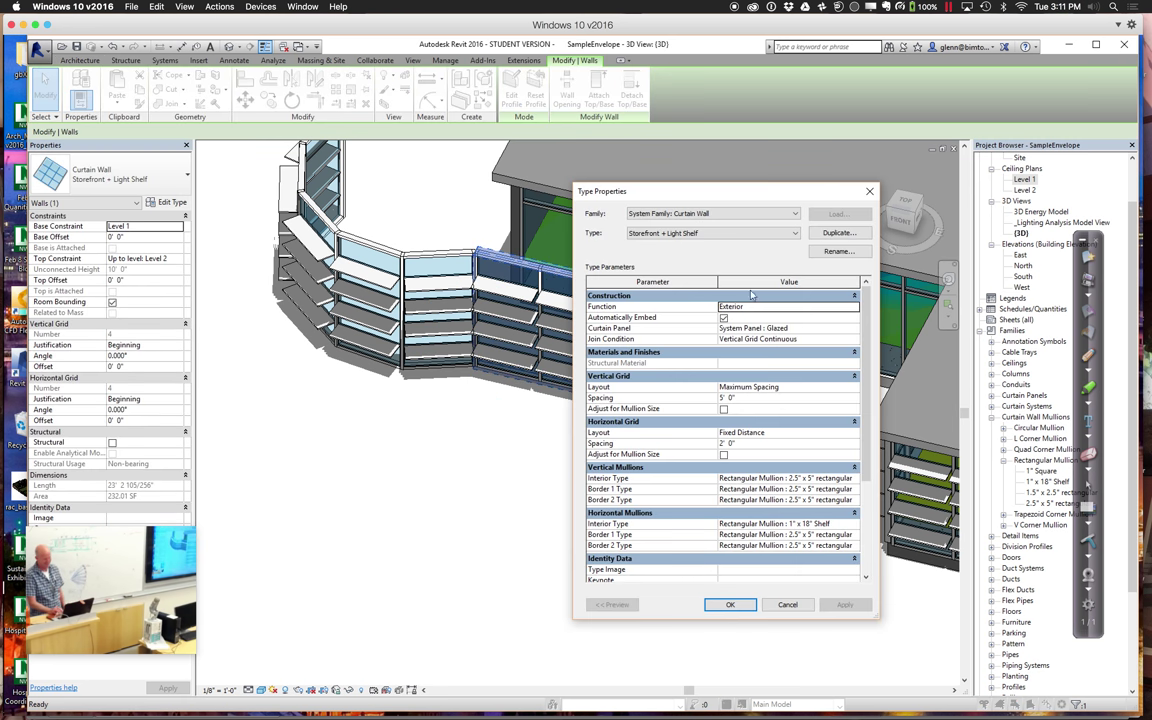
left_click(859, 236)
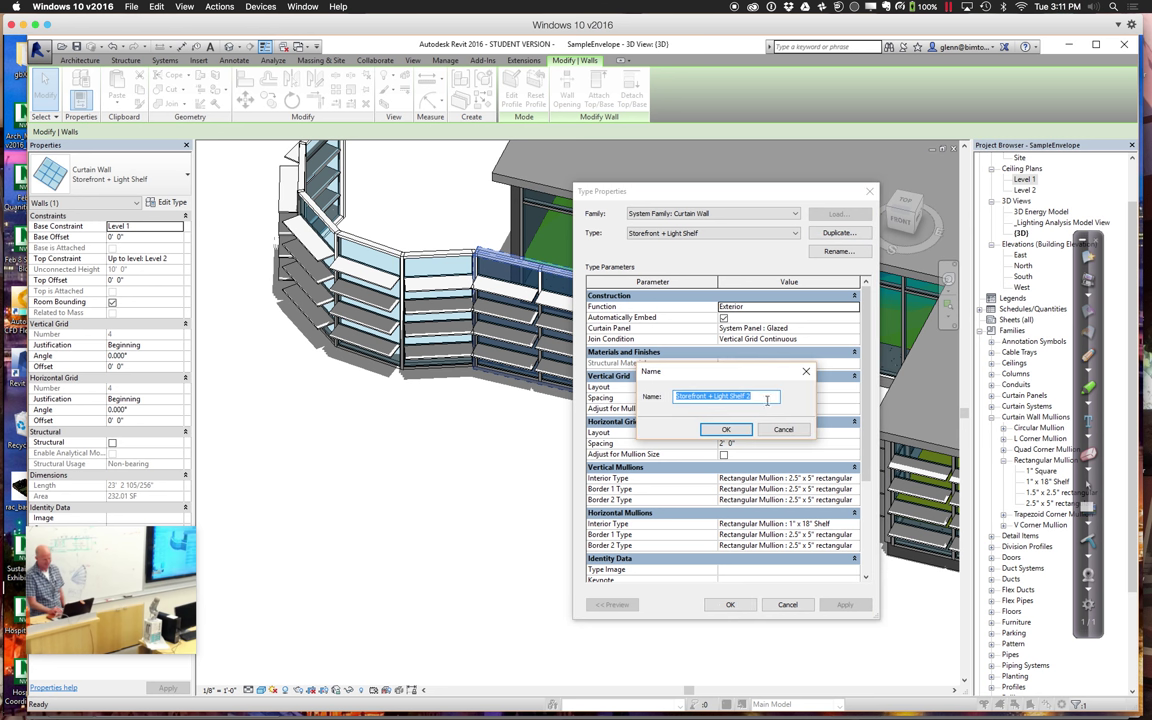
left_click_drag(766, 396, 640, 398)
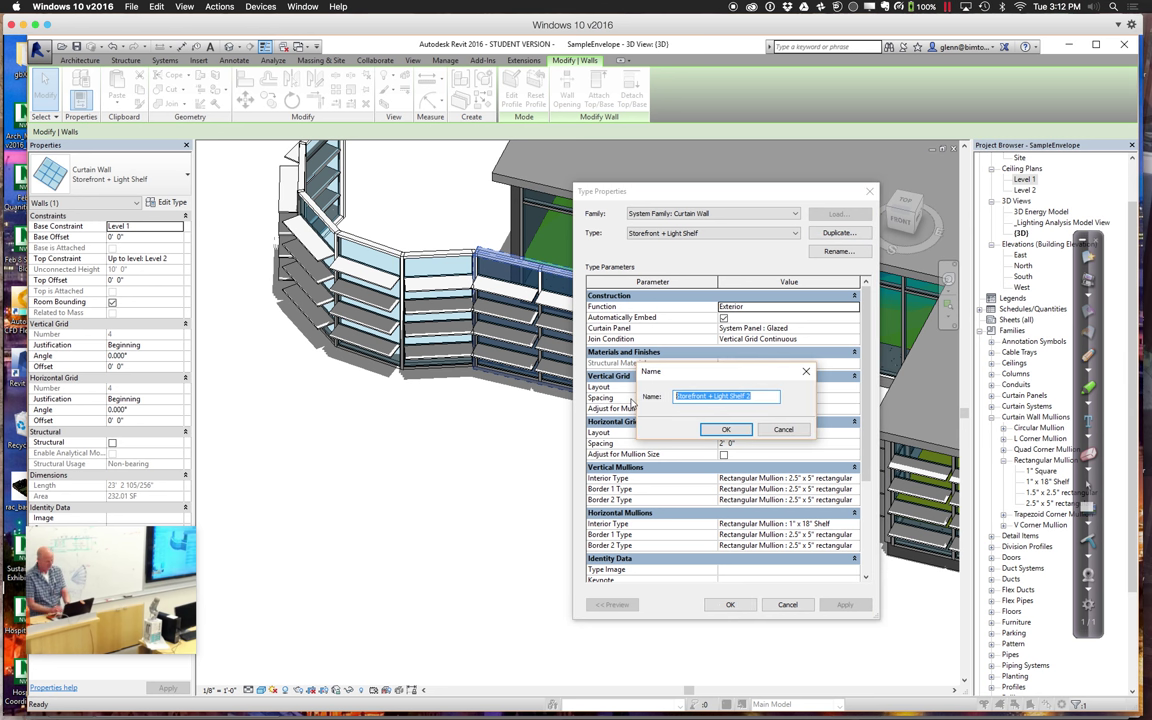
type("Sunscreen - Bris Soleil")
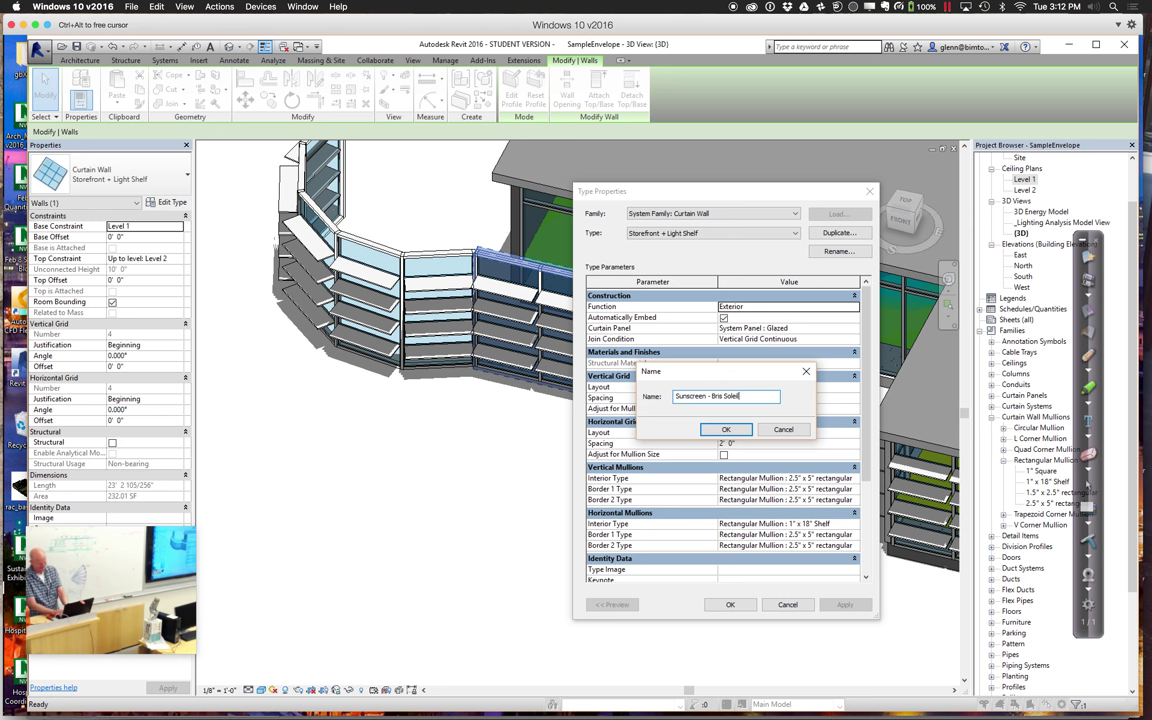
left_click(708, 432)
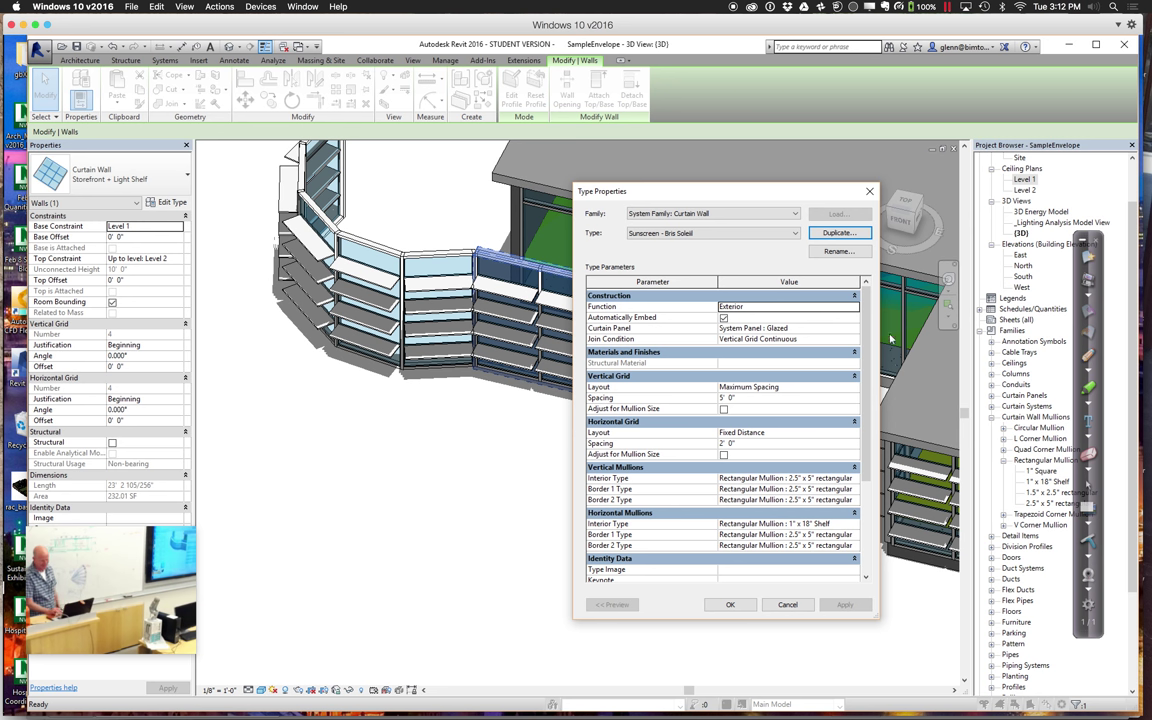
Try None as the curtain panel of the new sunscreen type and look over its other type parameters.
left_click(840, 328)
left_click(855, 329)
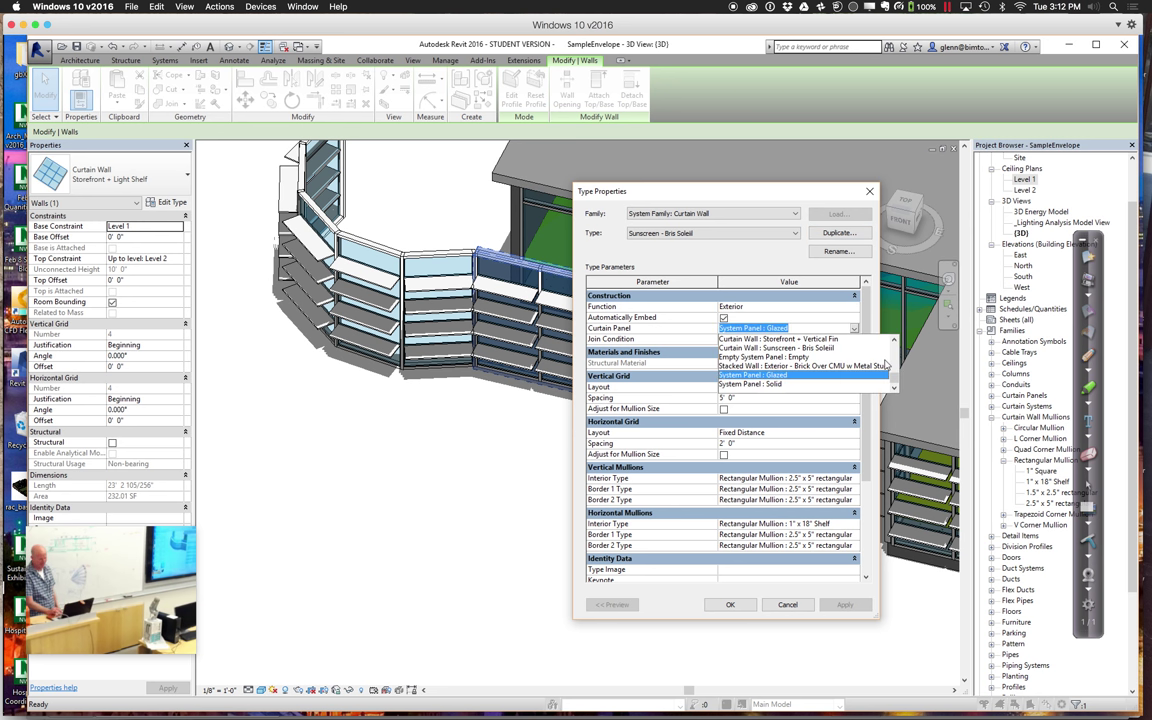
left_click_drag(893, 381, 893, 344)
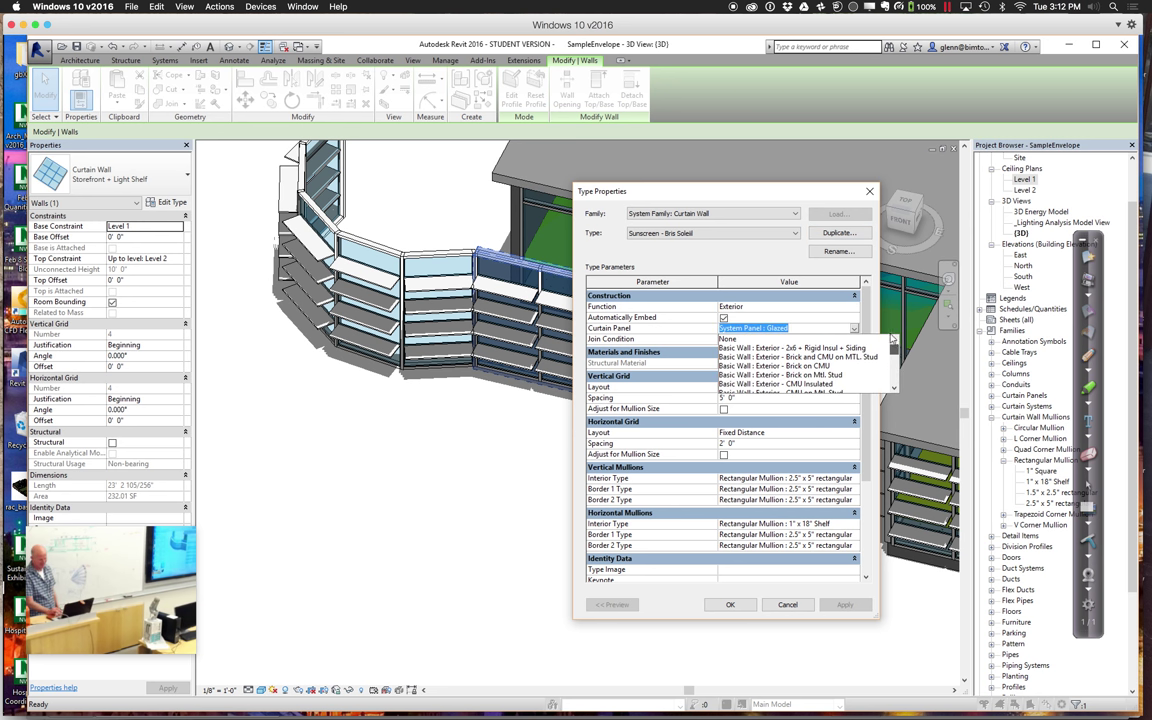
left_click(773, 340)
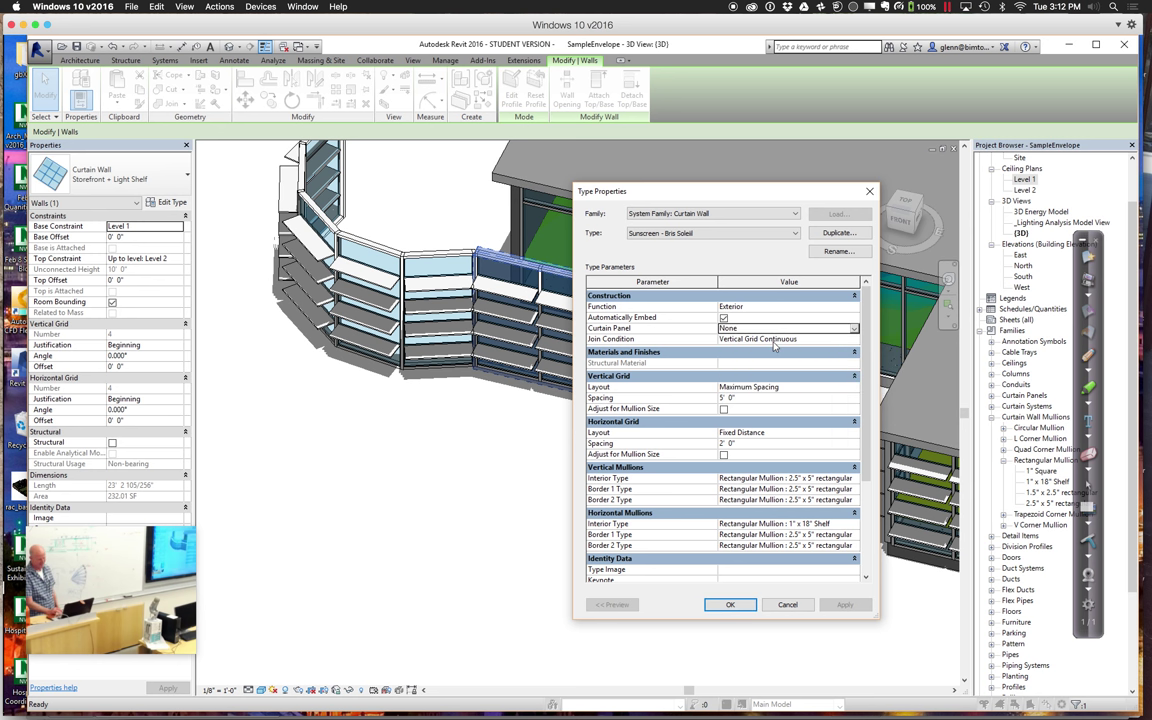
left_click(854, 330)
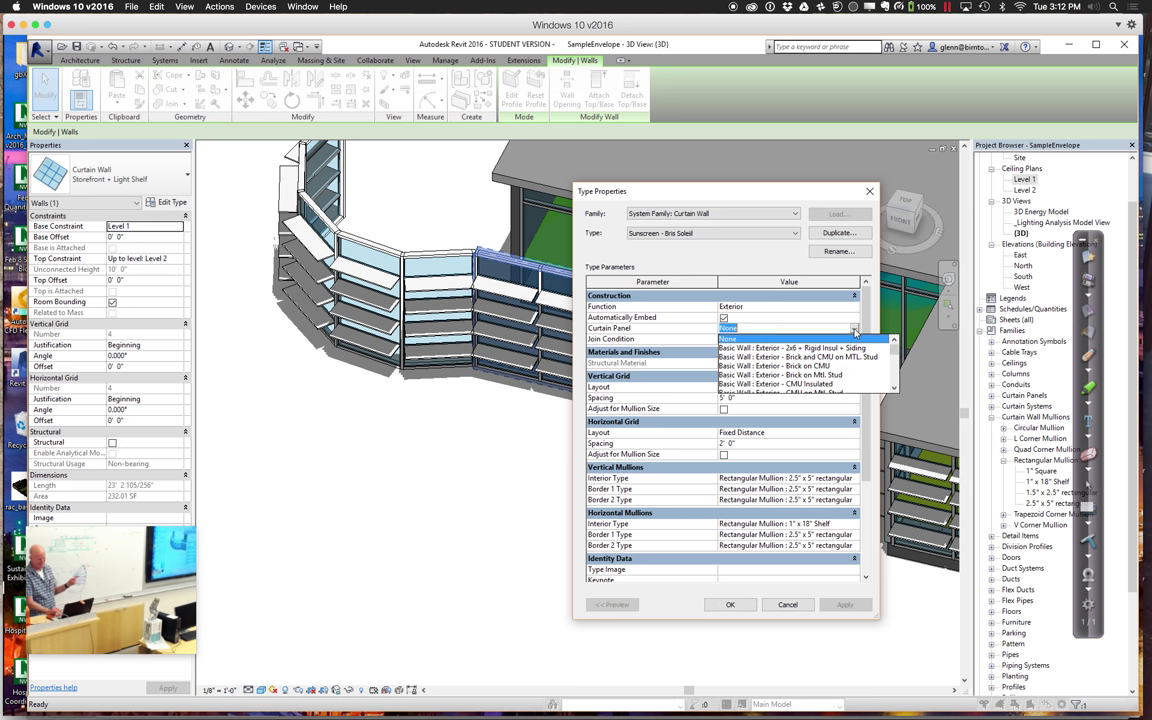
key("Escape")
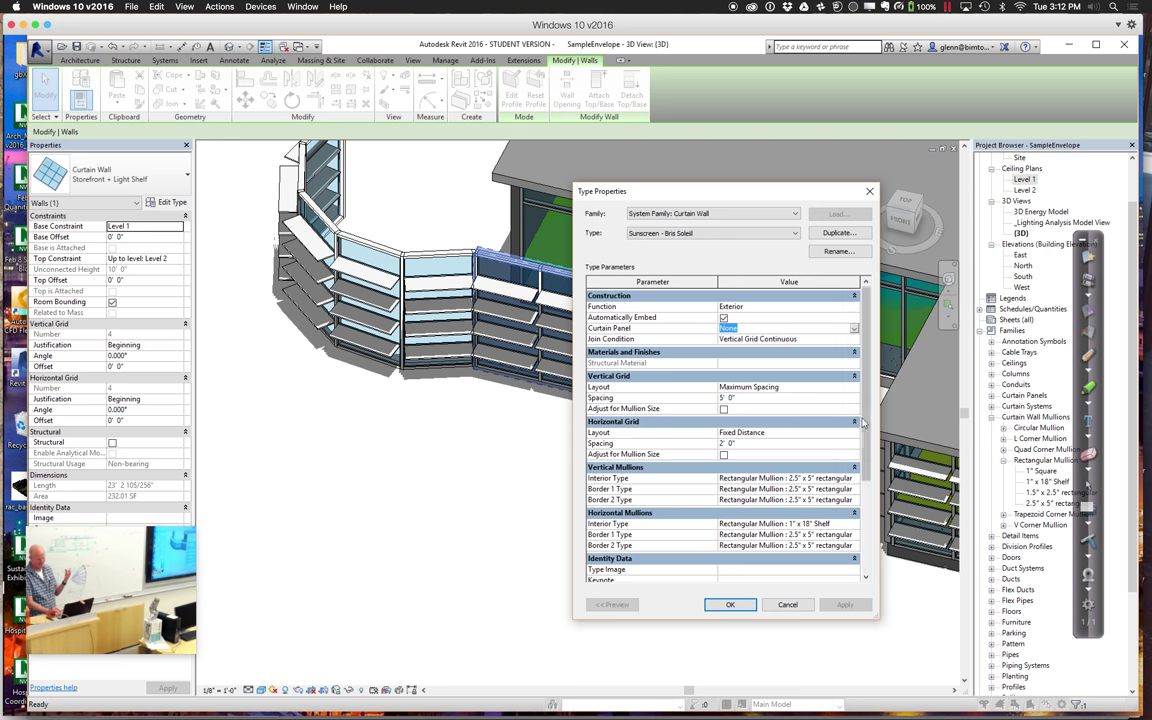
scroll(858, 533, "down", 5)
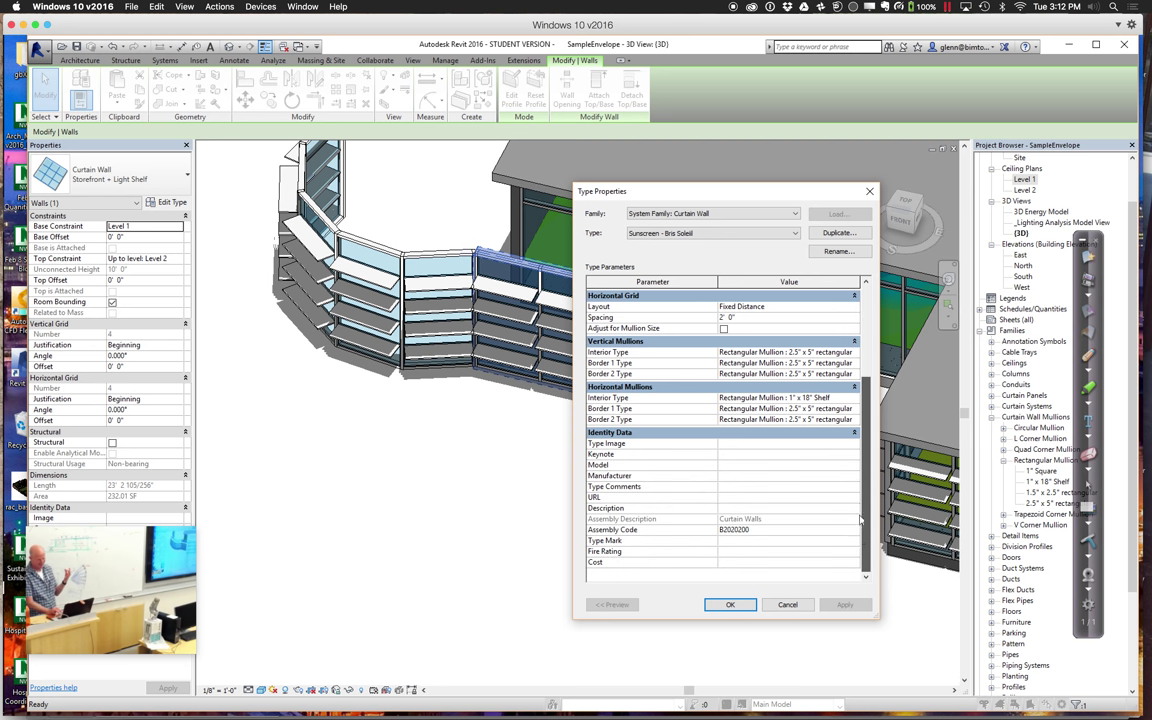
scroll(859, 518, "up", 5)
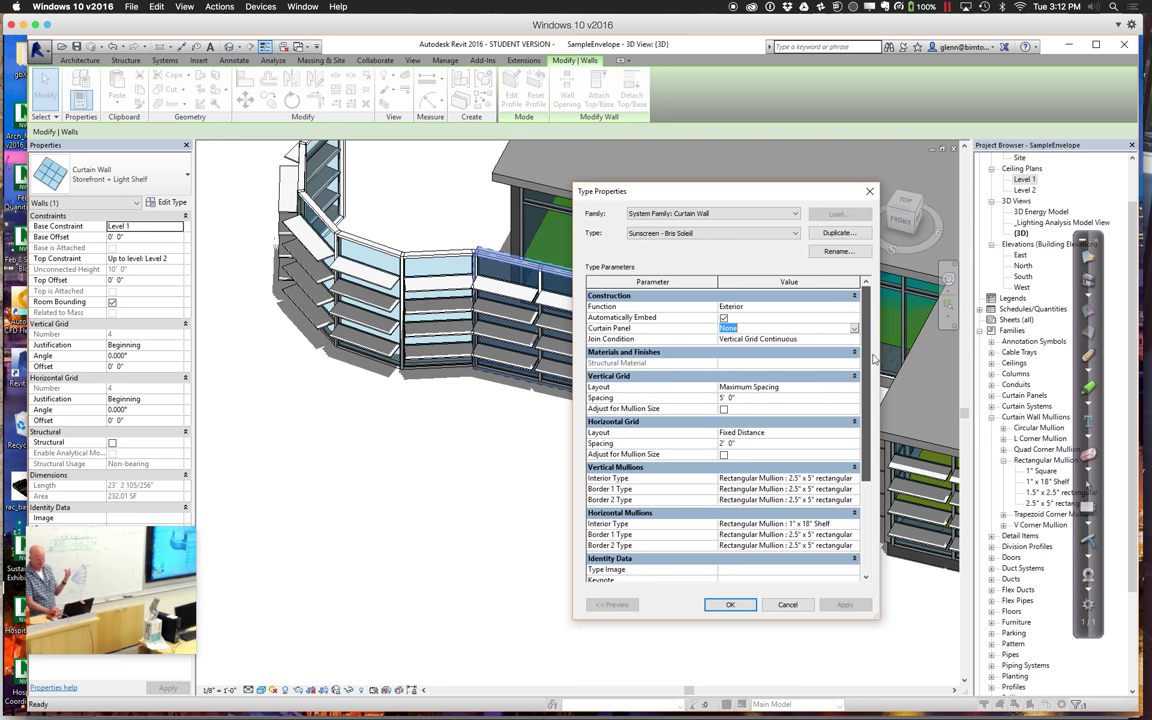
left_click(856, 307)
left_click(740, 326)
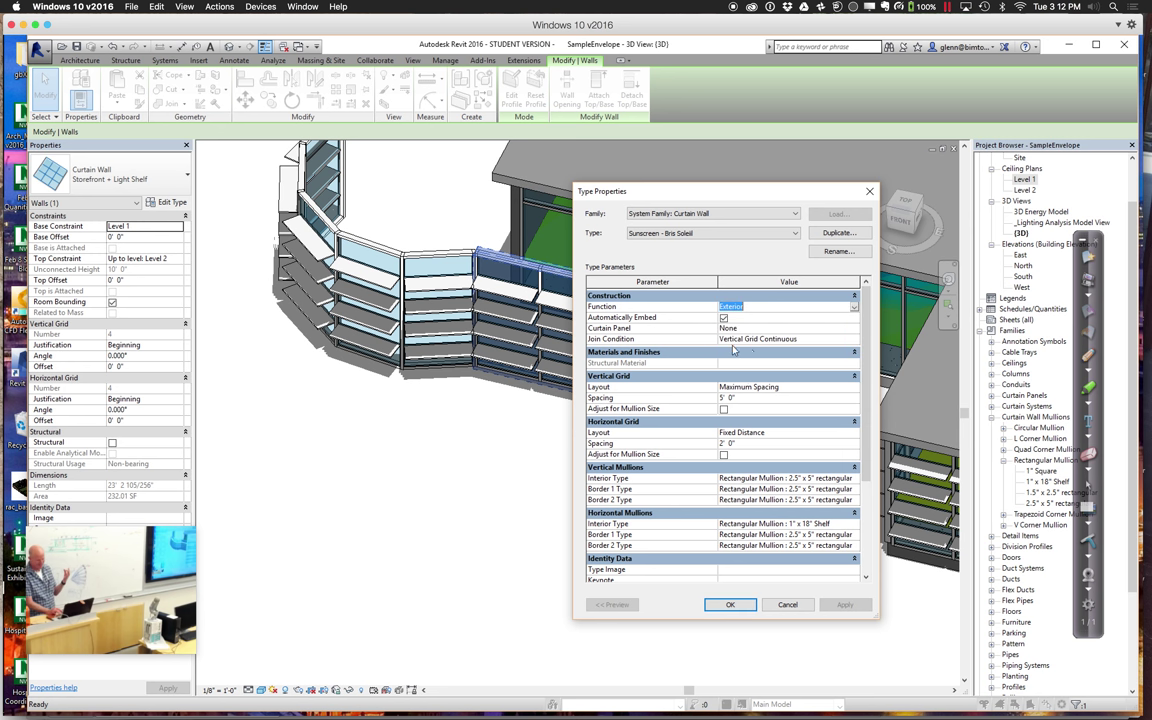
Set the sunscreen type's curtain panel to Empty System Panel : Empty and accept the type properties.
left_click(855, 328)
left_click_drag(895, 356, 894, 382)
left_click(796, 376)
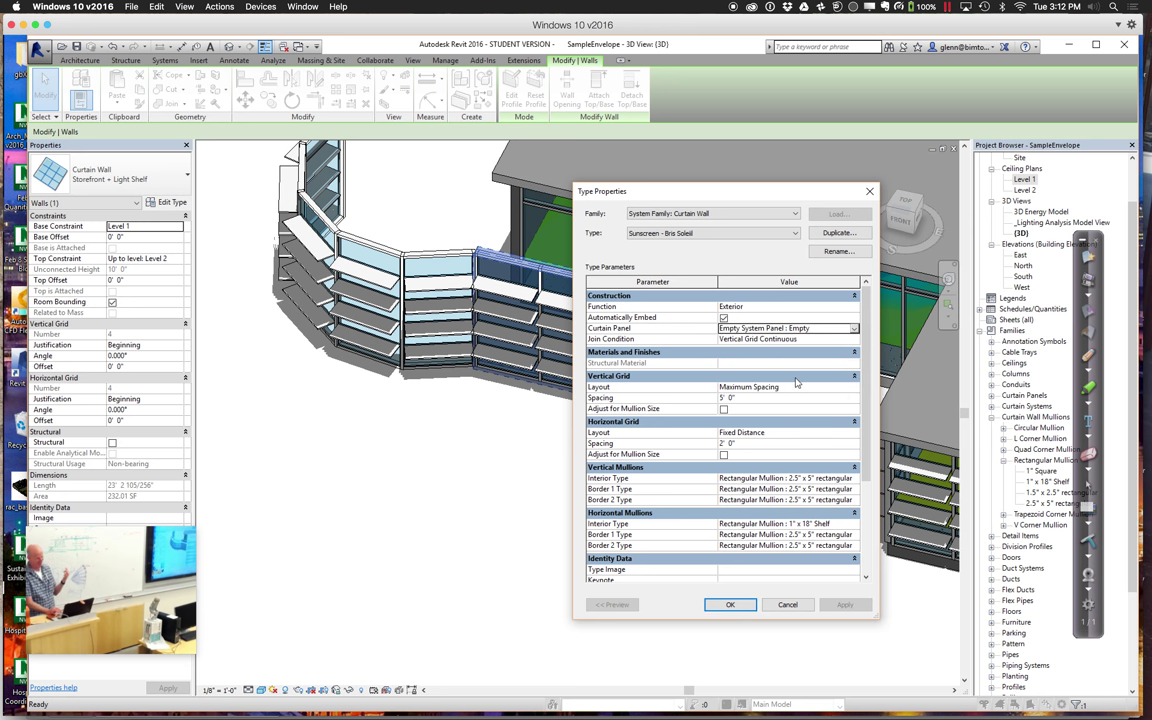
left_click(731, 606)
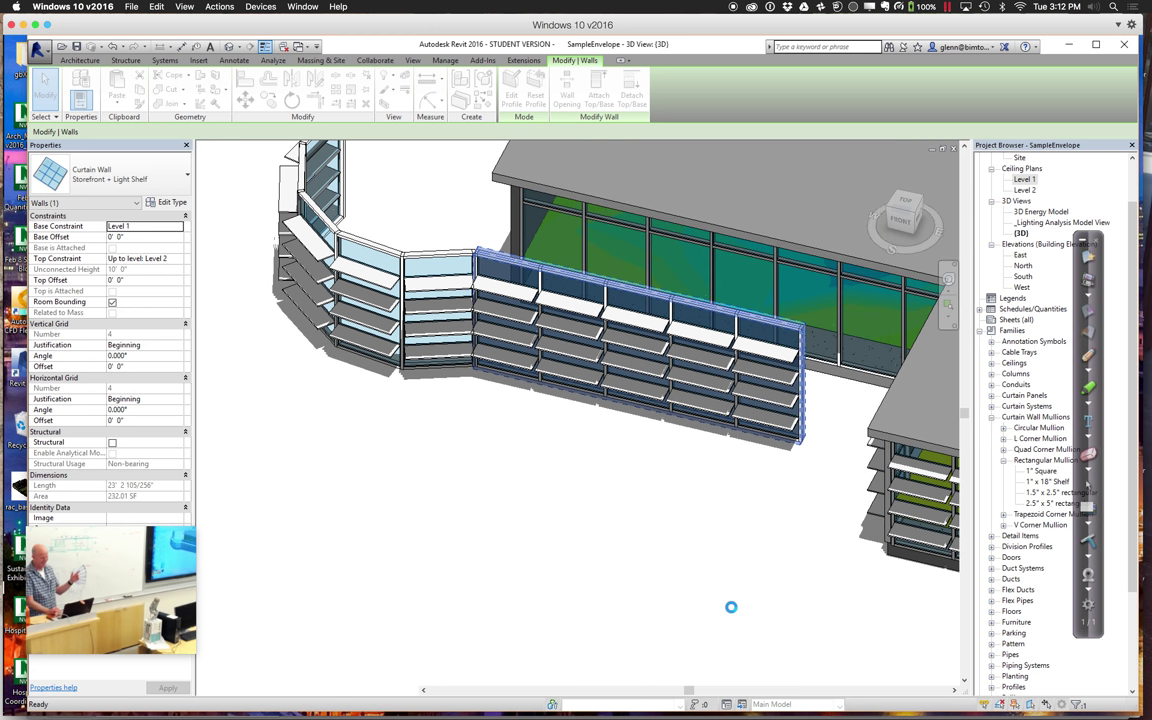
left_click(731, 612)
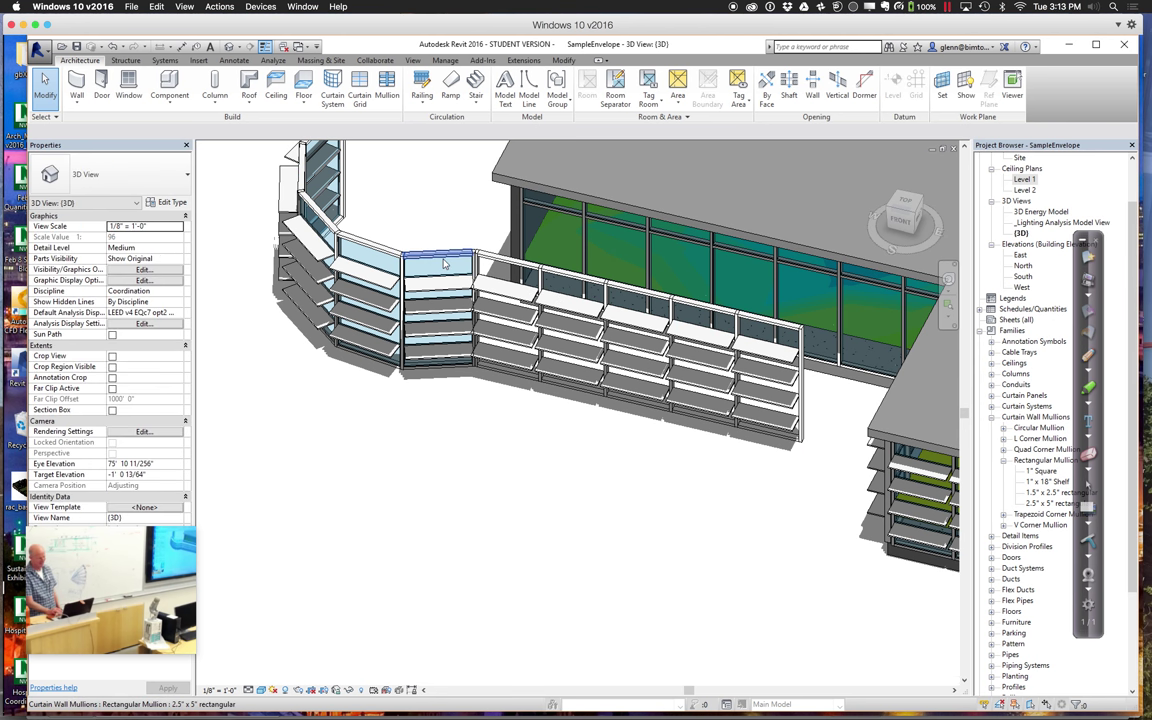
Change the curved freestanding wall segment to the Sunscreen - Bris Soleil curtain wall type.
key("Tab")
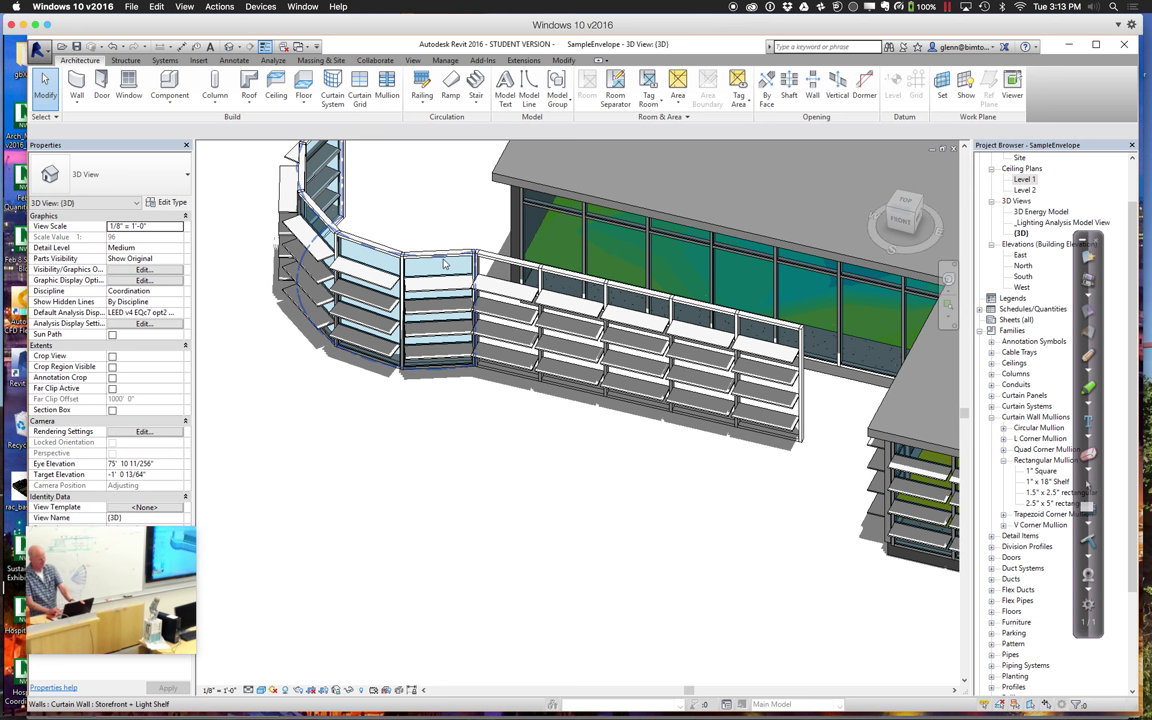
left_click(283, 208)
left_click(153, 183)
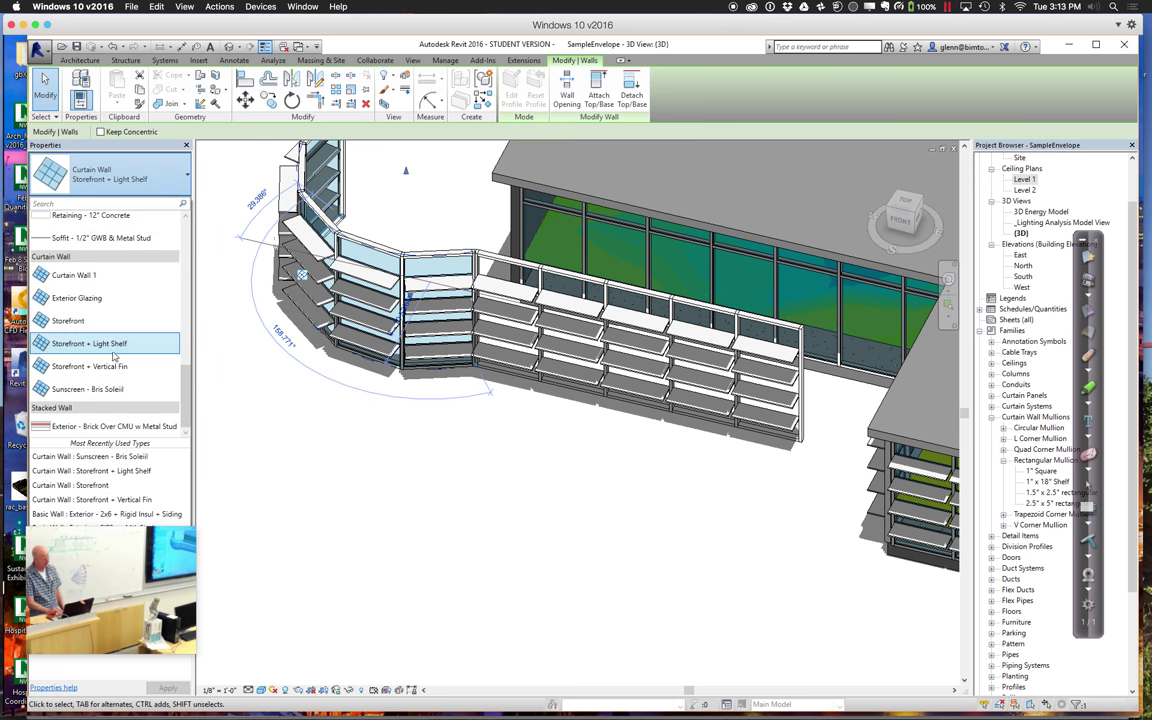
left_click(122, 390)
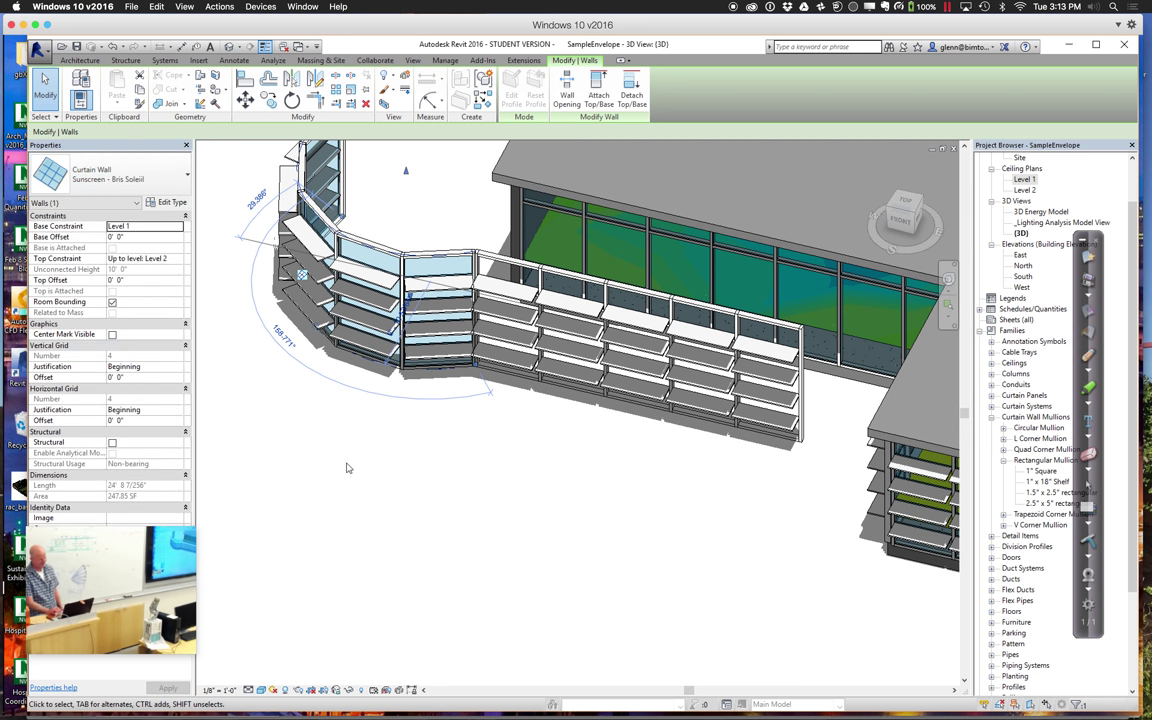
left_click(393, 468)
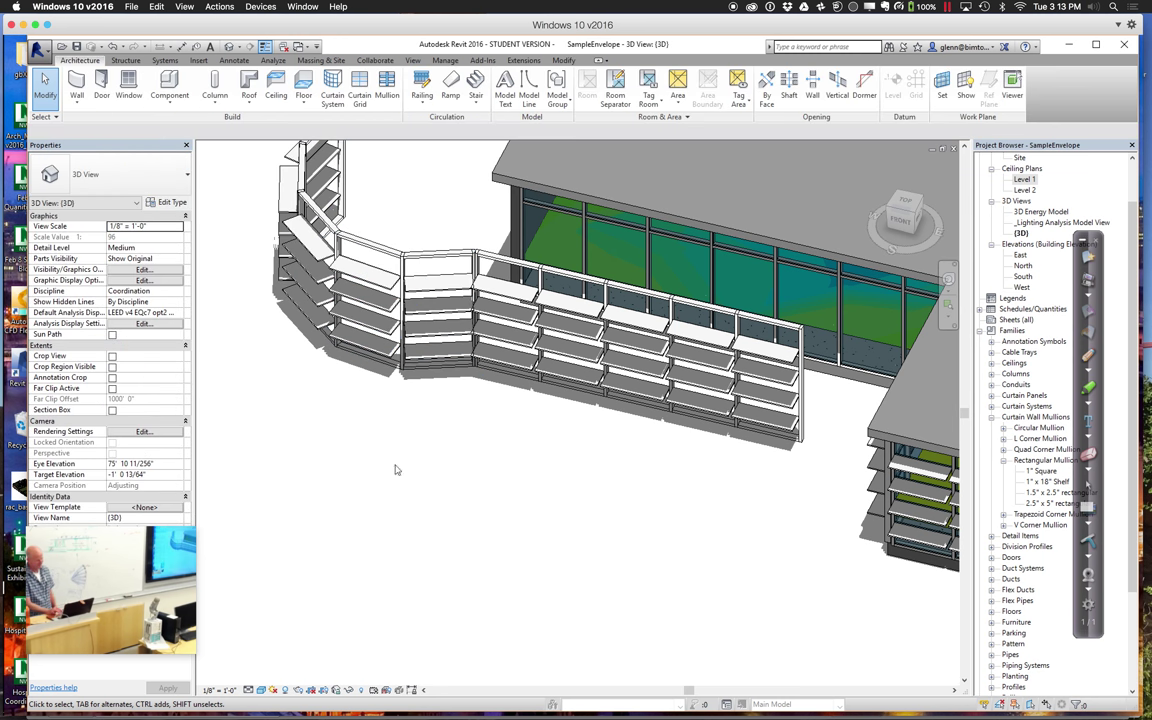
Examine the freestanding sunscreen wall from a lower angle and the whole building from its front-right corner.
left_click(948, 279)
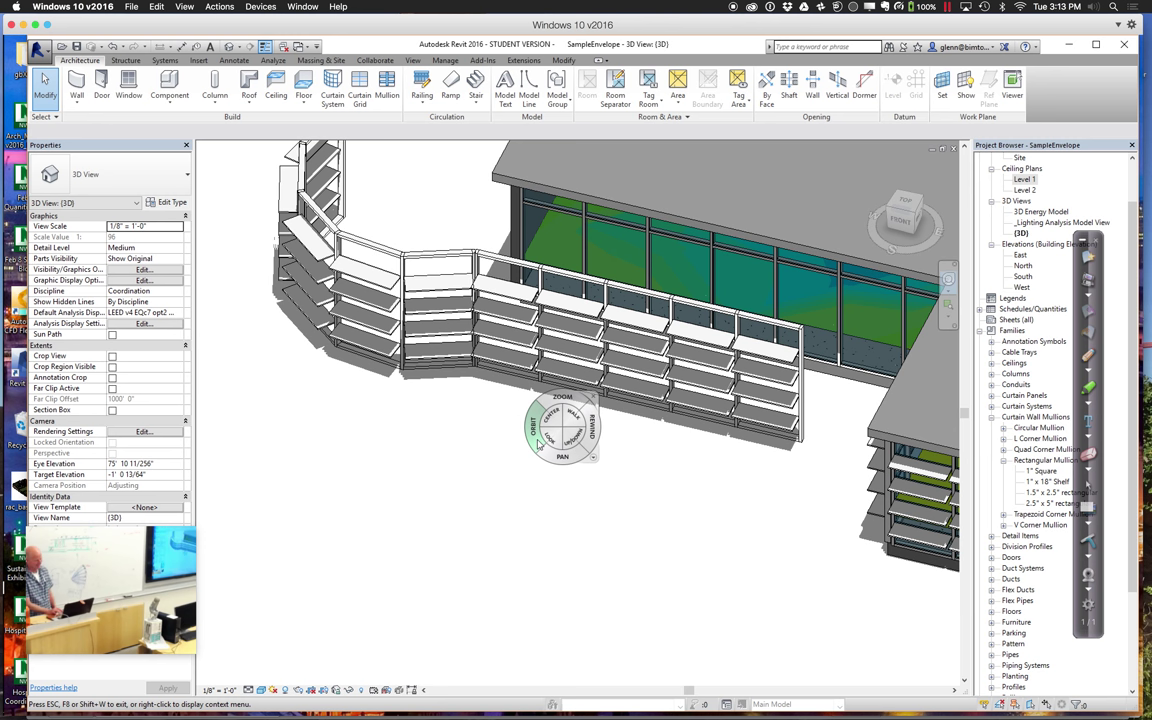
left_click_drag(538, 443, 545, 427)
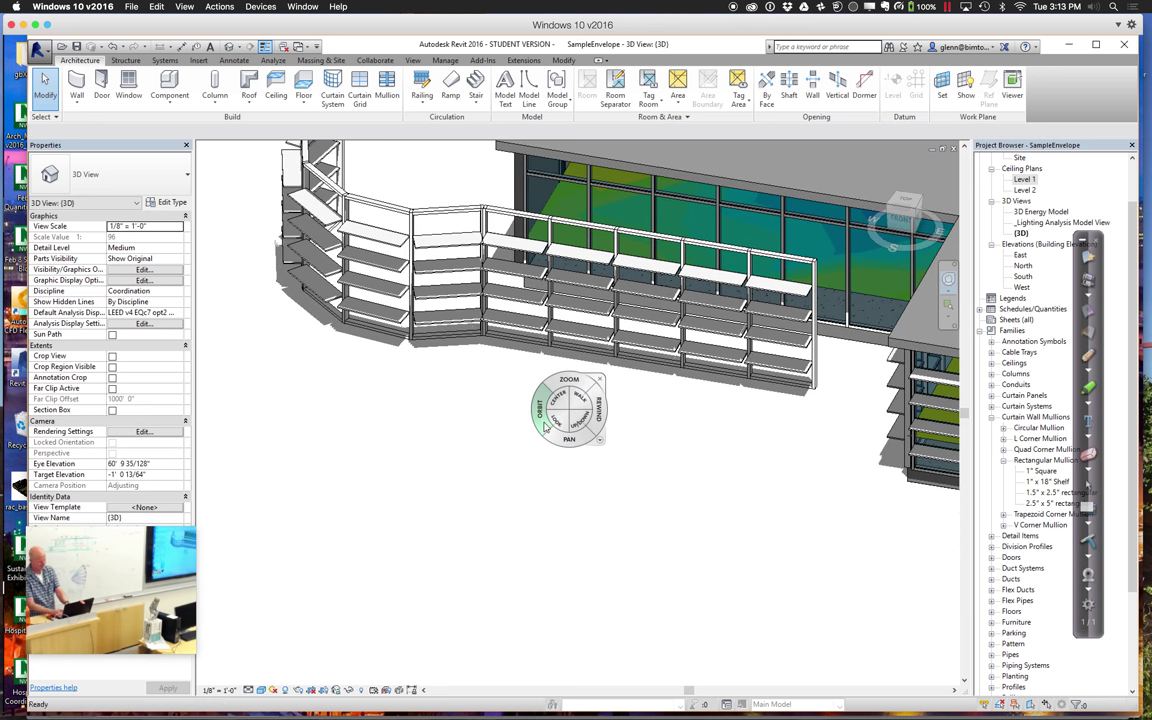
key("z")
key("a")
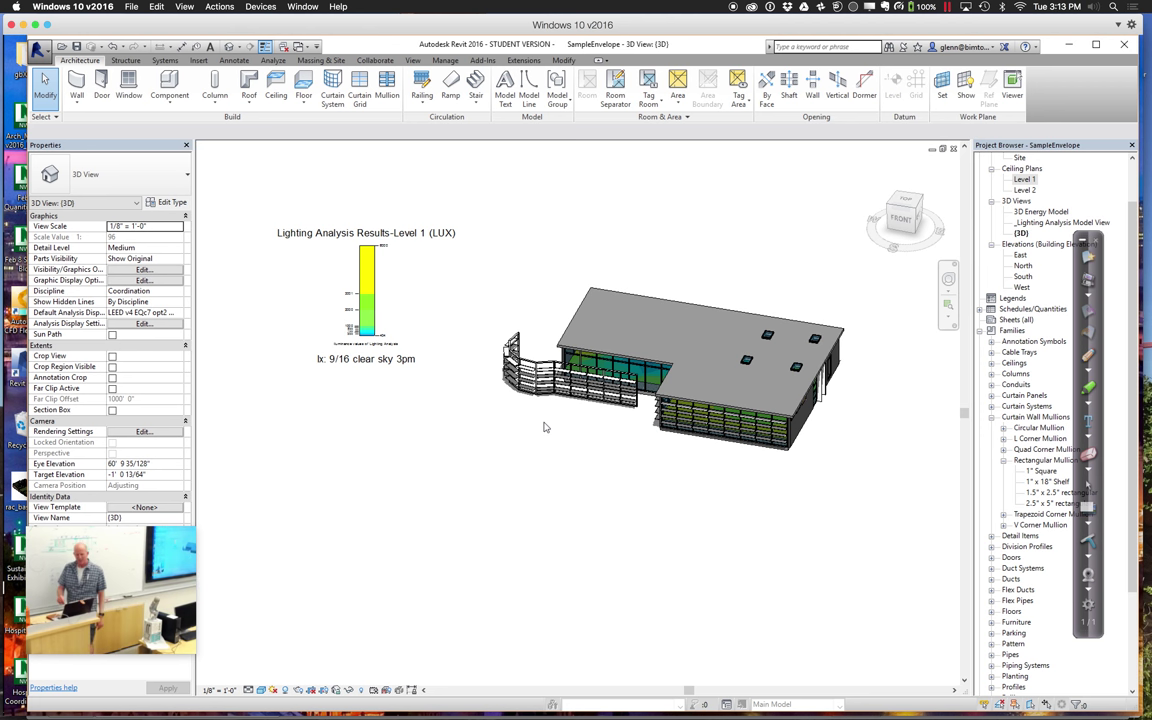
left_click(948, 279)
left_click_drag(838, 387, 900, 393)
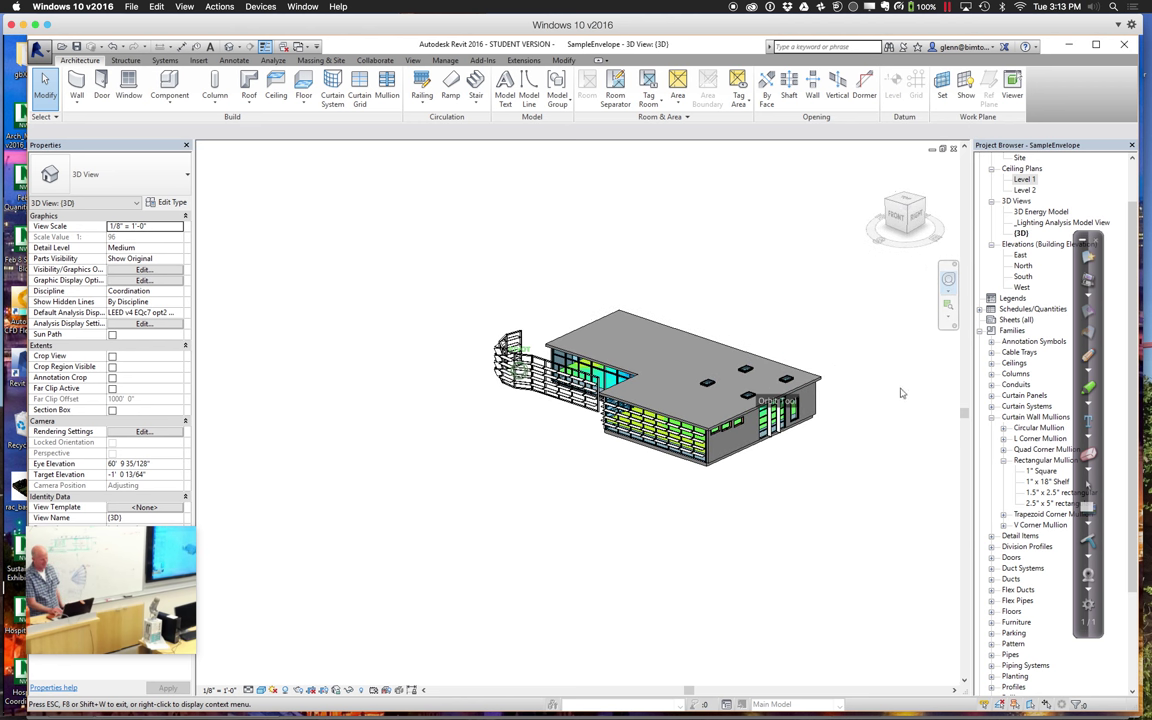
Examine the light shelves on the projecting front wall up close and compare them with the adjacent freestanding sunscreen wall.
left_click(948, 304)
left_click_drag(589, 388, 737, 497)
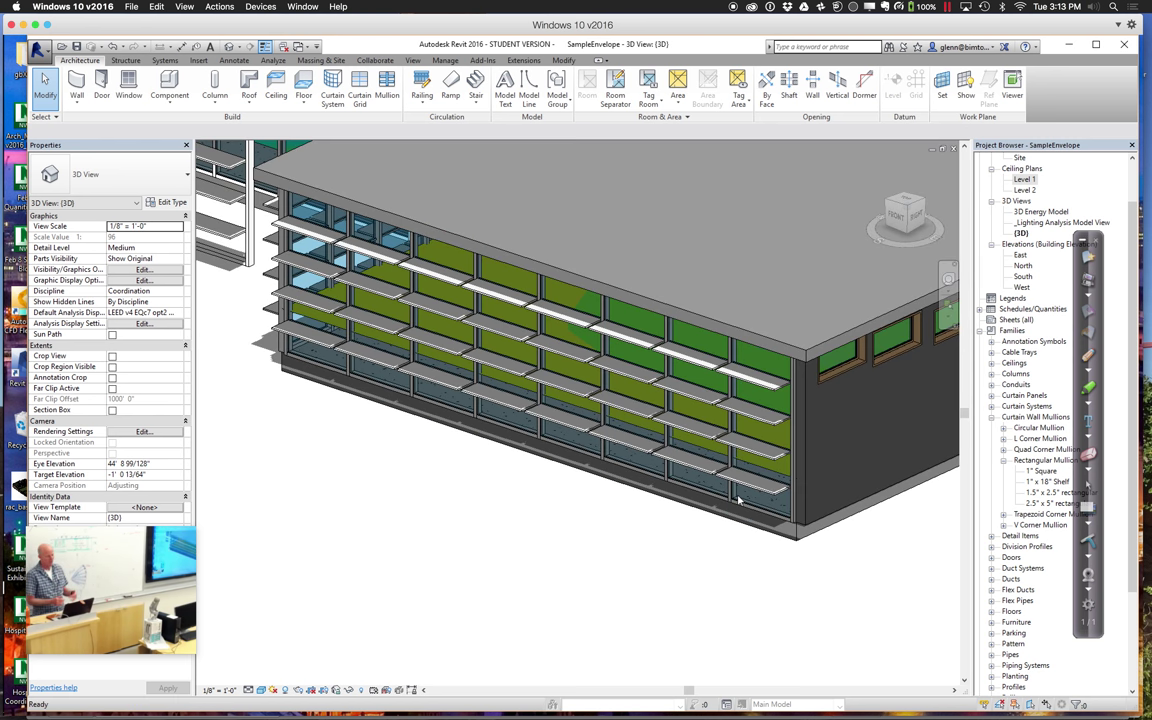
key("z")
key("f")
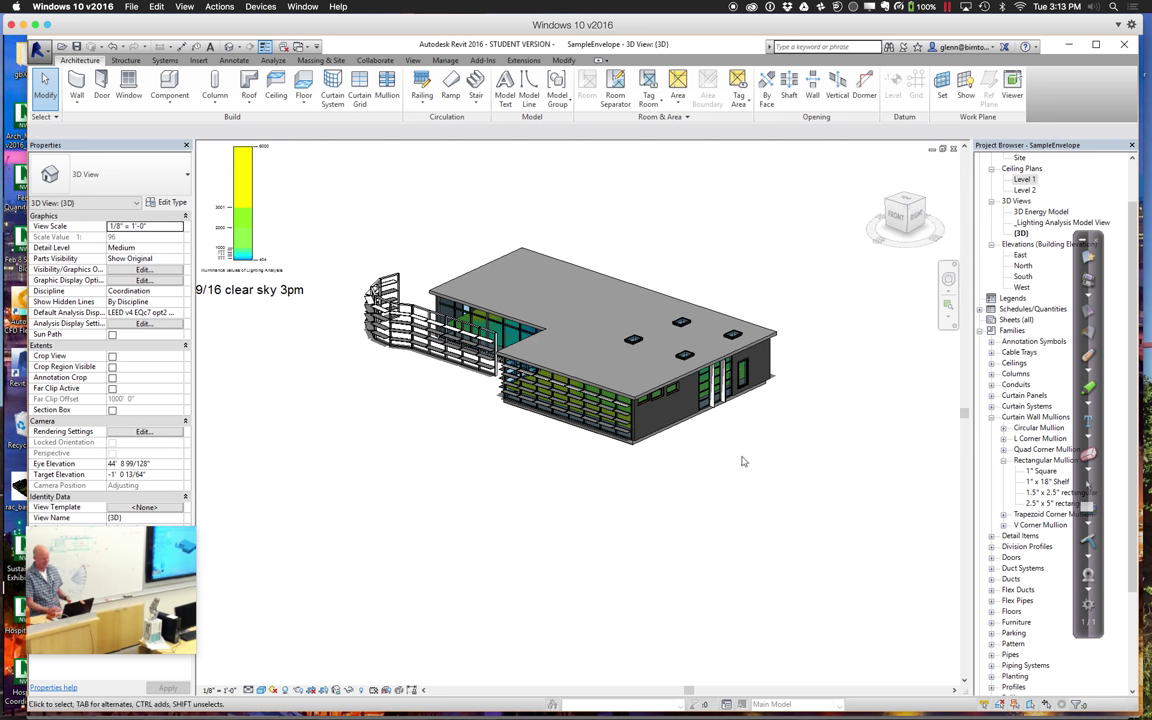
left_click(948, 308)
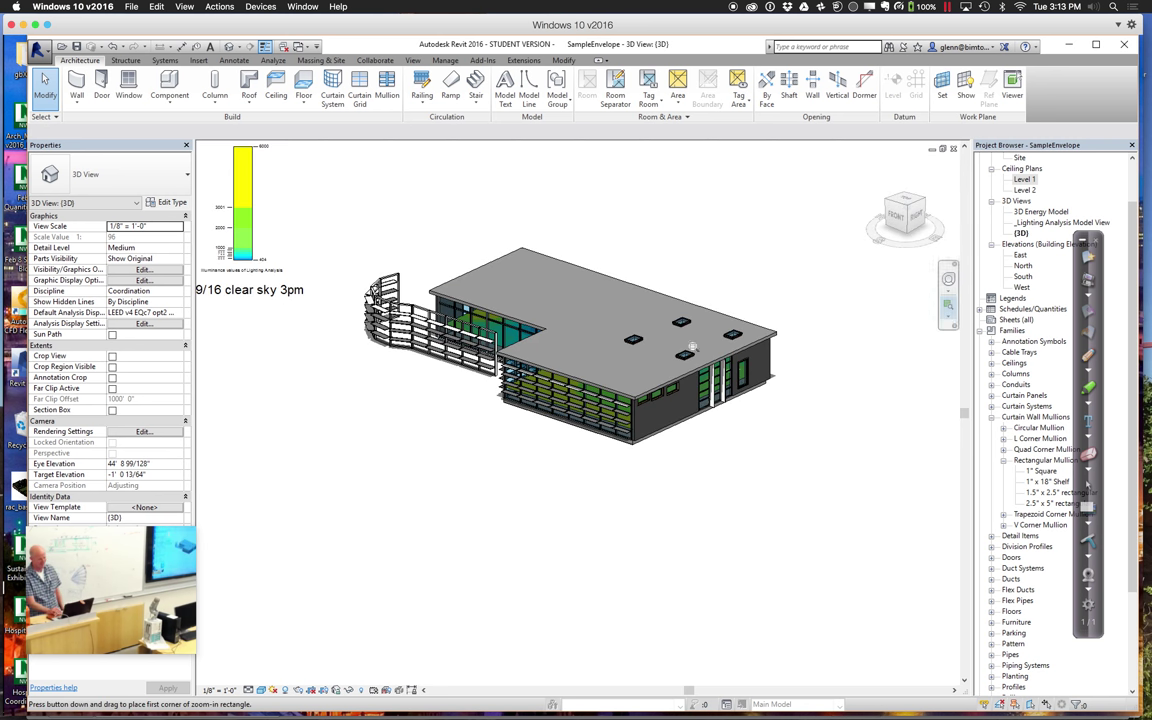
left_click_drag(462, 337, 589, 434)
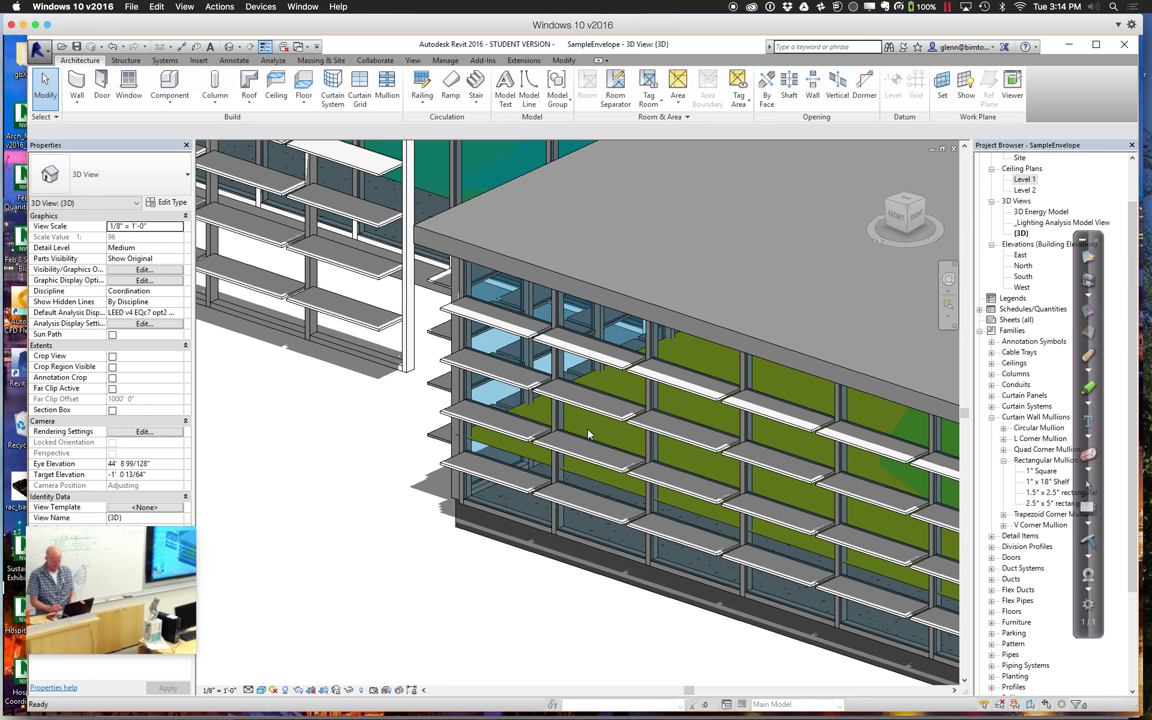
key("z")
key("a")
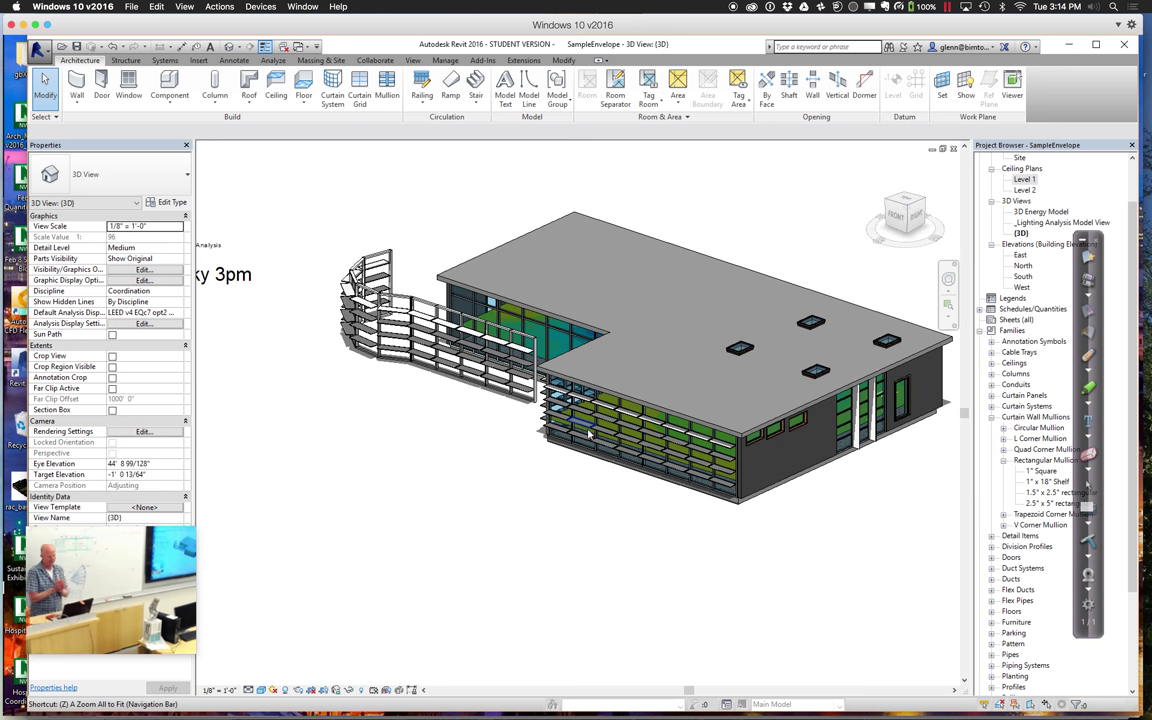
key("z")
key("r")
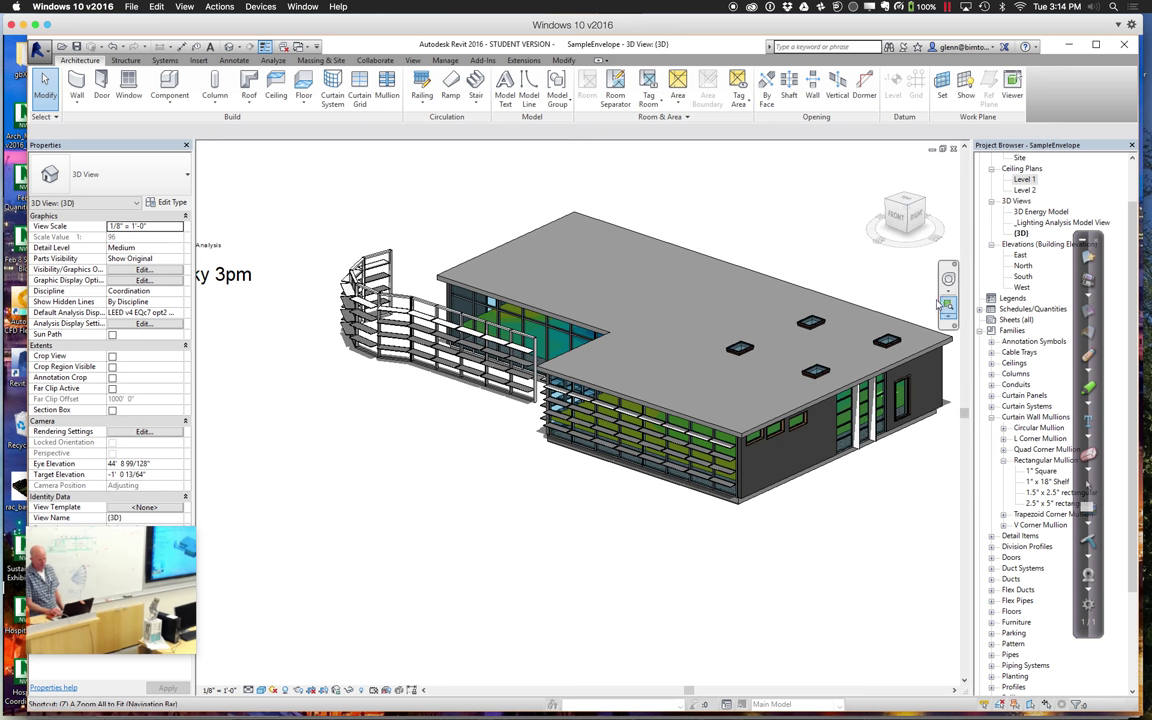
left_click_drag(296, 219, 790, 517)
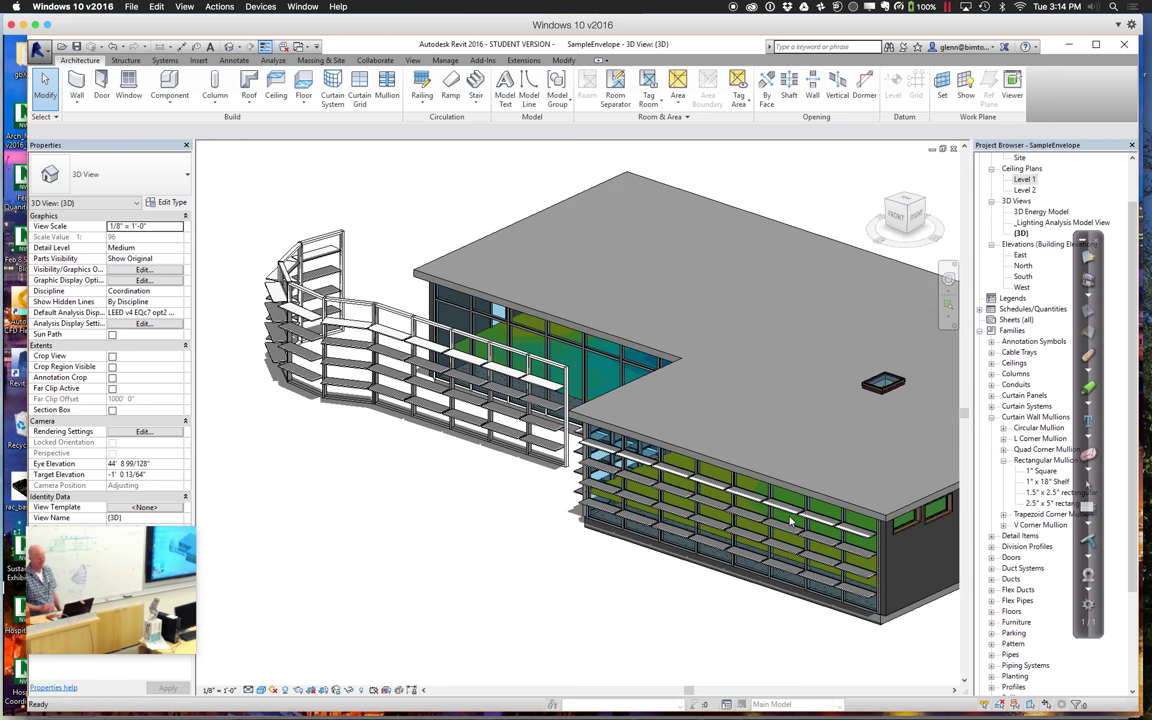
Open the layer assembly of the roof's Wood Rafter 8" - Asphalt Shingle - Insulated type for editing.
left_click(502, 266)
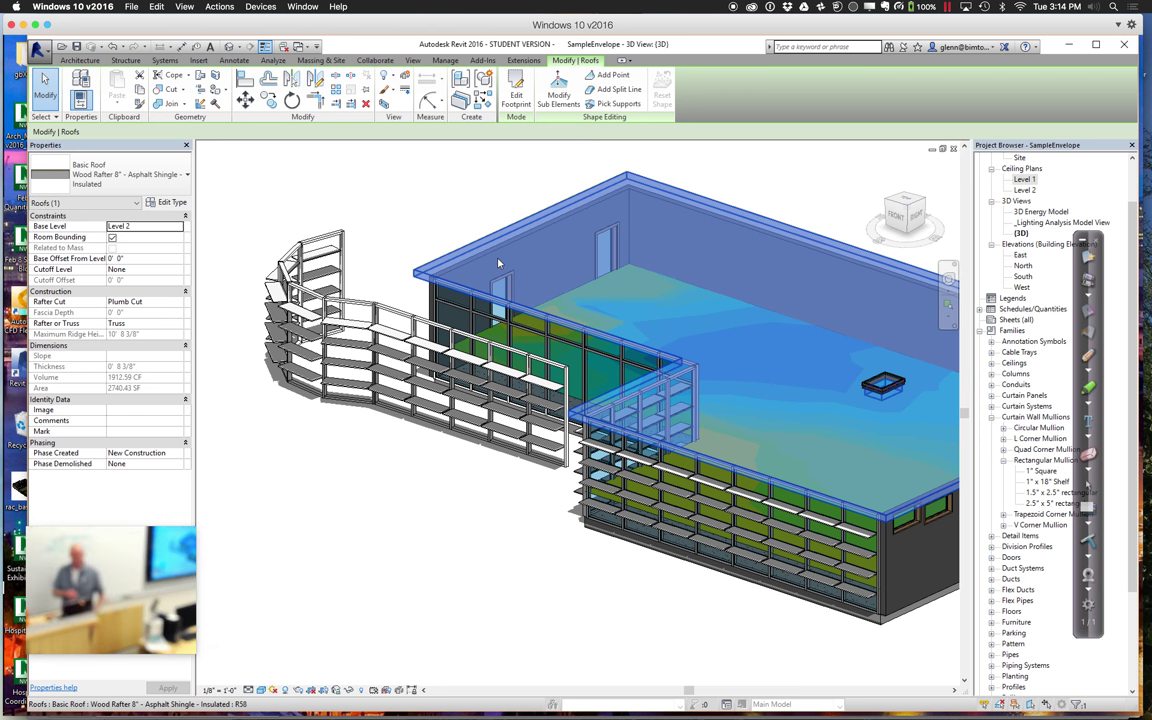
left_click(347, 481)
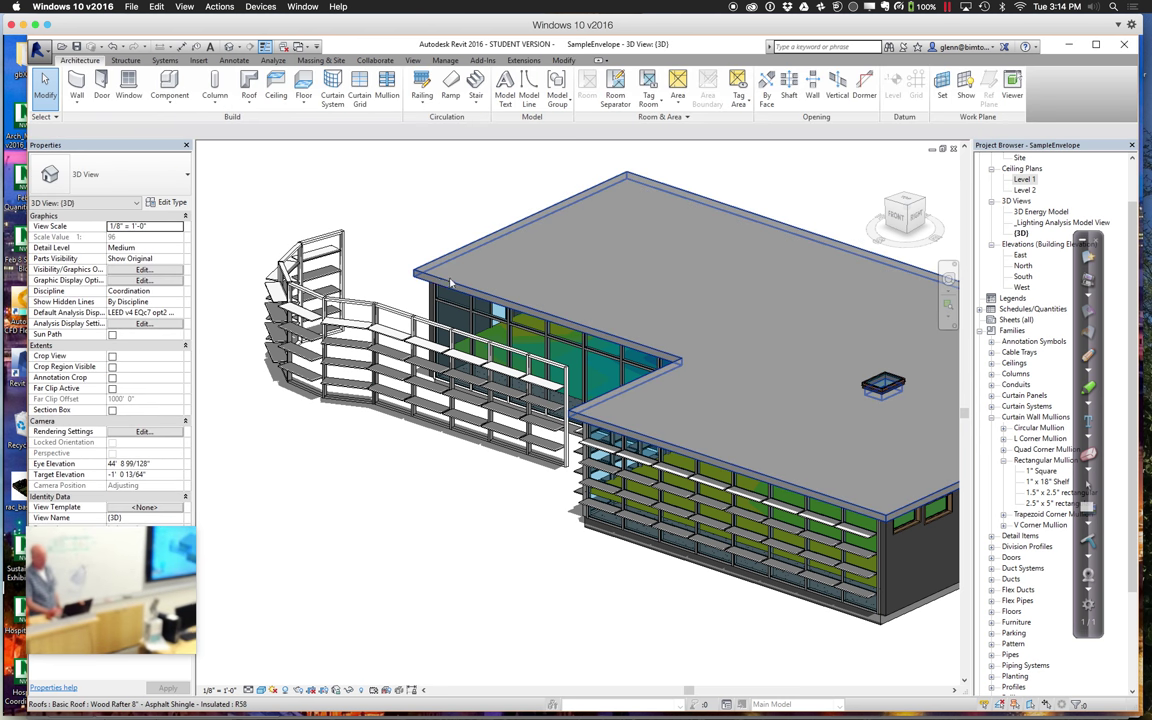
left_click(438, 283)
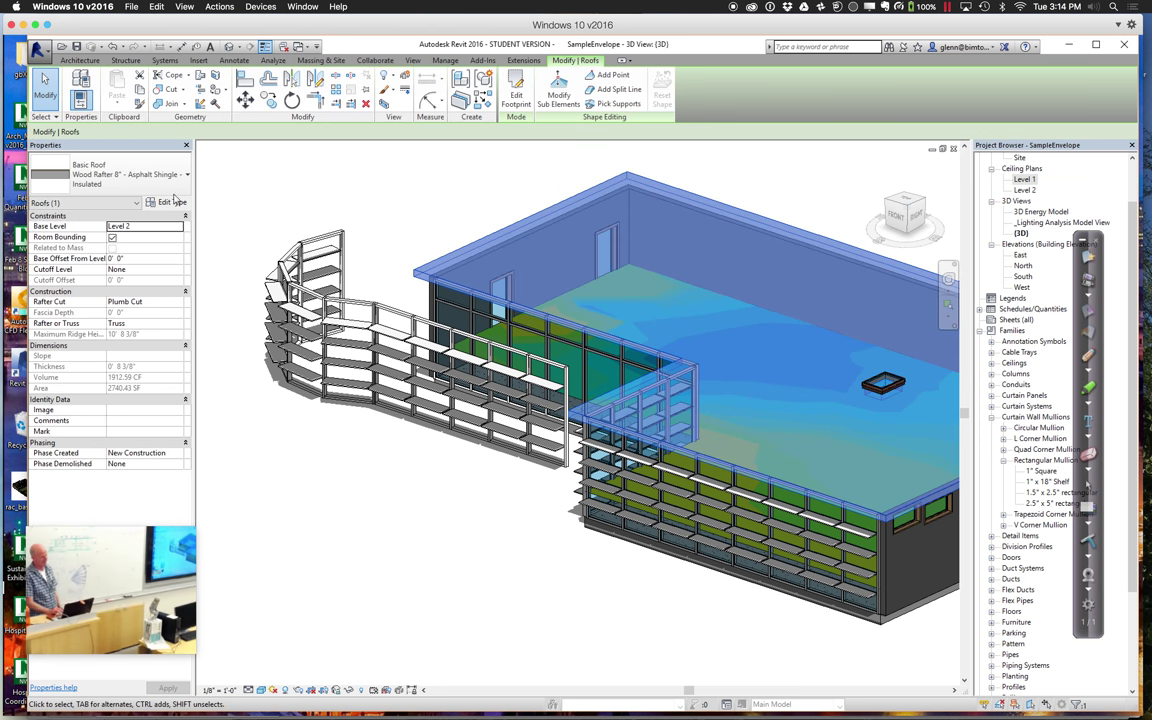
left_click(172, 202)
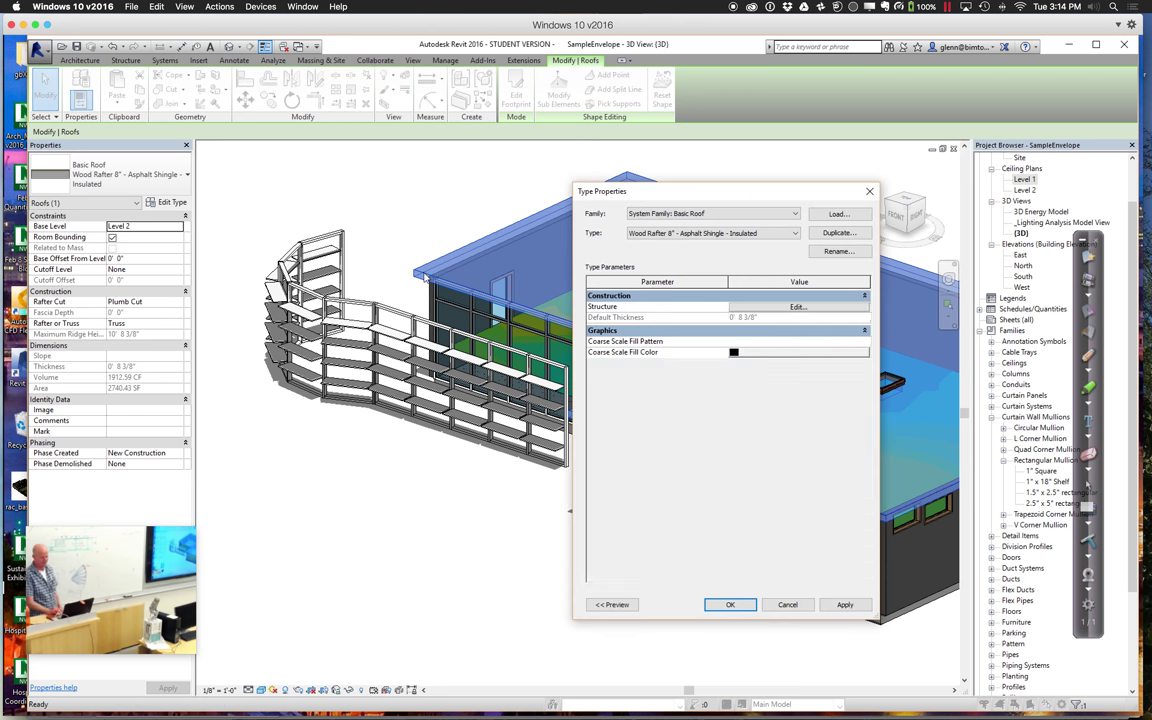
left_click(797, 307)
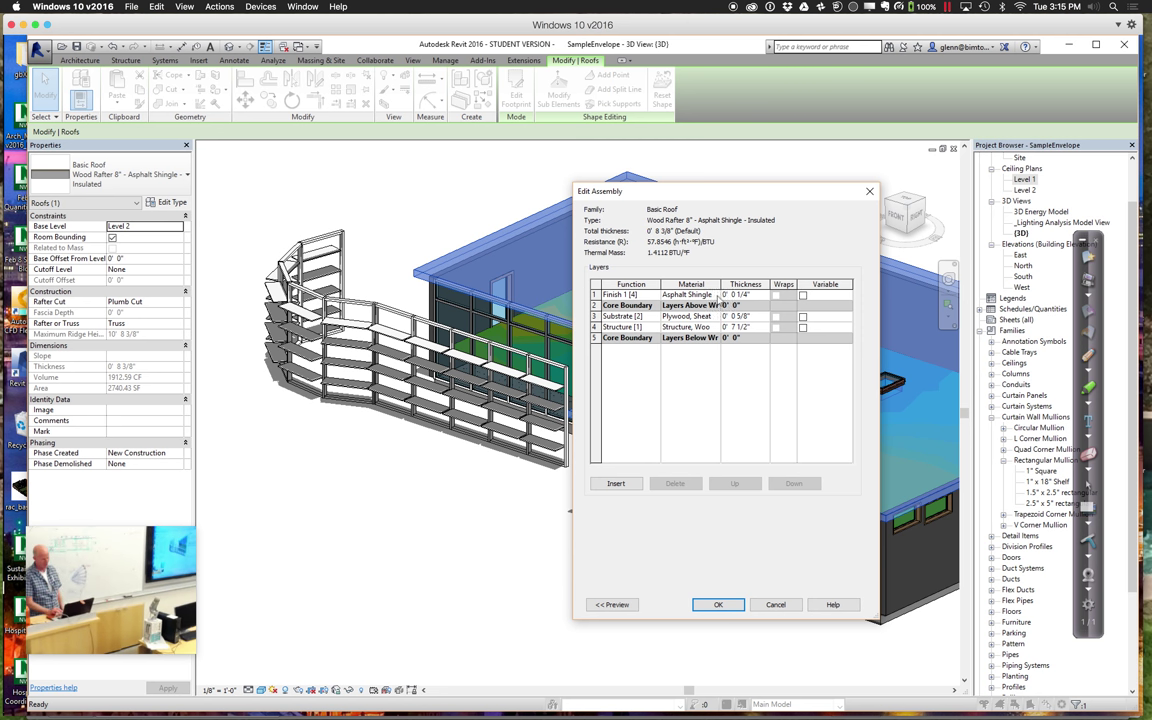
Replace the material of the roof's Finish 1 [4] layer with Roofing, EPDM Membrane.
left_click(716, 297)
left_click(716, 295)
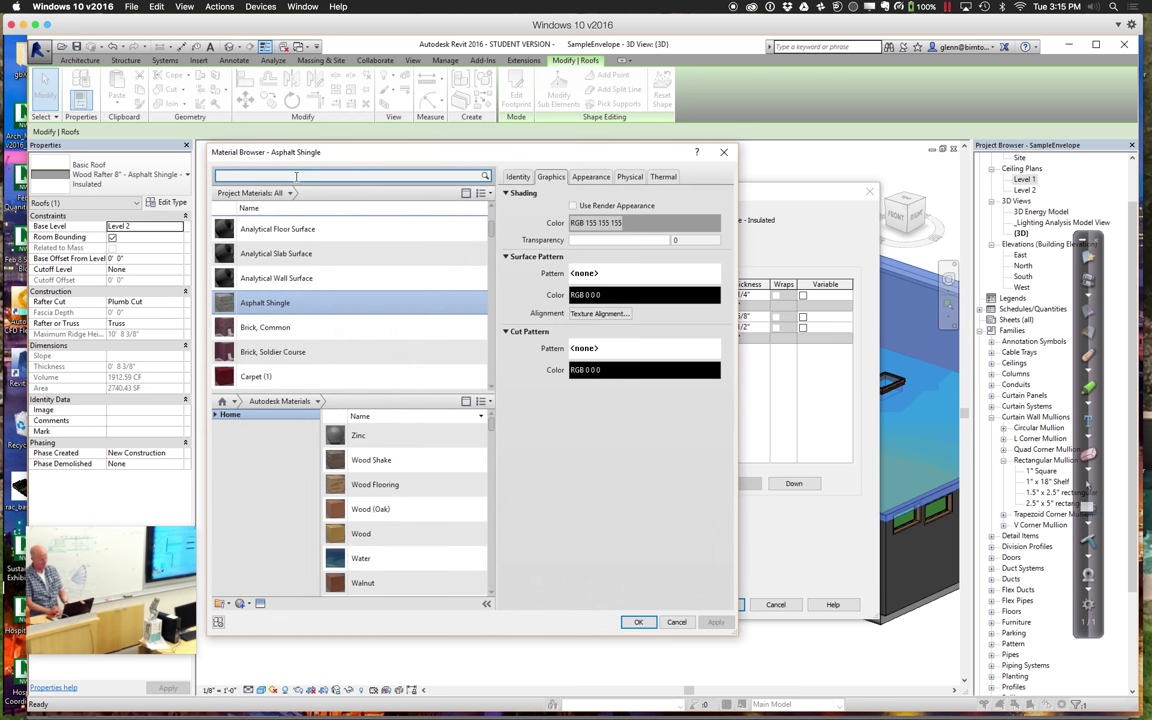
type("ep")
key("BackSpace")
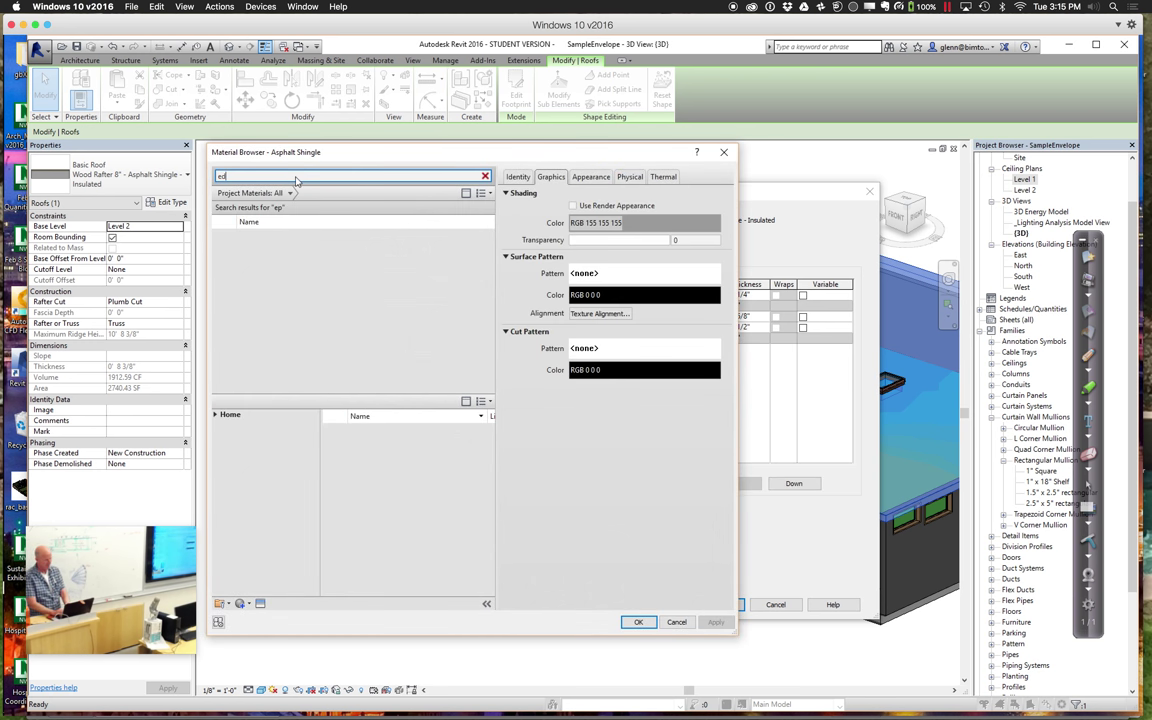
type("dp")
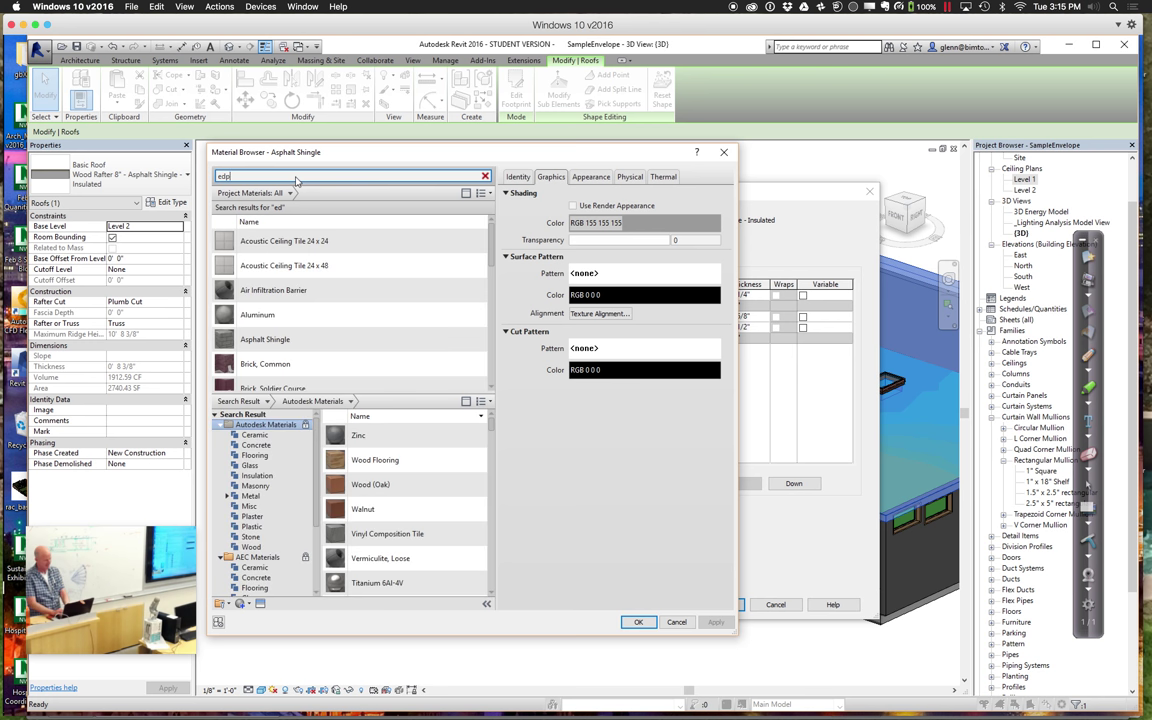
type("m")
key("BackSpace")
key("BackSpace")
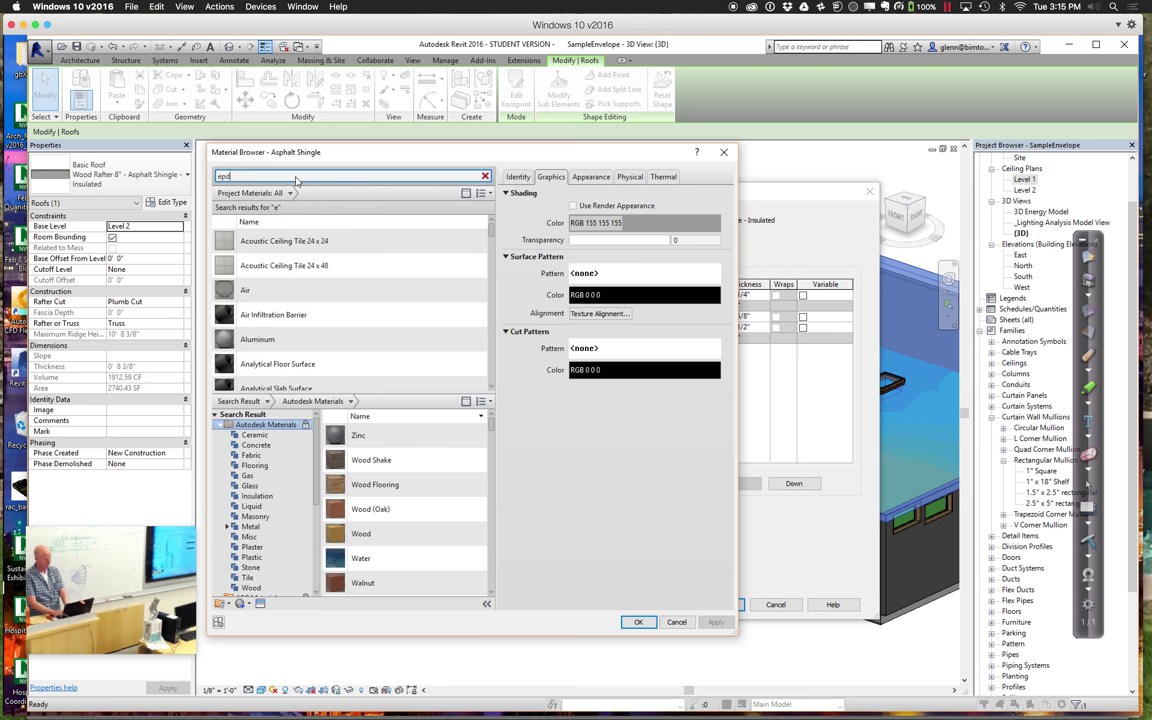
type("epdm")
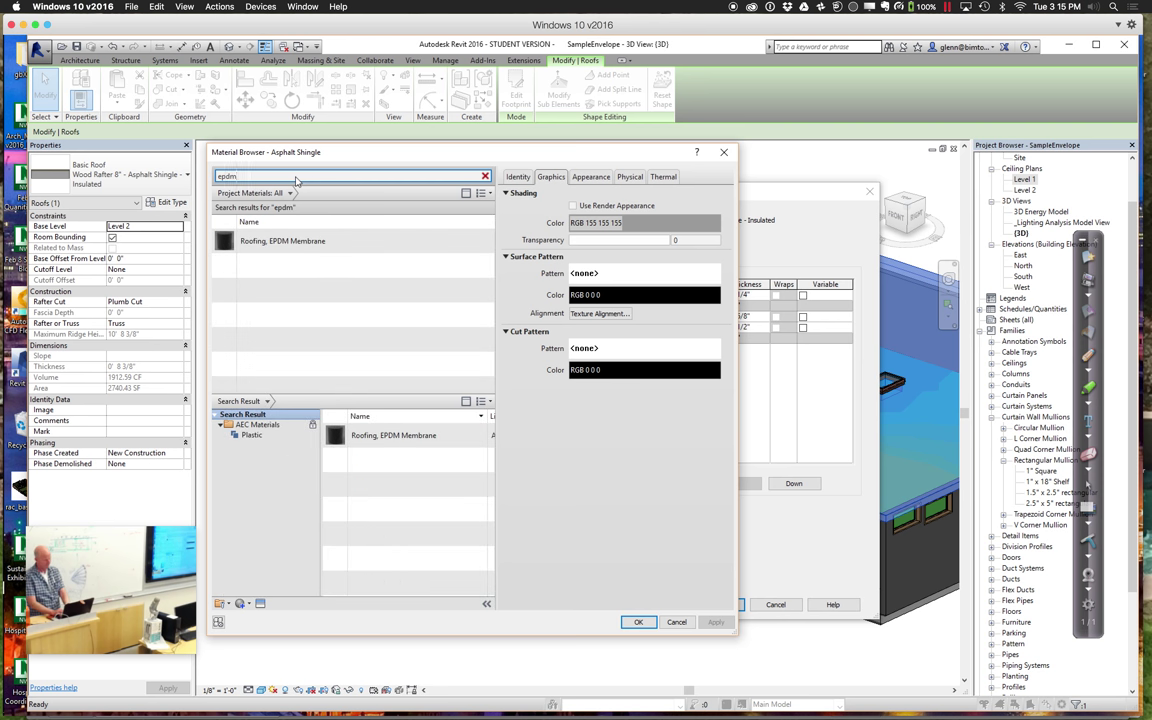
double_click(283, 243)
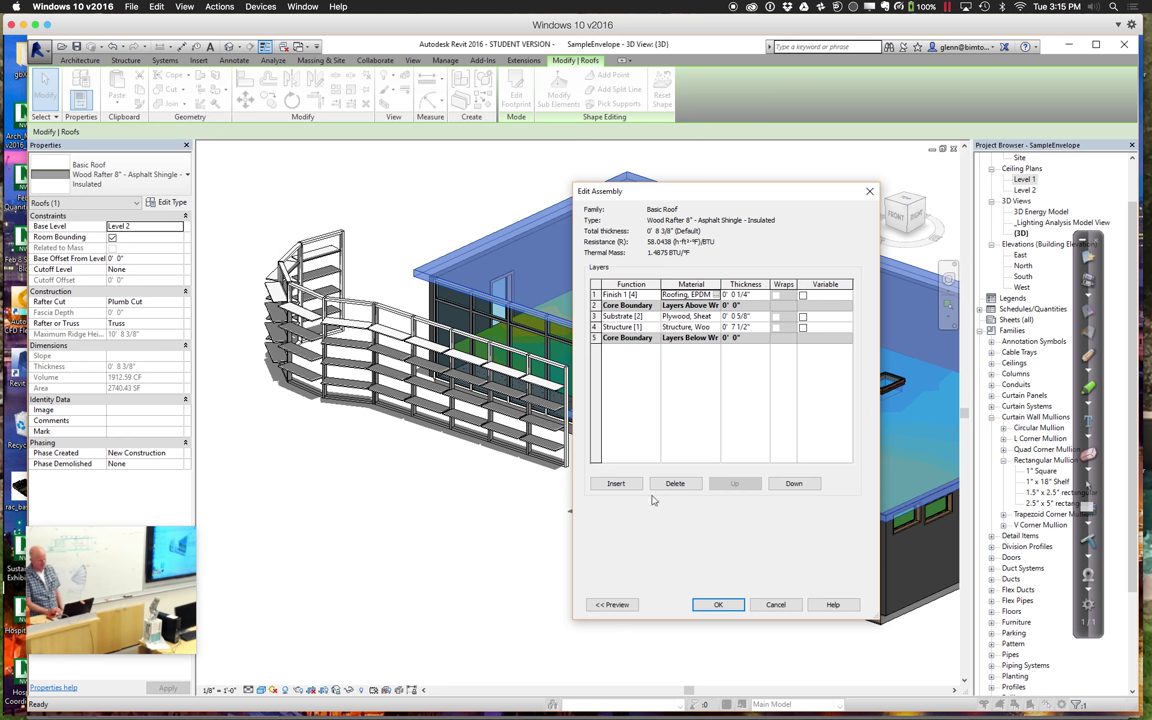
Insert a Thermal/Air Layer [3] above the EPDM layer and change the EPDM layer's function to Membrane Layer.
left_click(616, 483)
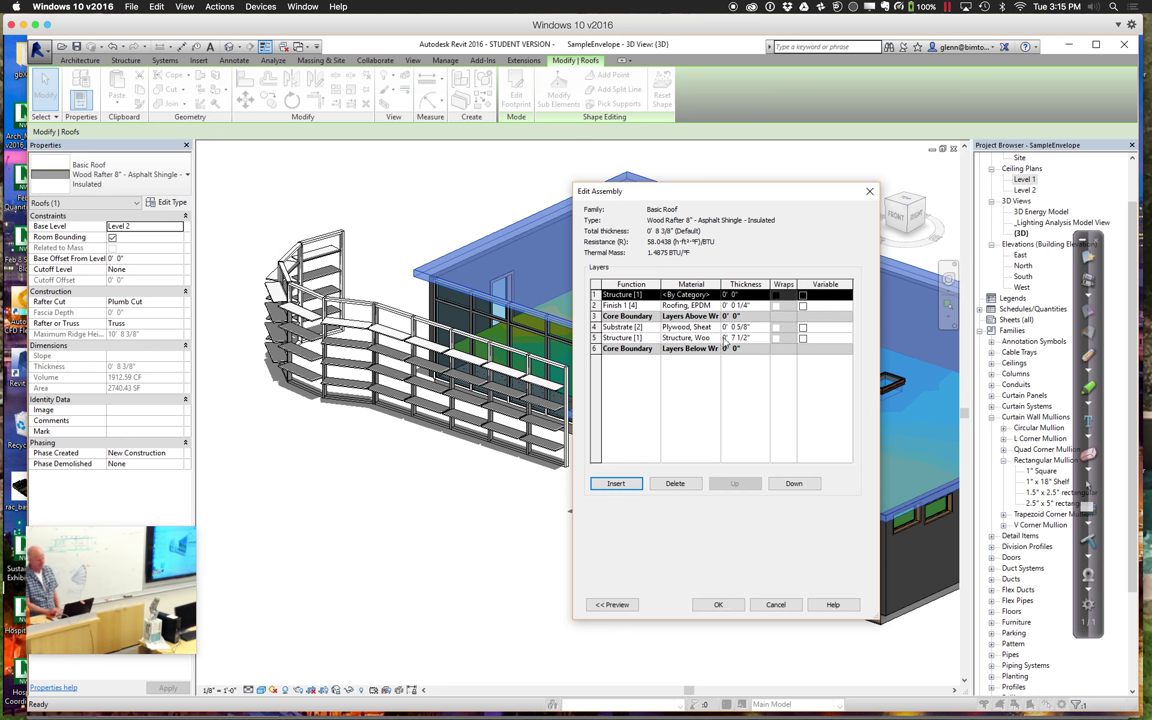
left_click(656, 296)
left_click(644, 320)
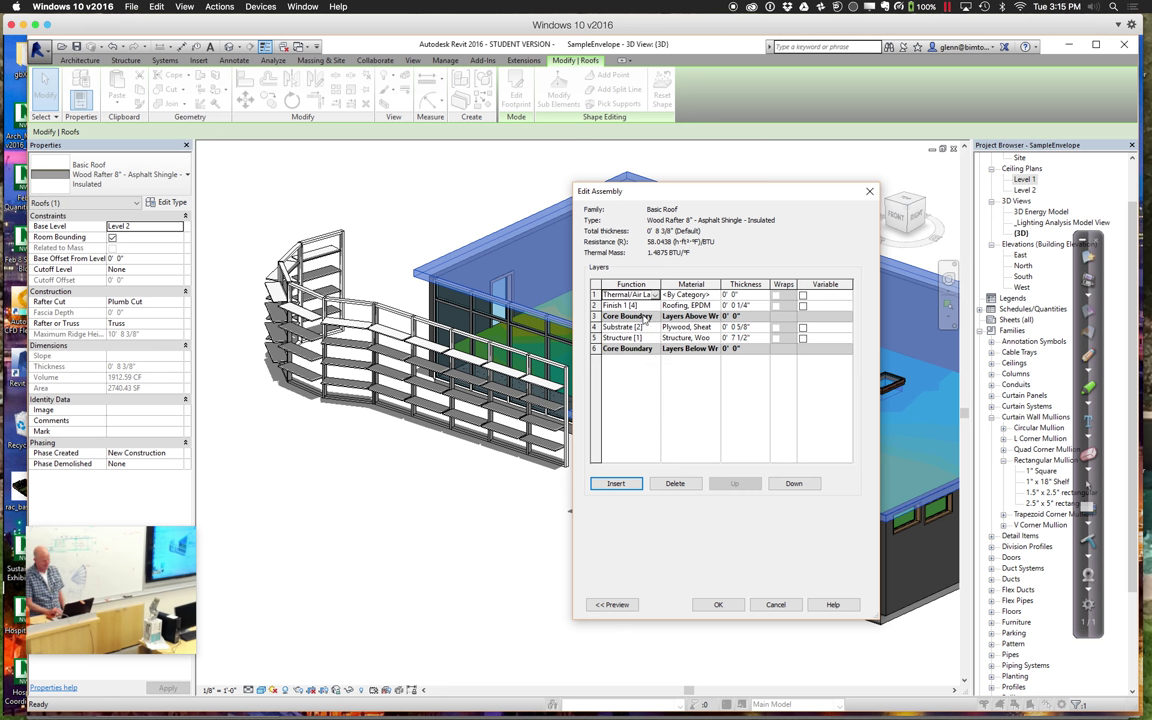
left_click(656, 306)
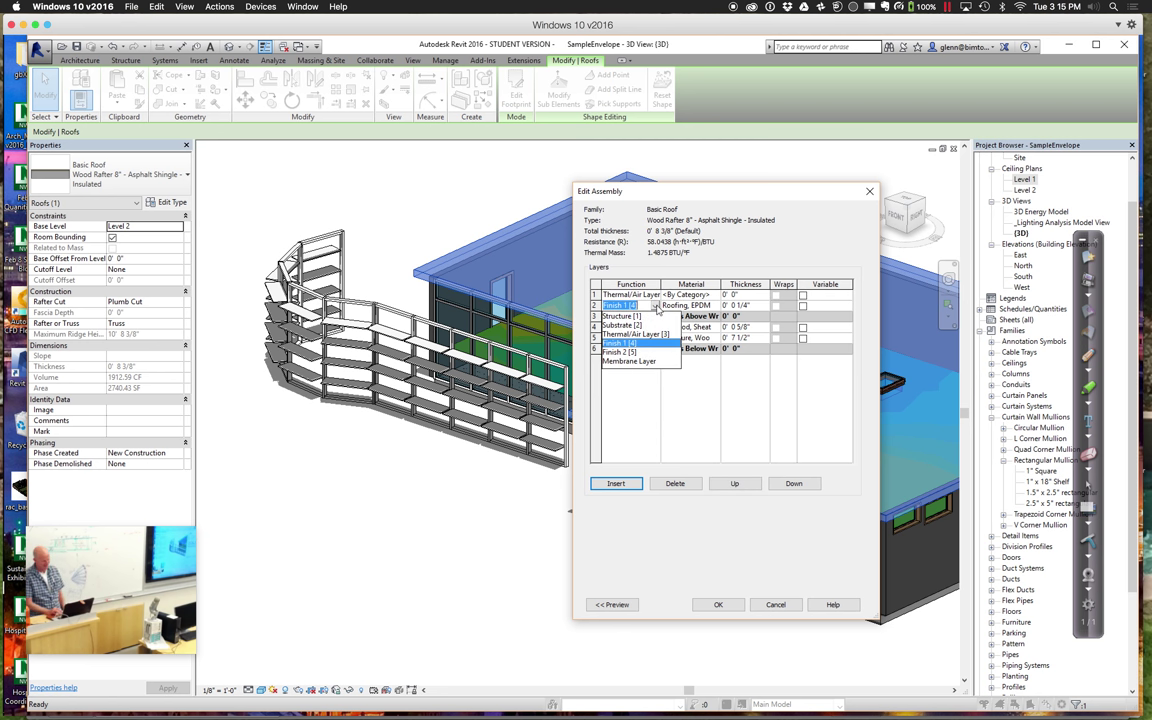
left_click(633, 362)
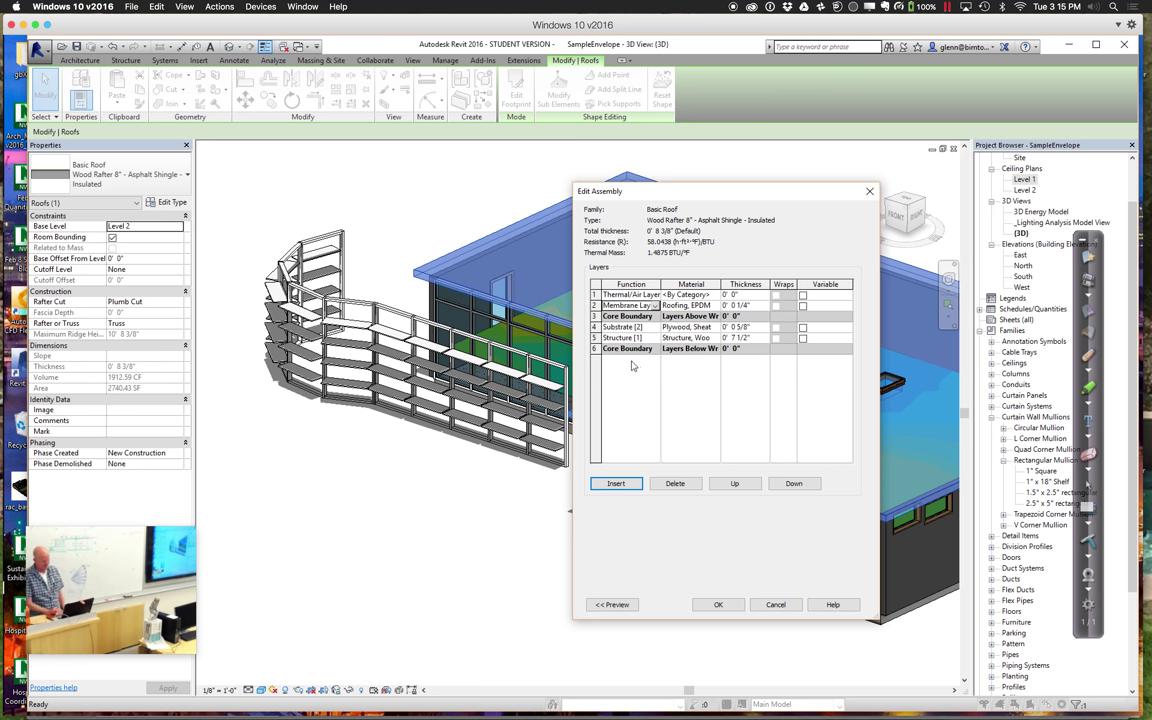
Set the thickness of the roof's new Thermal/Air Layer to 2".
left_click(736, 305)
left_click(756, 294)
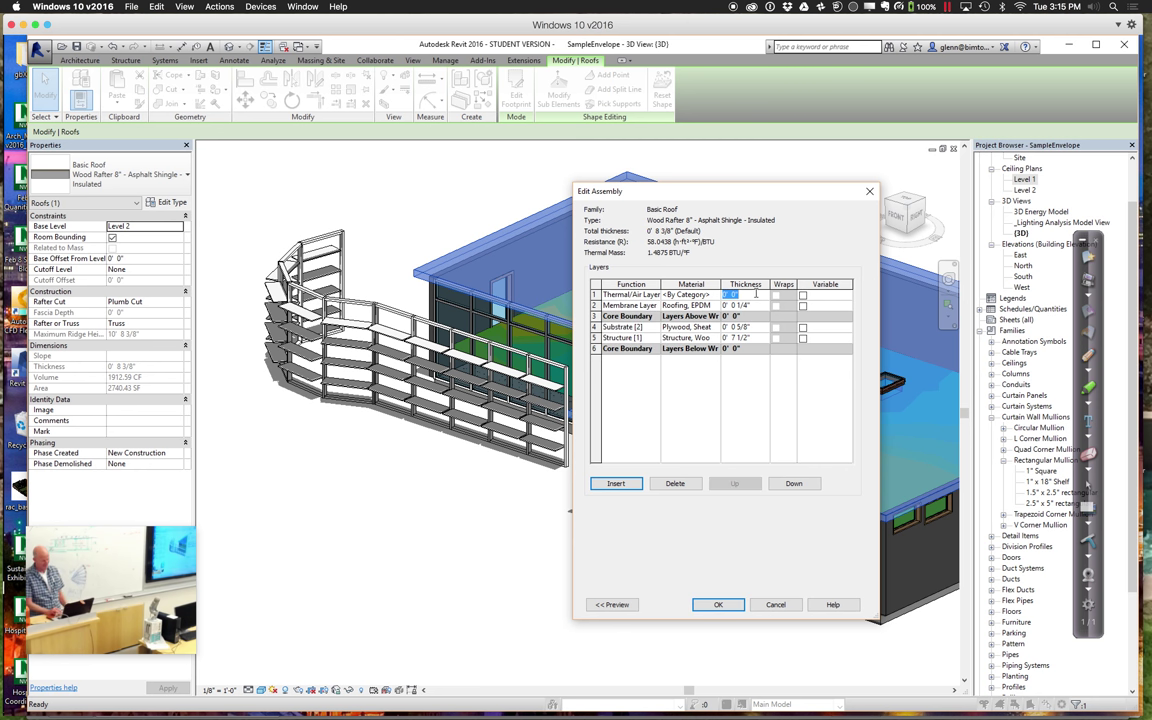
type("2")
key("Tab")
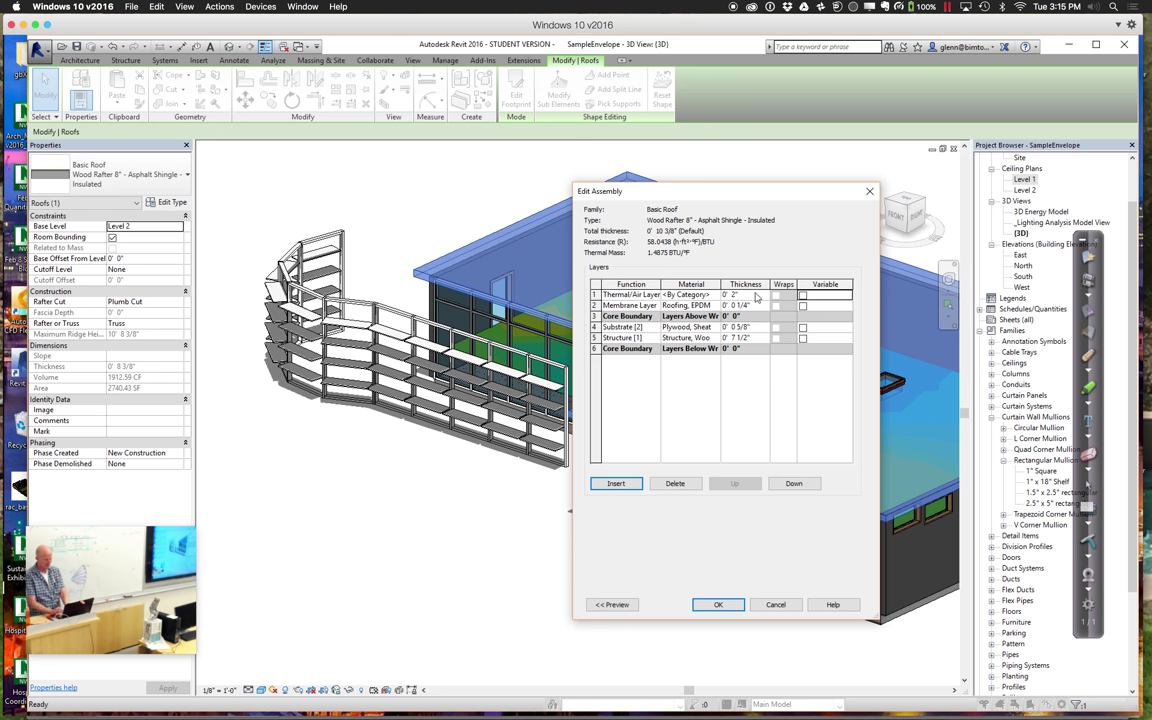
Insert another layer at the top of the roof assembly with the function Finish 2 [5].
left_click(628, 485)
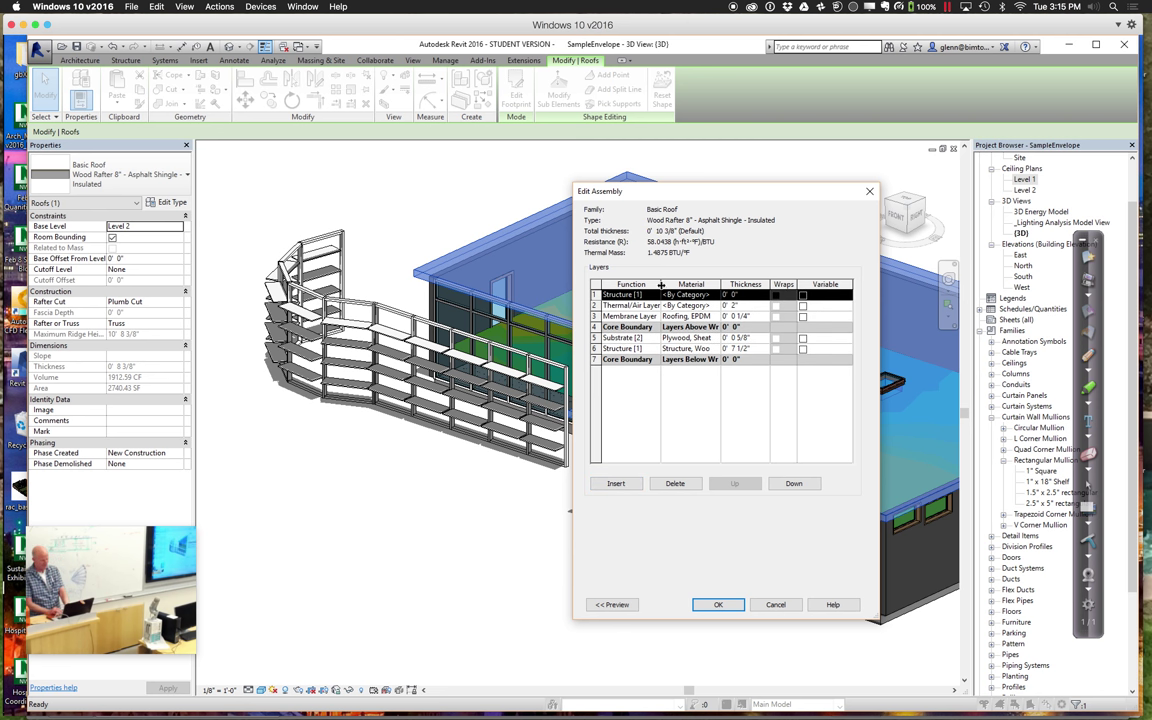
left_click(659, 295)
left_click(652, 297)
left_click(655, 296)
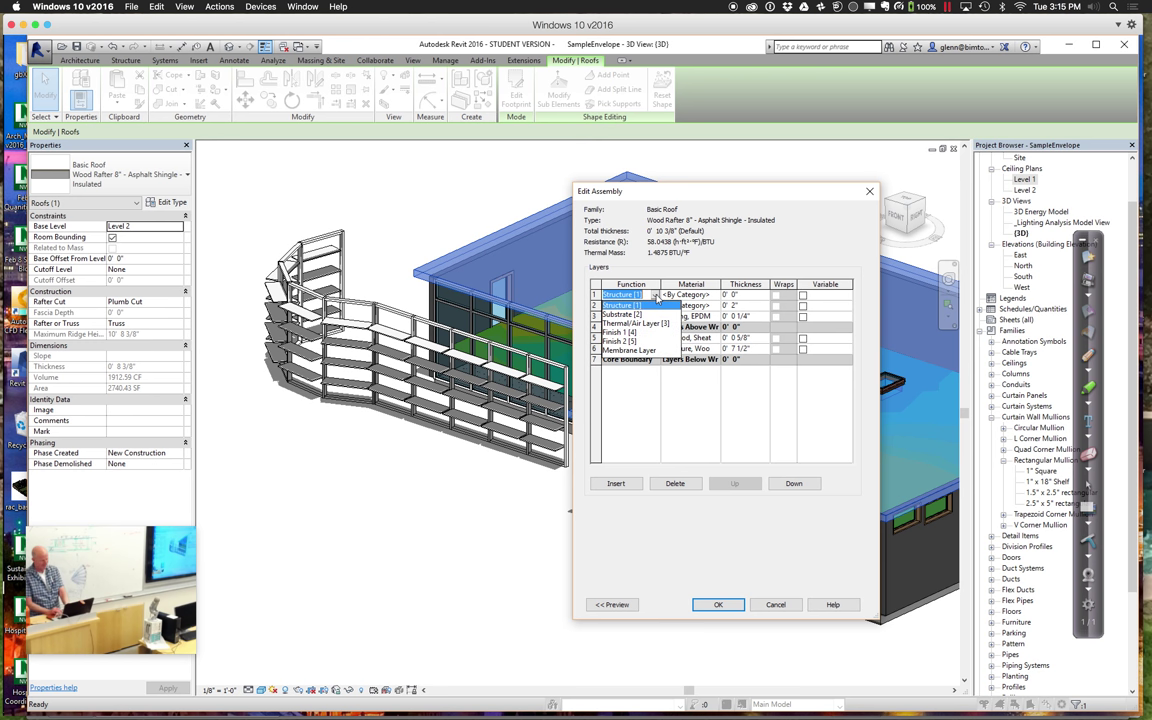
left_click(624, 341)
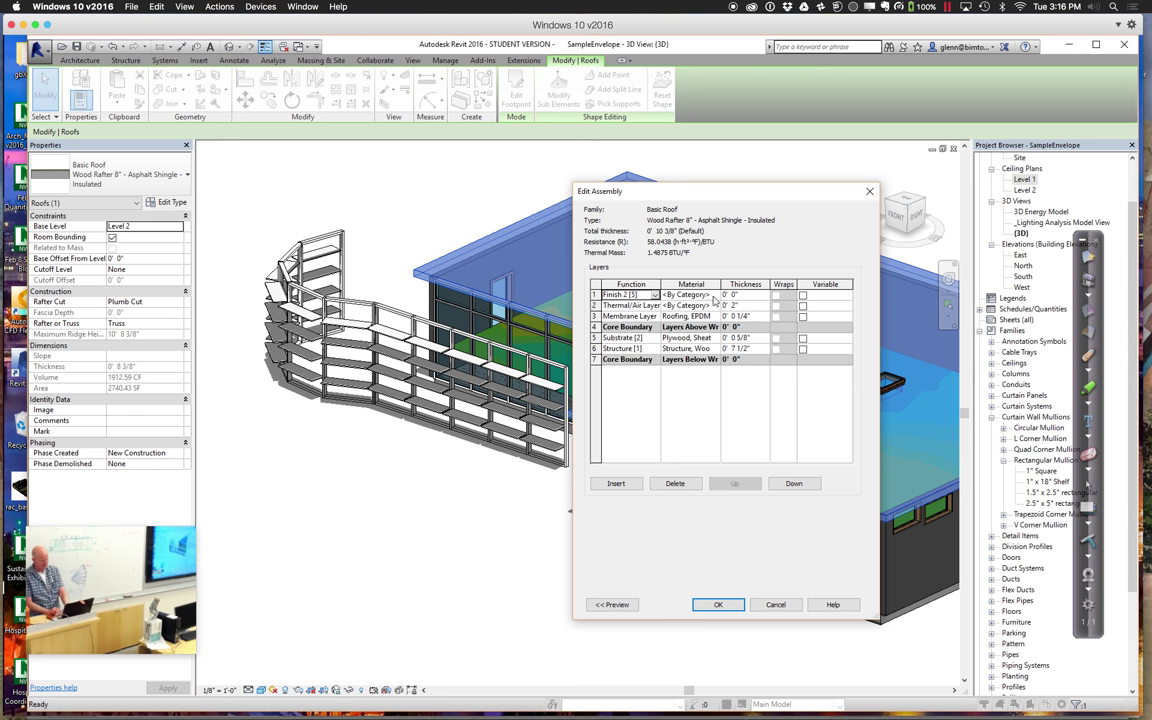
Assign the Earth material to the roof assembly's Finish 2 [5] layer.
left_click(715, 295)
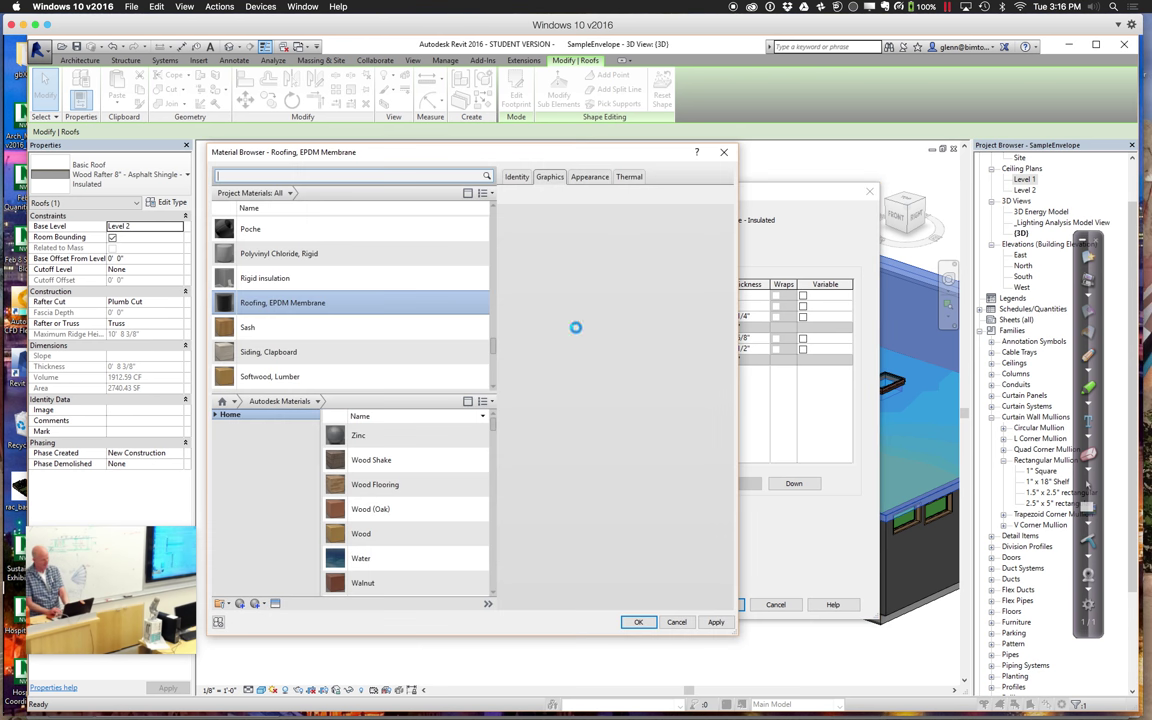
left_click(319, 175)
type("c")
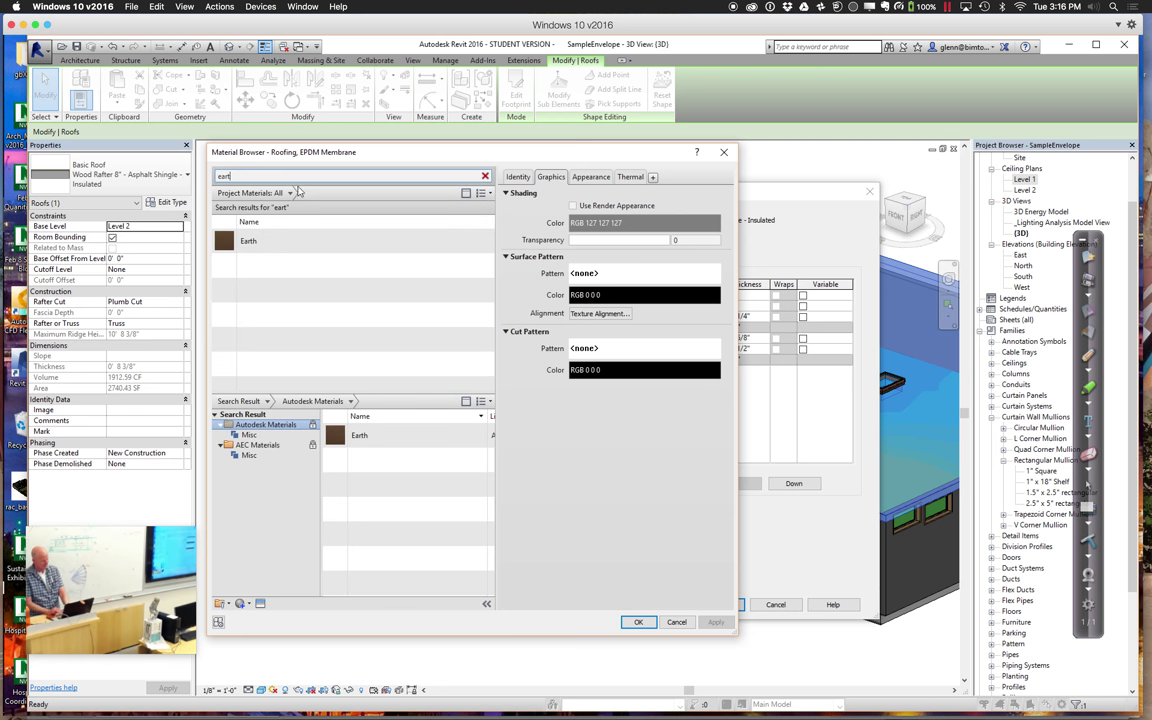
left_click(255, 241)
double_click(261, 241)
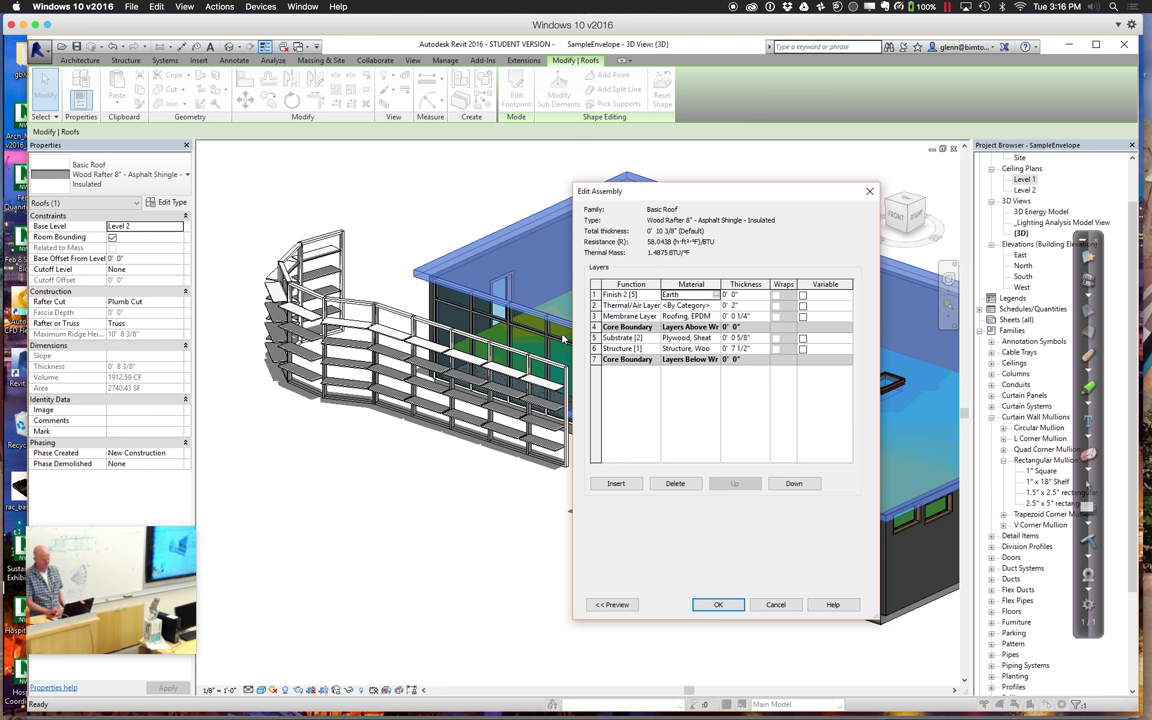
Set the thickness of the Earth layer in the roof assembly to 1' 6".
left_click(759, 296)
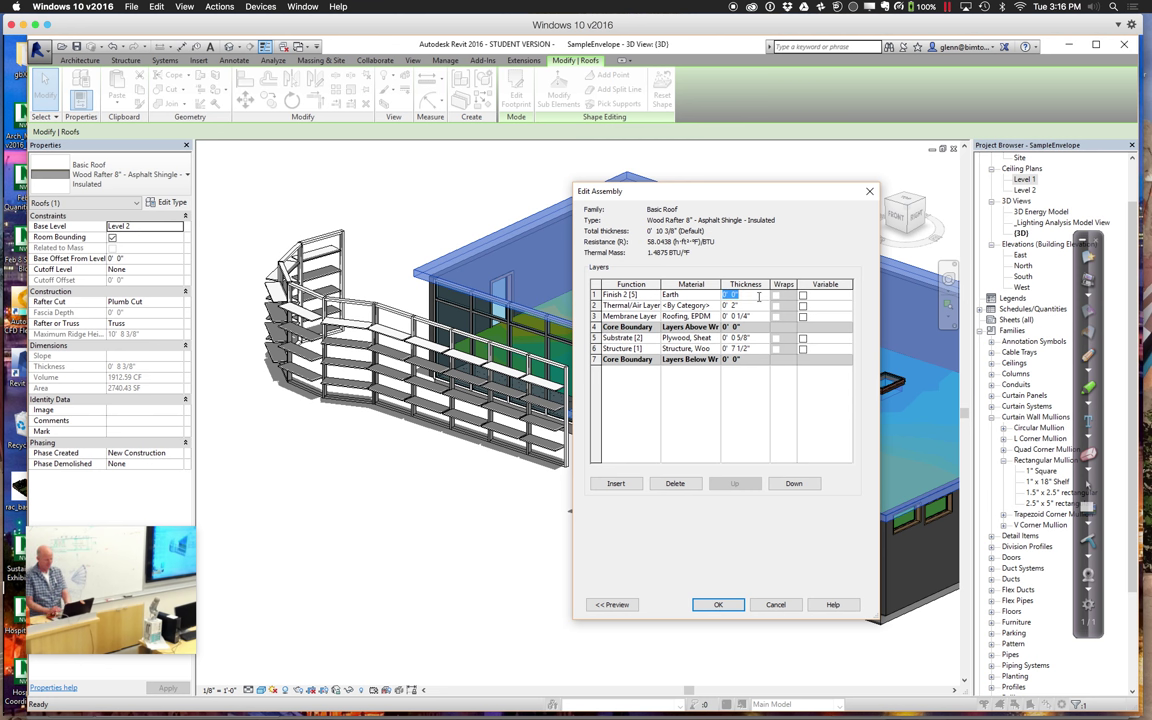
type("1'")
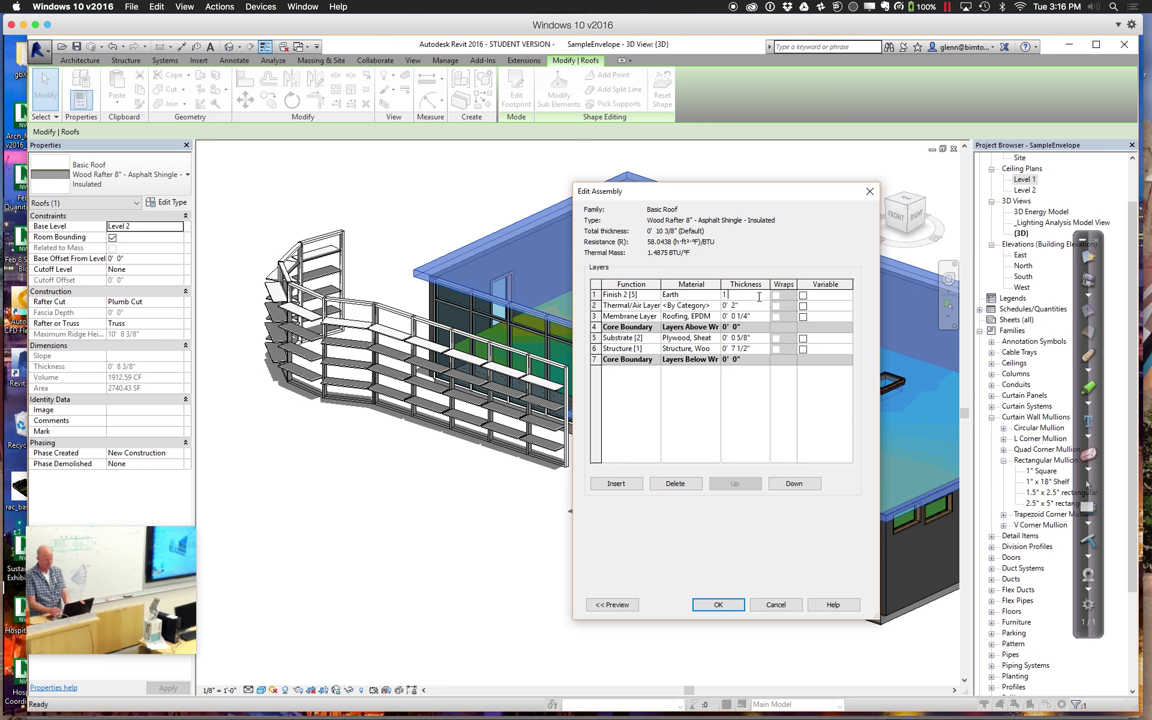
type(" 6")
key("Tab")
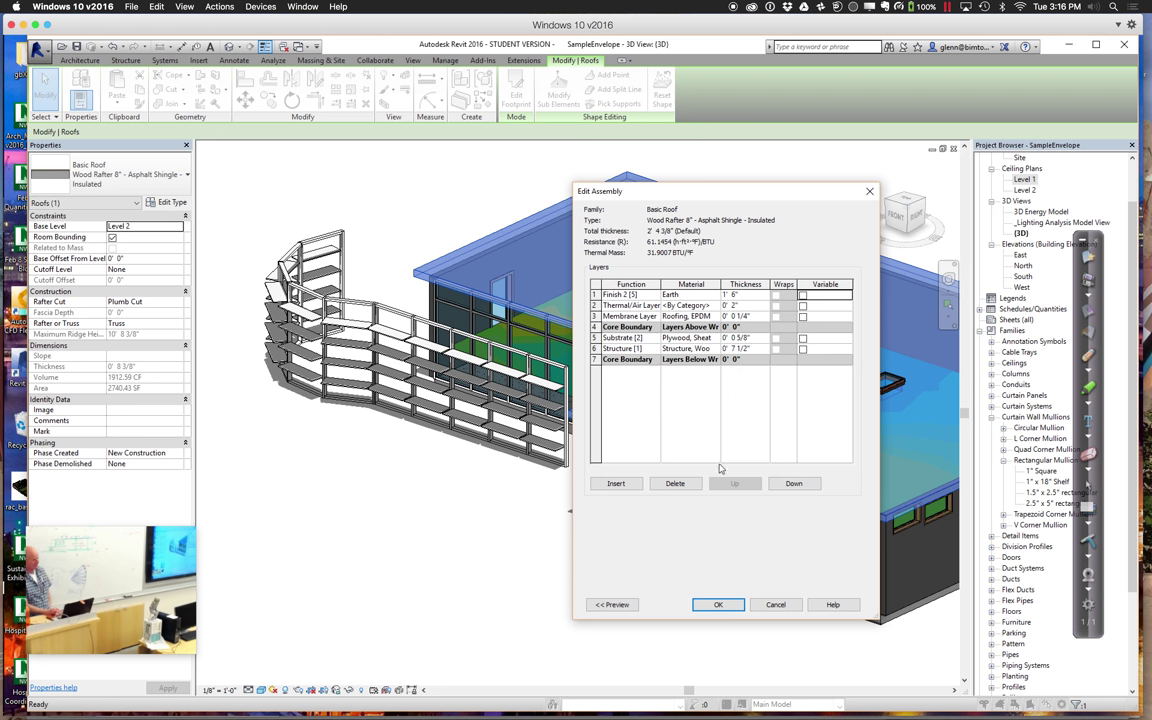
Set the EPDM Membrane Layer's thickness to 0 and accept the roof assembly.
left_click(718, 604)
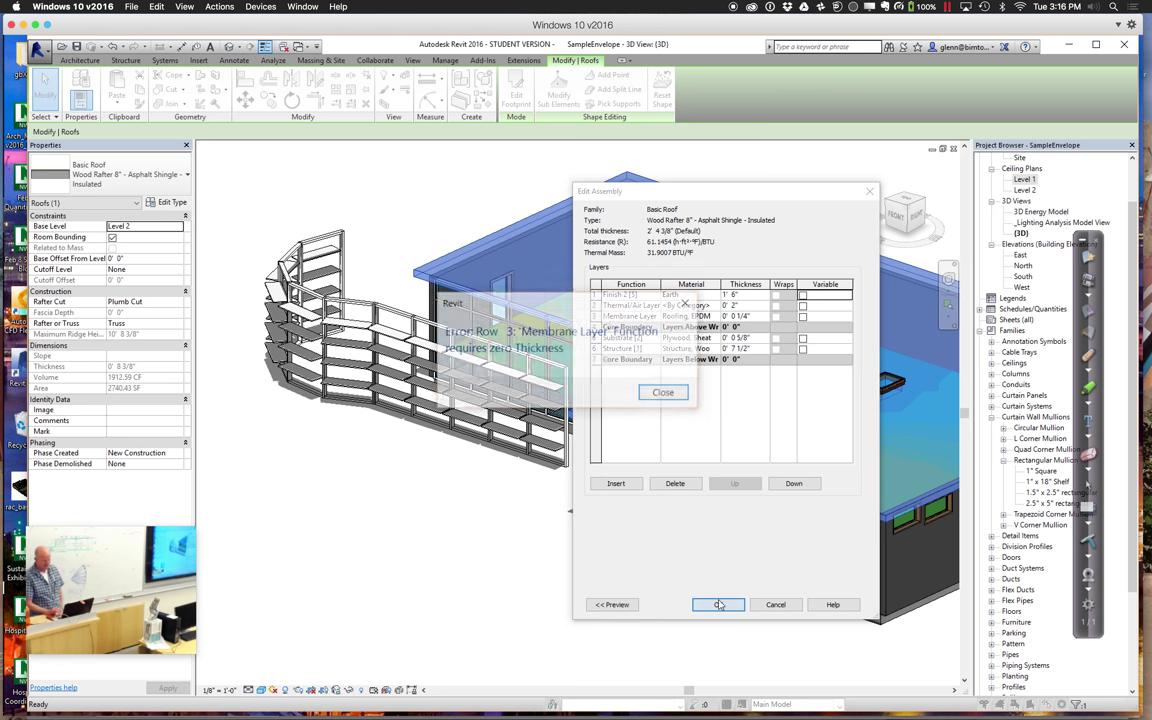
left_click(665, 393)
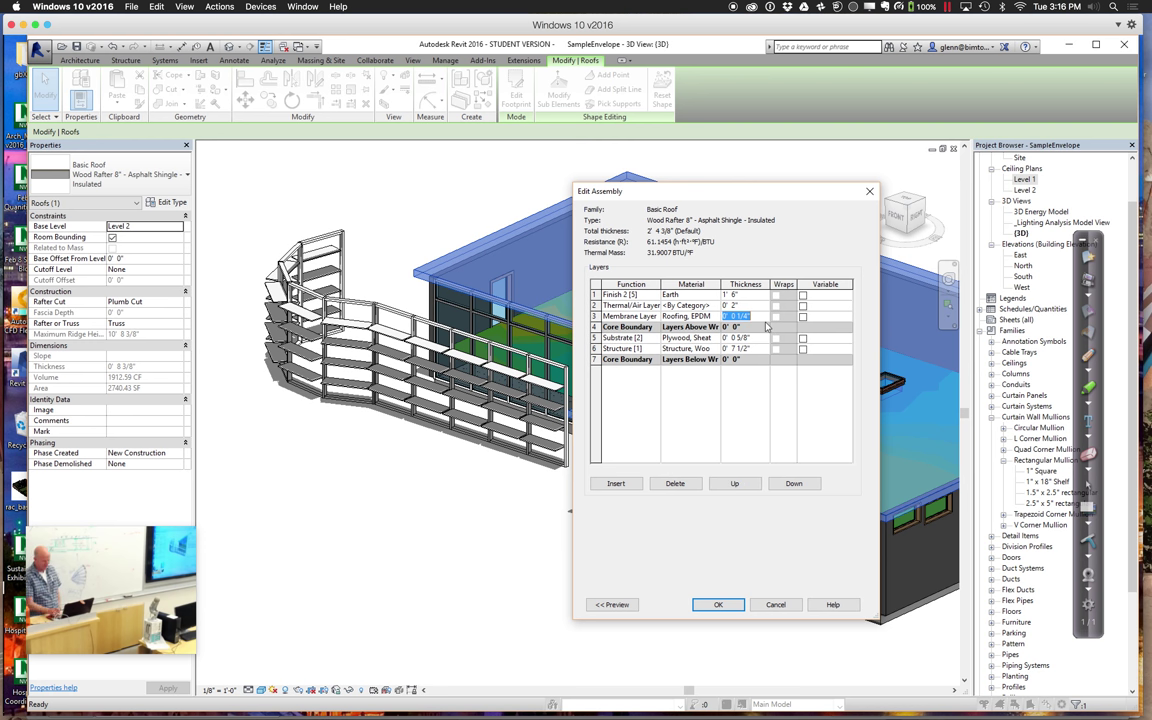
type("0")
left_click(699, 601)
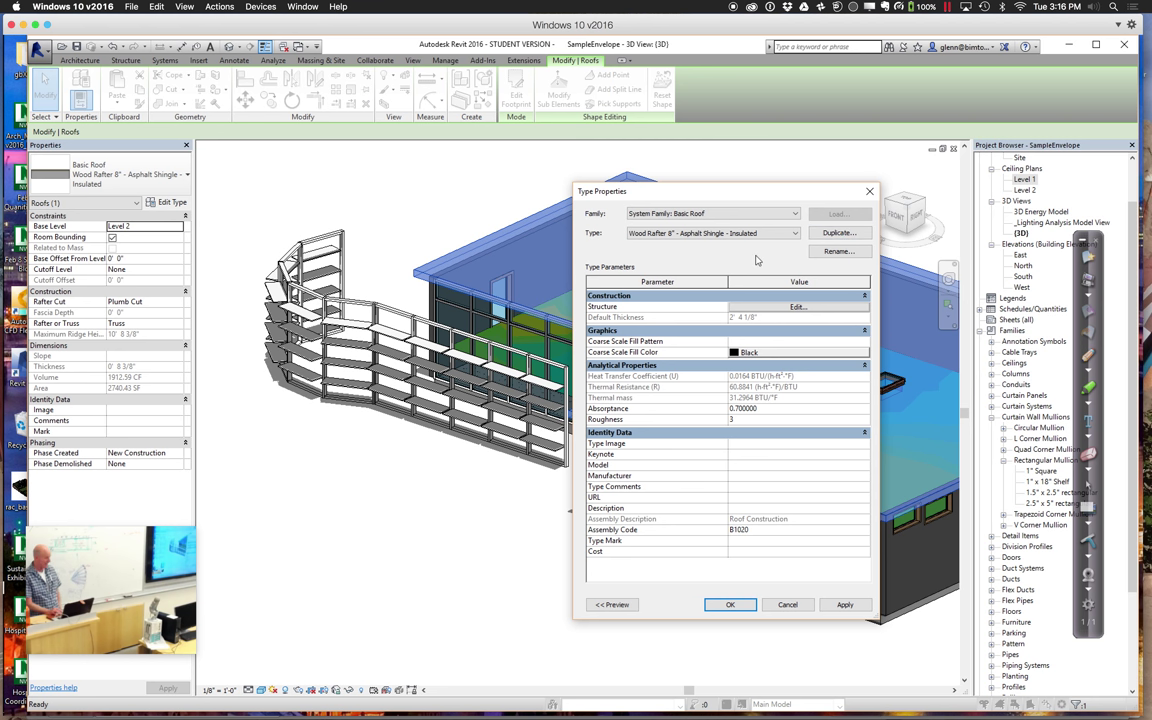
Duplicate the roof type as "Wood Rafter 8" - Green Roof", apply it to the roof and clear the selection.
left_click(843, 234)
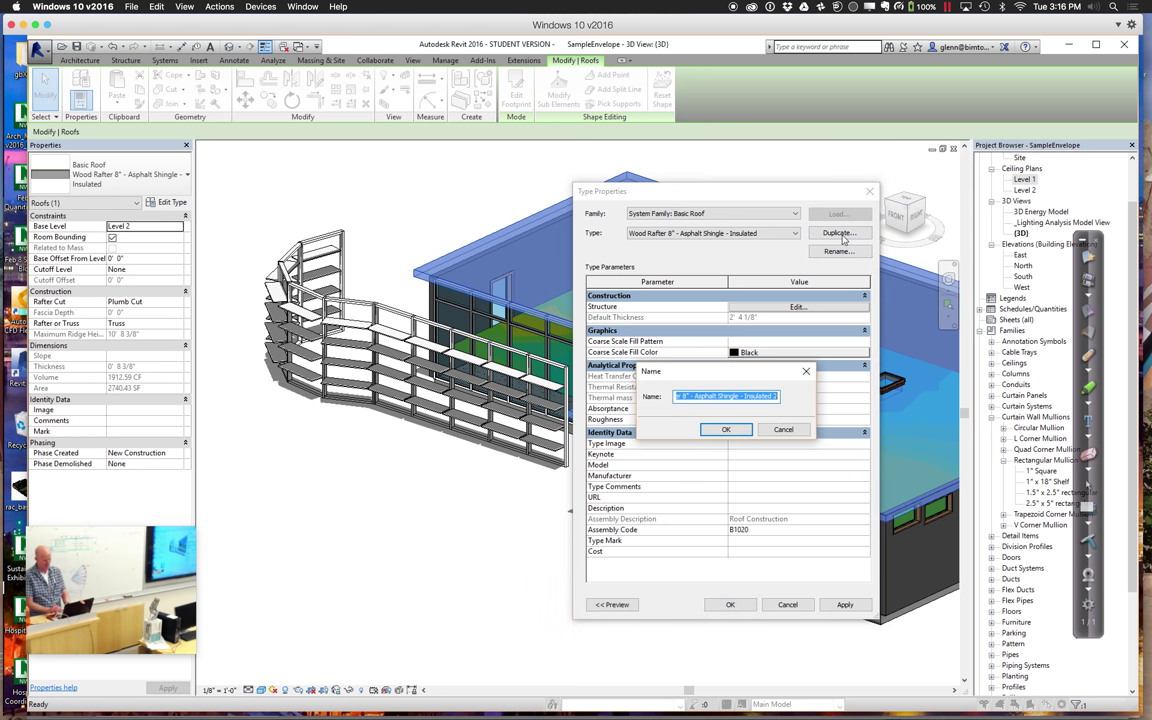
left_click(706, 395)
left_click_drag(695, 397, 829, 396)
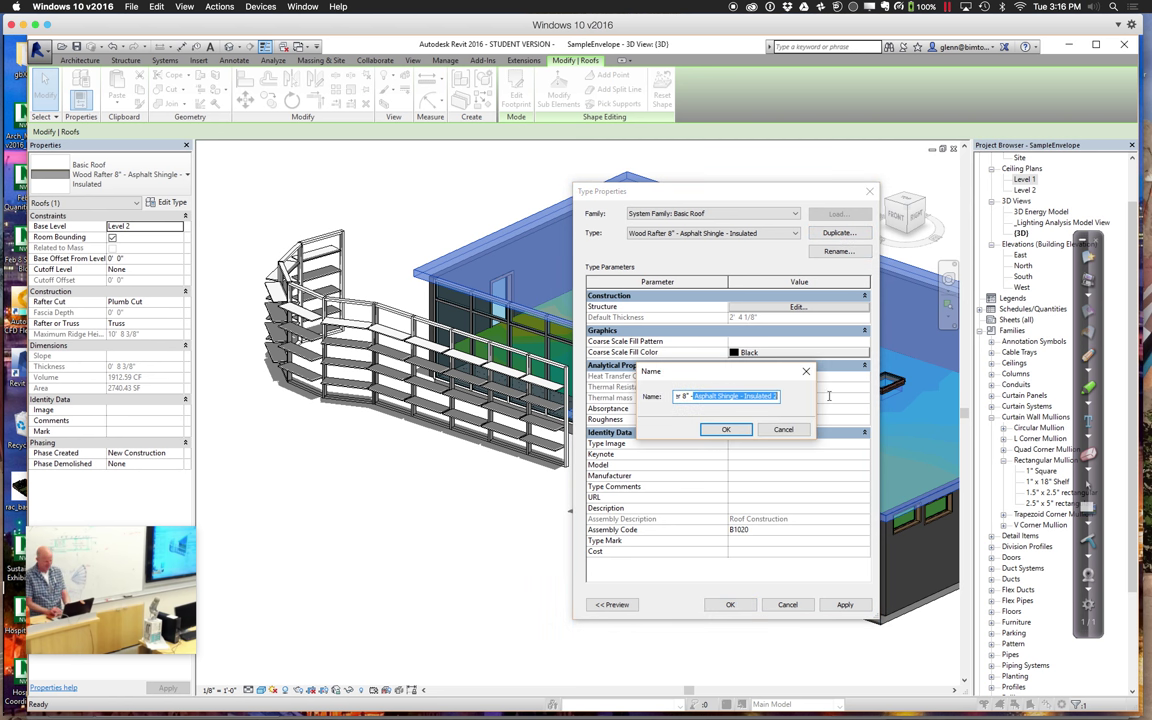
type("Gl")
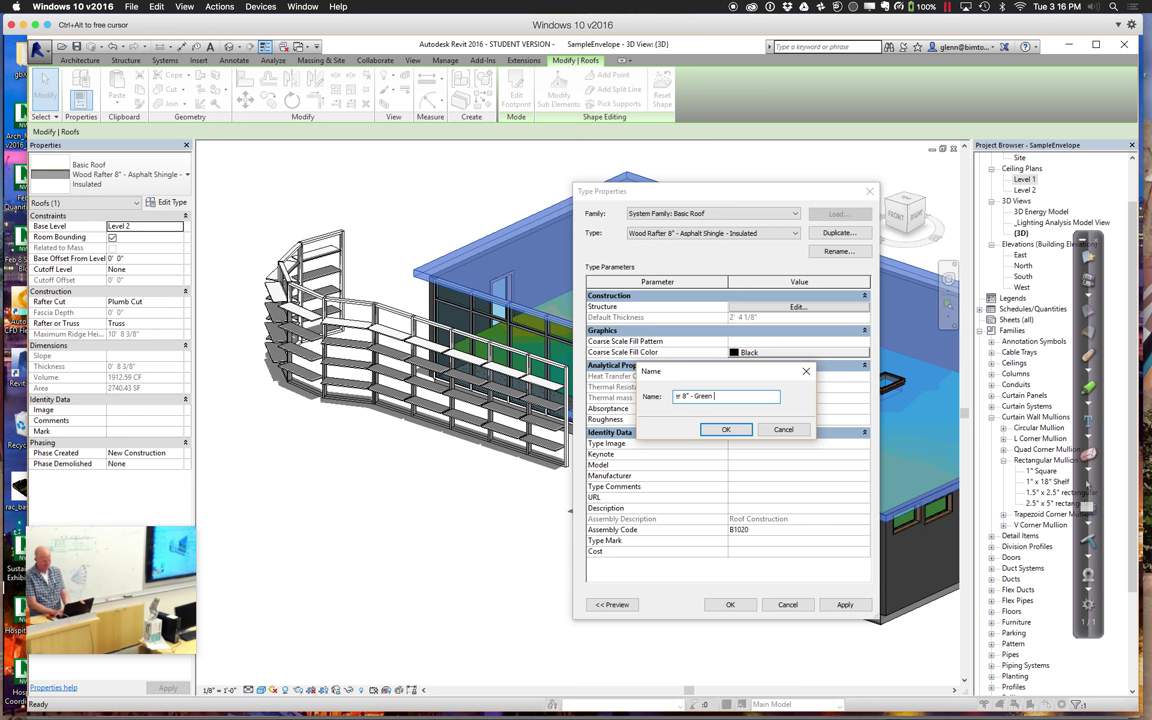
key("Return")
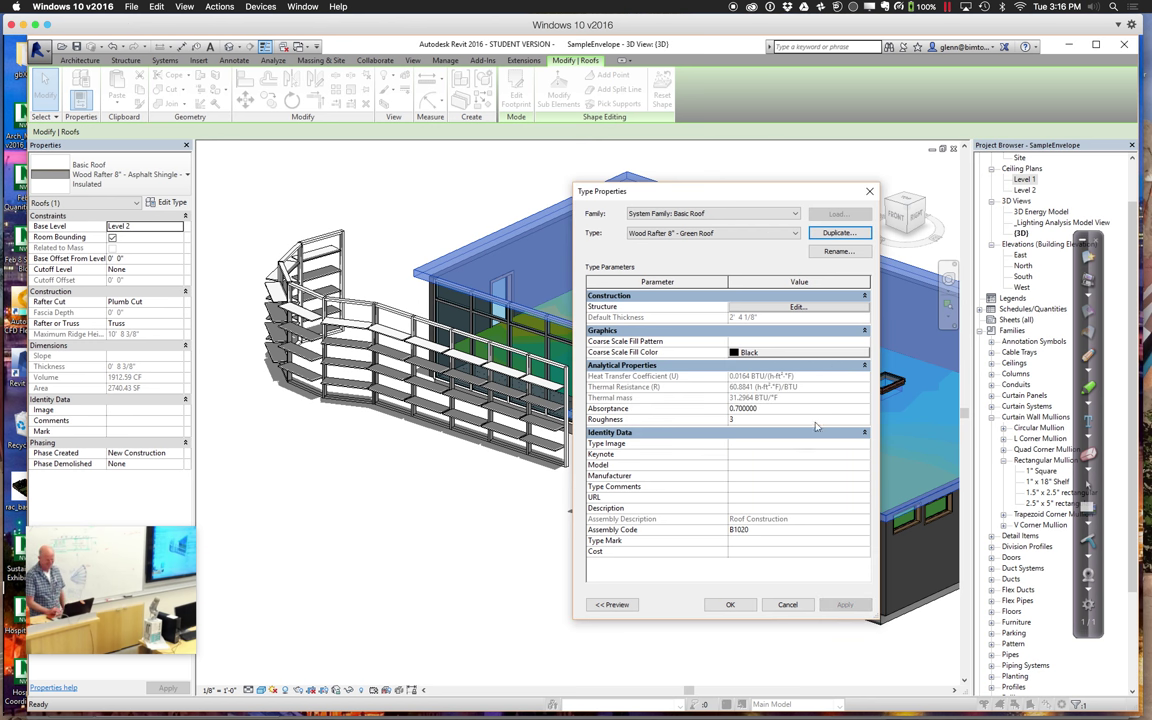
left_click(730, 604)
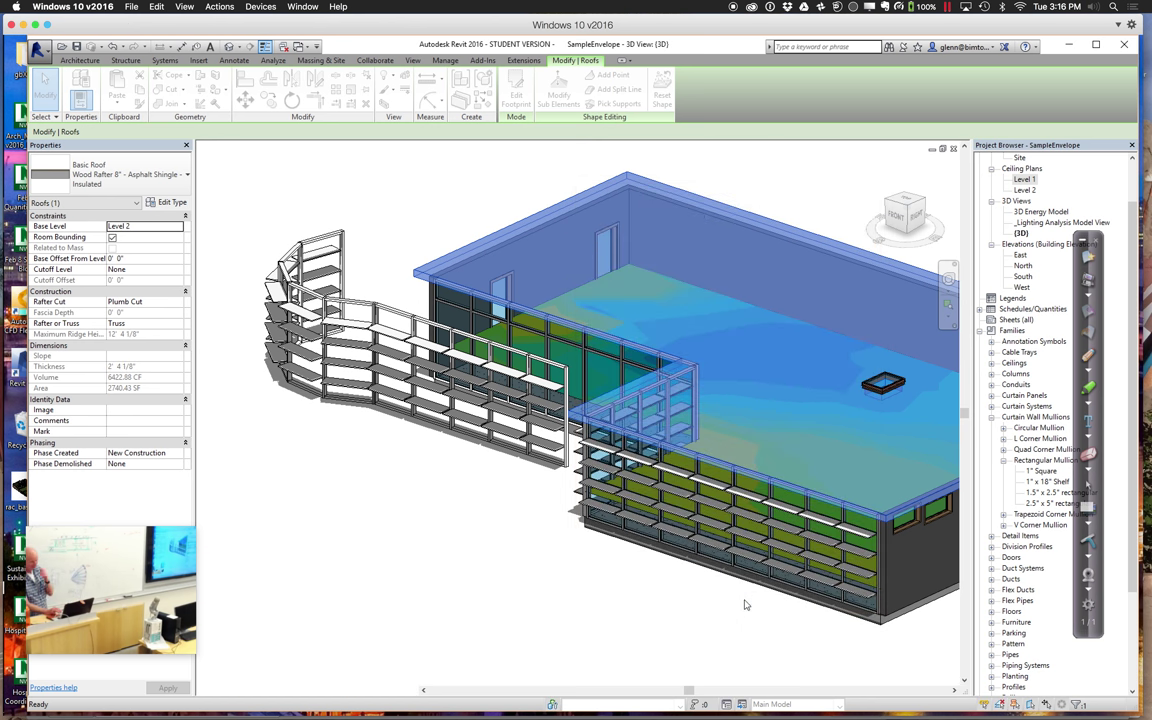
left_click(657, 609)
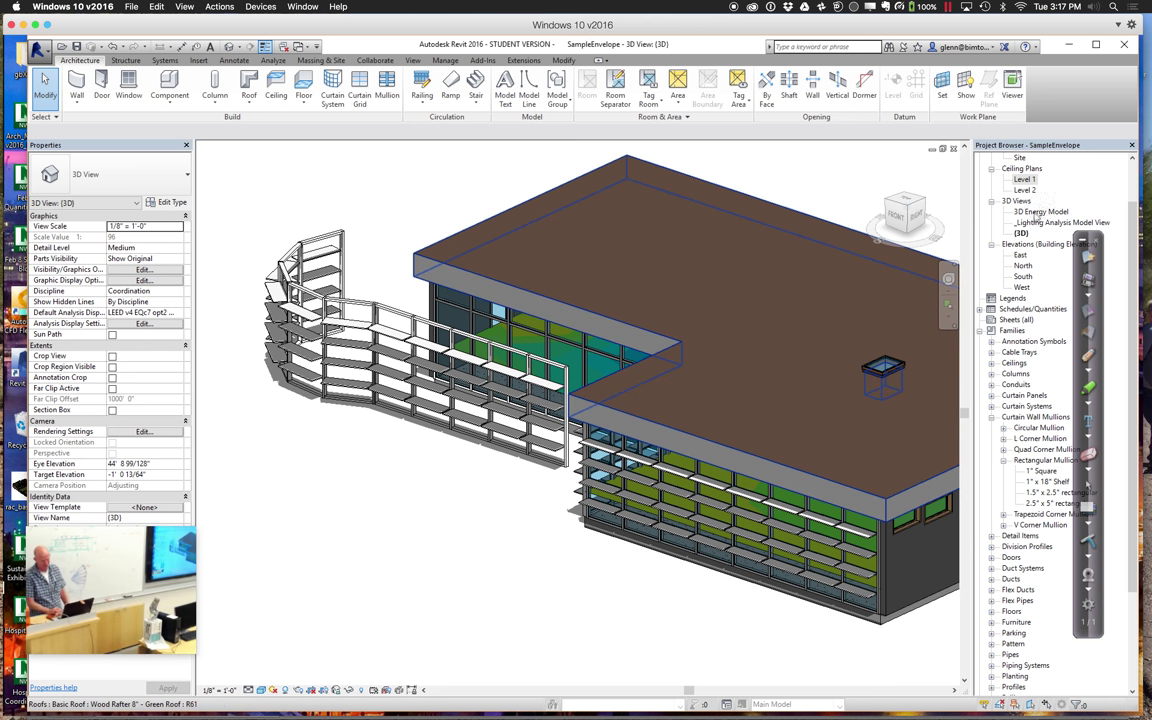
Open the Level 2 floor plan.
left_click(1025, 179)
scroll(1040, 190, "up", 2)
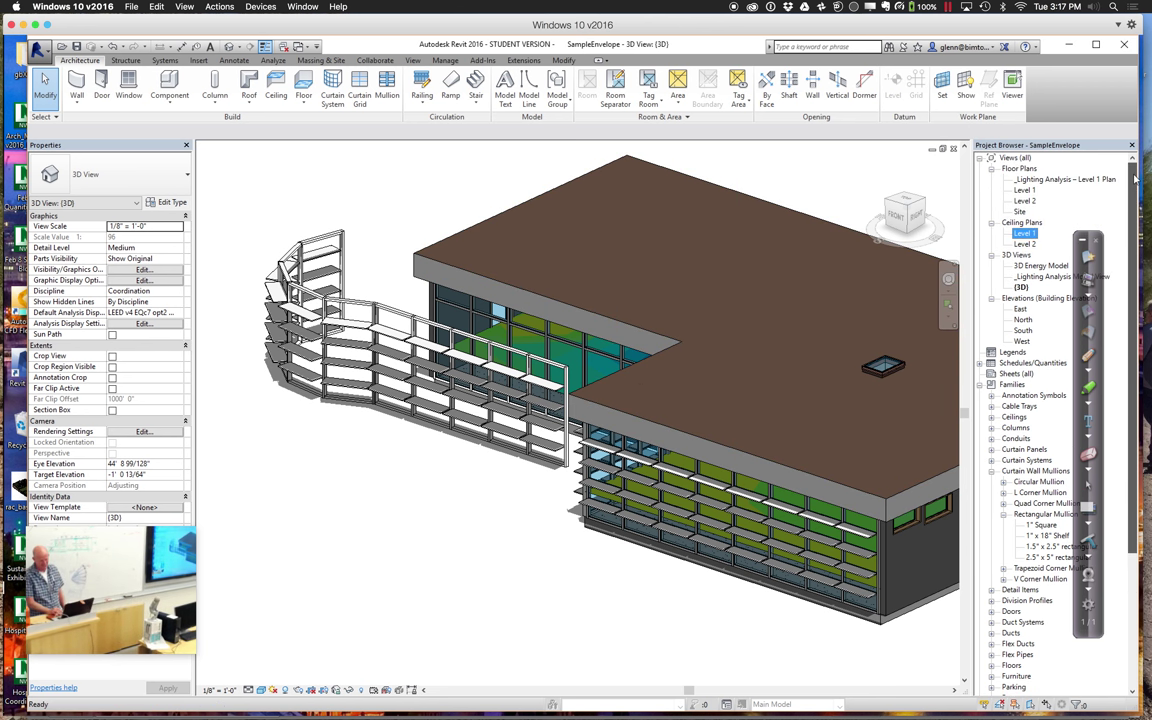
double_click(1025, 201)
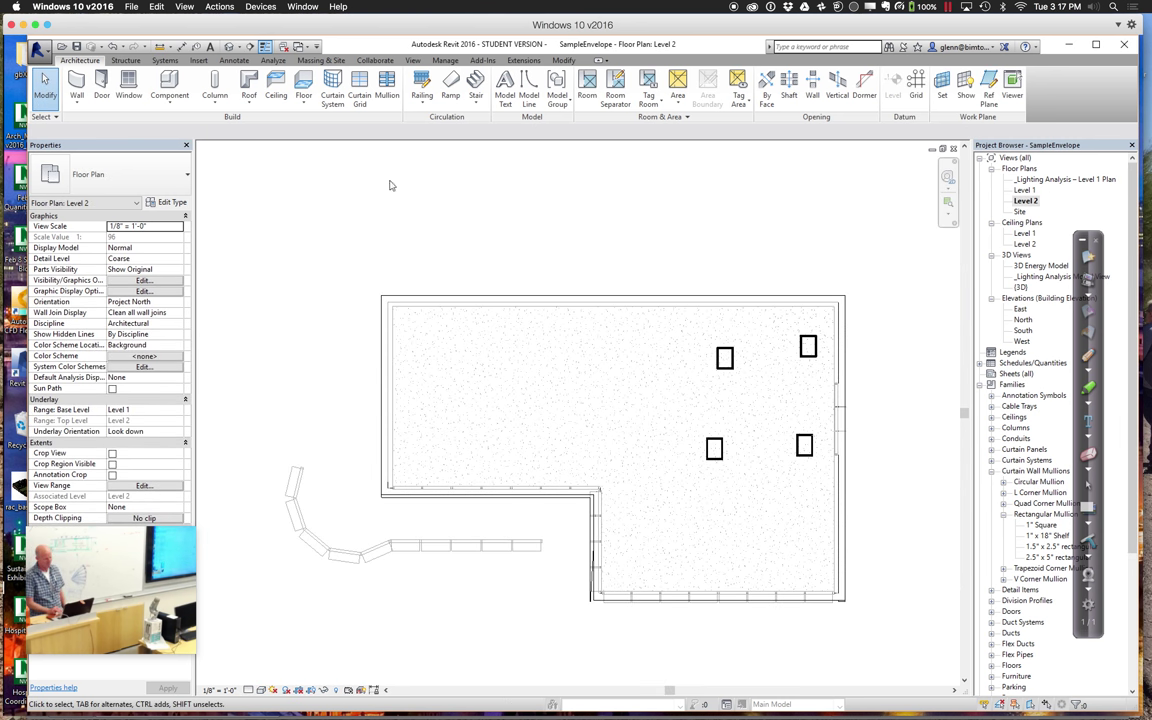
Start an architectural wall of type Generic - 5", placed by picking lines, with its location line on Finish Face: Interior.
left_click(77, 104)
left_click(85, 130)
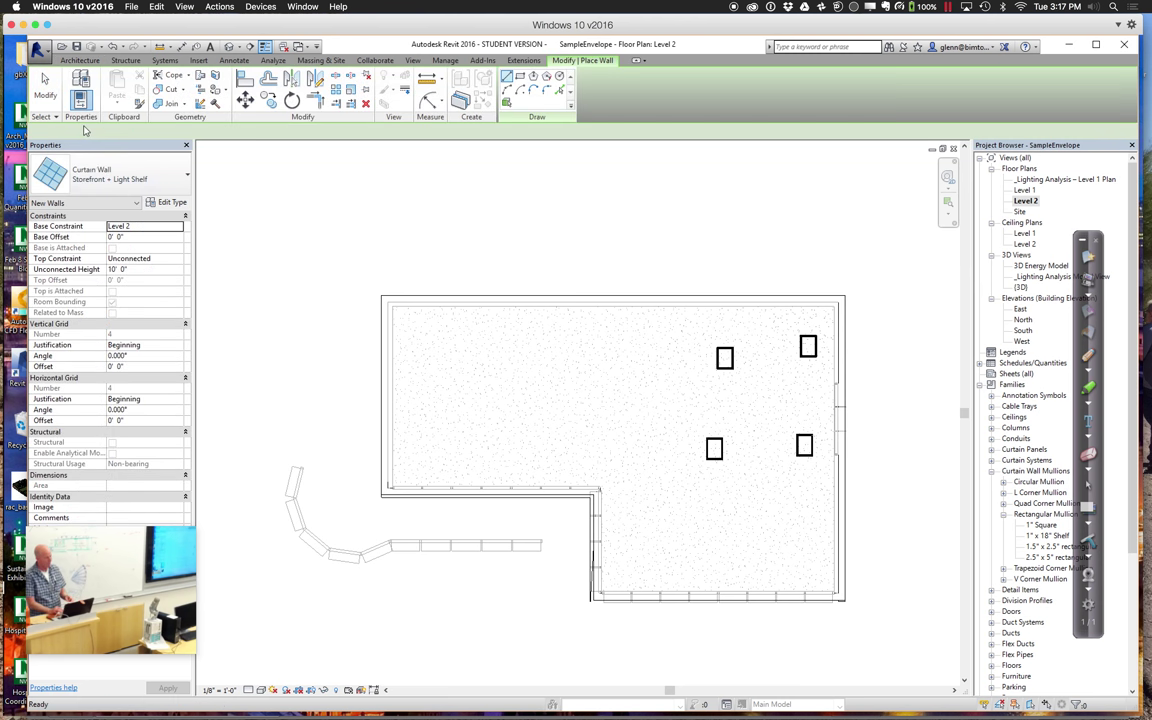
left_click(97, 177)
scroll(97, 188, "up", 3)
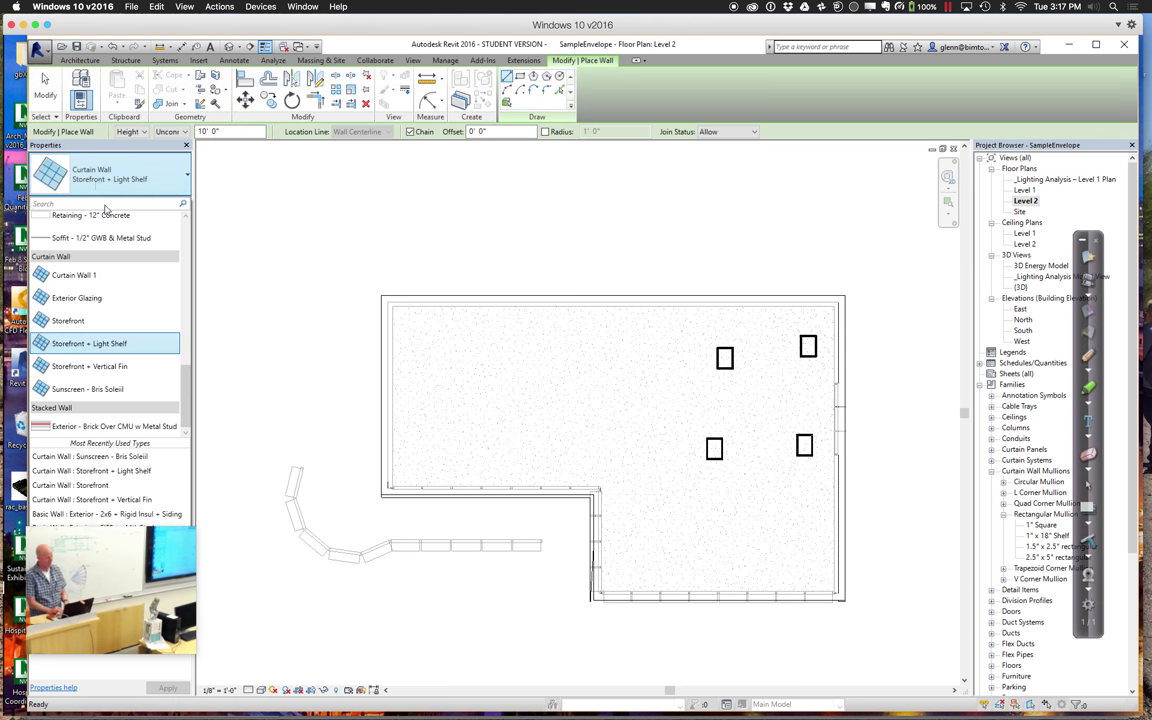
key("Escape")
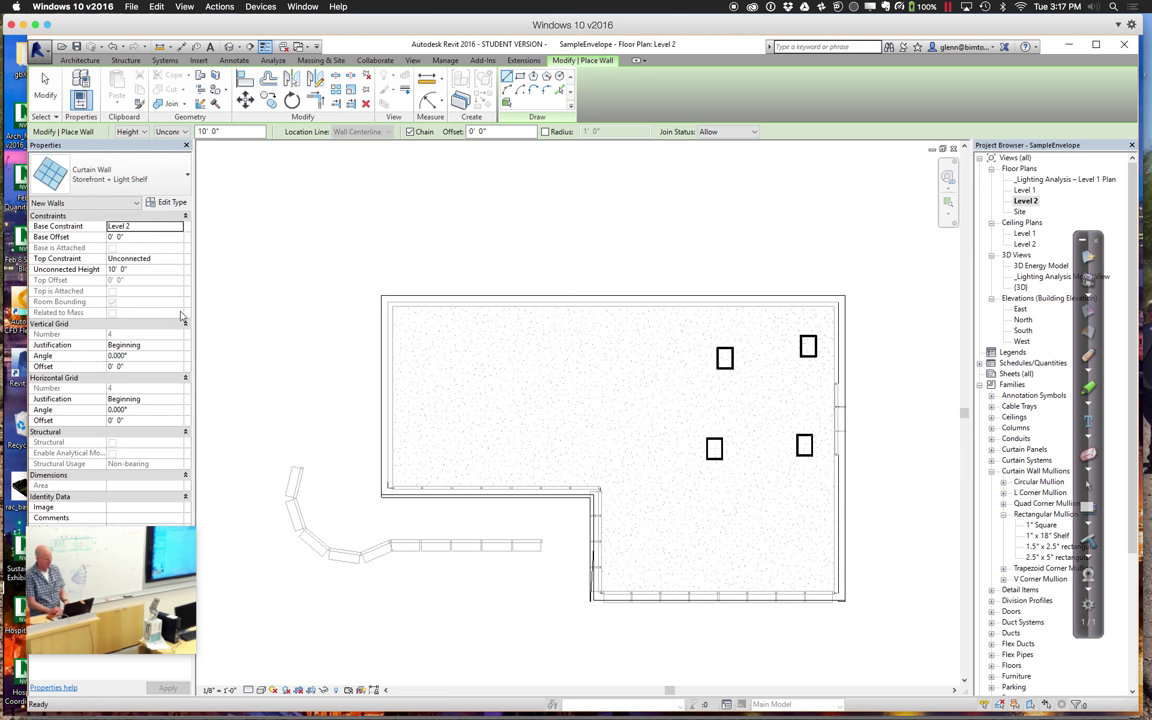
left_click(186, 175)
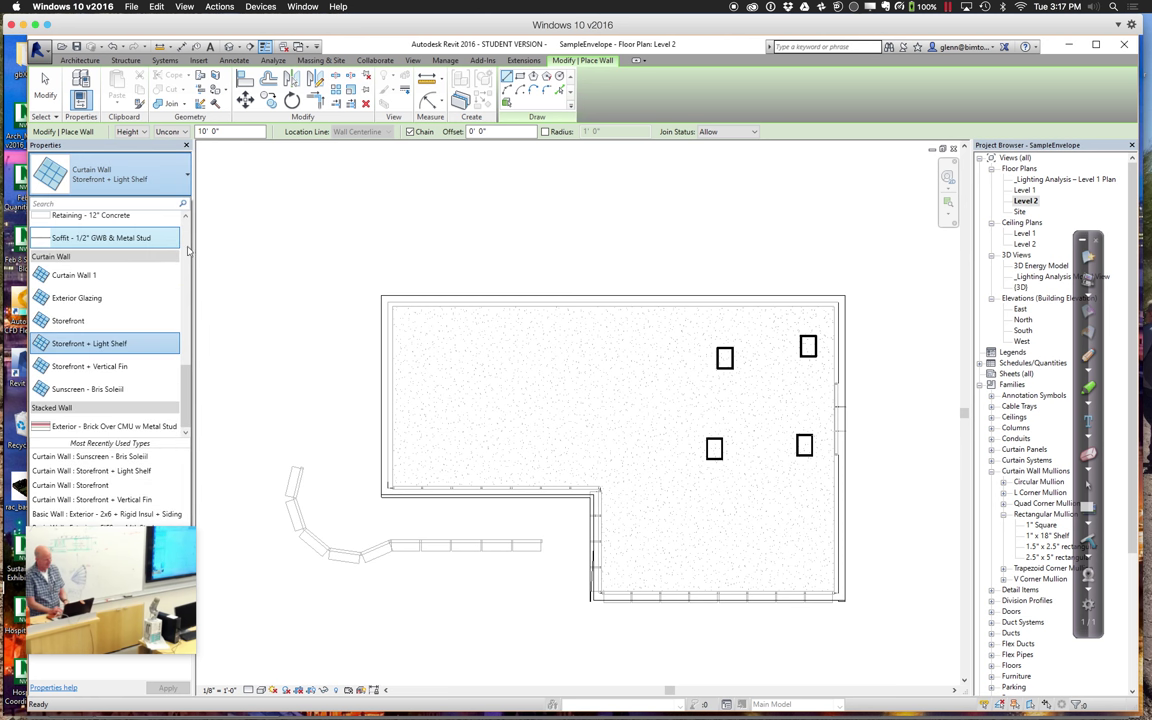
left_click_drag(188, 385, 185, 278)
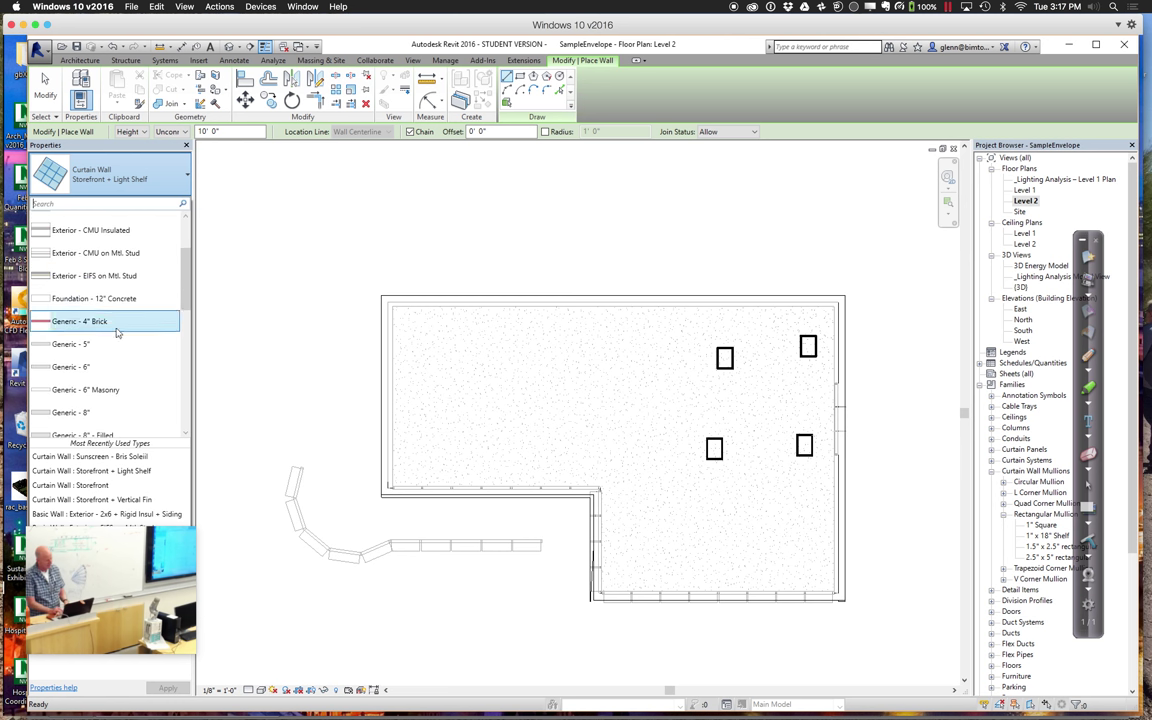
left_click(100, 344)
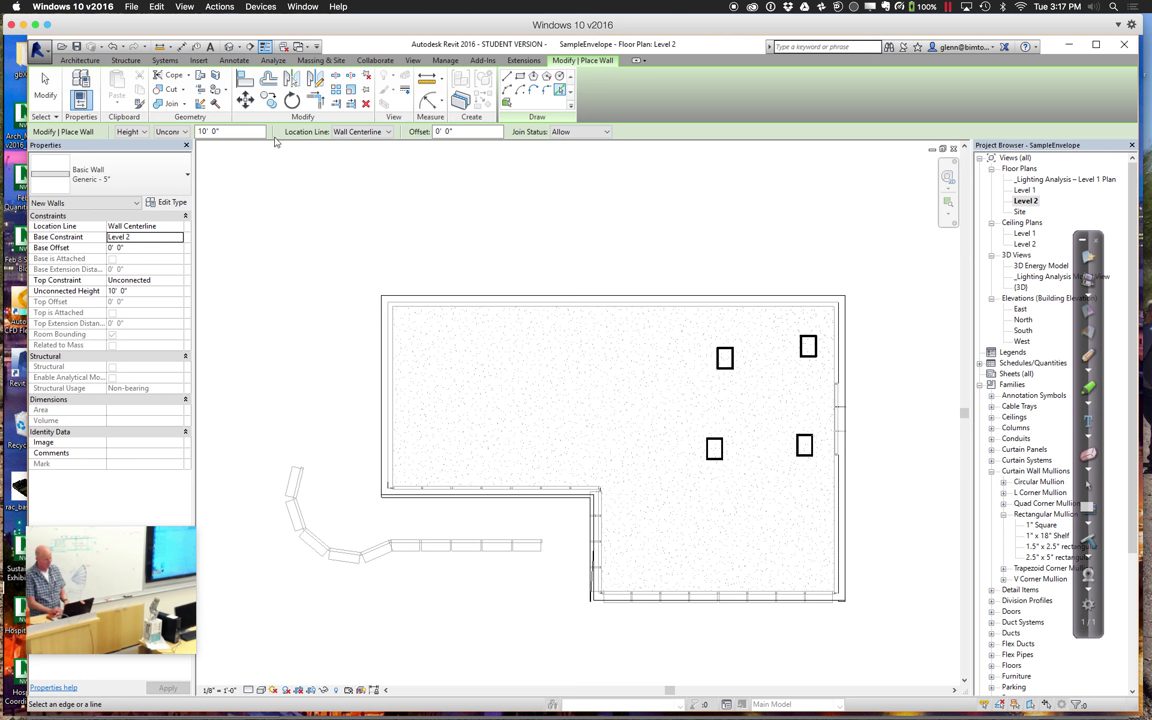
left_click(360, 132)
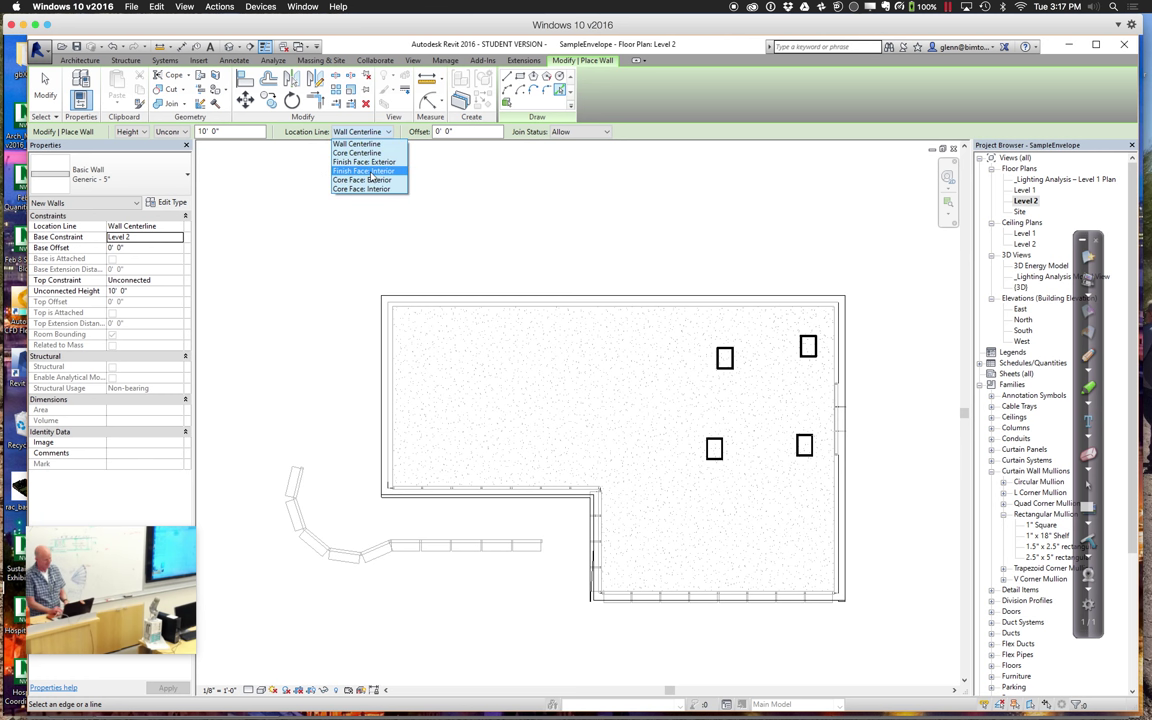
left_click(371, 172)
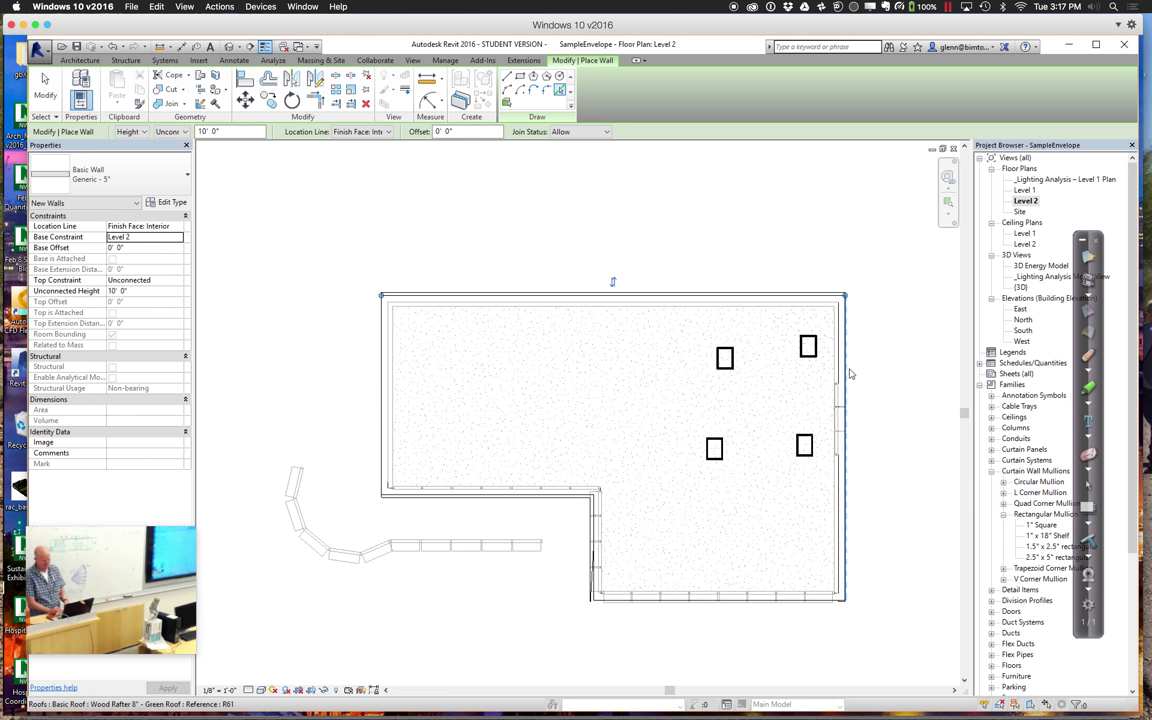
Place 10' high Generic - 5" walls along the outer edges of the green roof to form a parapet.
left_click(781, 609)
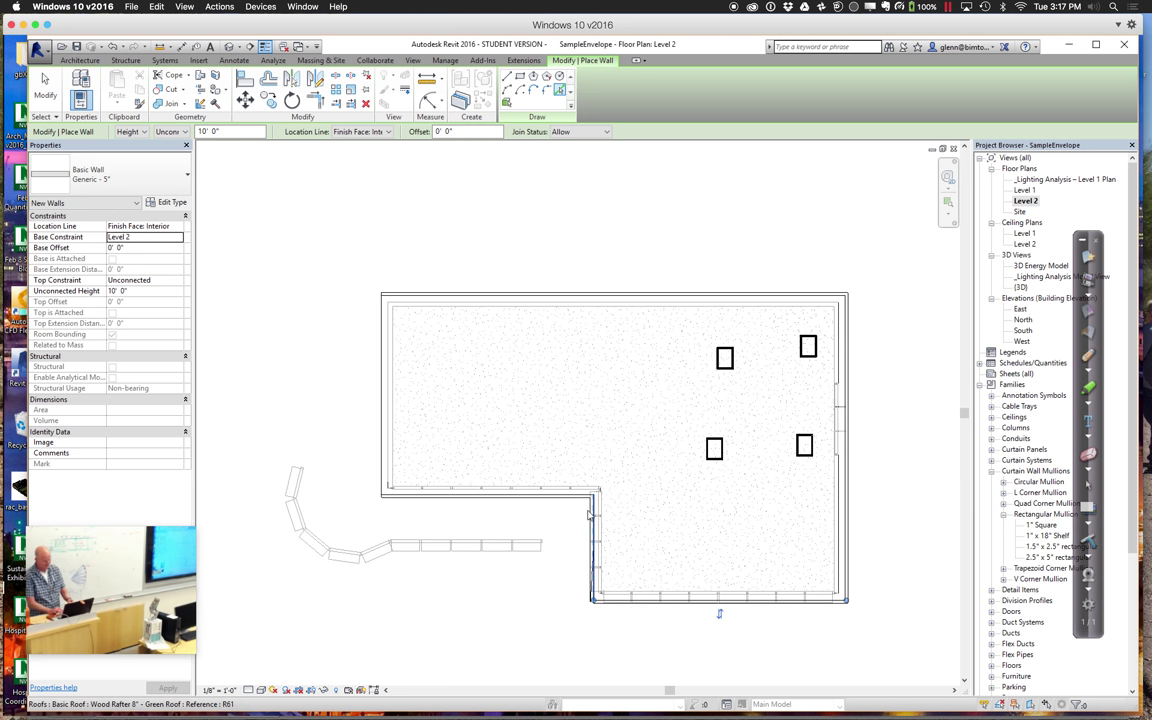
key("Tab")
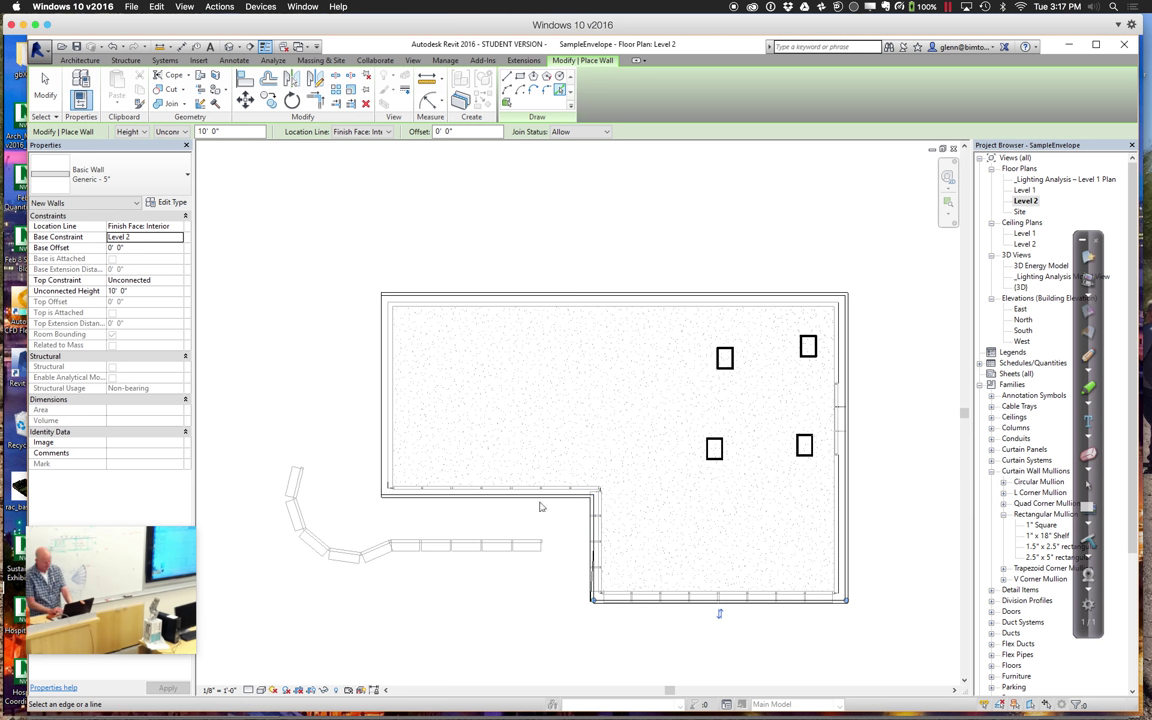
left_click(382, 377)
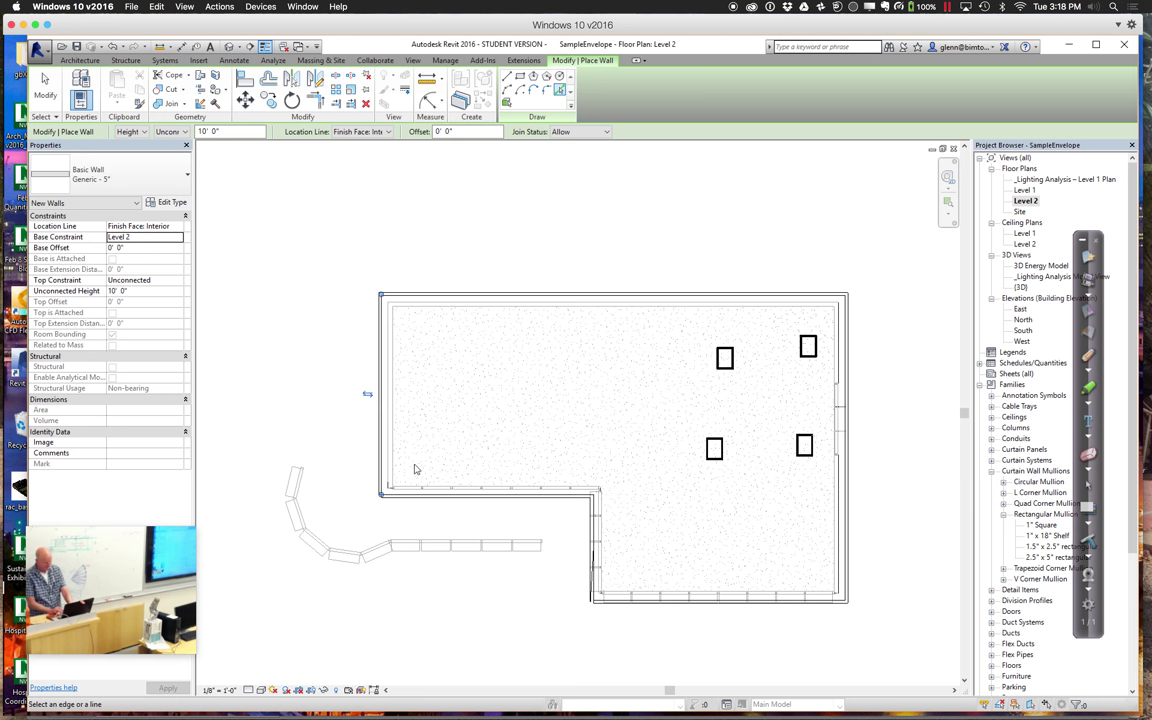
left_click(417, 505)
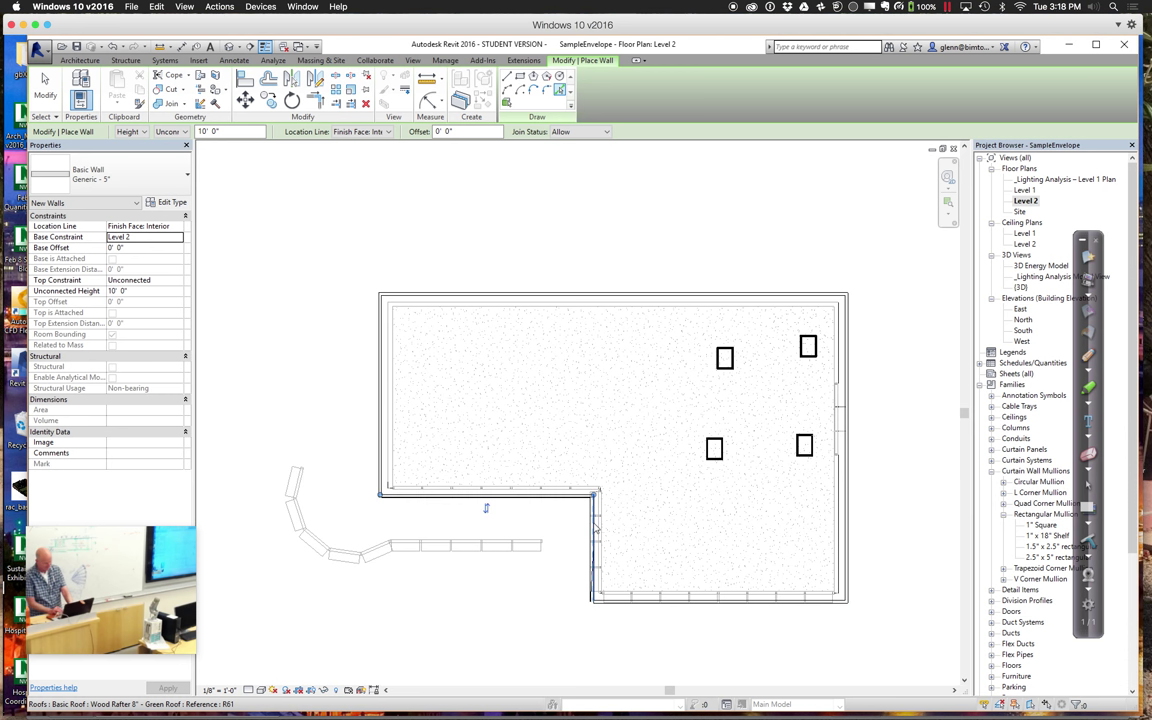
left_click(595, 528)
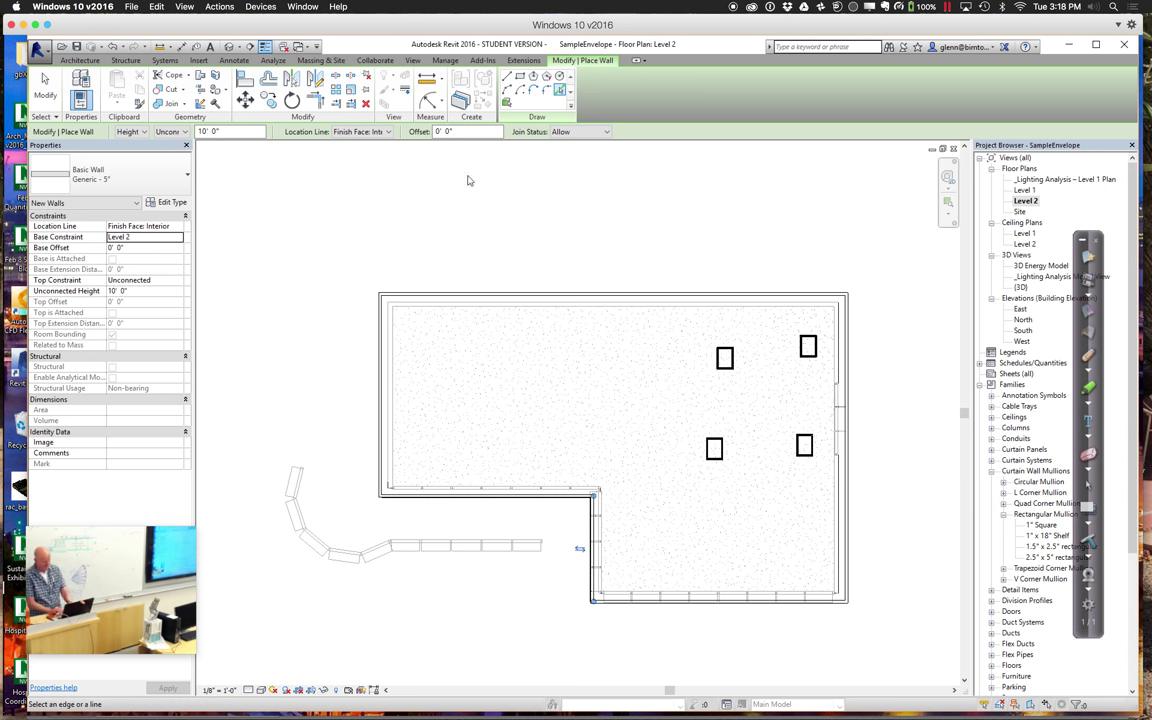
Open the default 3D view and place another Generic - 5" wall along the front parapet's edge.
left_click(229, 47)
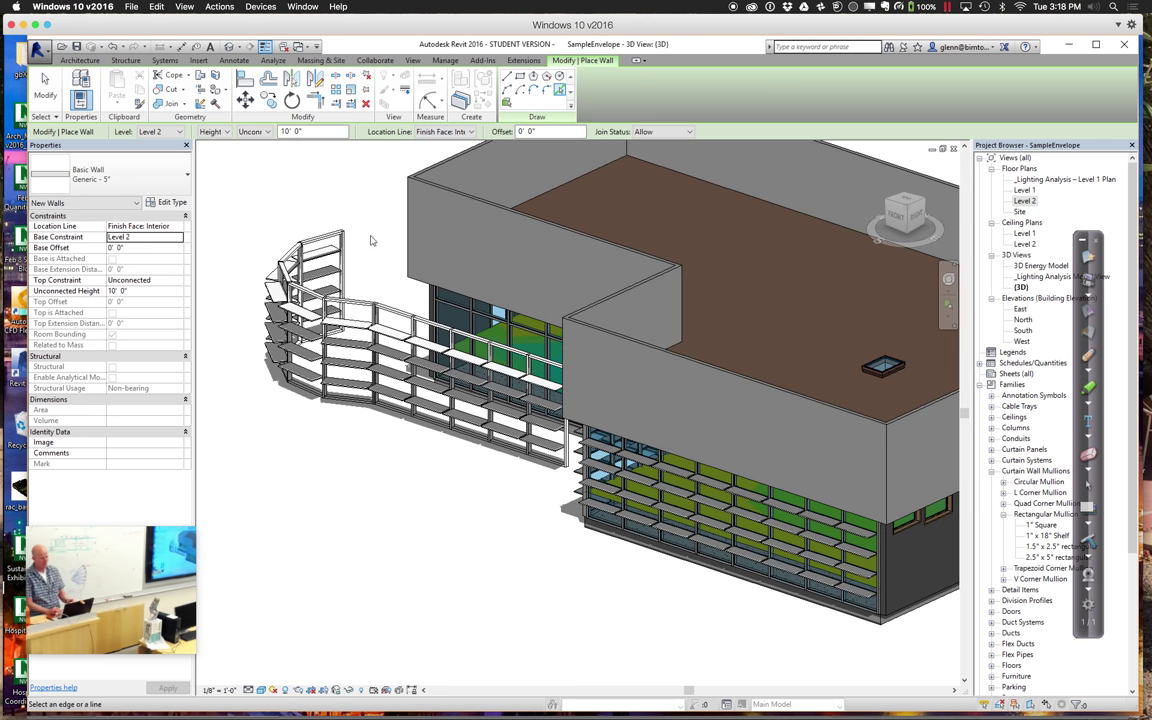
key("Tab")
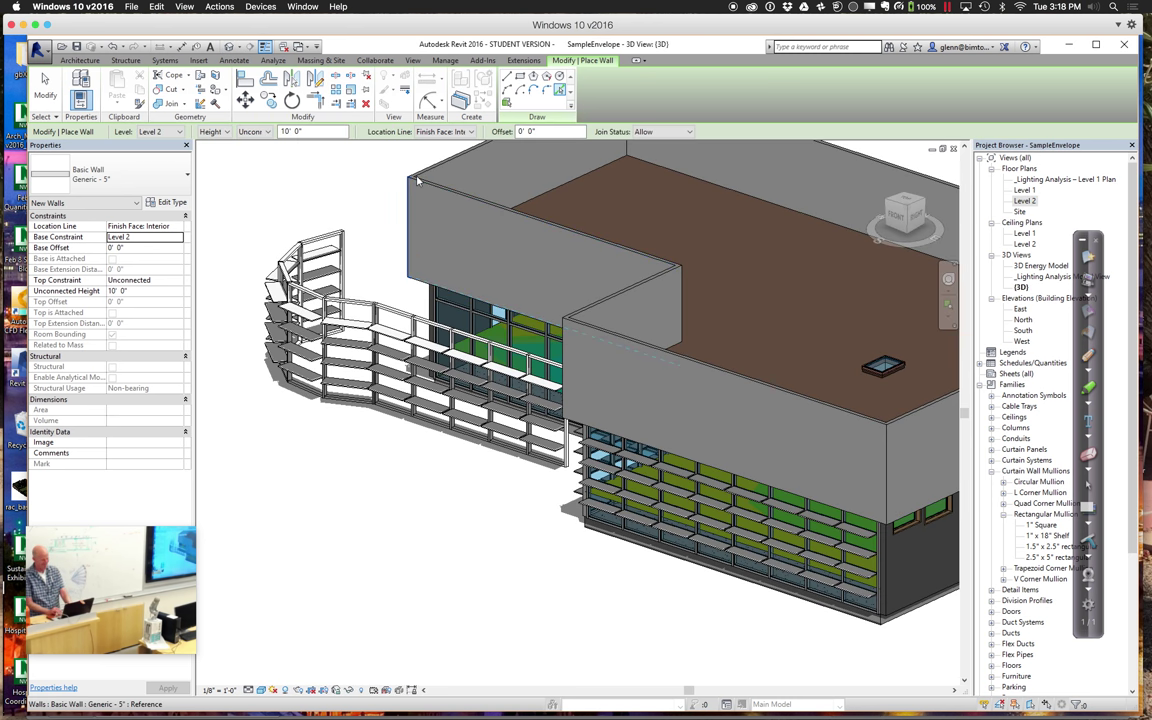
key("Tab")
key("Tab")
key("Tab")
scroll(549, 282, "down", 3)
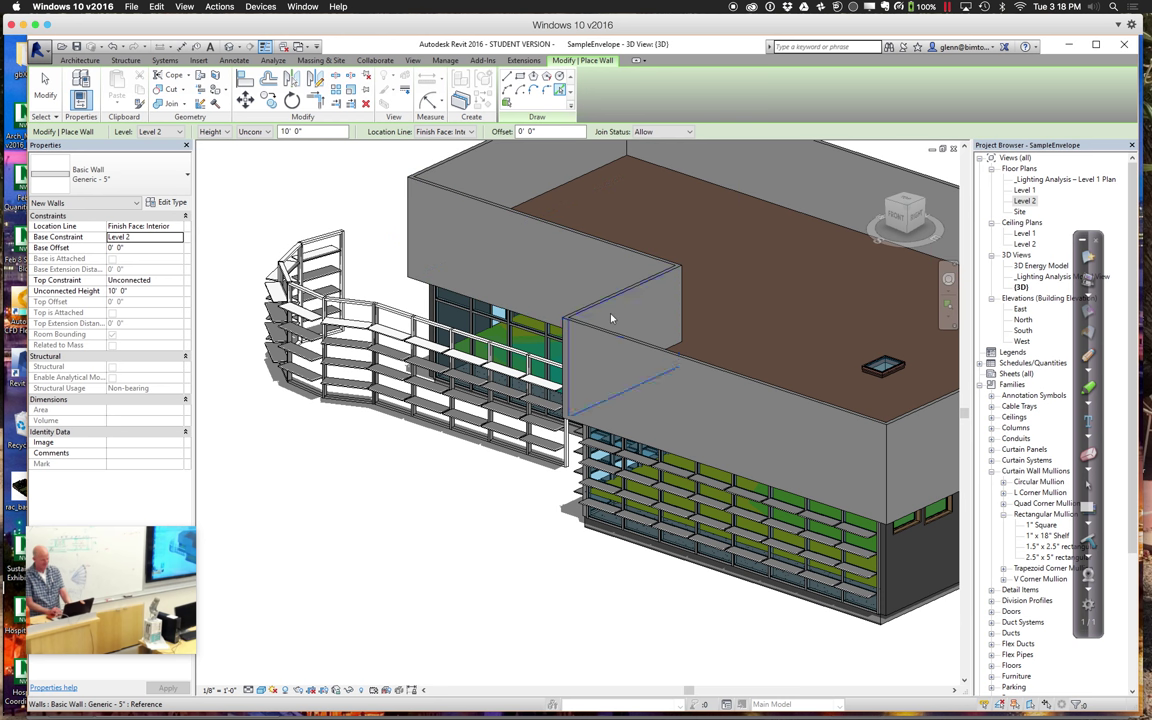
scroll(724, 397, "down", 2)
left_click(724, 397)
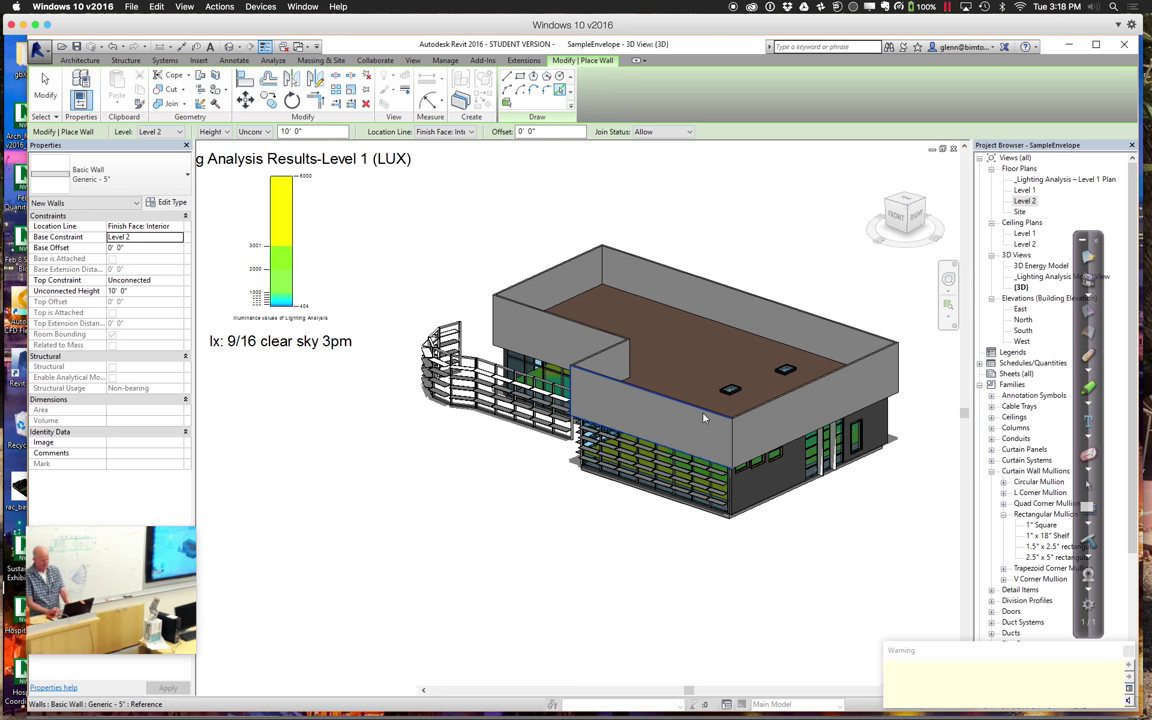
Set the unconnected height for new walls to 2' 6", place one along the front roof edge and end wall placement.
left_click(165, 280)
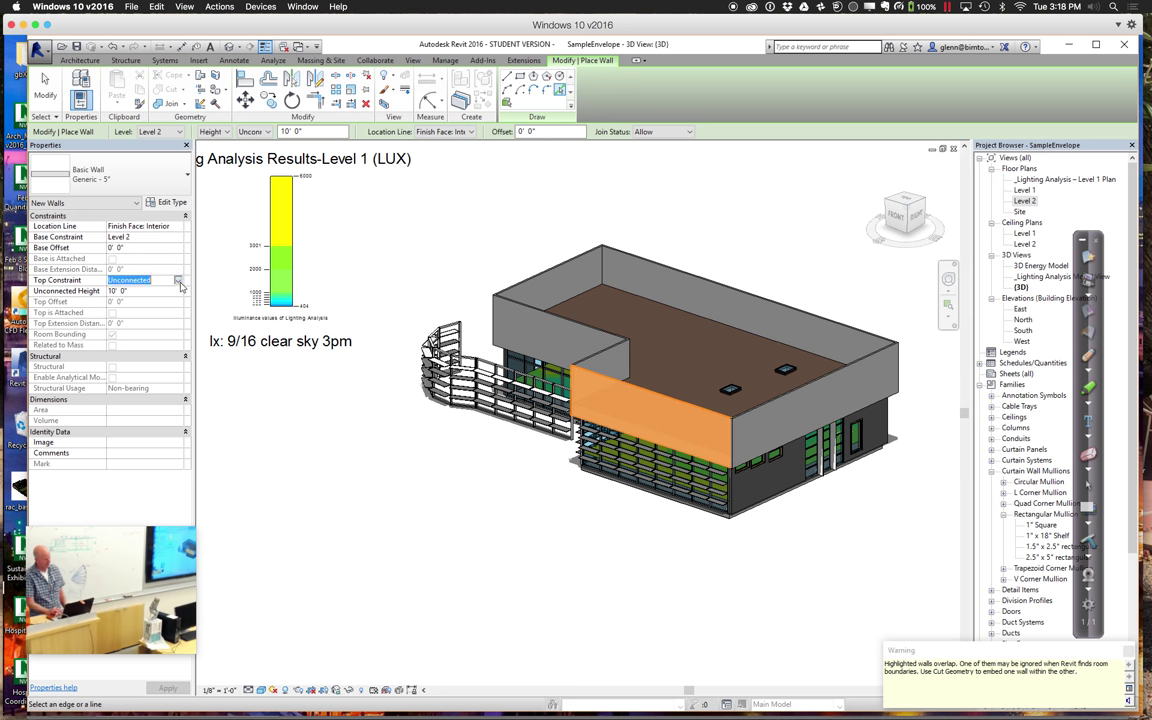
left_click(177, 280)
left_click(157, 282)
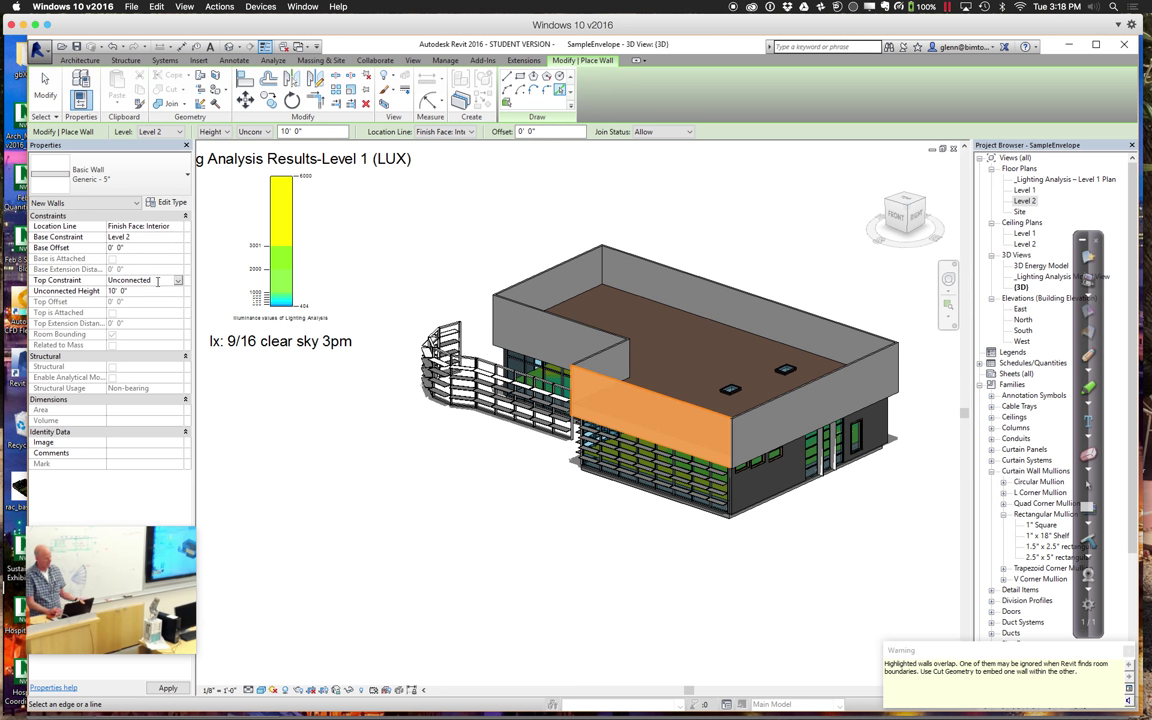
left_click(86, 281)
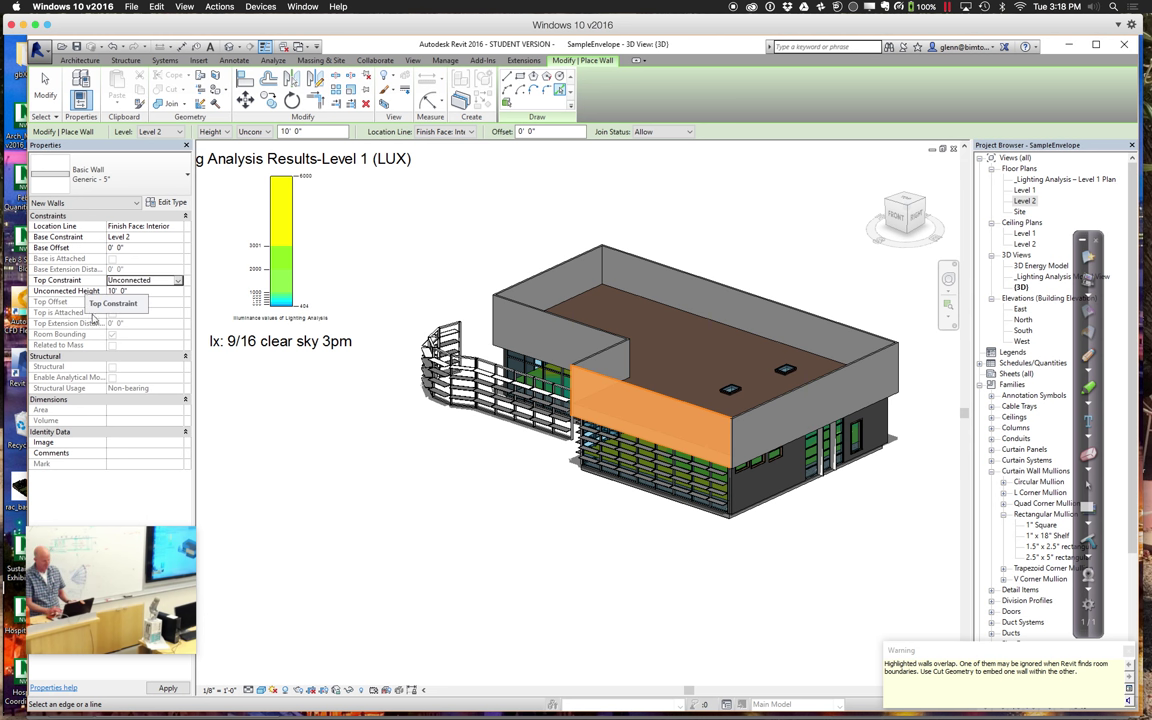
left_click(207, 518)
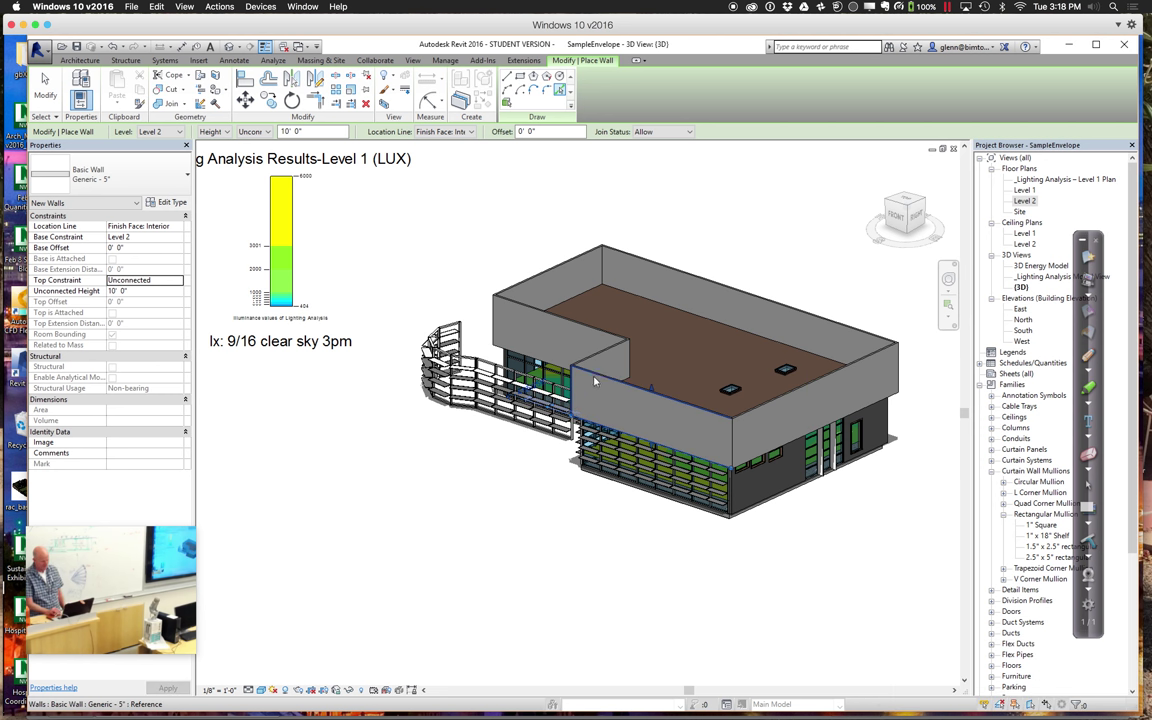
left_click(145, 291)
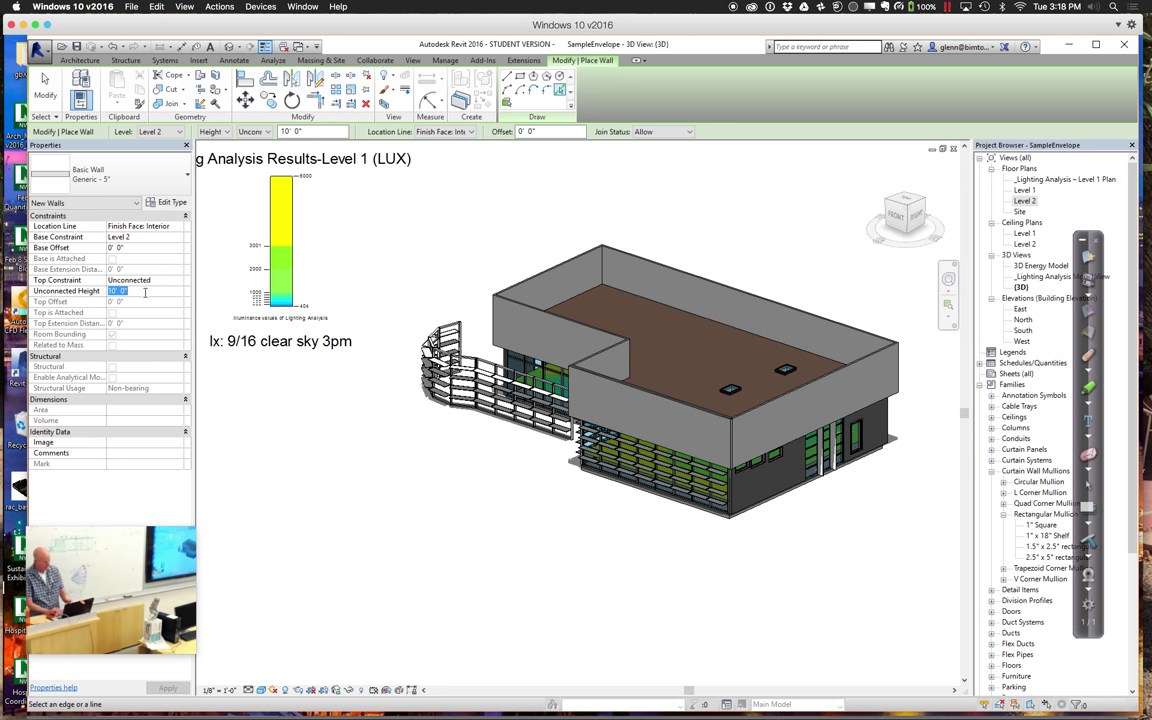
type("2' 6\"")
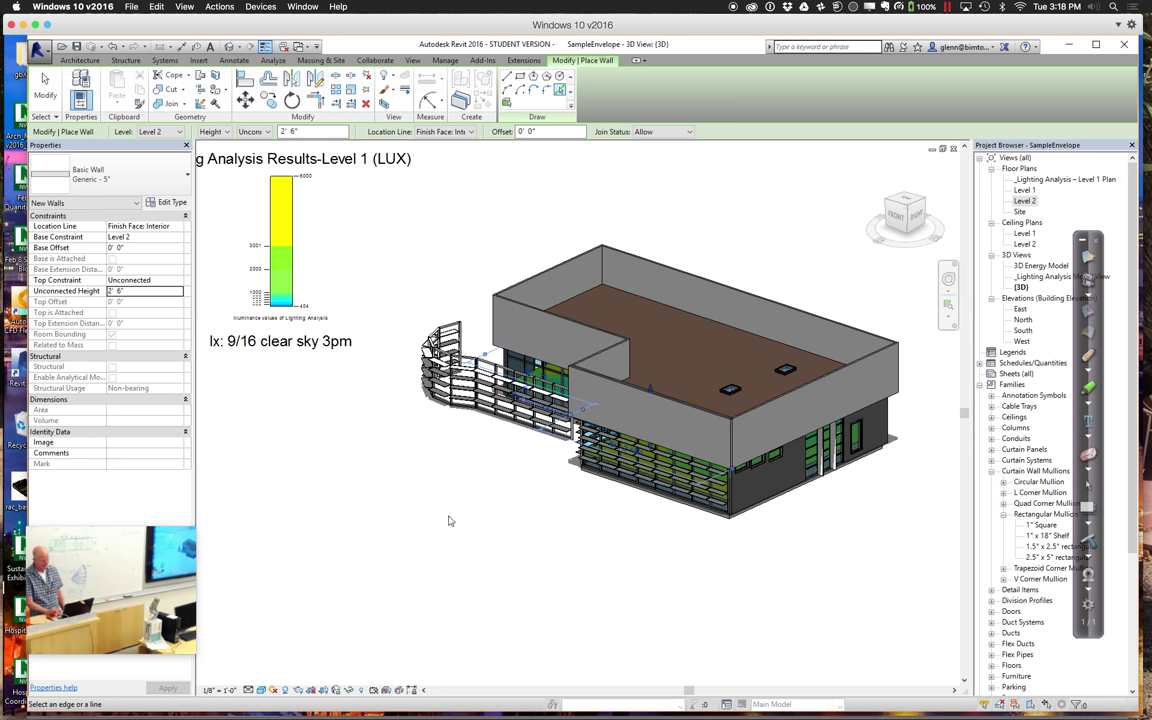
left_click(580, 403)
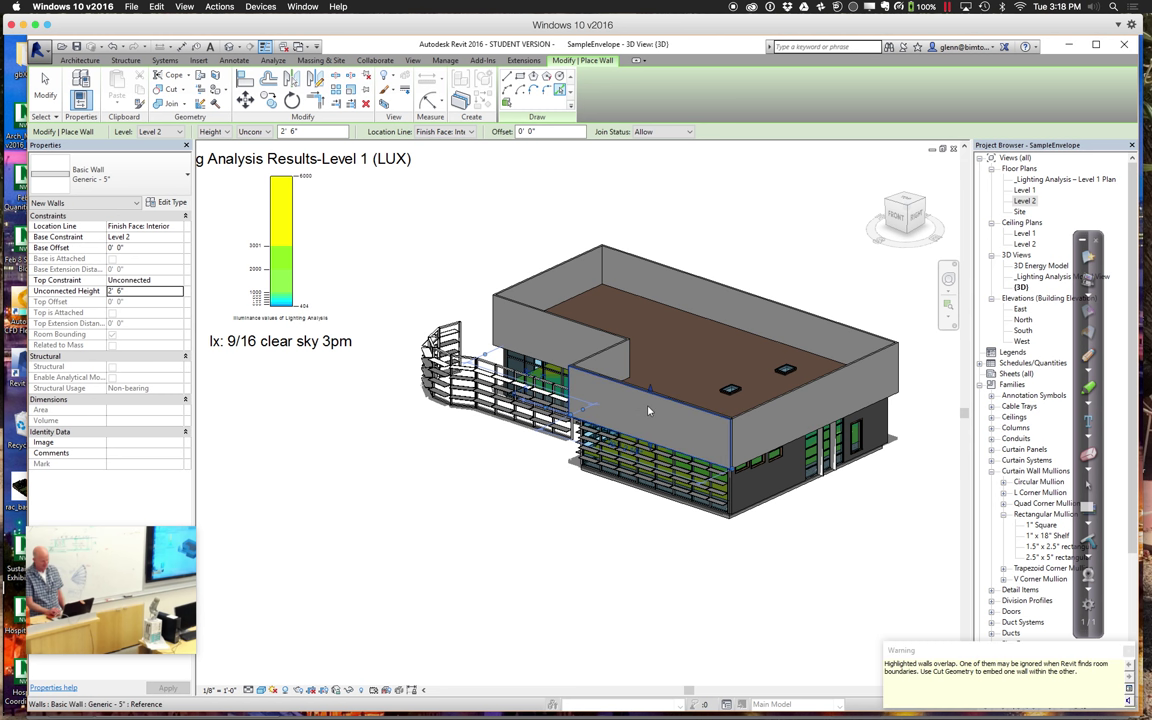
key("Escape")
key("Escape")
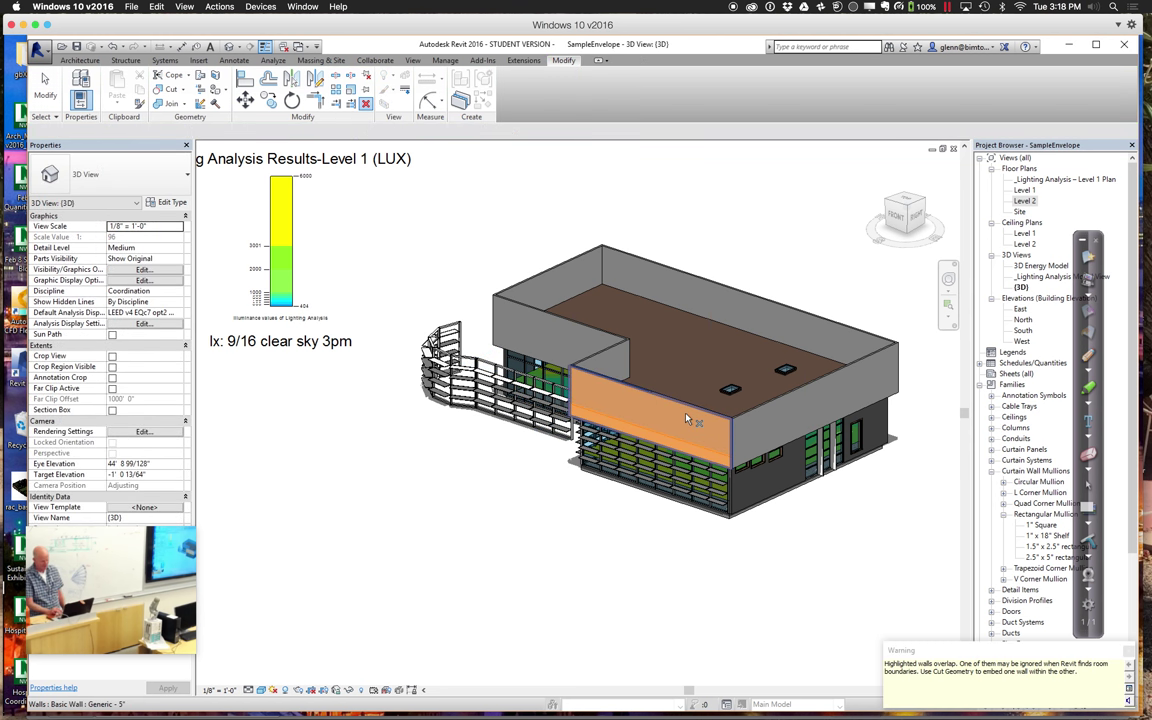
Set the unconnected height of the existing wall on the front roof edge to 2' 6" and clear the selection.
left_click(687, 418)
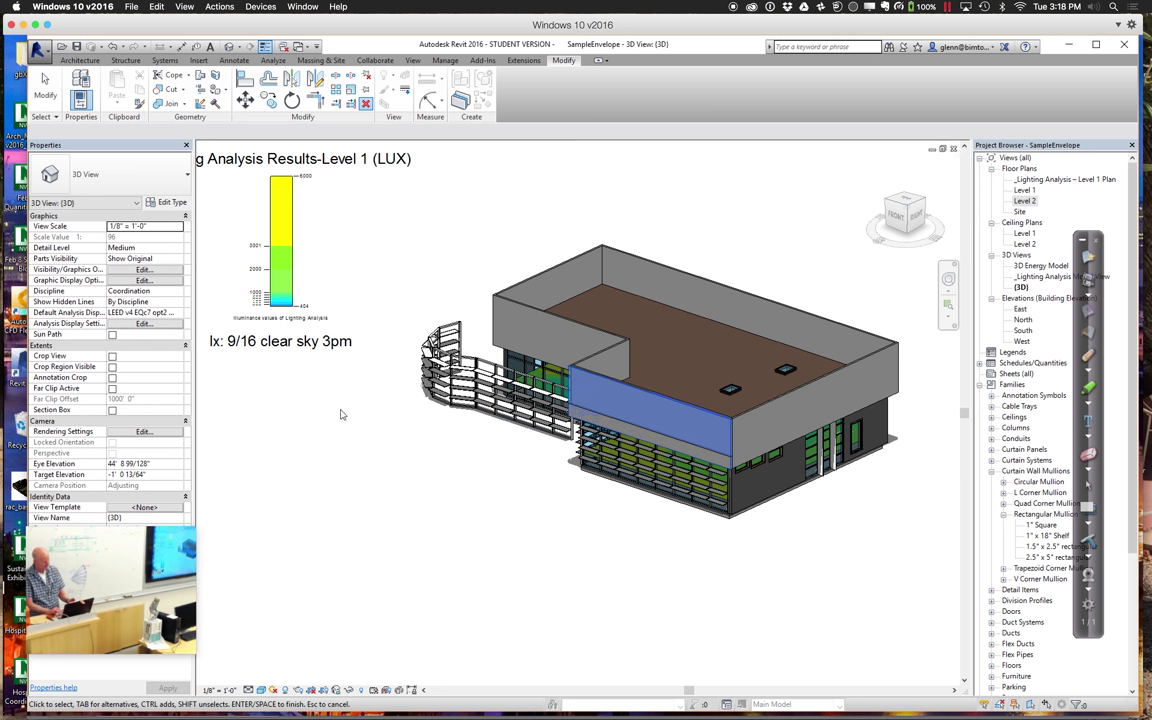
left_click(400, 483)
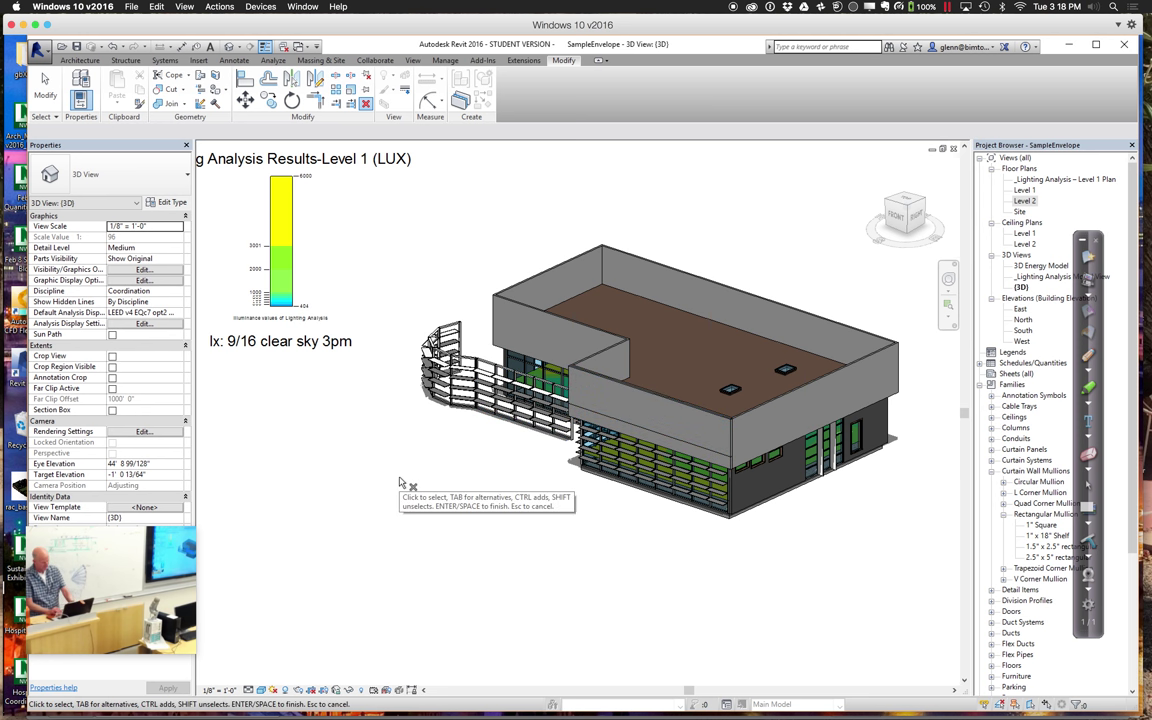
left_click(631, 400)
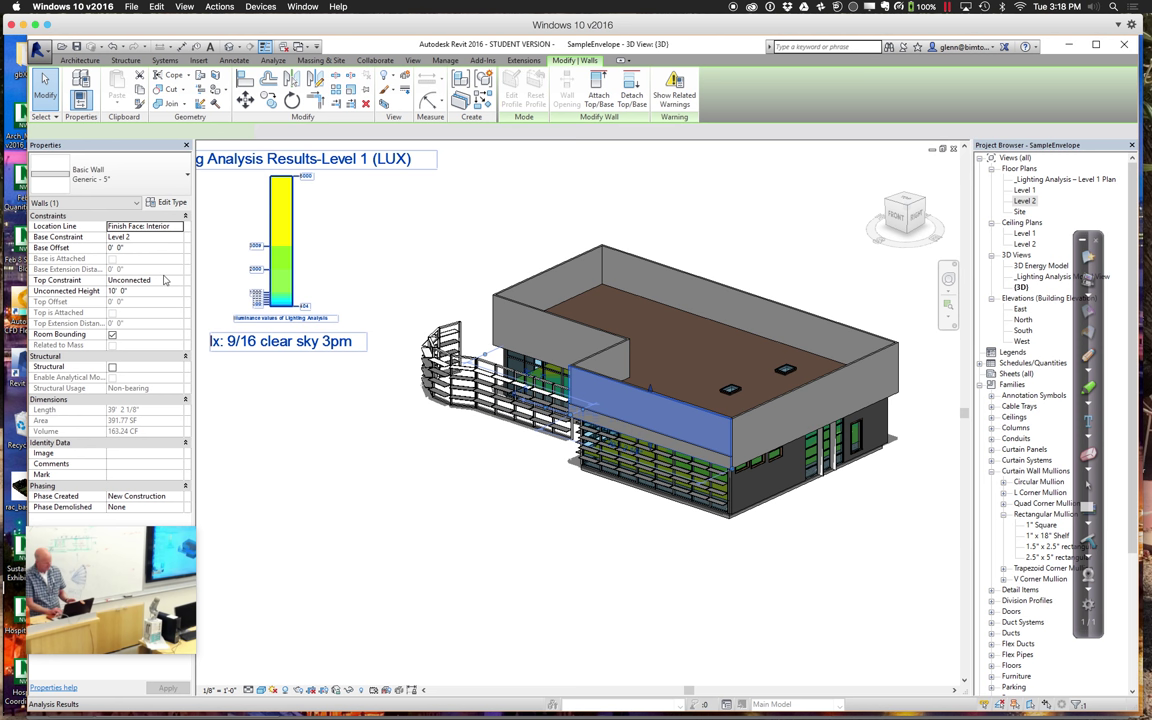
left_click(160, 291)
type("2'")
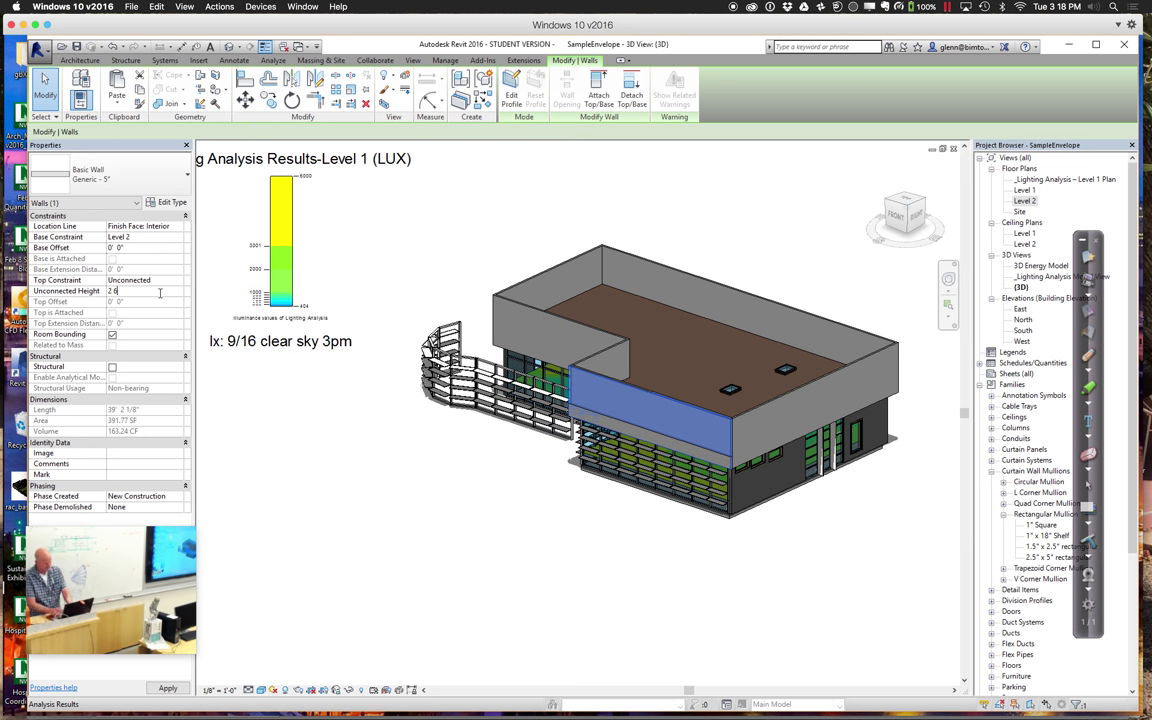
type(" 6")
key("Return")
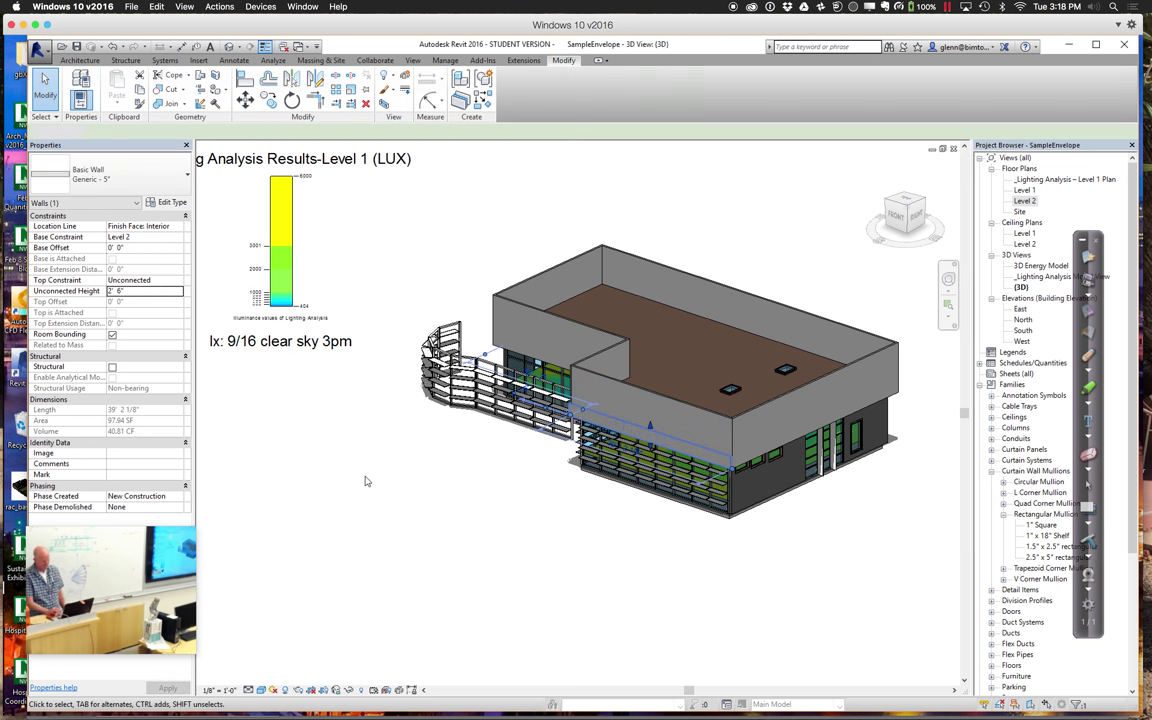
left_click(365, 481)
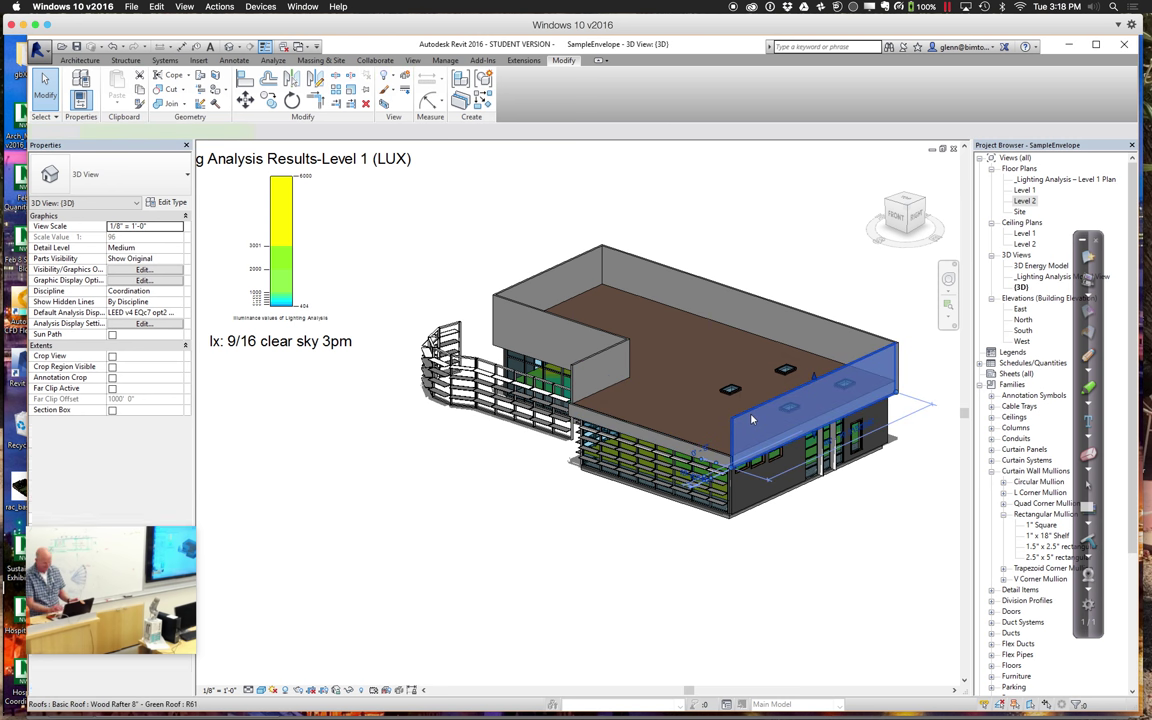
Delete the 10' high parapet walls on the building's right side, the recessed front edge and the notch.
left_click(862, 338)
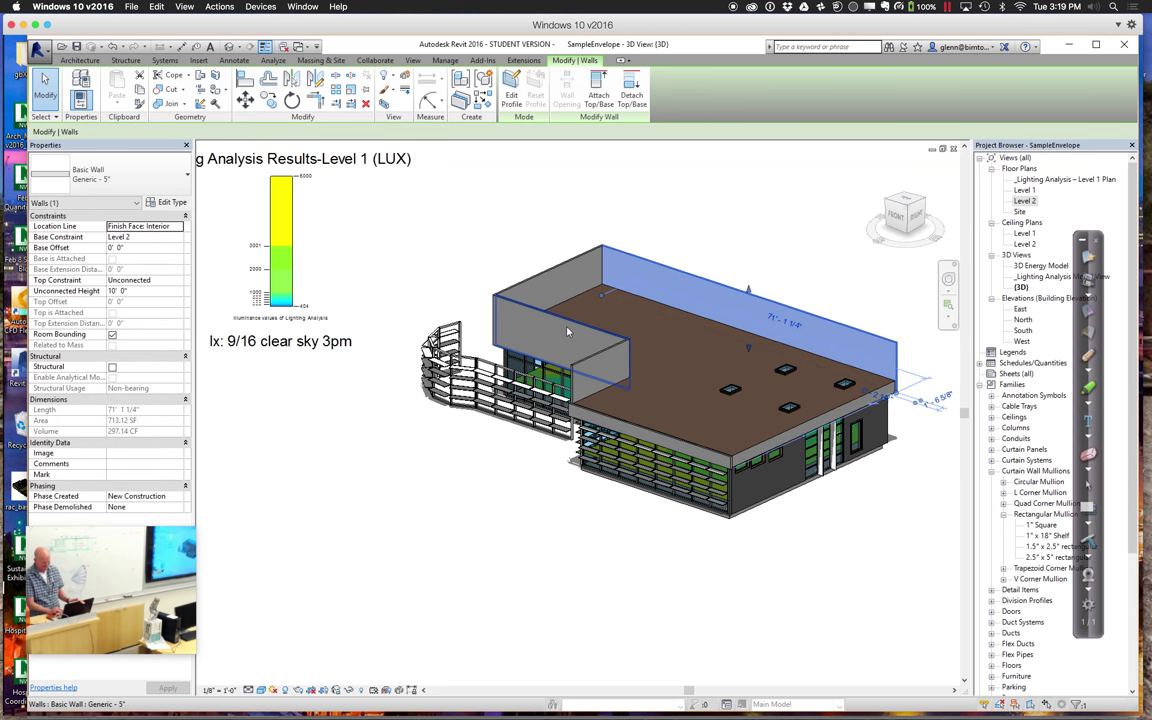
key("Escape")
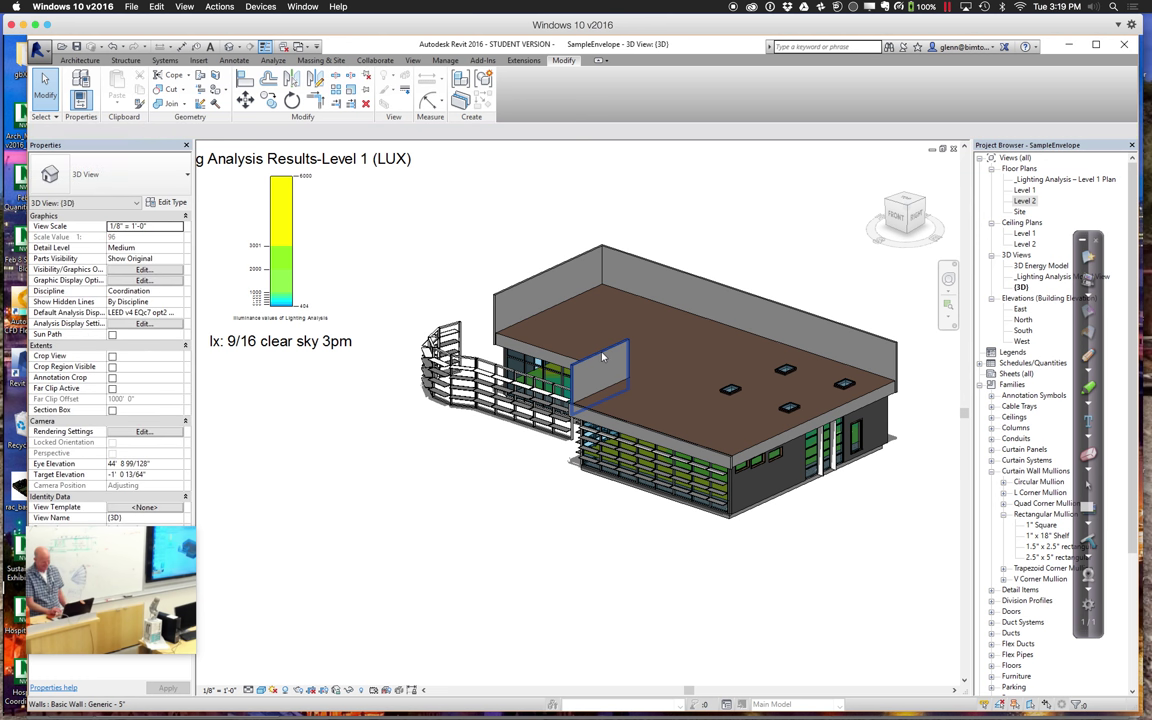
left_click(603, 356)
key("Escape")
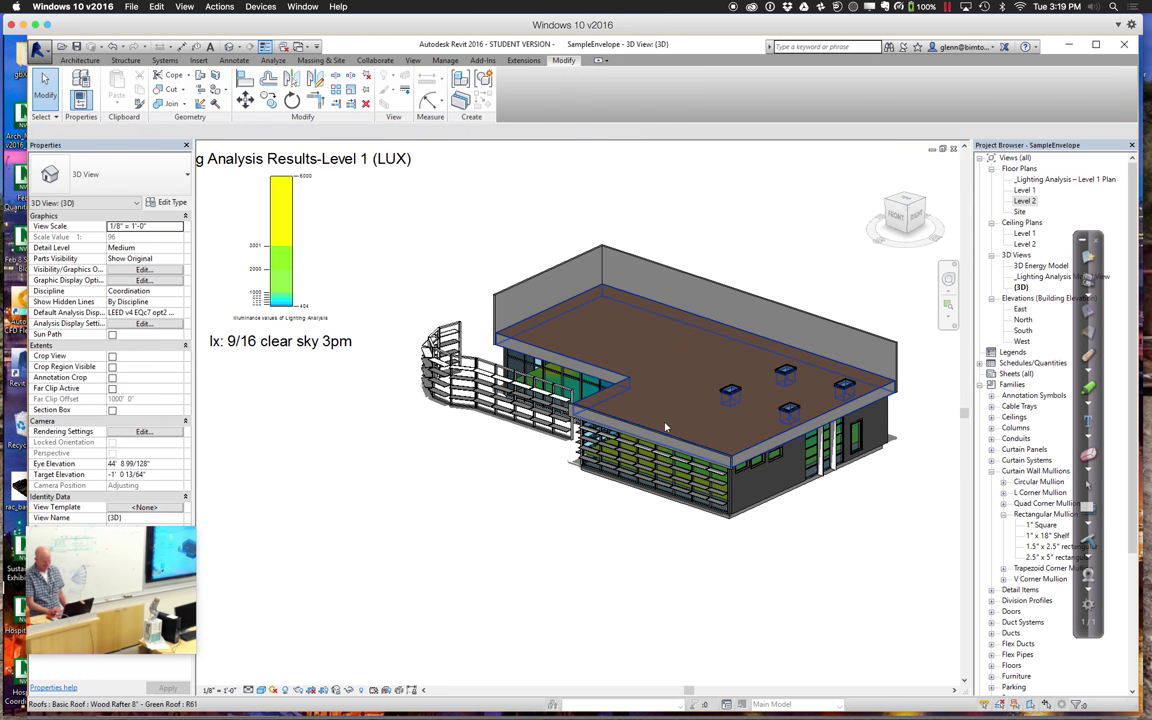
Place 2' 6" high Generic - 5" walls by picking the two roof edges that meet at the inner corner.
left_click(948, 304)
left_click_drag(480, 293, 727, 466)
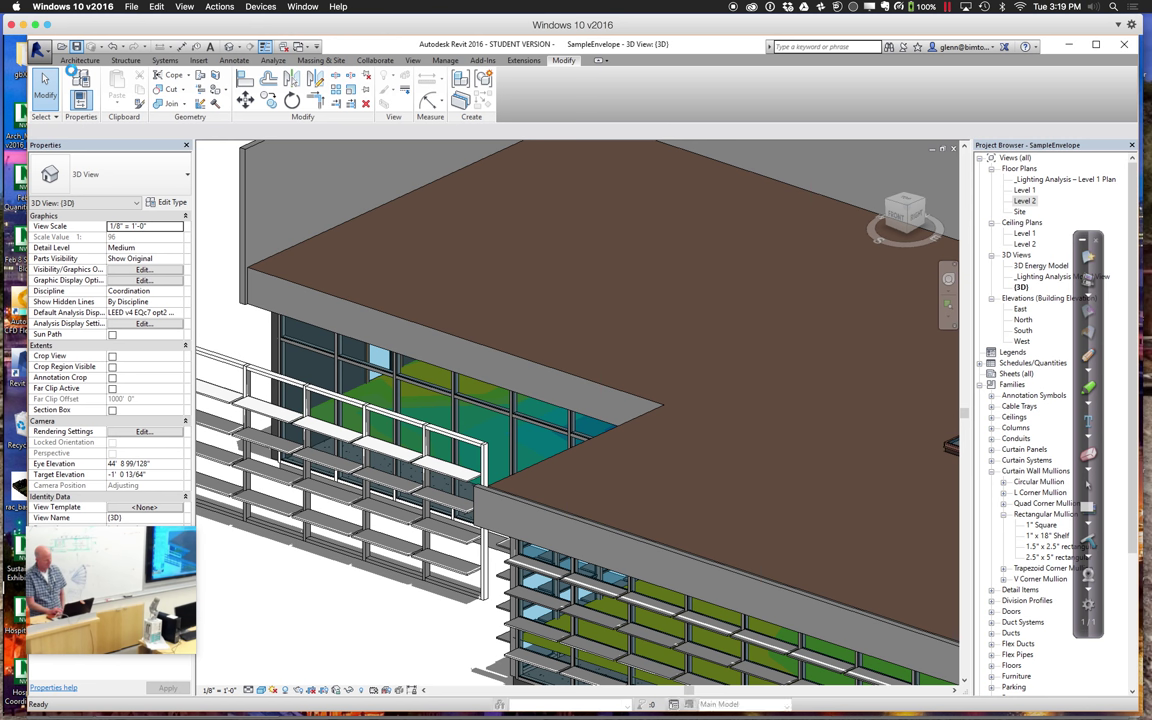
left_click(74, 61)
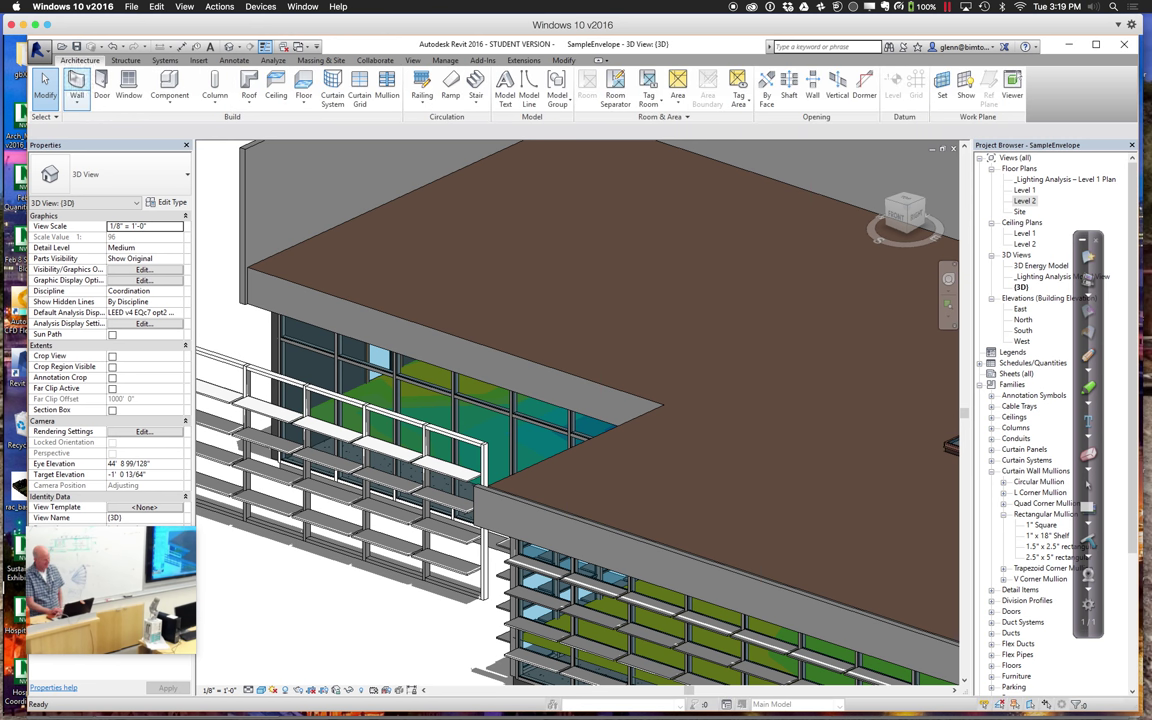
key("w")
key("a")
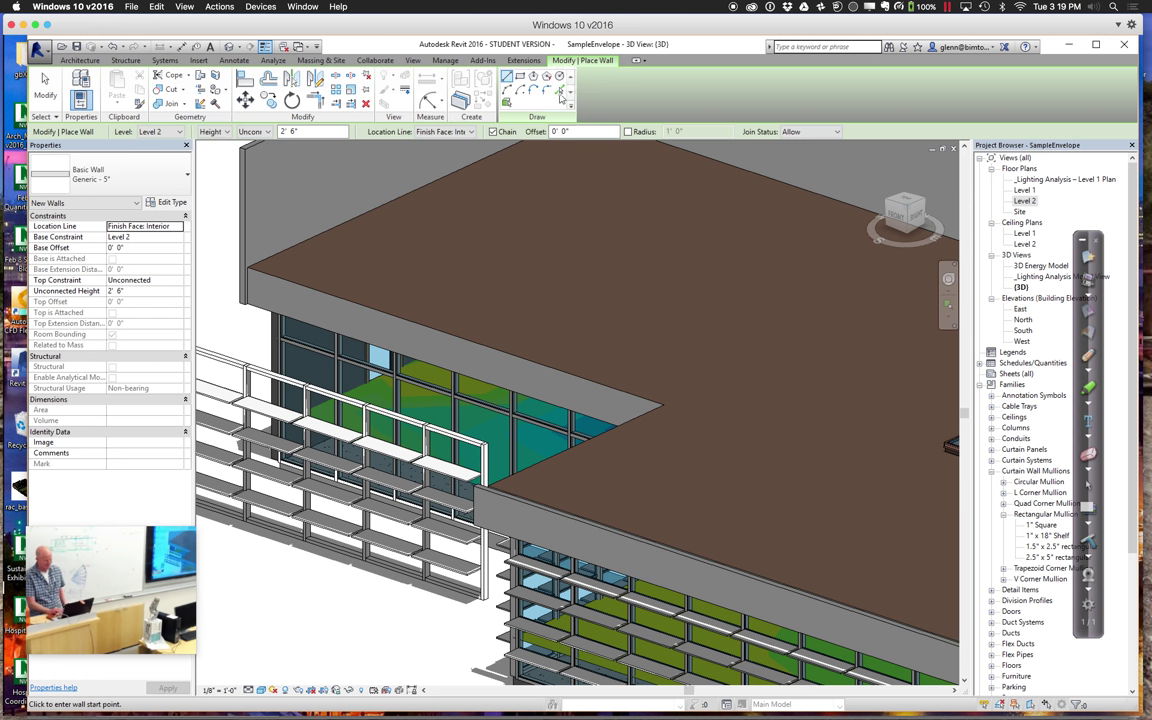
left_click(560, 92)
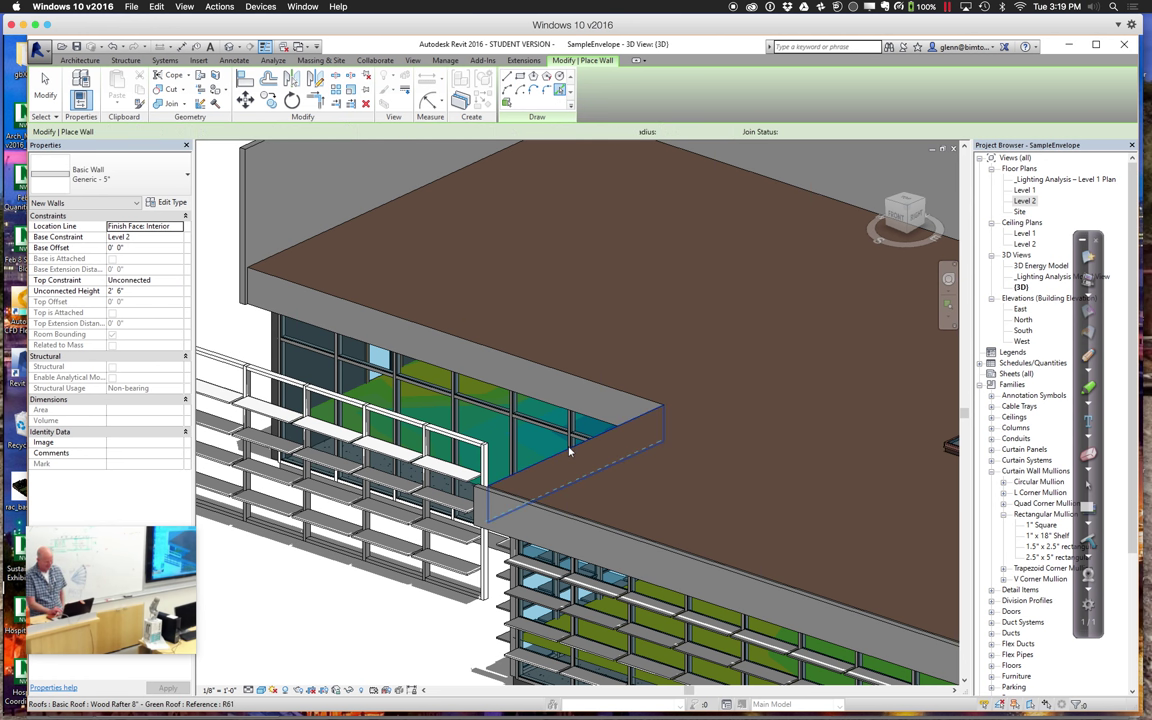
left_click(578, 393)
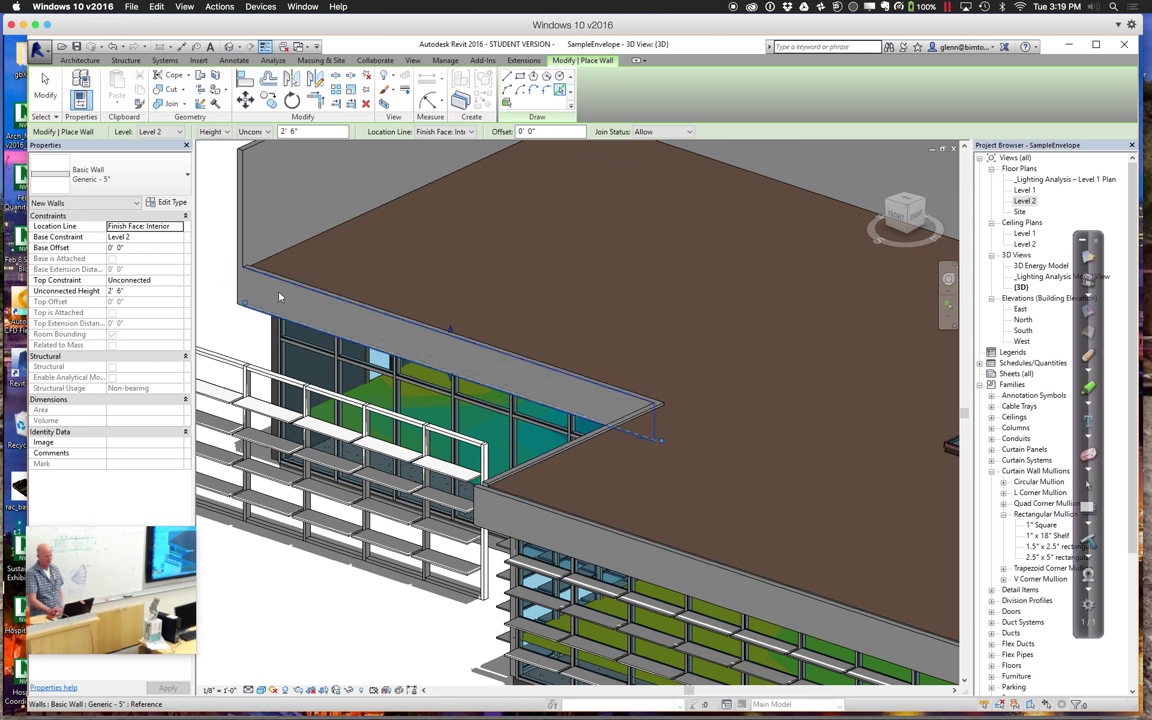
left_click(45, 85)
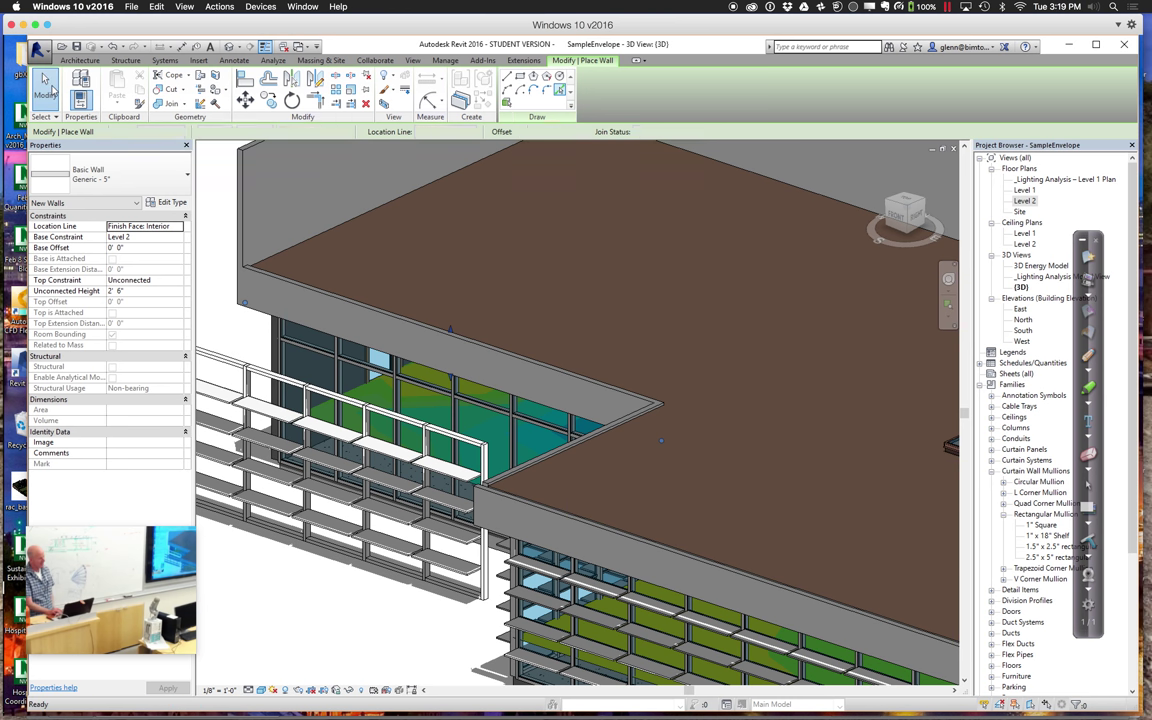
Set the unconnected height of the short return wall at the roof's notch to 5' 6" and clear the selection.
left_click(508, 476)
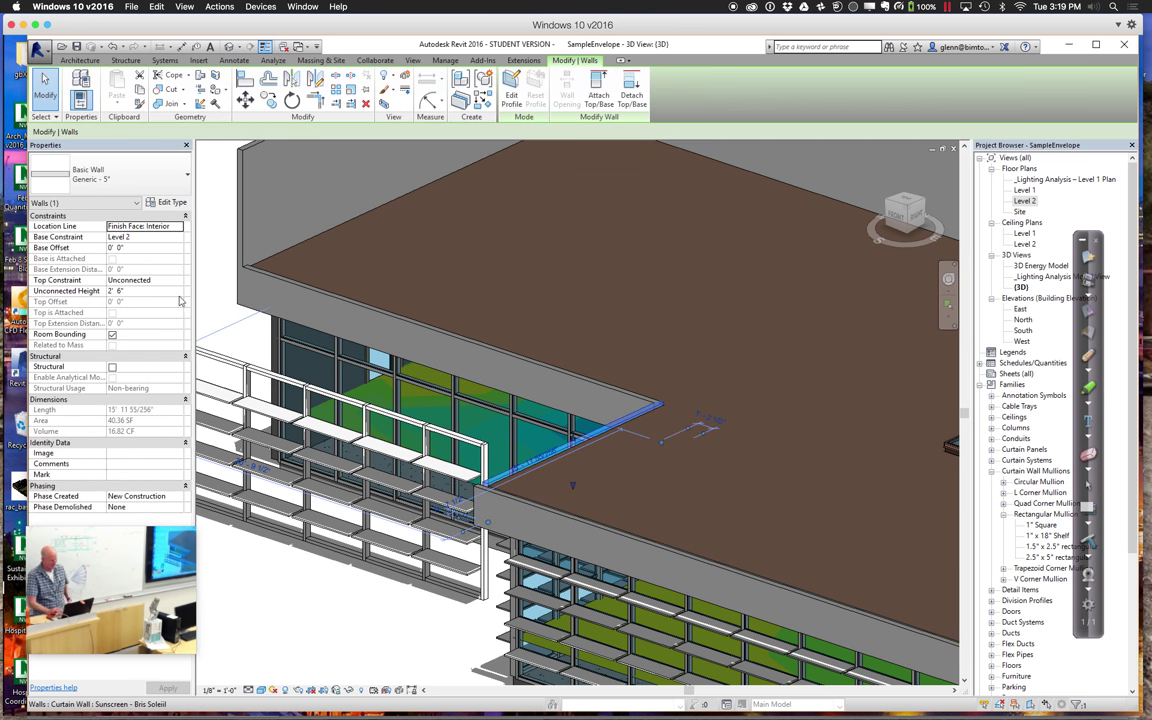
left_click(179, 294)
type("5 6")
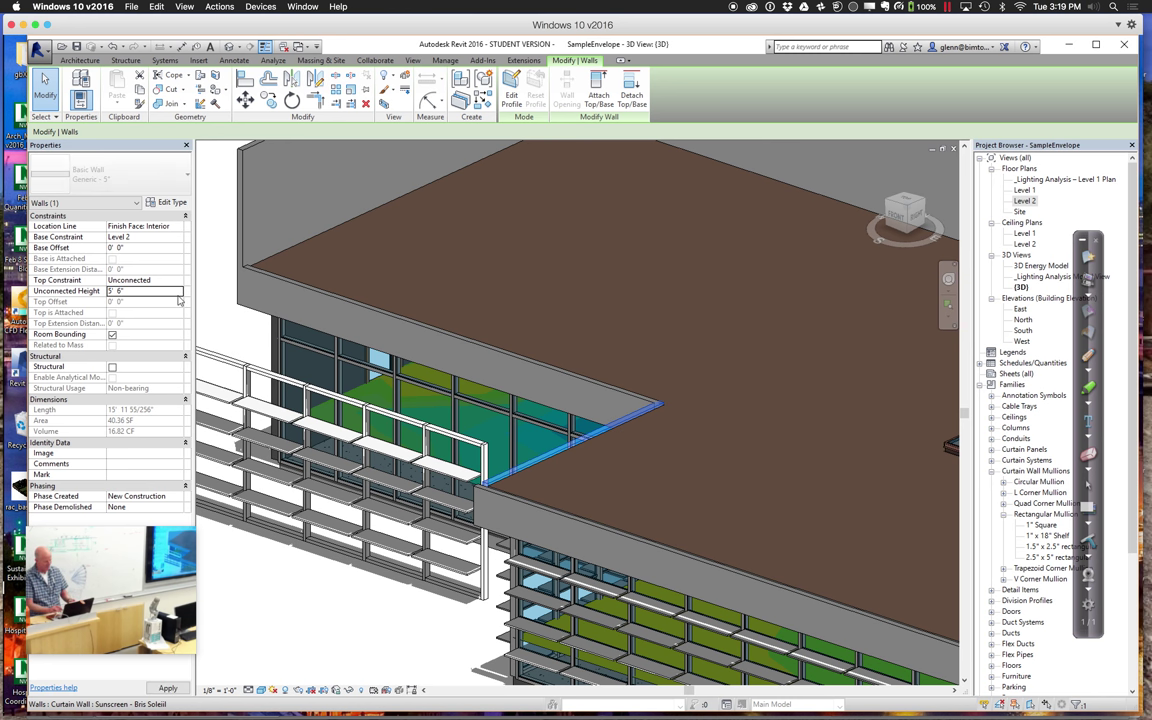
key("Return")
left_click(238, 597)
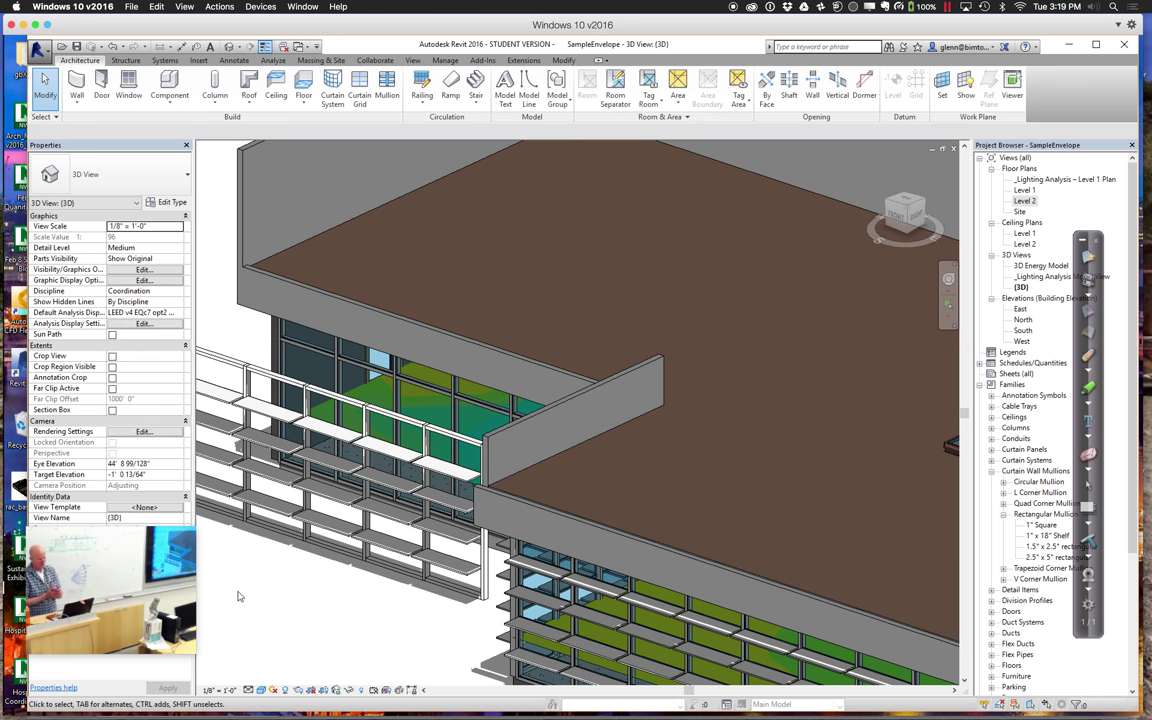
With Ink2Go, sketch two thick red near-parallel lines joined by two short cross members in the blank area above the roof.
scroll(238, 597, "down", 5)
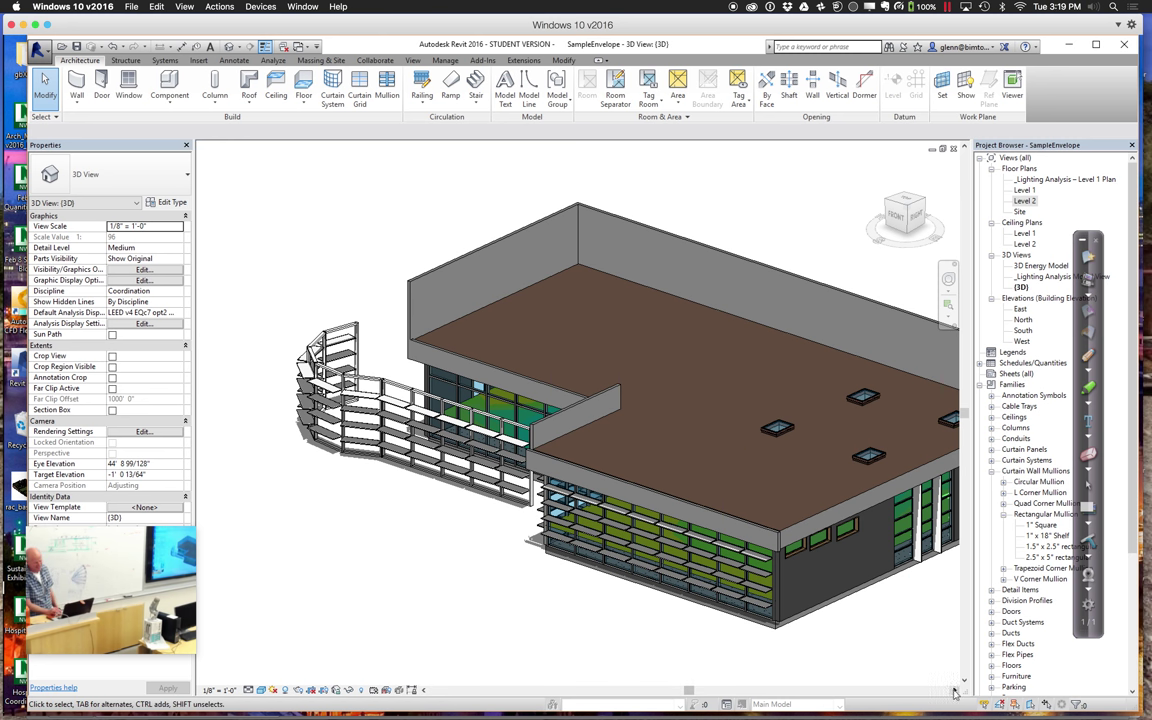
scroll(955, 692, "up", 3)
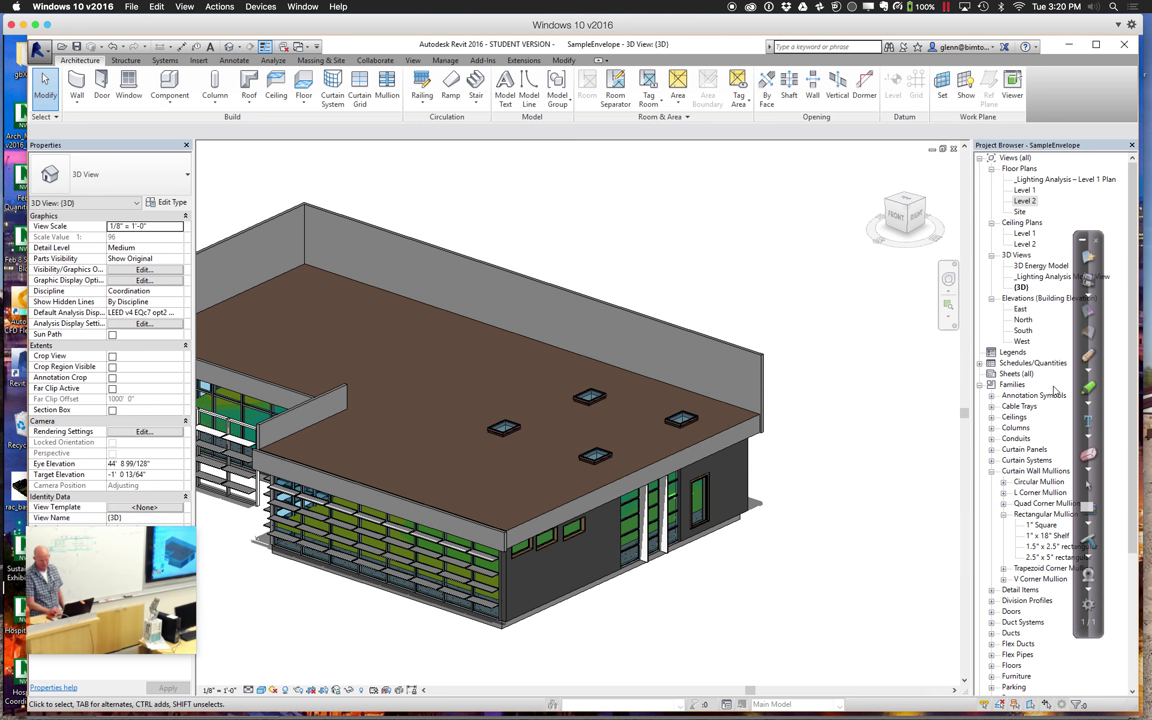
left_click(1088, 372)
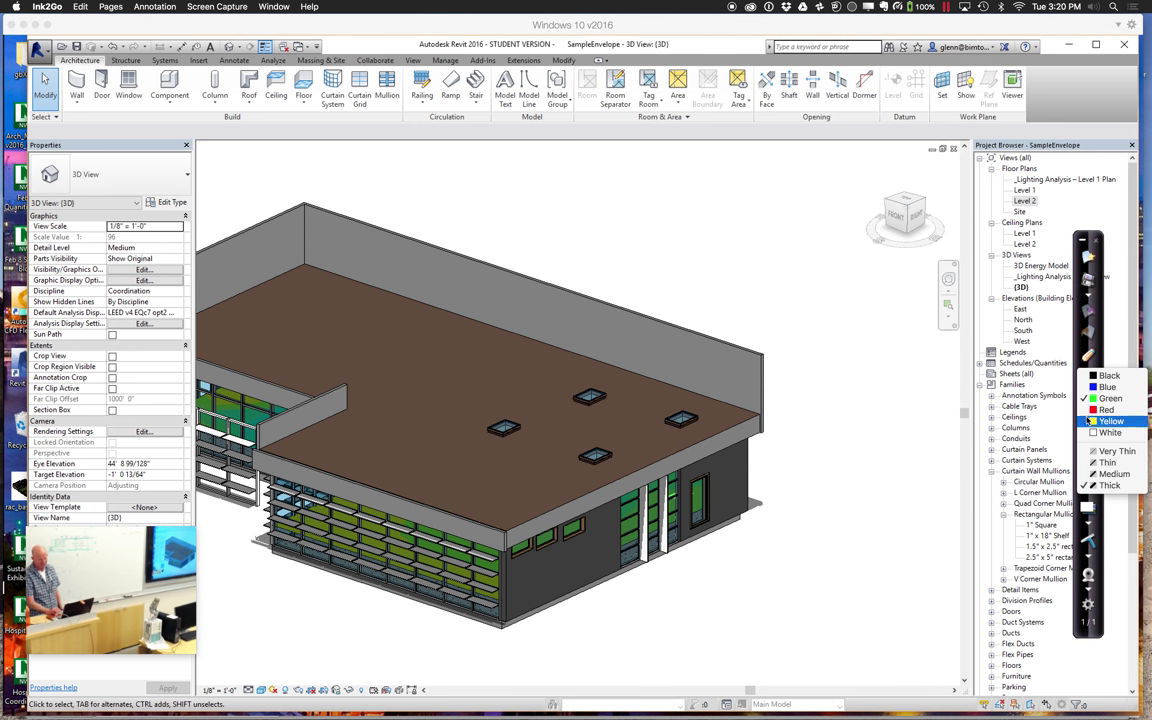
left_click(1091, 410)
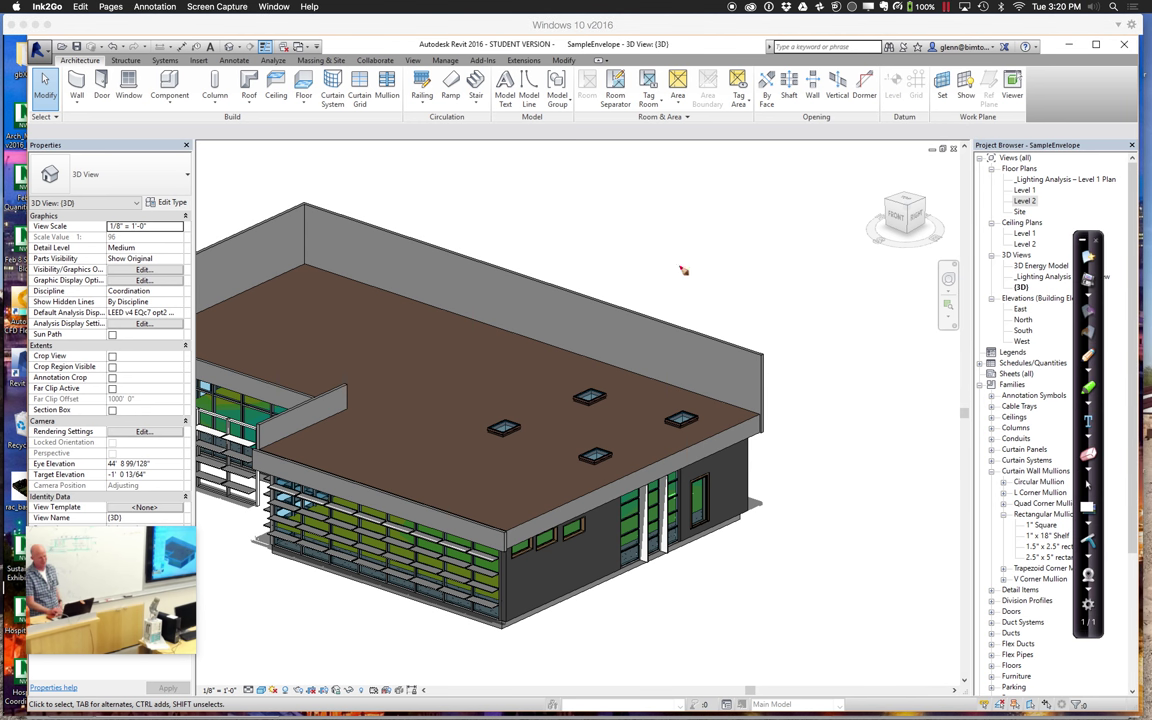
left_click_drag(522, 228, 835, 211)
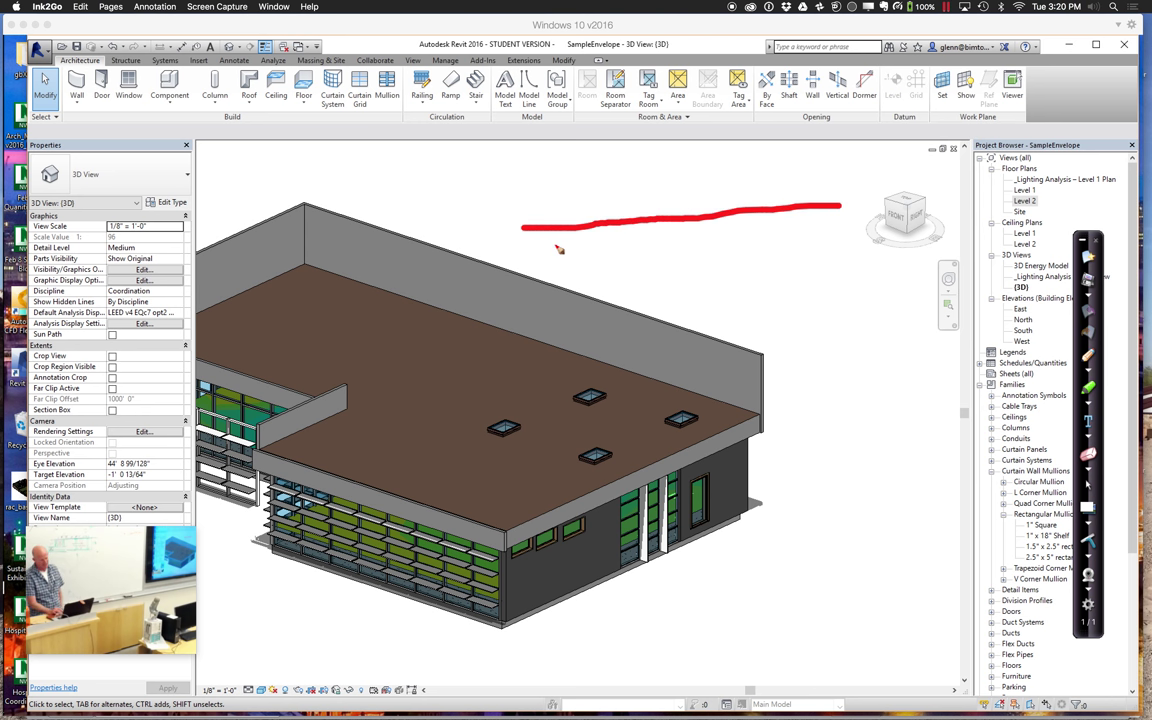
left_click_drag(541, 246, 822, 231)
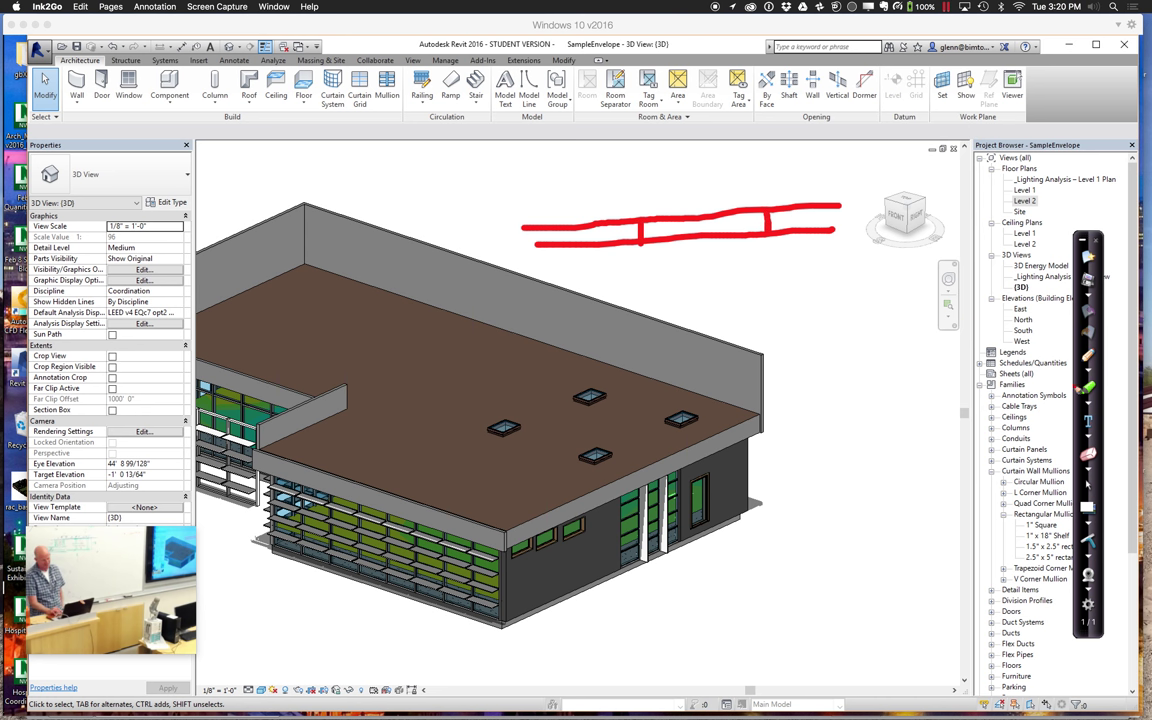
Sketch a yellow sun with two arrowed rays passing through the red frame, plus a separate yellow circled scribble beside the building.
left_click(1100, 381)
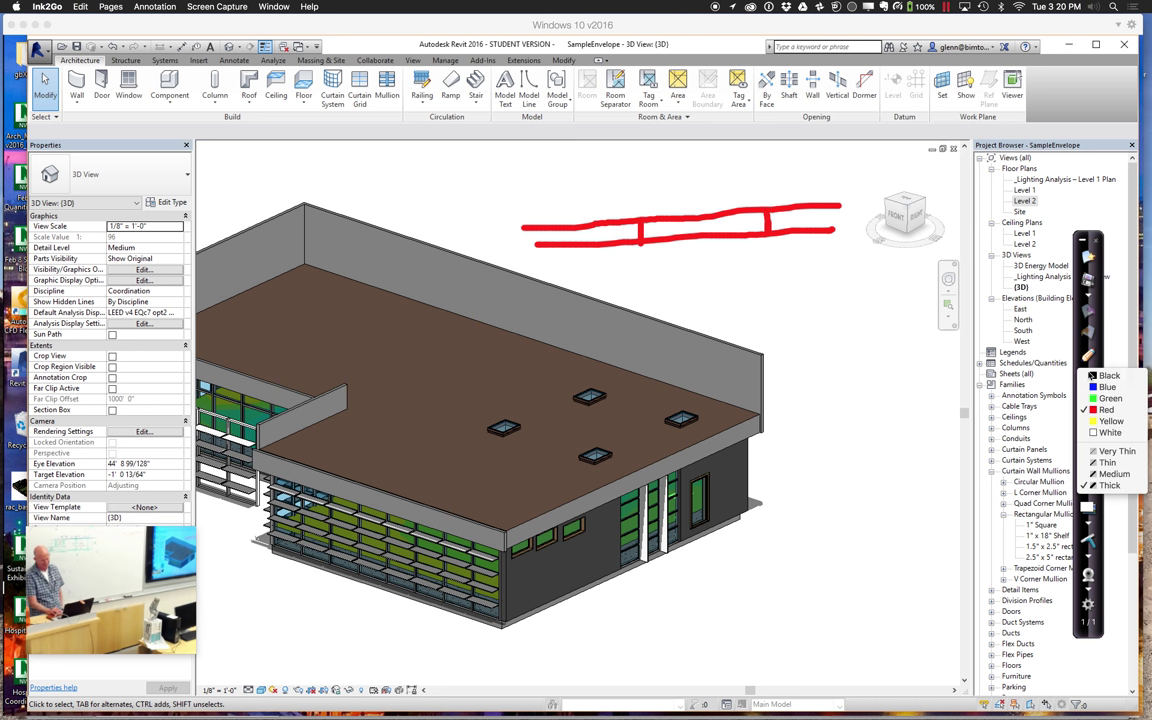
left_click(1095, 421)
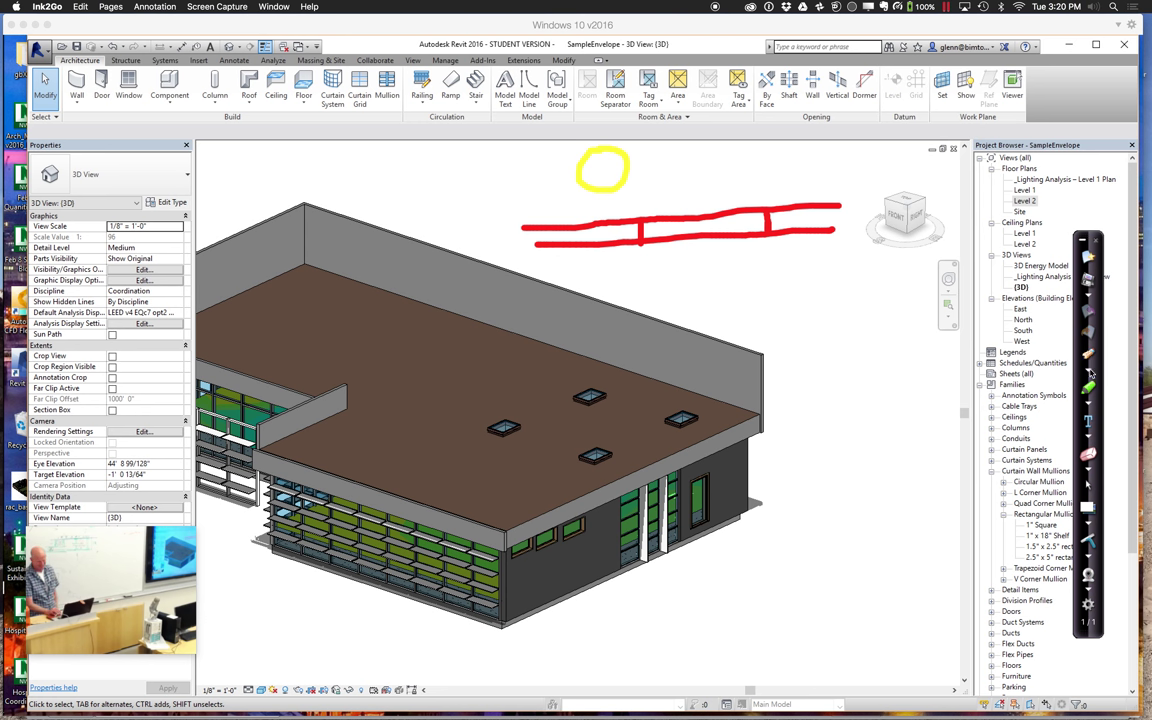
left_click_drag(669, 201, 759, 254)
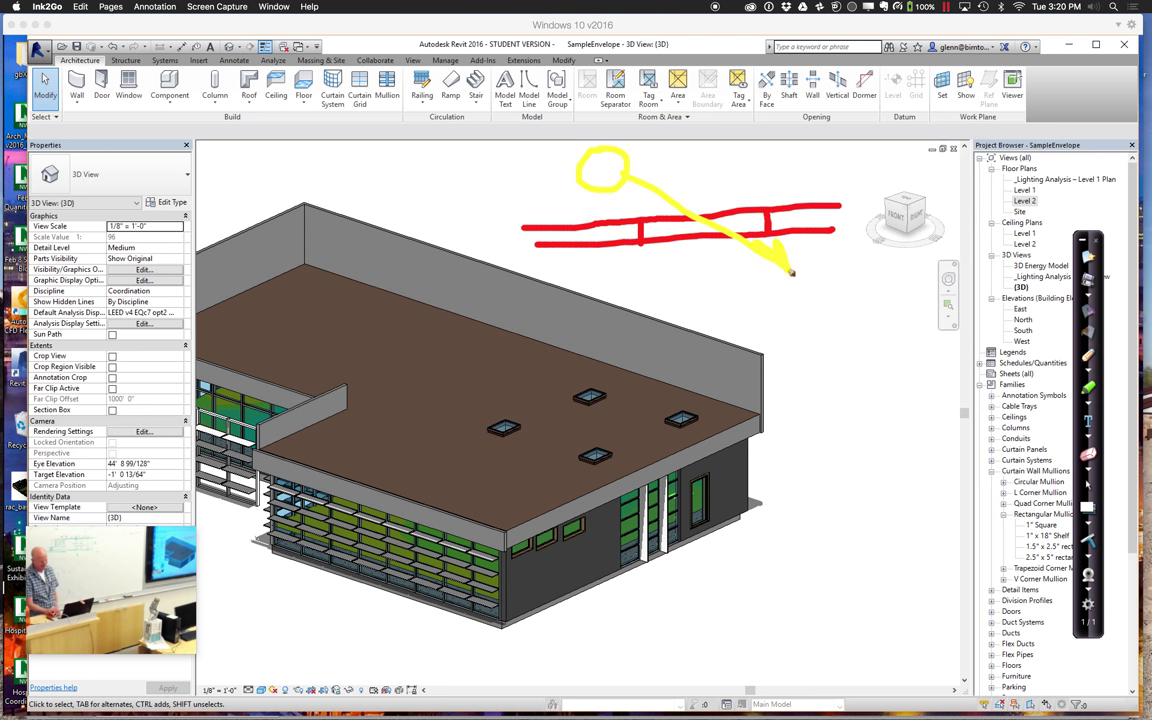
left_click_drag(752, 267, 790, 270)
left_click_drag(613, 184, 752, 298)
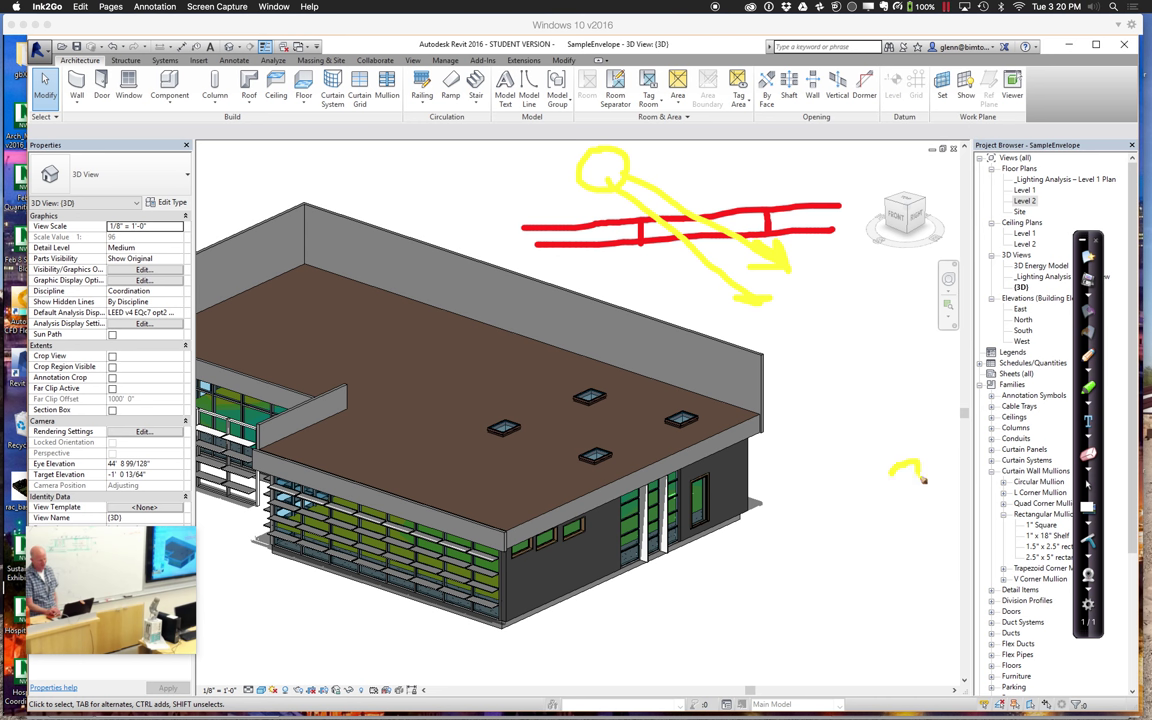
mouse_move(923, 480)
left_mouse_down()
mouse_move(887, 450)
mouse_move(900, 478)
left_mouse_up()
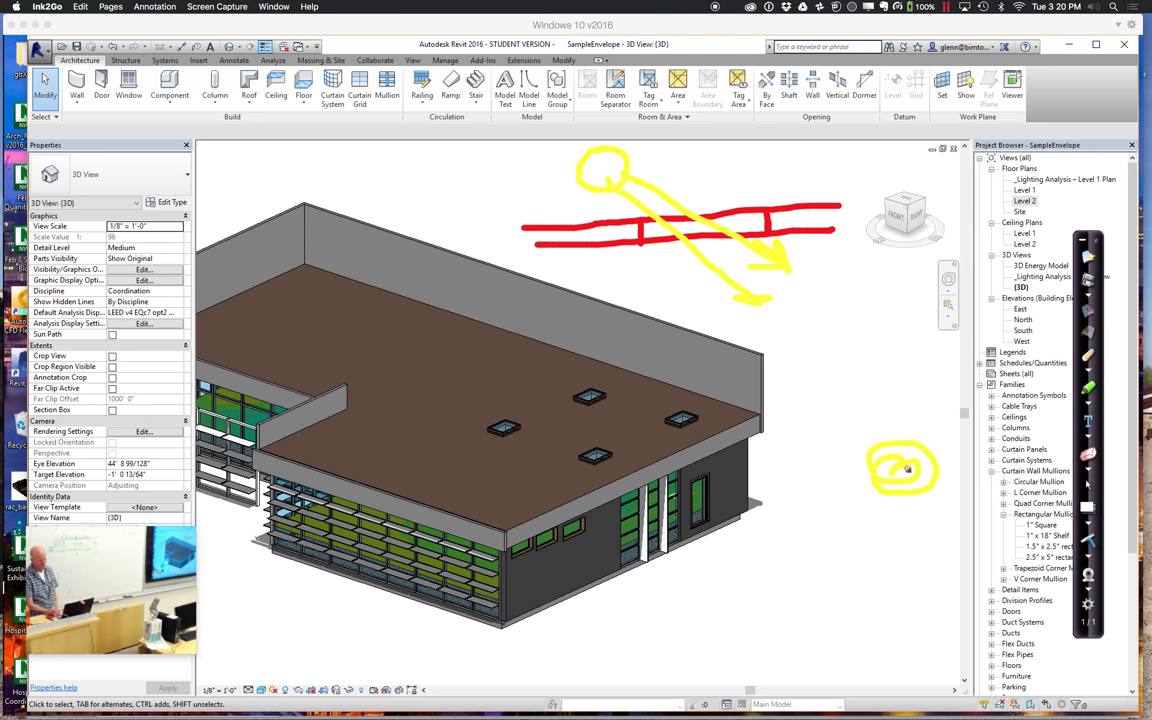
Sketch two narrow blue vertical panels hanging below the red frame's cross members.
left_click(1086, 368)
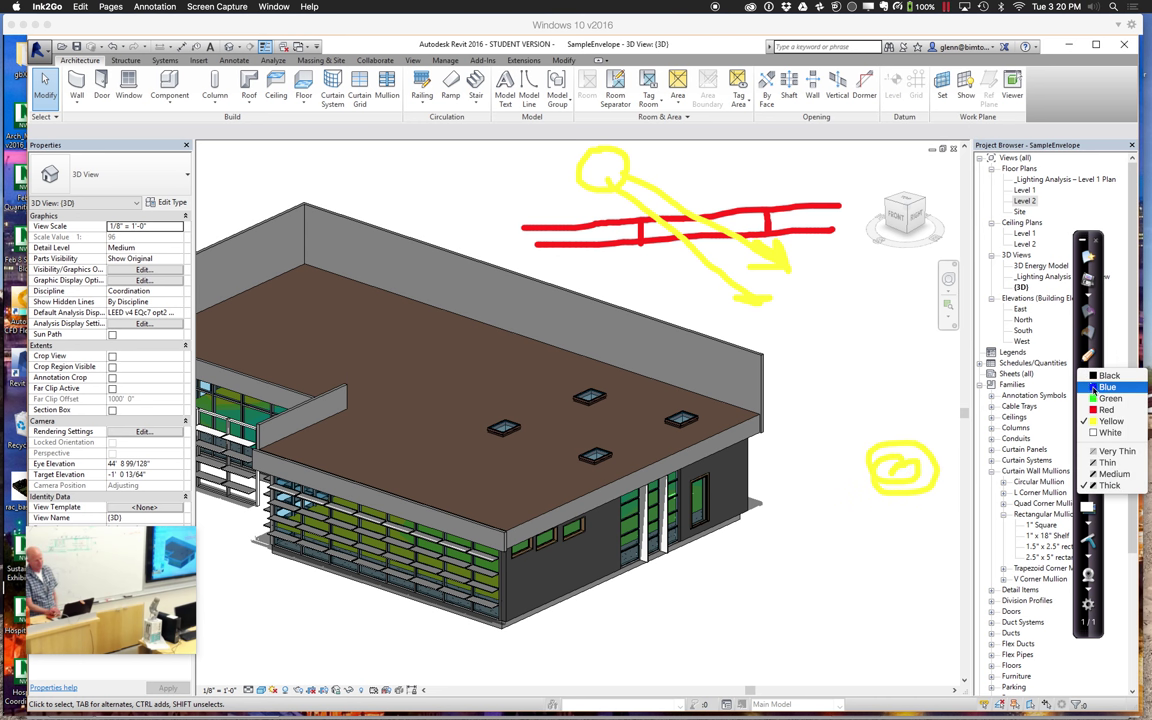
left_click(1092, 387)
mouse_move(773, 258)
left_mouse_down()
mouse_move(789, 314)
mouse_move(794, 241)
left_mouse_up()
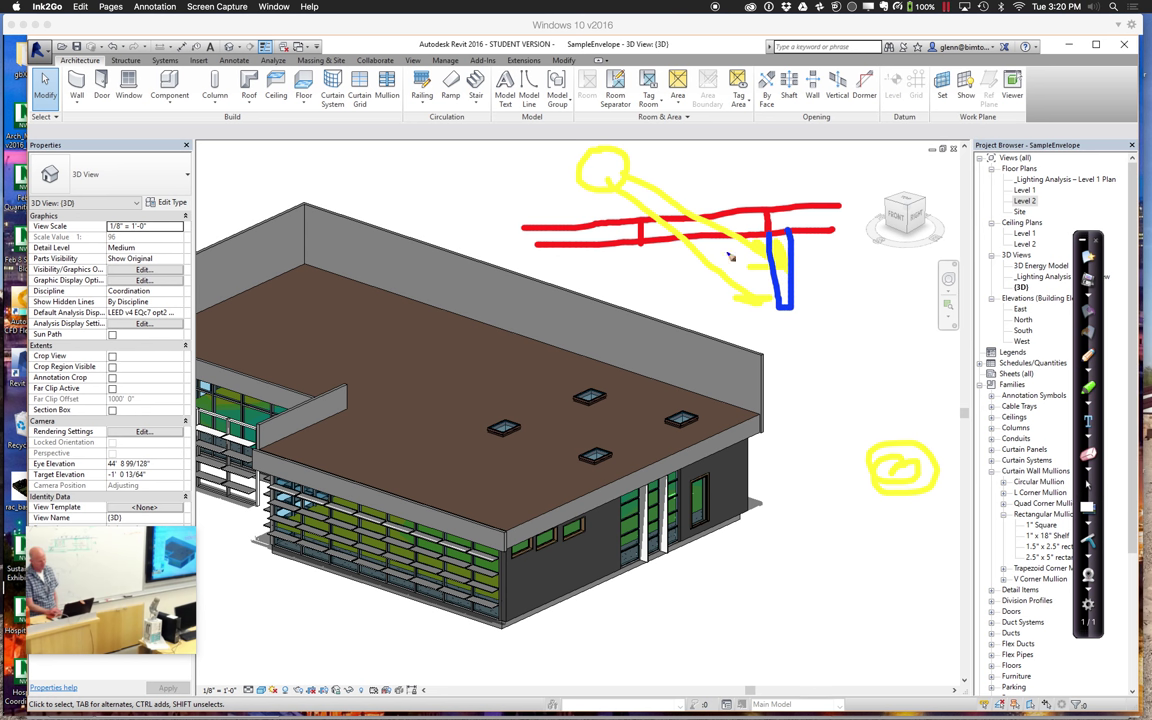
mouse_move(642, 248)
left_mouse_down()
mouse_move(642, 309)
mouse_move(626, 307)
mouse_move(620, 268)
left_mouse_up()
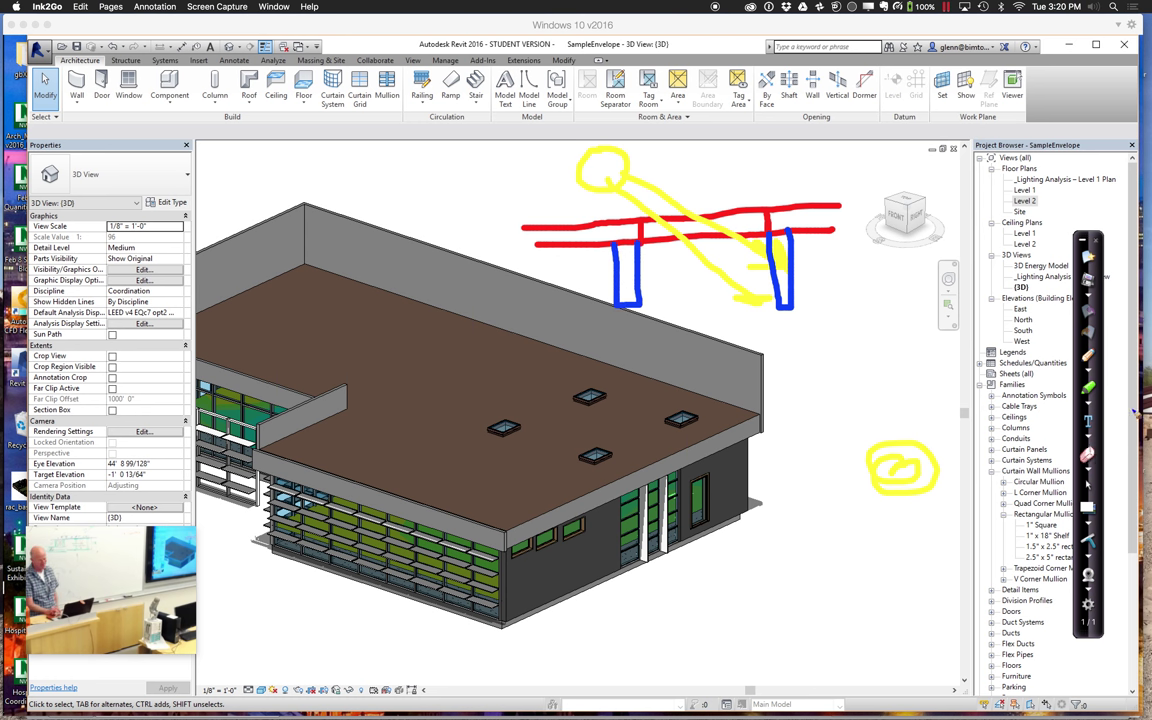
Sketch further yellow sun rays through the frame and two arrowed rays reflecting off the blue panel down to the roof.
left_click(1088, 373)
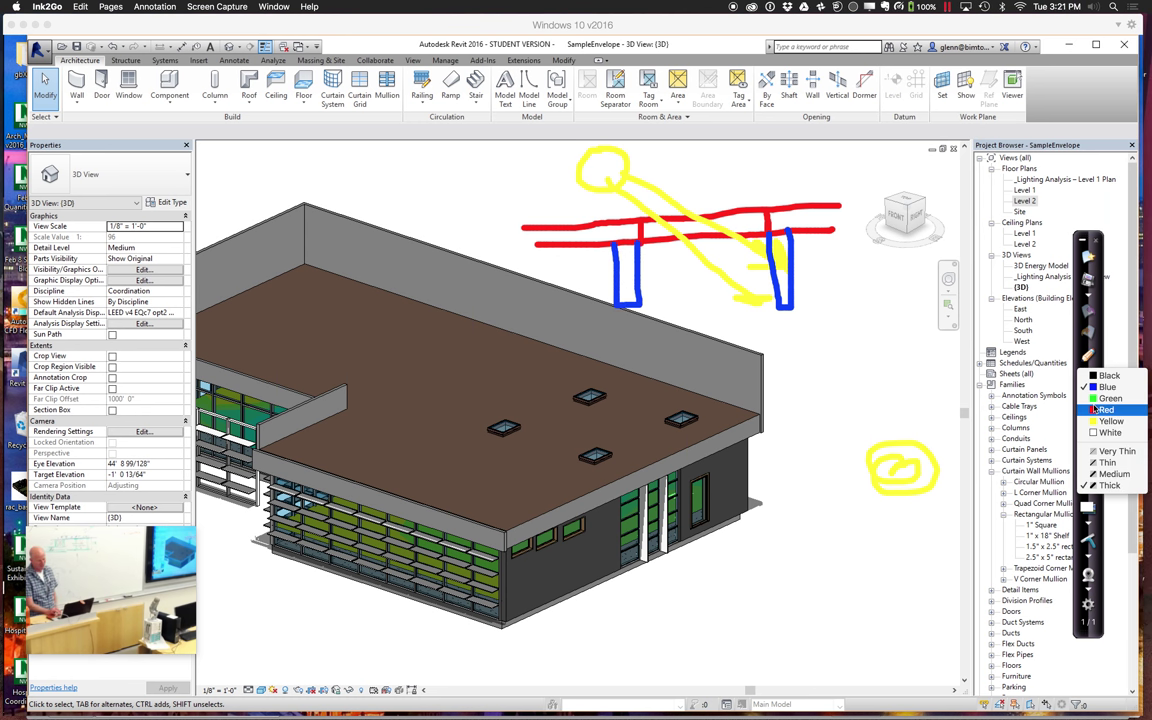
left_click(1105, 417)
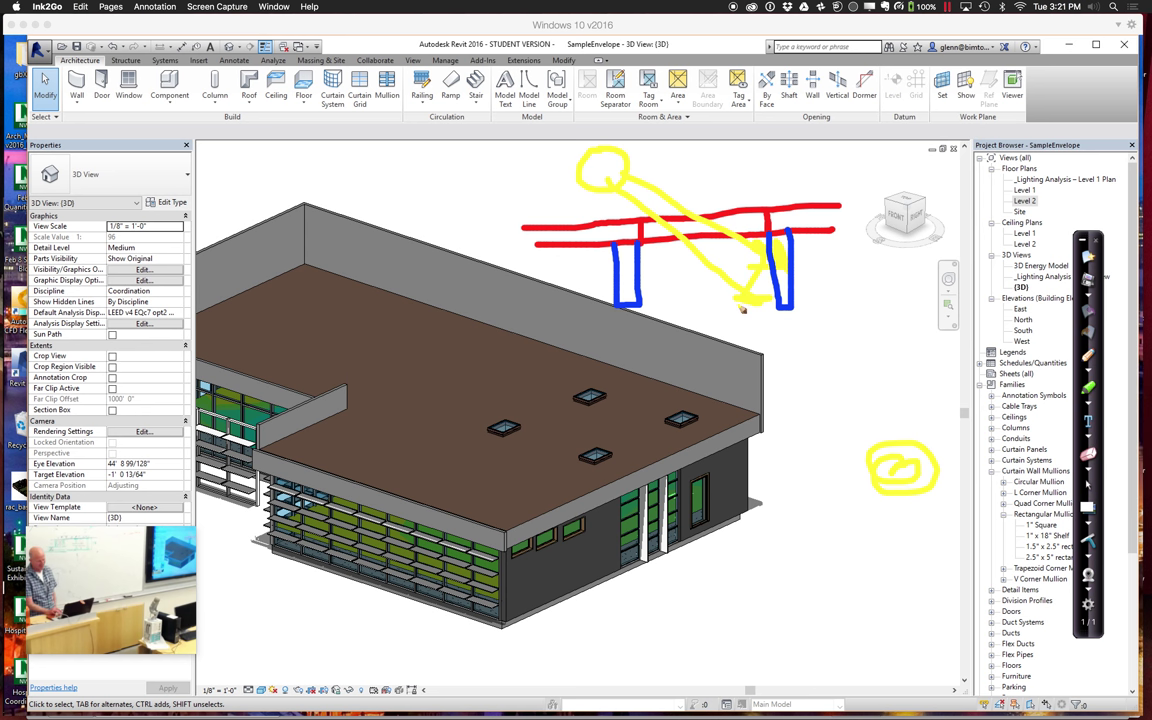
left_click_drag(742, 310, 628, 472)
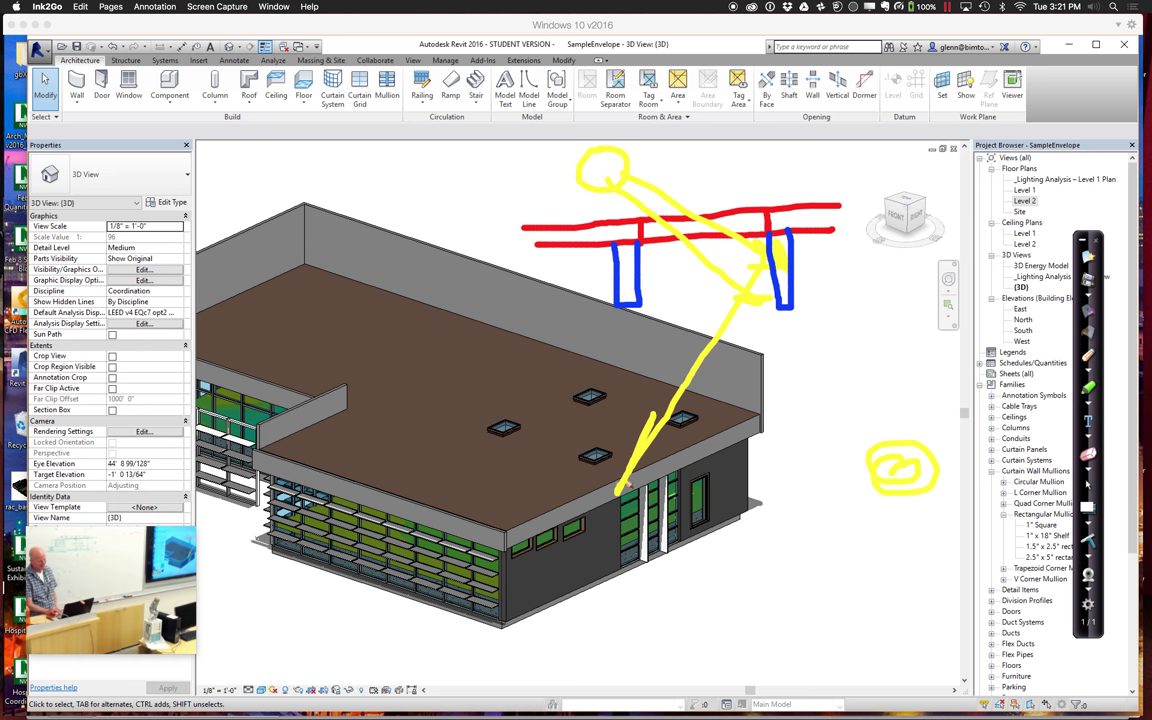
left_click_drag(615, 211, 769, 352)
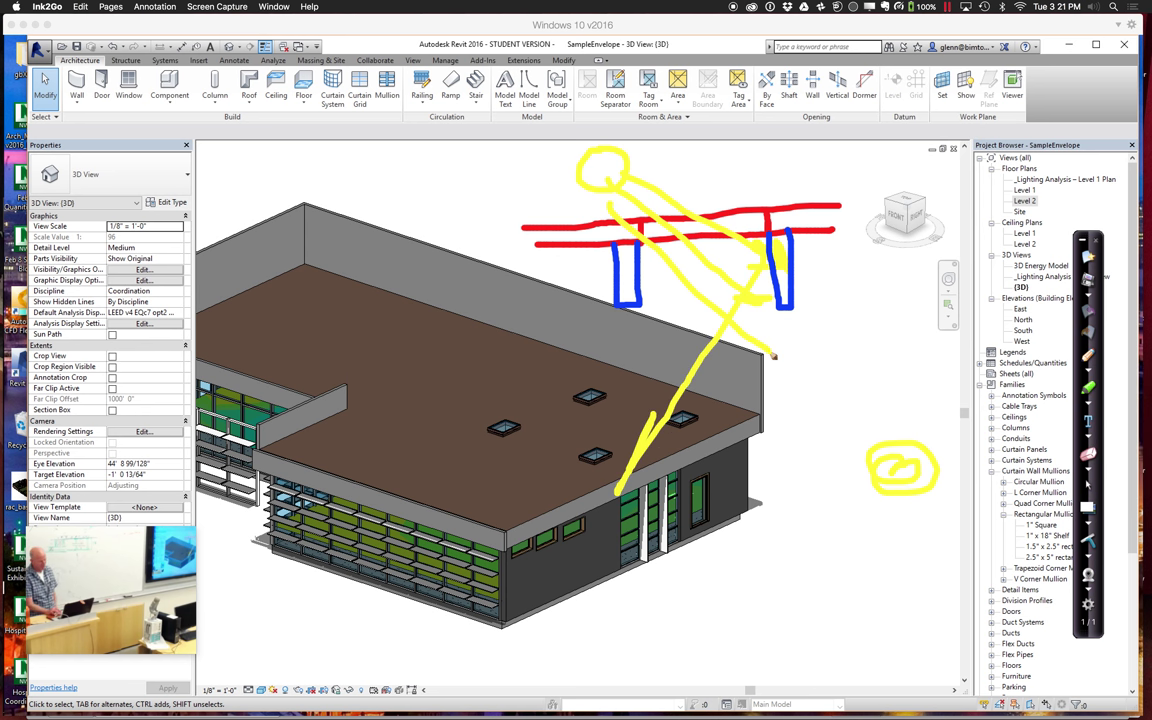
mouse_move(670, 152)
left_mouse_down()
mouse_move(746, 229)
mouse_move(675, 355)
mouse_move(585, 462)
left_mouse_up()
mouse_move(602, 410)
left_mouse_down()
mouse_move(585, 460)
mouse_move(605, 456)
left_mouse_up()
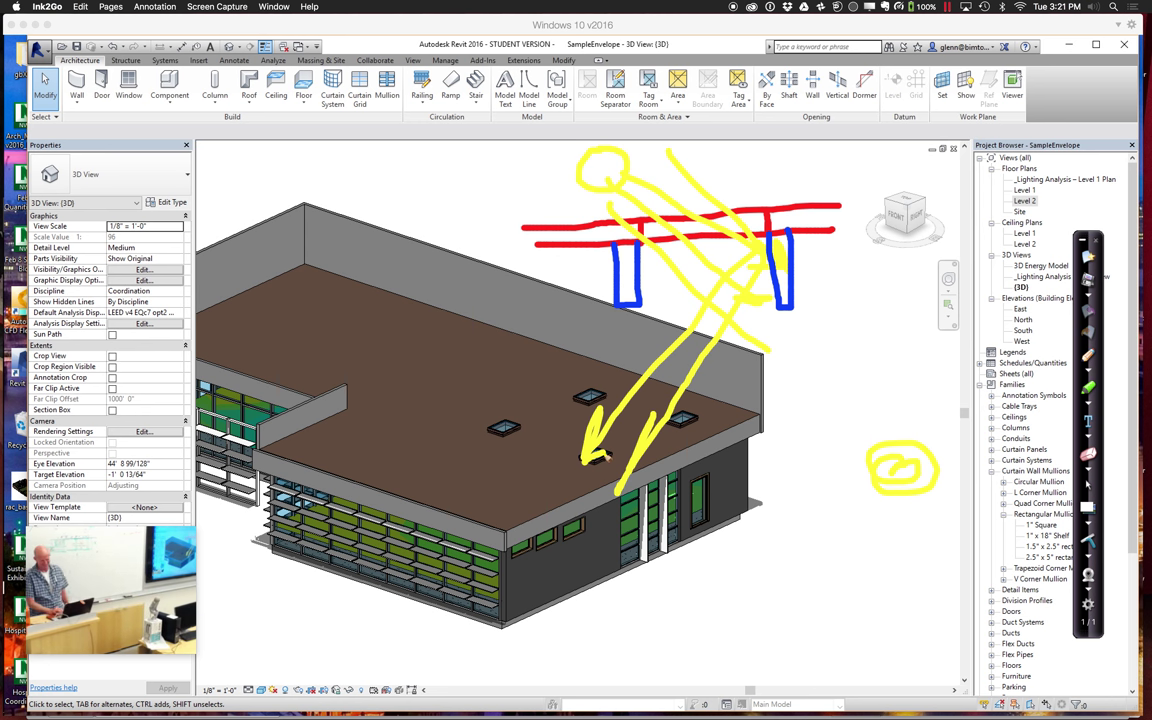
Clear all ink sketches from the current page.
left_click(1090, 557)
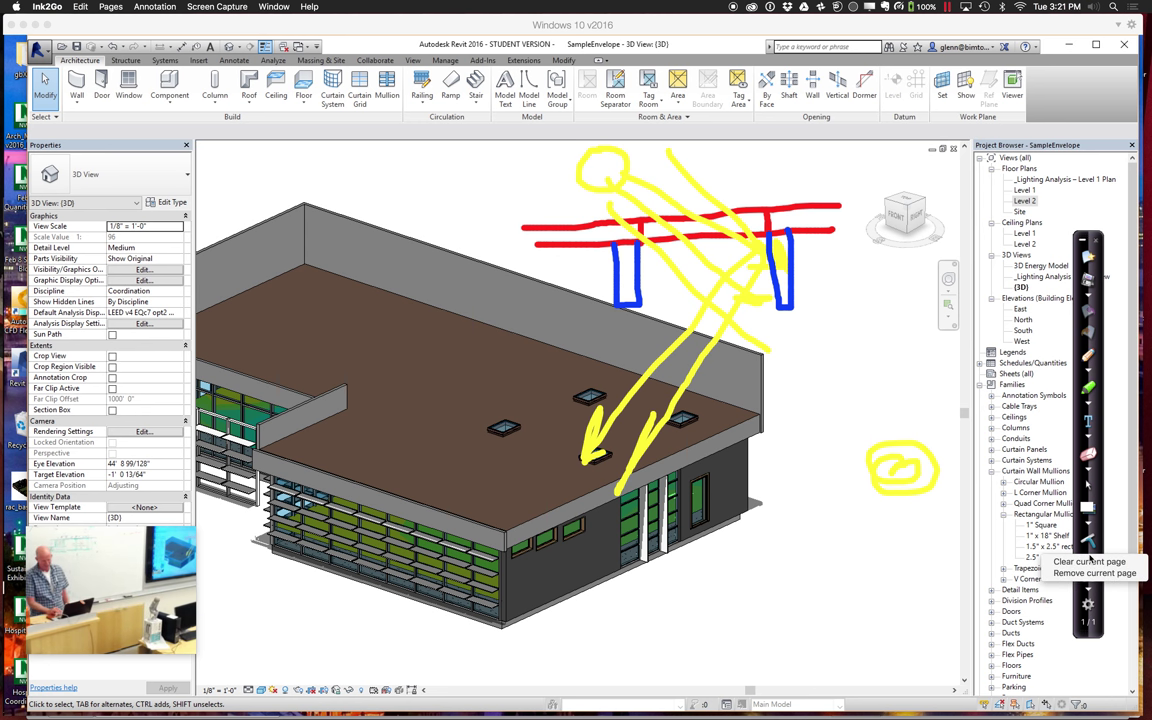
left_click(1092, 543)
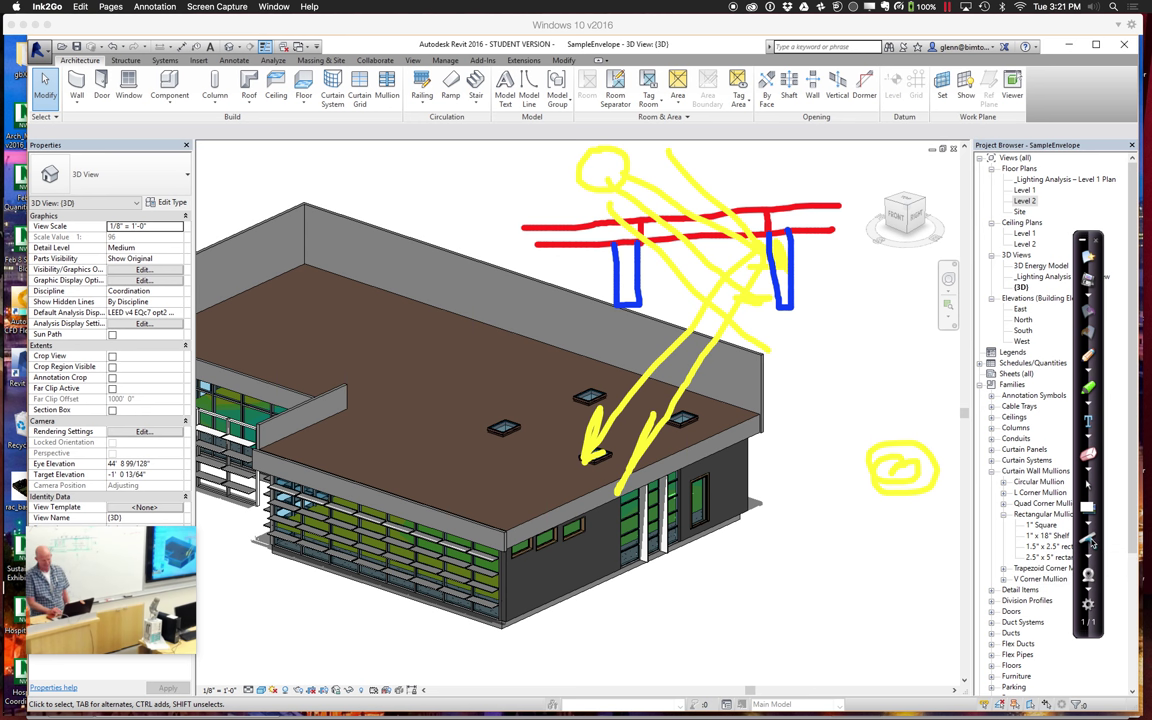
left_click(1091, 539)
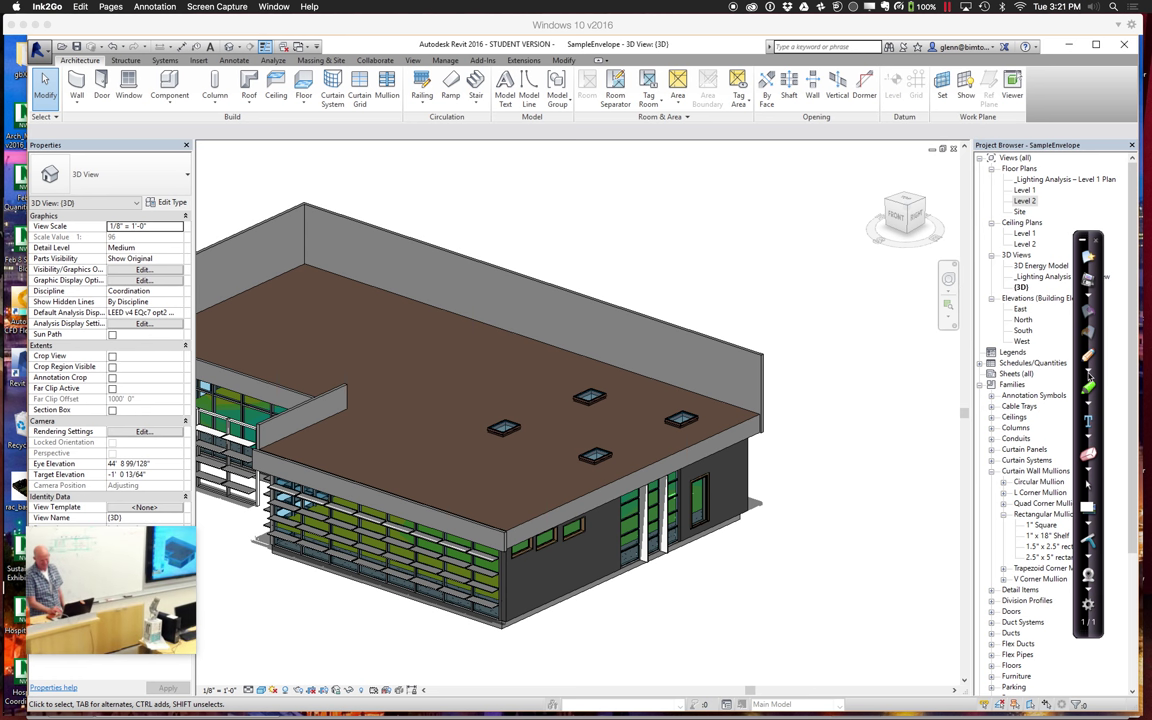
Sketch a blue open-topped box above the rear parapet as the floor and side walls of a lower storey.
left_click(1088, 377)
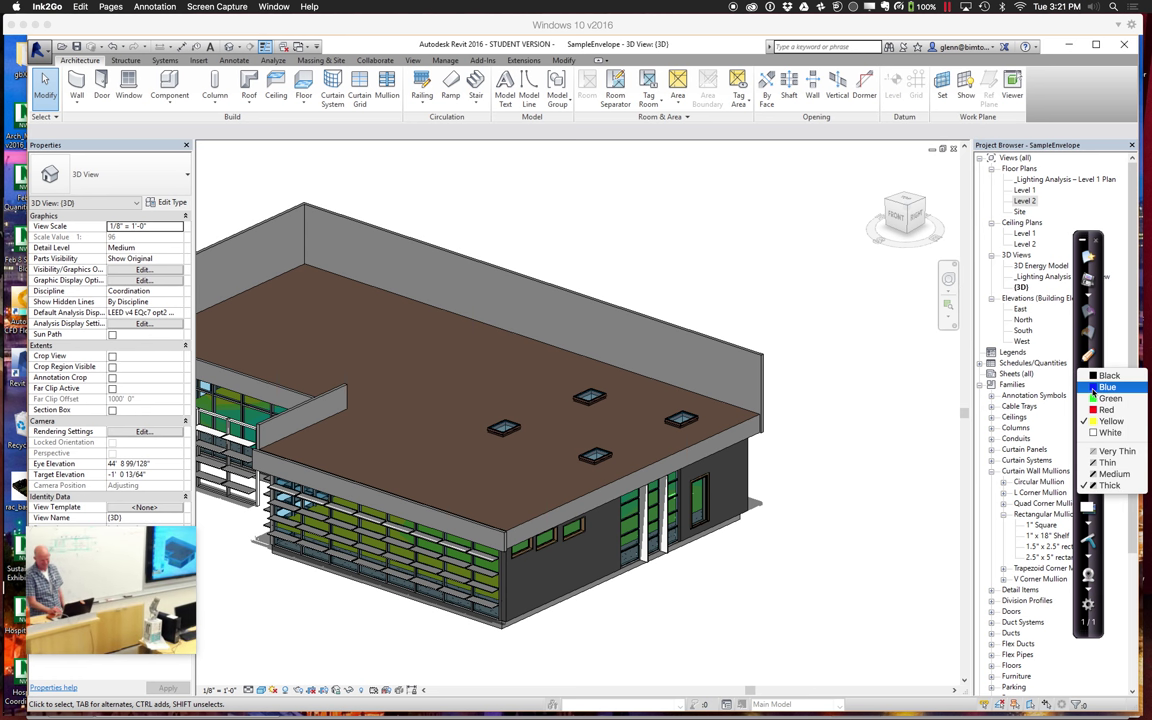
left_click(995, 356)
mouse_move(569, 296)
left_mouse_down()
mouse_move(769, 296)
mouse_move(770, 270)
left_mouse_up()
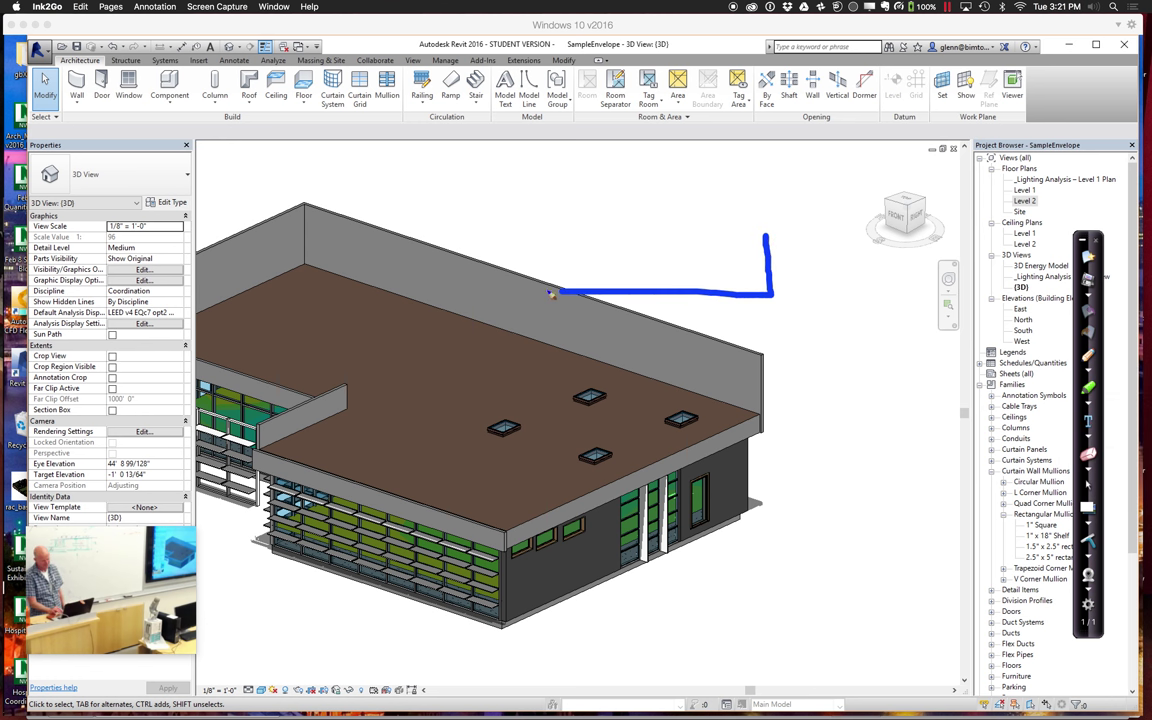
left_click_drag(557, 287, 550, 237)
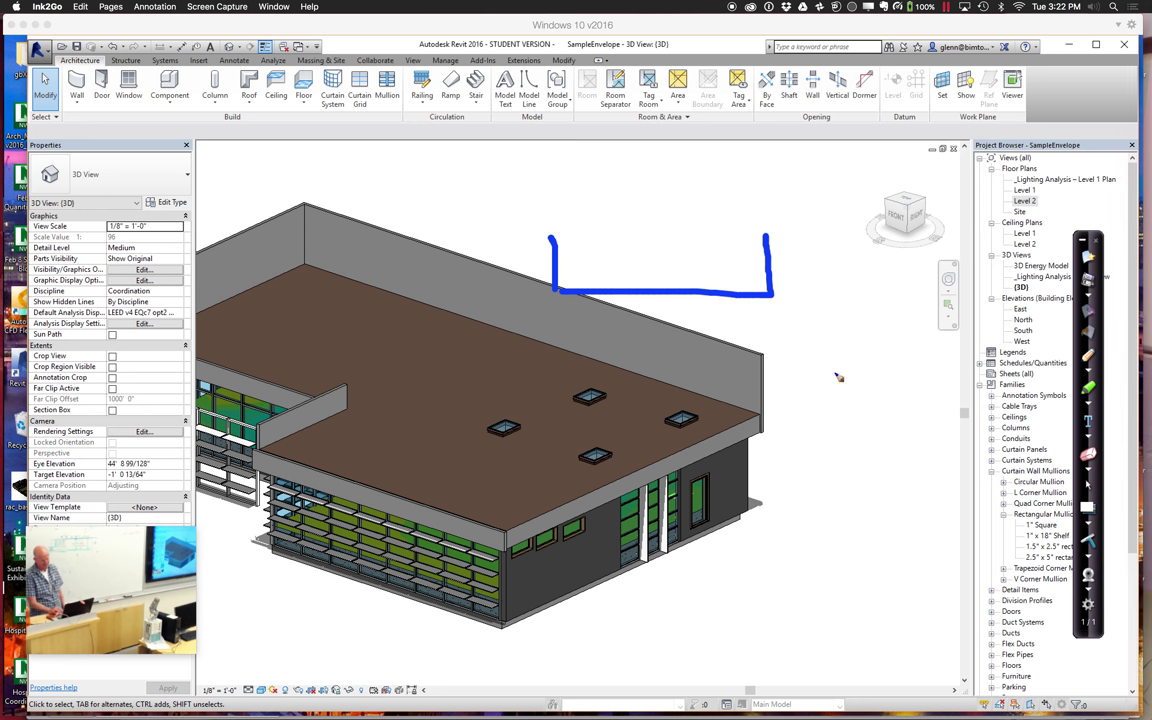
Sketch a red sloping ground line meeting the top of the box's uphill wall and continuing from its opposite bottom corner.
left_click(1090, 375)
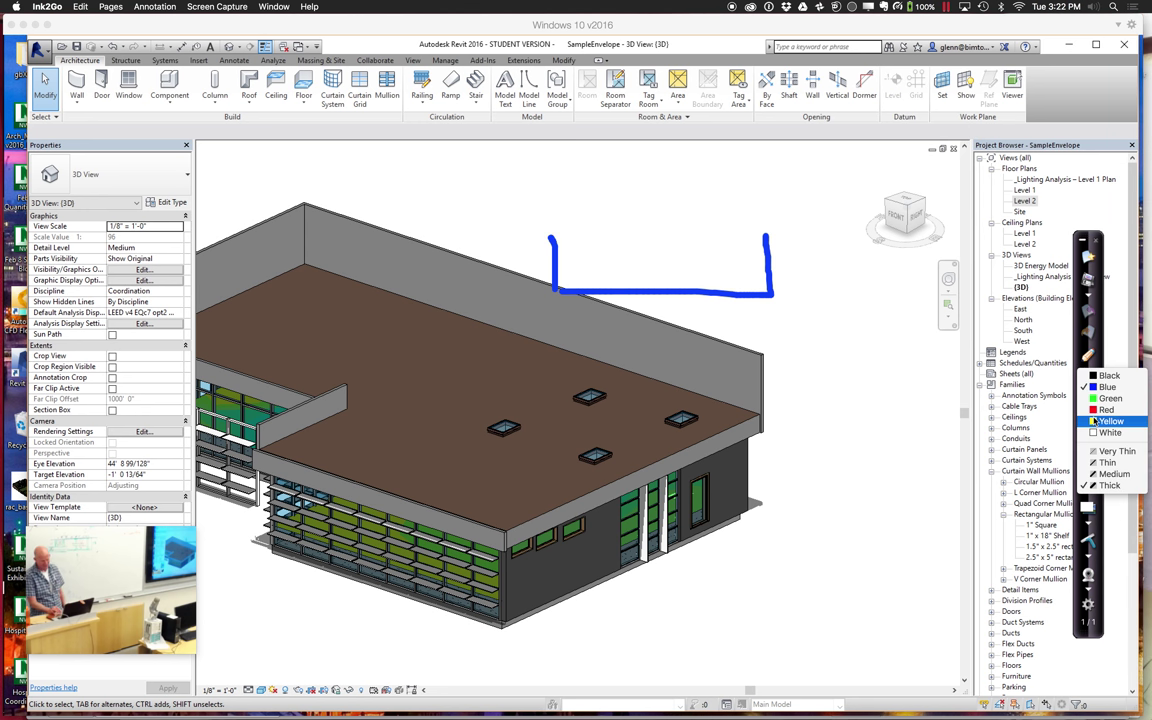
left_click(1105, 392)
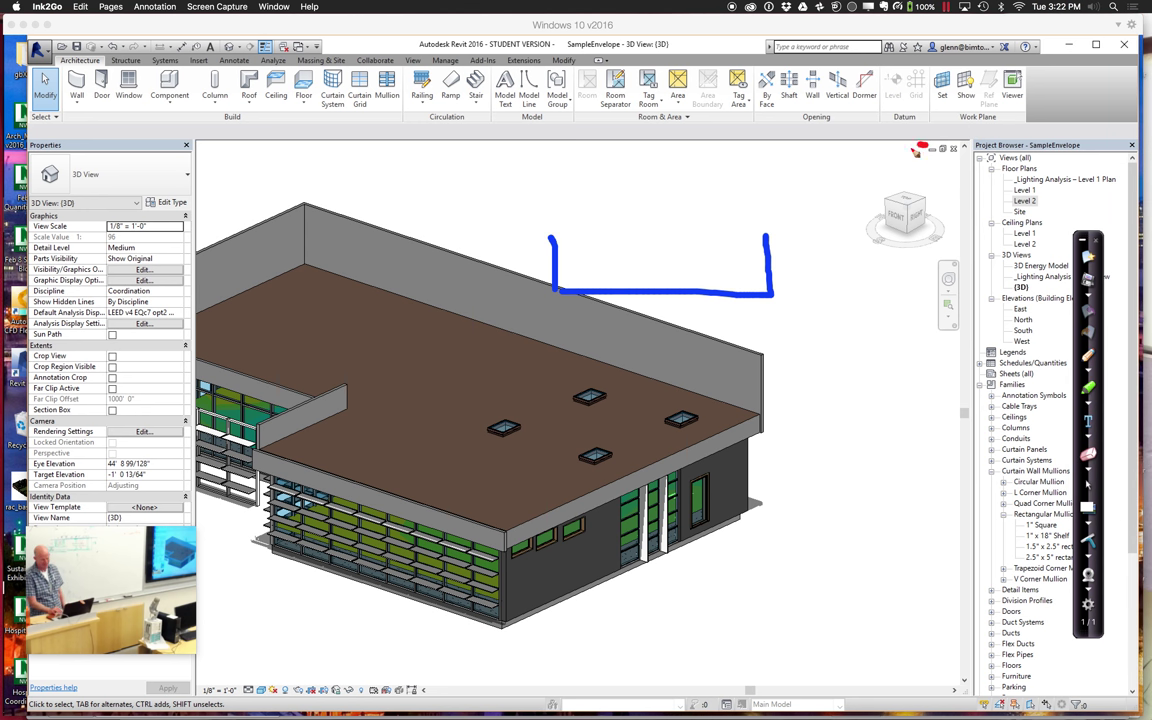
left_click_drag(916, 150, 797, 210)
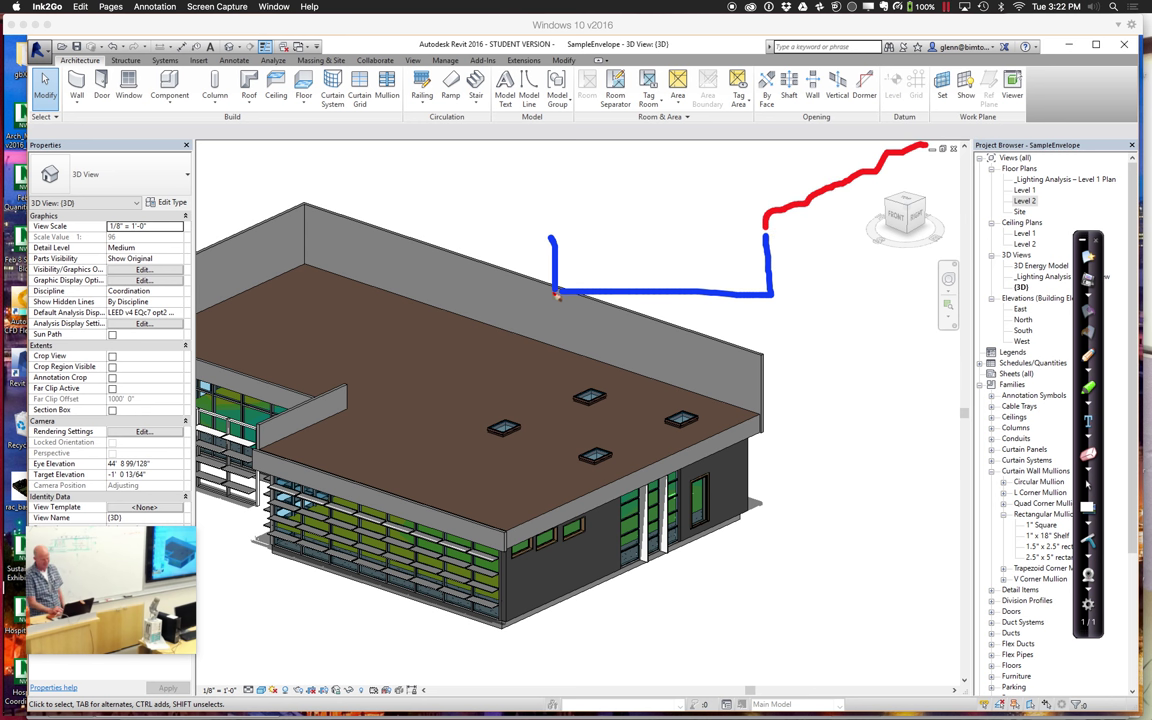
left_click_drag(557, 293, 473, 322)
Close the top of the lower storey in blue and sketch a second storey outline directly above it.
left_click(1088, 370)
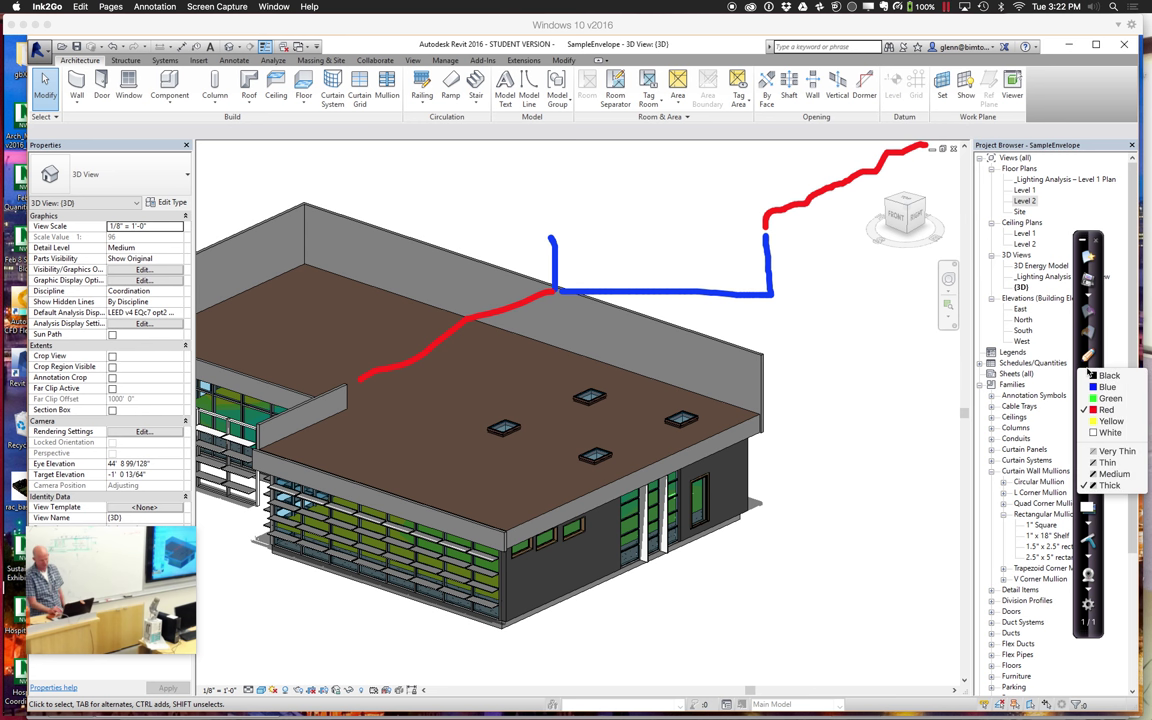
left_click(1110, 391)
mouse_move(767, 238)
left_mouse_down()
mouse_move(550, 237)
mouse_move(550, 177)
mouse_move(755, 187)
mouse_move(763, 230)
mouse_move(756, 190)
left_mouse_up()
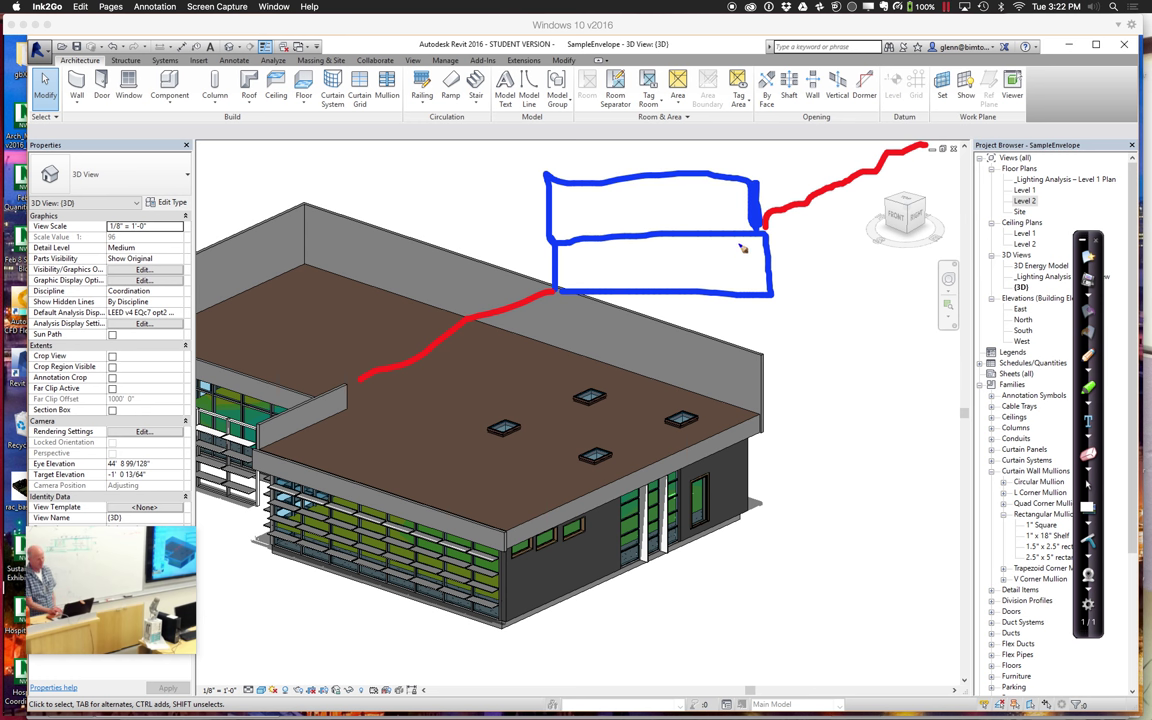
Mark a small green highlighter square inside the lower storey's uphill end and sketch a black L-shaped well outside that wall.
left_click(1088, 400)
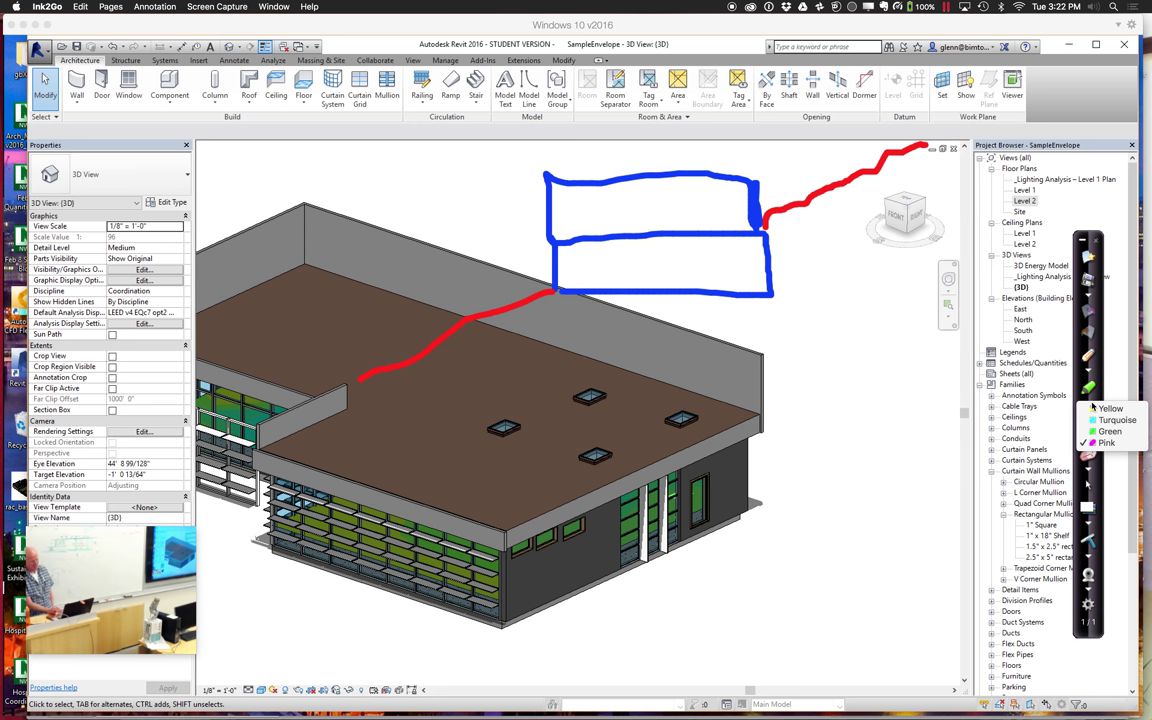
left_click(1092, 431)
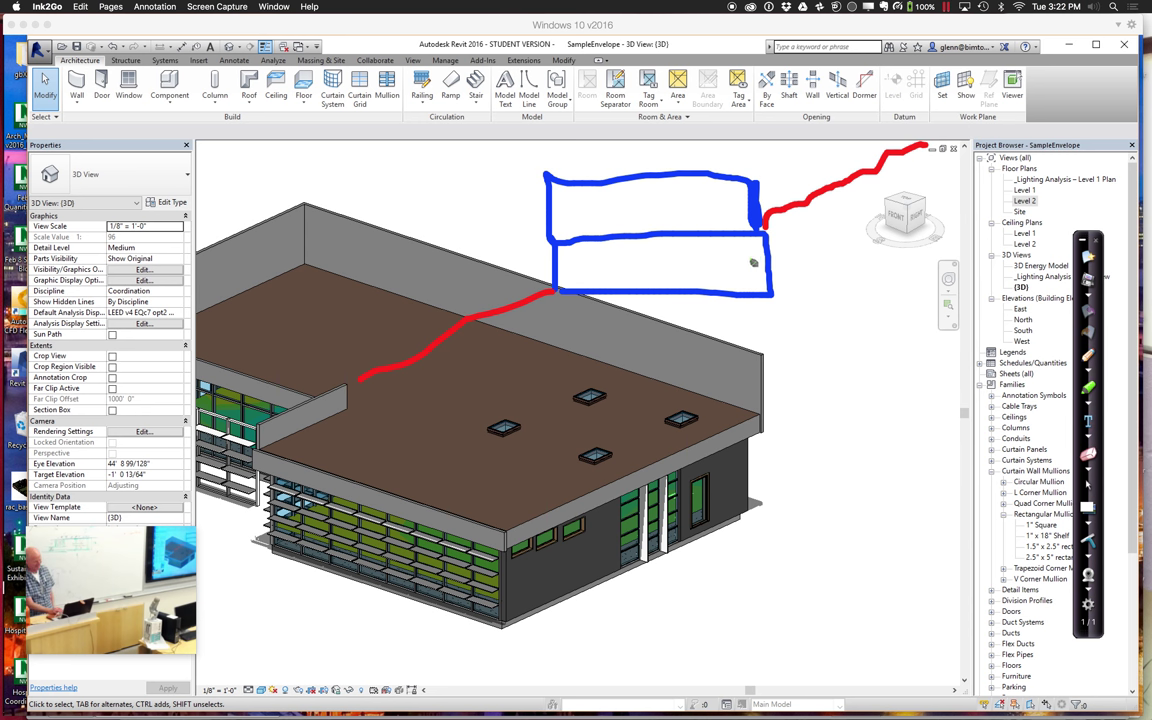
mouse_move(753, 262)
left_mouse_down()
mouse_move(758, 286)
mouse_move(758, 268)
left_mouse_up()
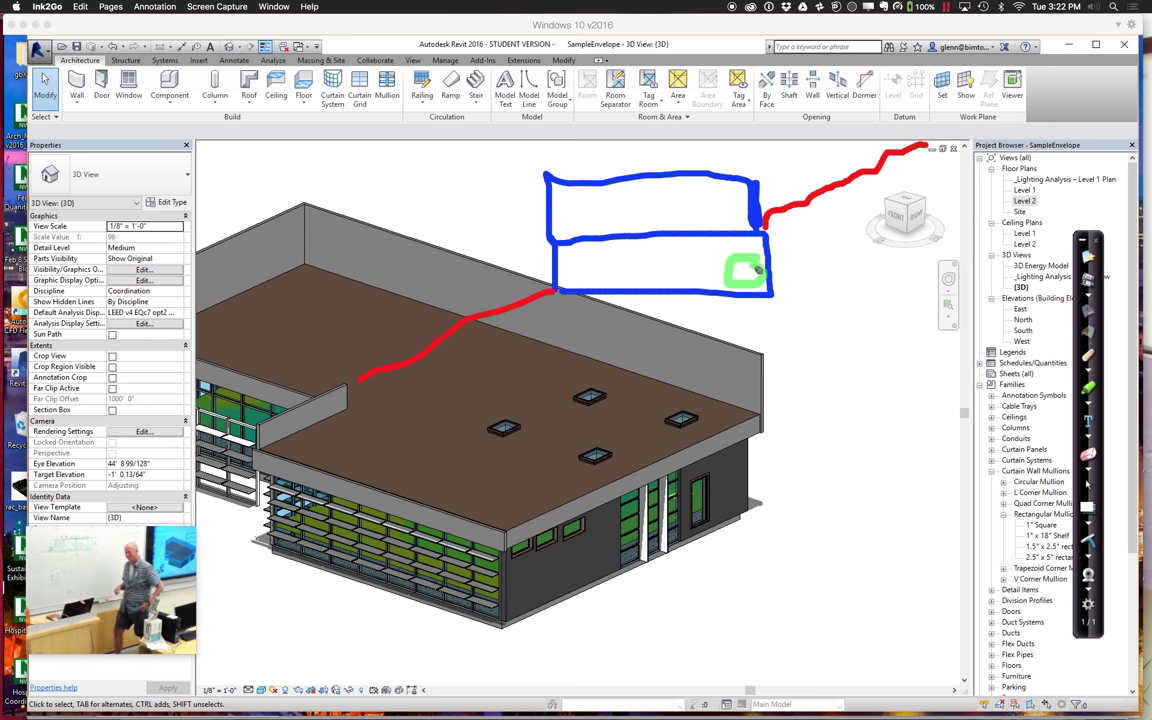
left_click(1095, 378)
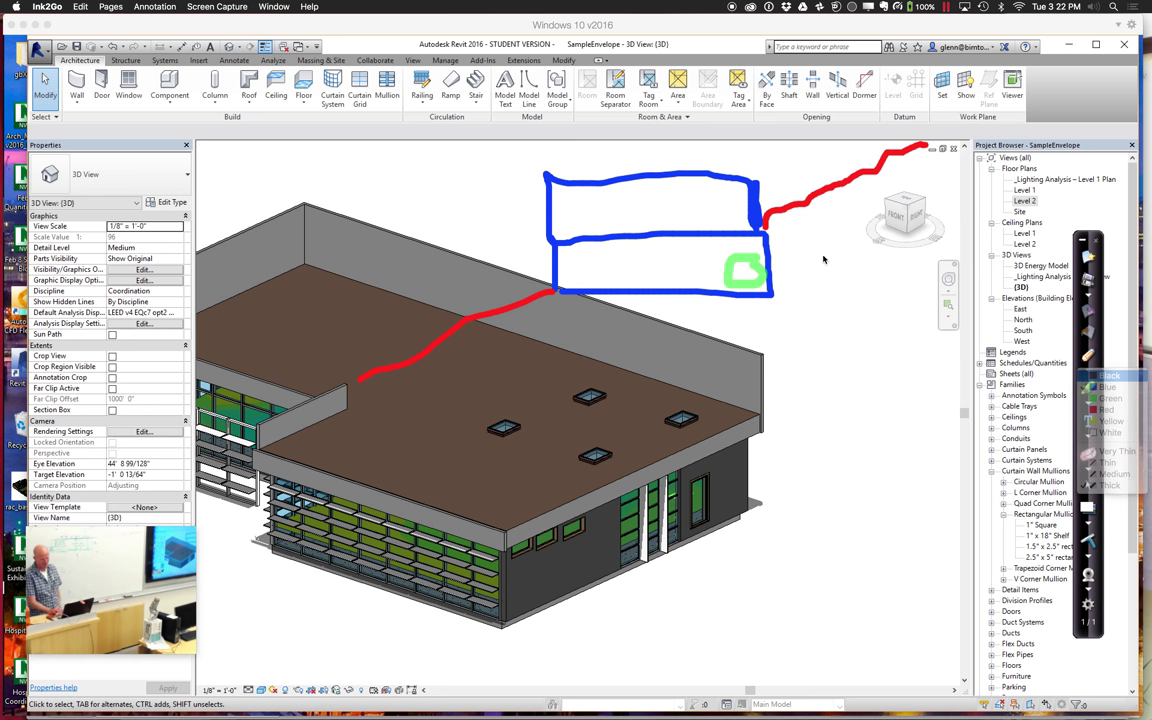
left_click_drag(792, 199, 793, 215)
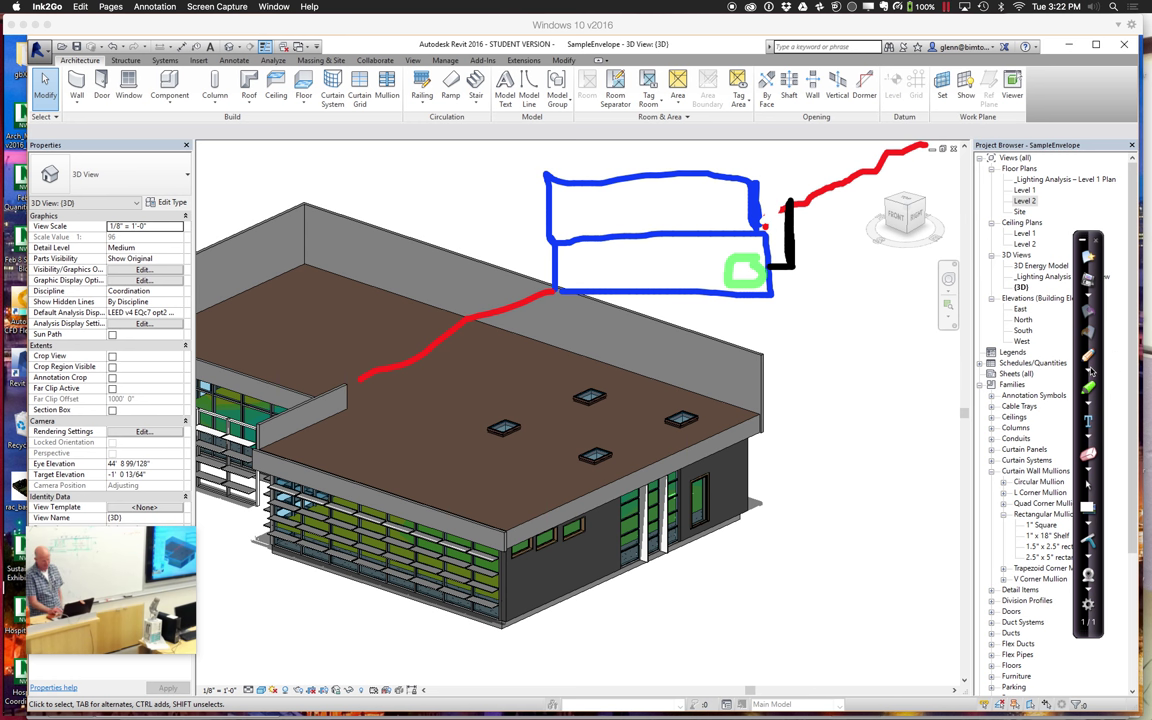
Mark a yellow patch high on the lower storey's uphill wall and erase most of the black L-shaped well outside it.
left_click(1091, 372)
left_click(1110, 376)
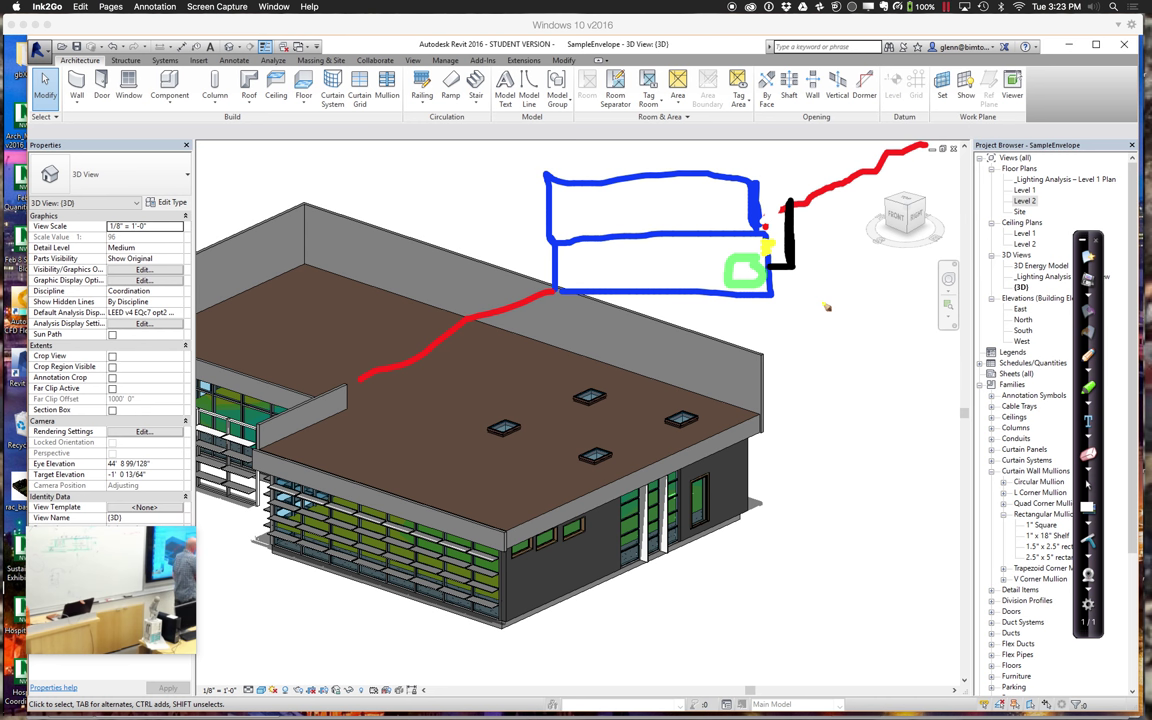
left_click(1088, 455)
mouse_move(779, 268)
left_mouse_down()
mouse_move(789, 214)
mouse_move(792, 255)
left_mouse_up()
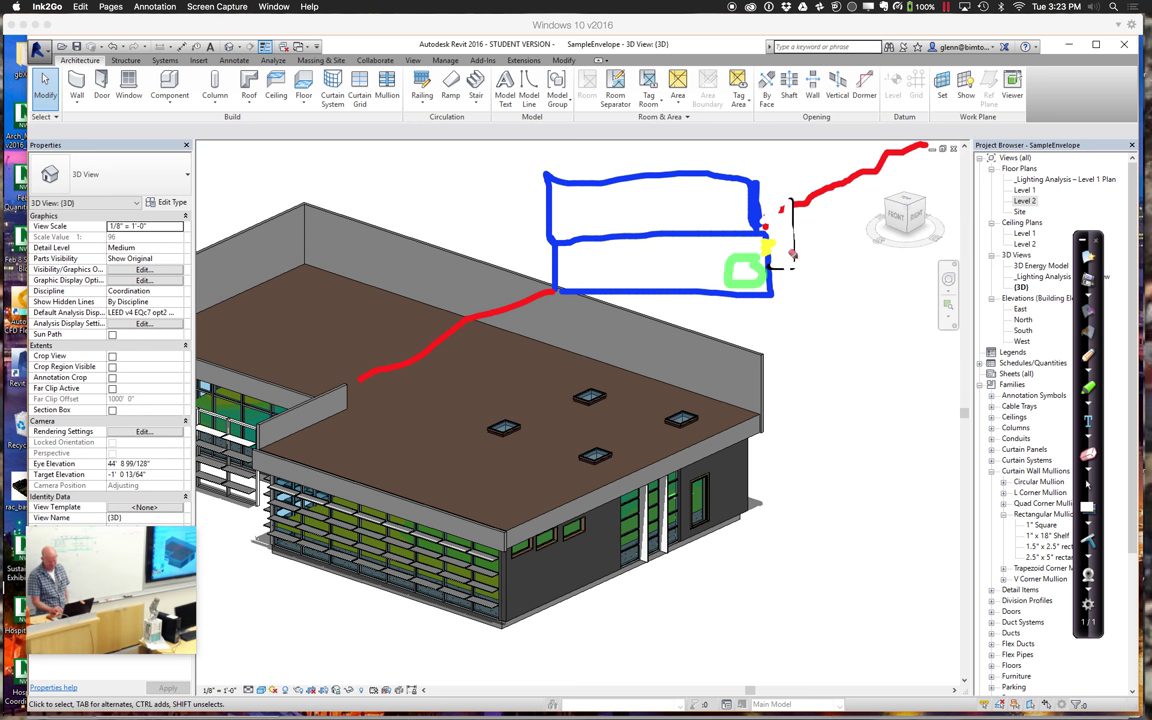
Sketch a black stepped terrace from the uphill wall's base to the red ground line, and add yellow marks down that wall.
left_click(1088, 373)
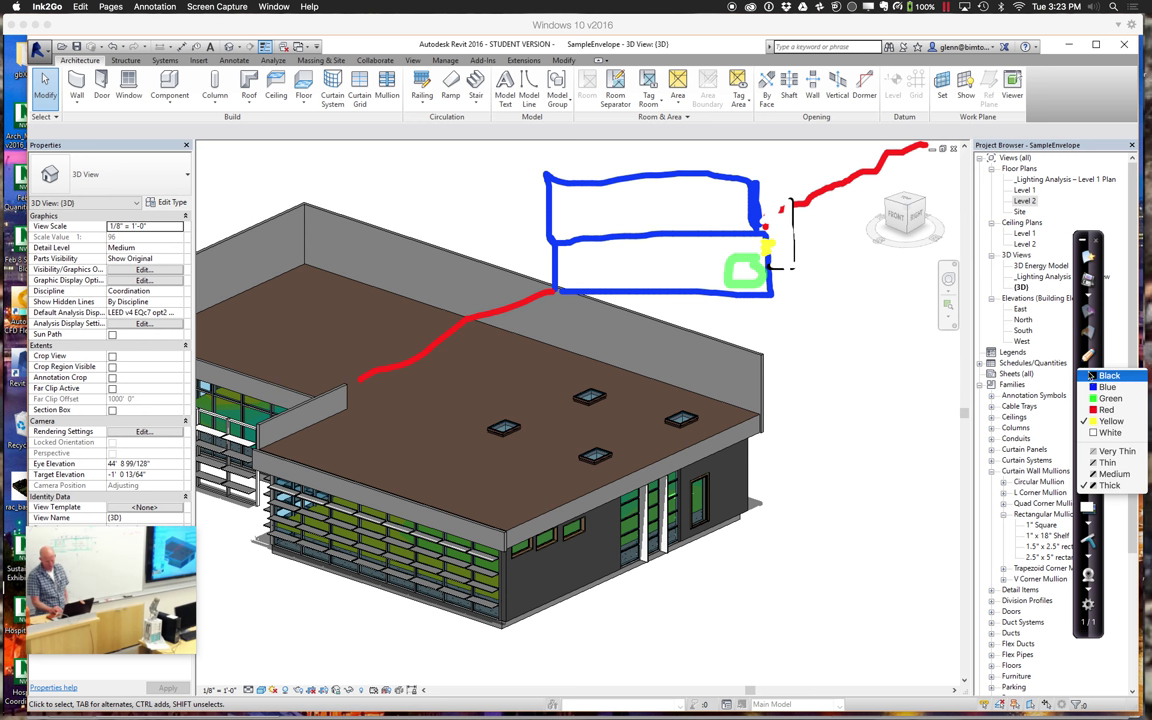
left_click(1000, 344)
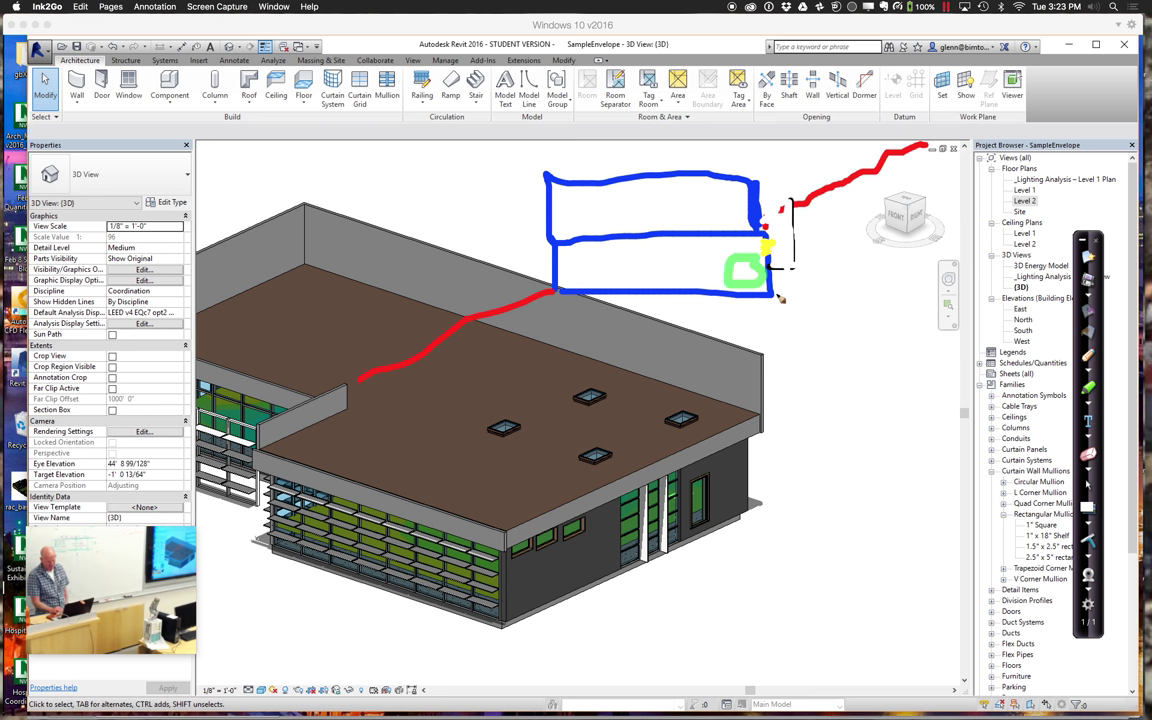
left_click_drag(772, 295, 820, 299)
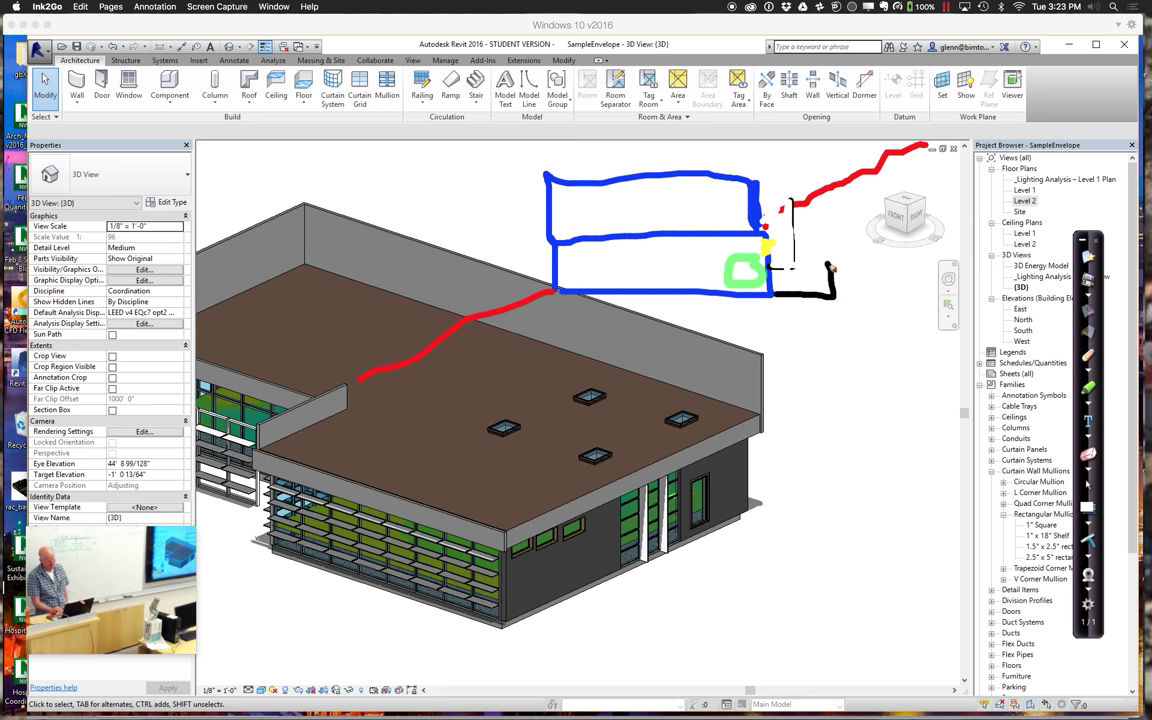
mouse_move(880, 265)
left_mouse_down()
mouse_move(872, 233)
mouse_move(918, 238)
mouse_move(910, 195)
left_mouse_up()
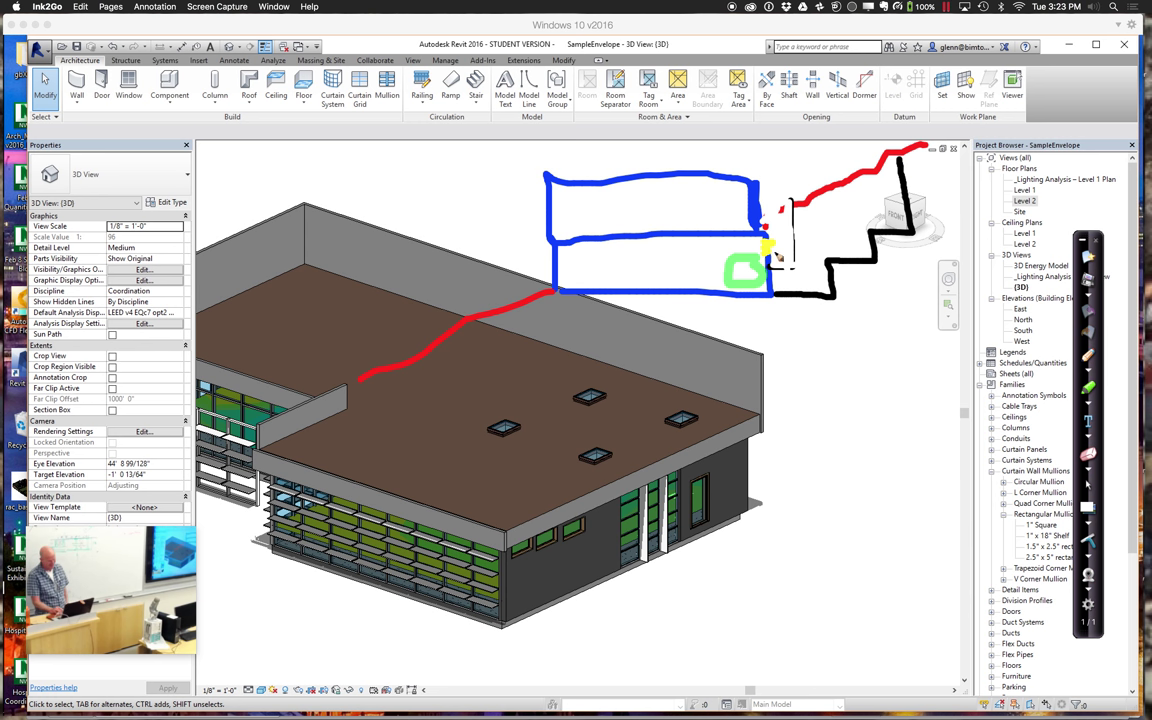
left_click(1087, 370)
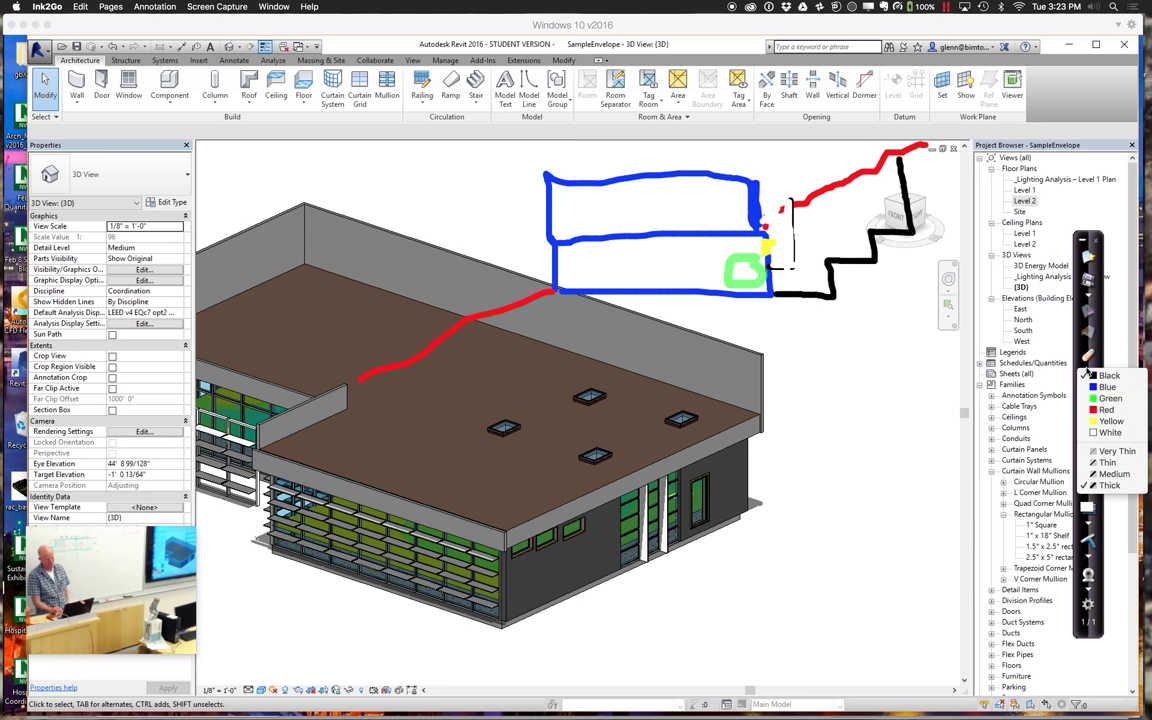
left_click(1000, 395)
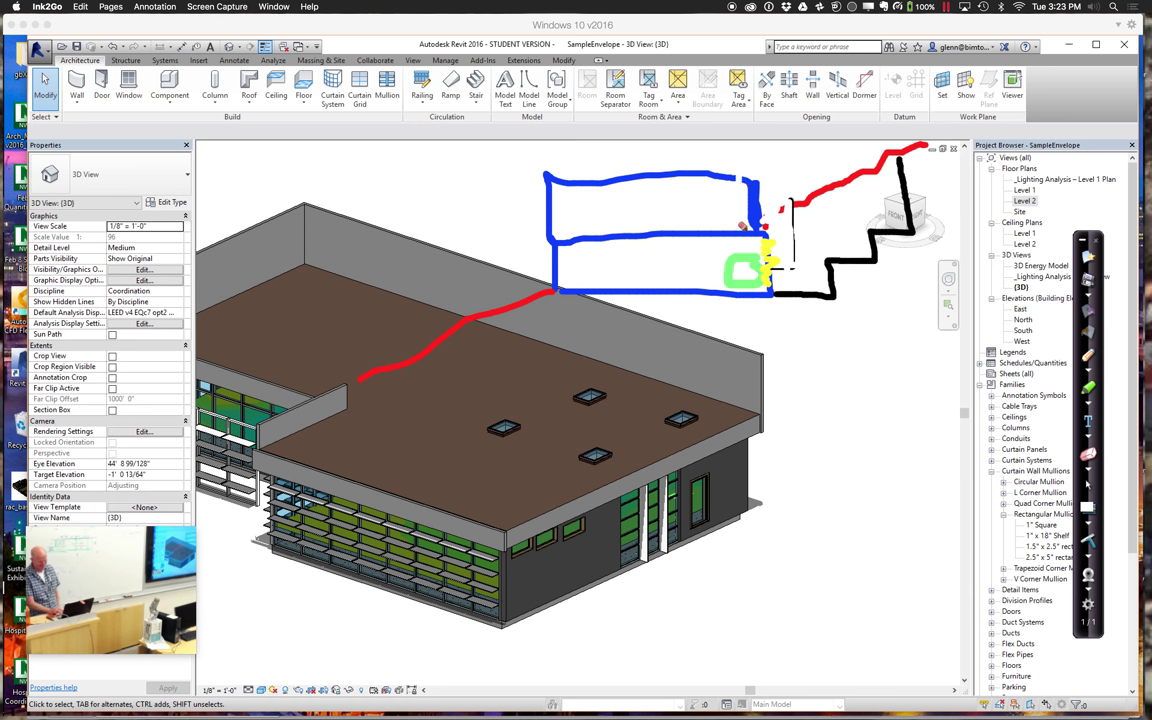
Partly erase the upper storey's uphill wall and the black terrace, and extend the red ground line down the lower storey's uphill wall.
mouse_move(751, 200)
left_mouse_down()
mouse_move(801, 262)
mouse_move(862, 286)
left_mouse_up()
left_click_drag(839, 243, 892, 276)
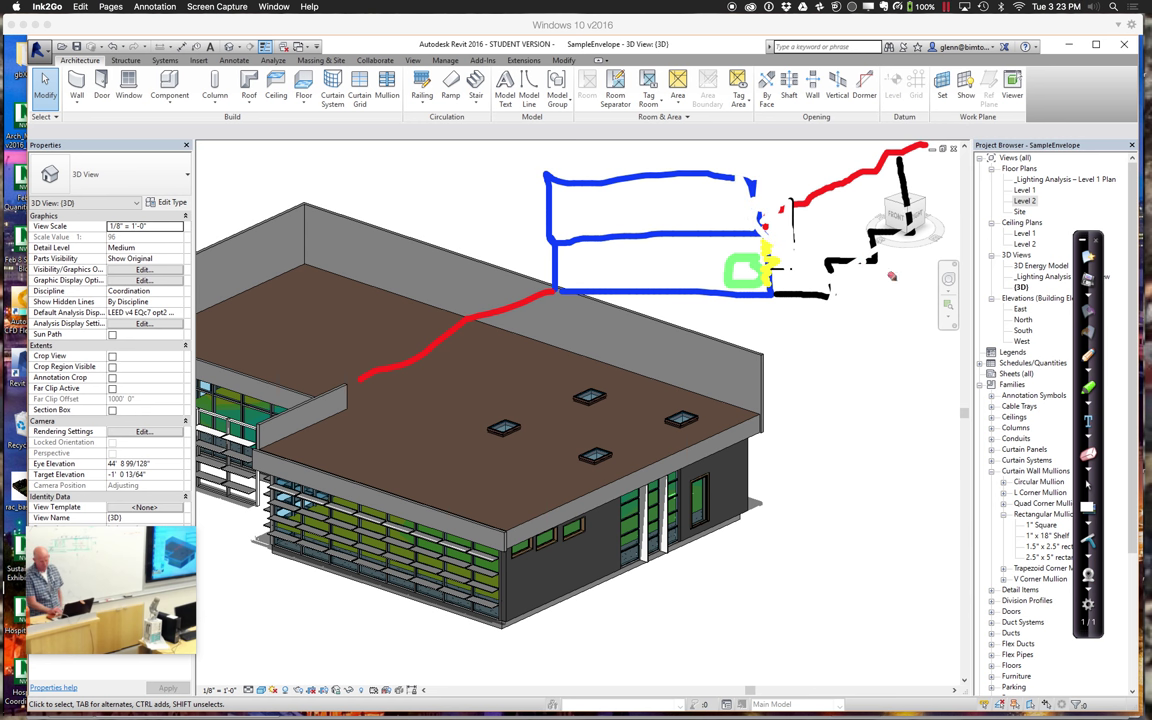
left_click(1091, 373)
left_click(1108, 419)
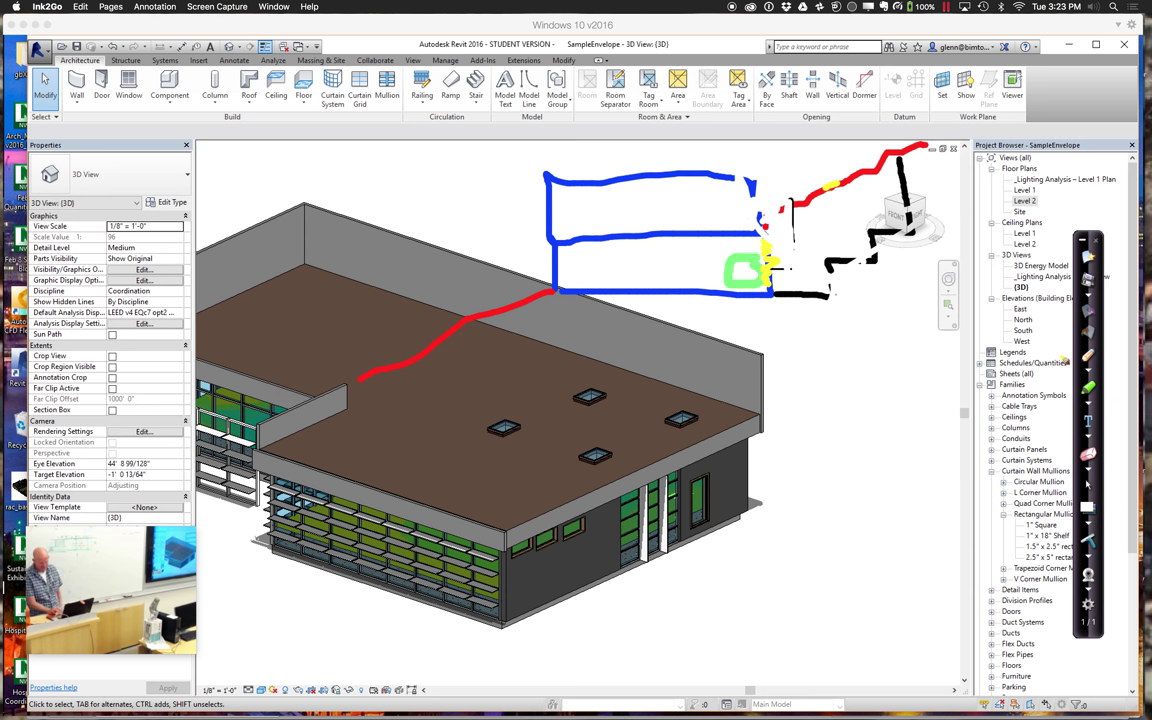
left_click(1091, 373)
left_click(1110, 419)
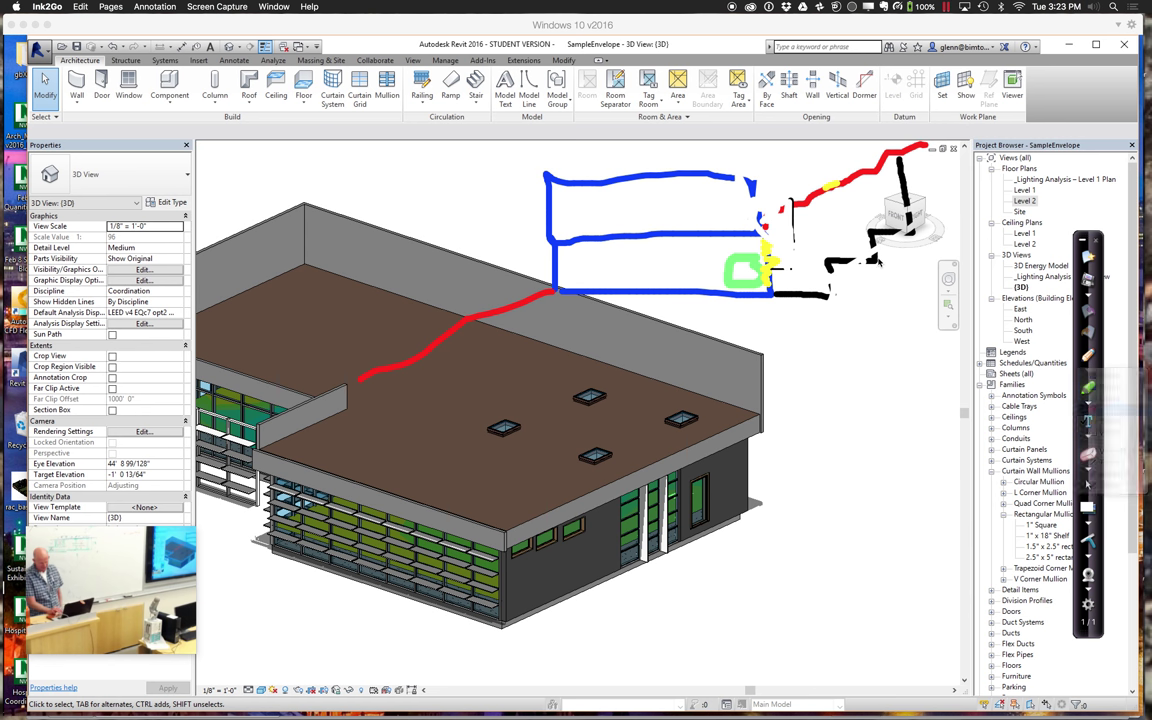
left_click_drag(838, 186, 800, 203)
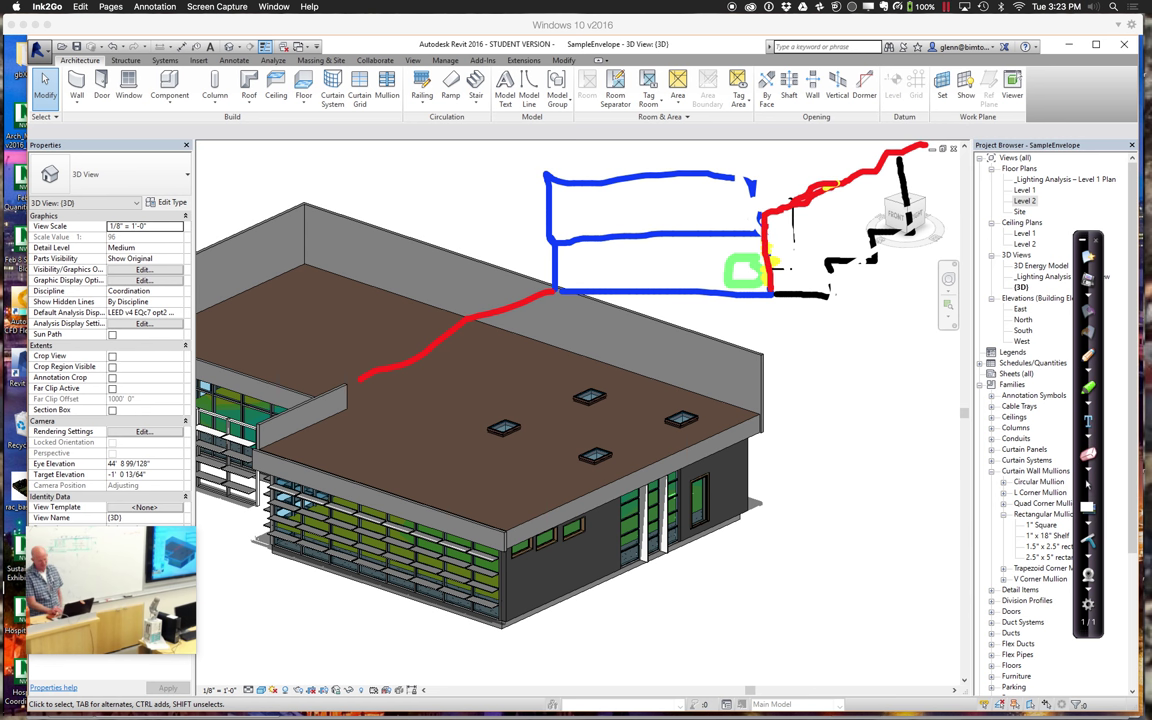
Sketch a set-back blue uphill wall for the upper storey and mark a yellow opening in the exposed lower roof beside it.
left_click(1094, 372)
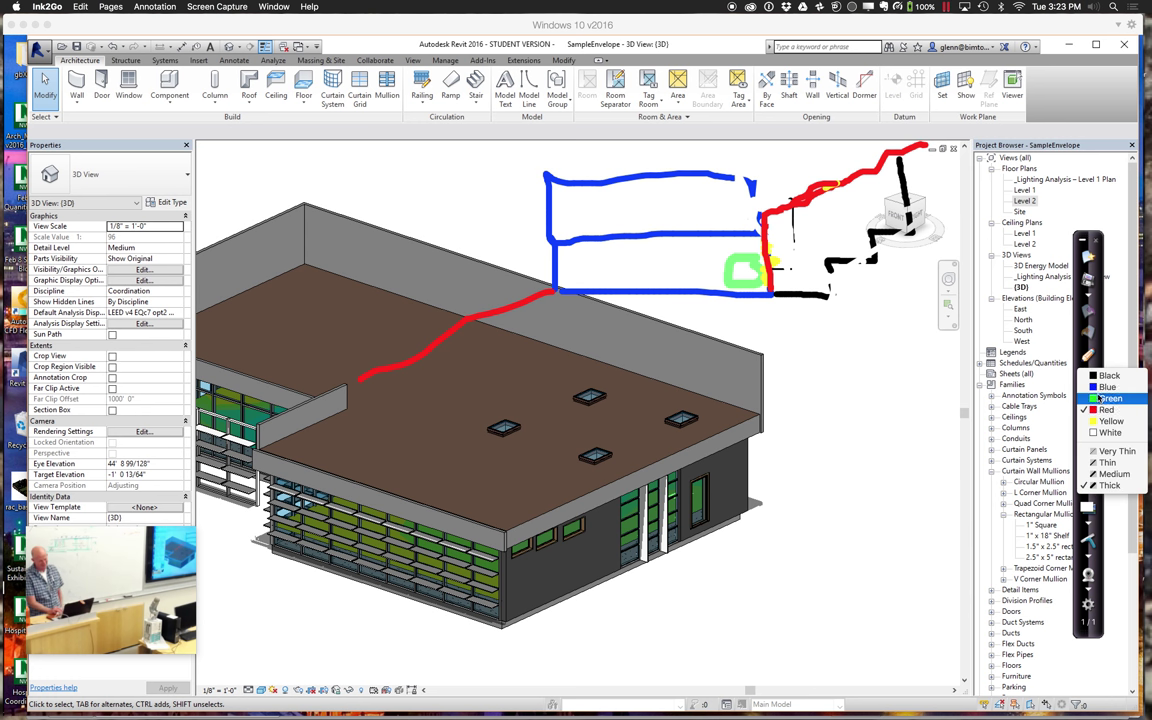
left_click(1105, 398)
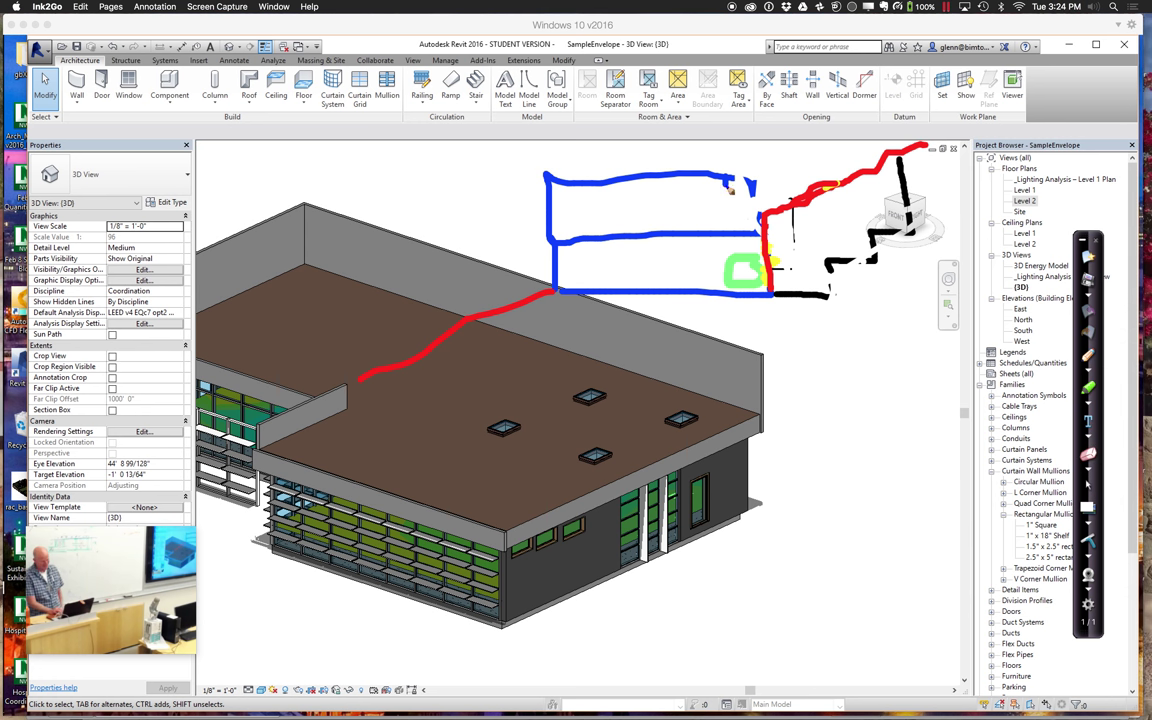
left_click_drag(730, 180, 729, 229)
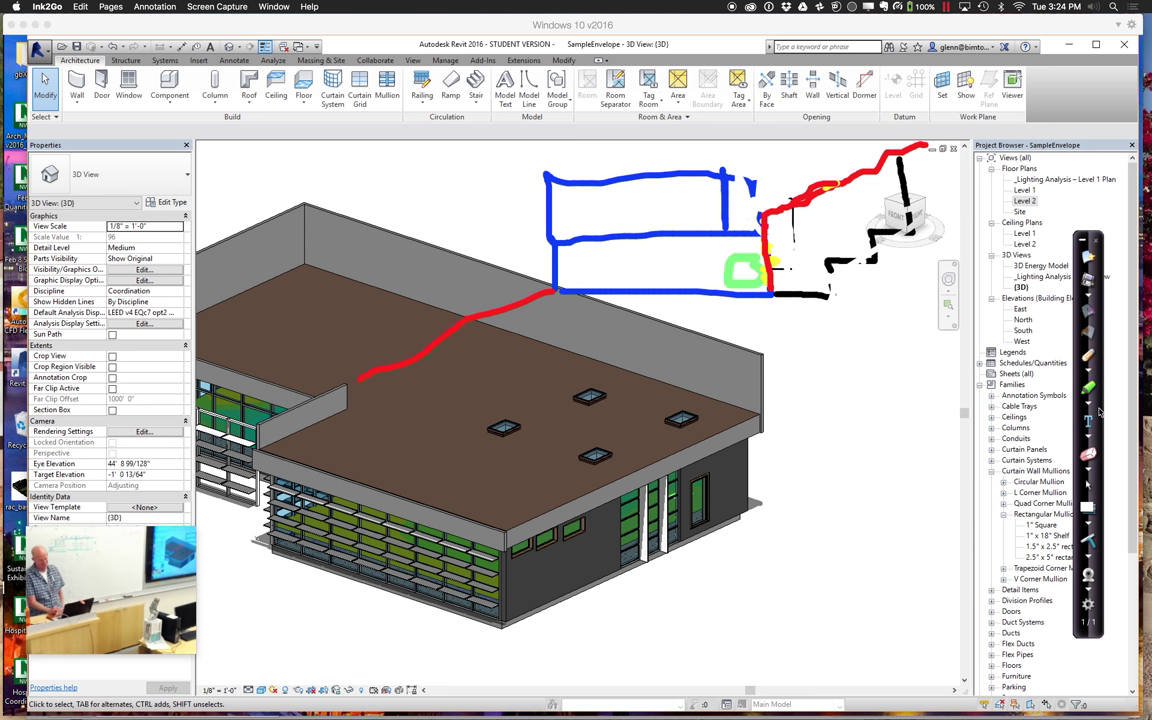
left_click(1089, 368)
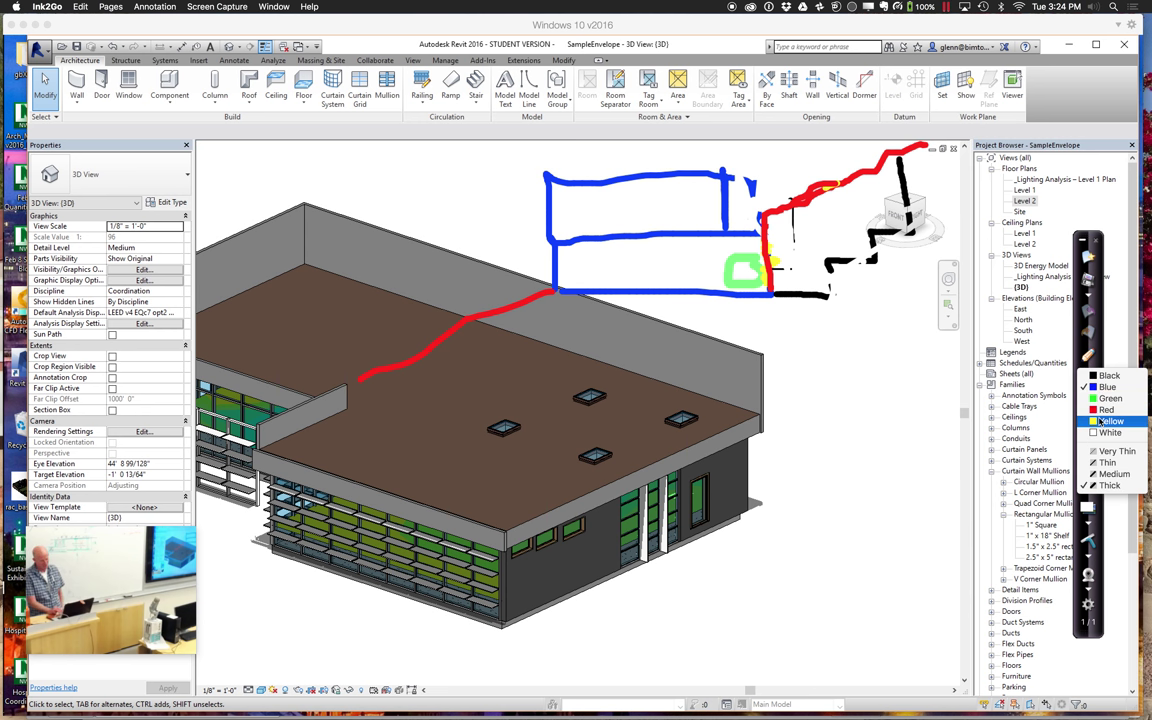
left_click(991, 380)
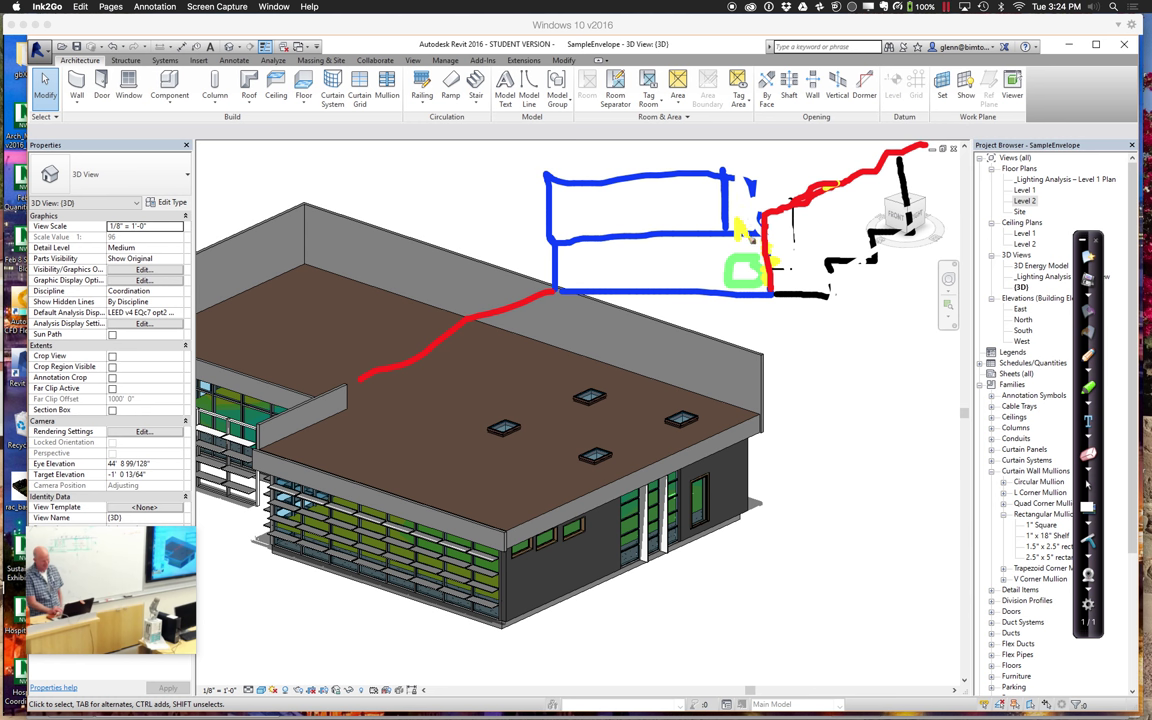